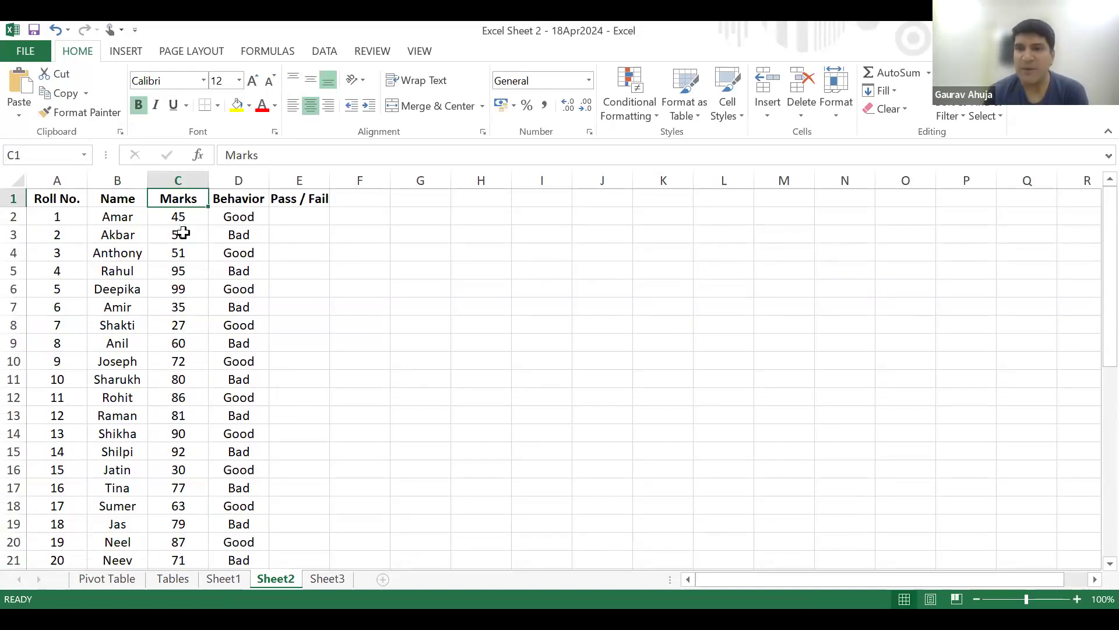
# Examine the Marks and Behavior columns and the first student's row up to the empty Pass / Fail cell.
pyautogui.press('Right')
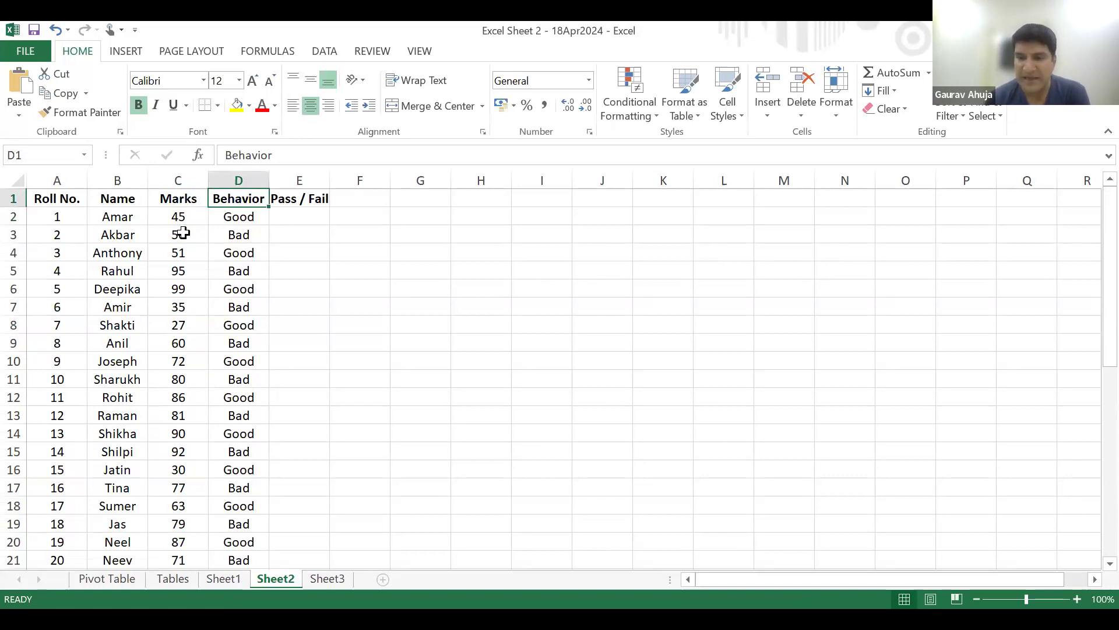
pyautogui.press('Down')
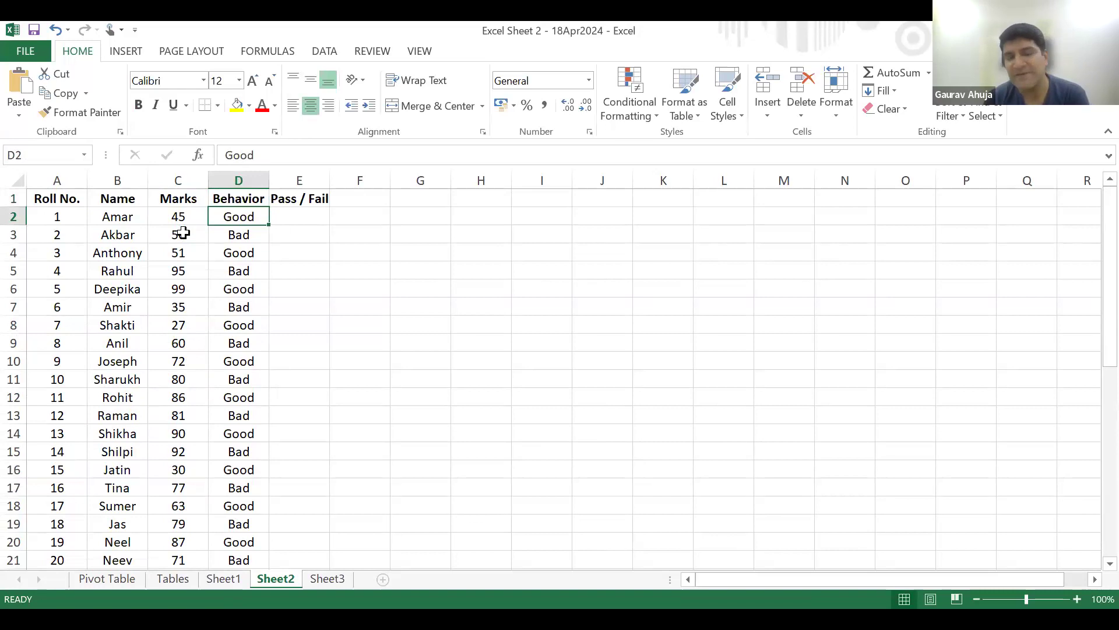
pyautogui.press('Down')
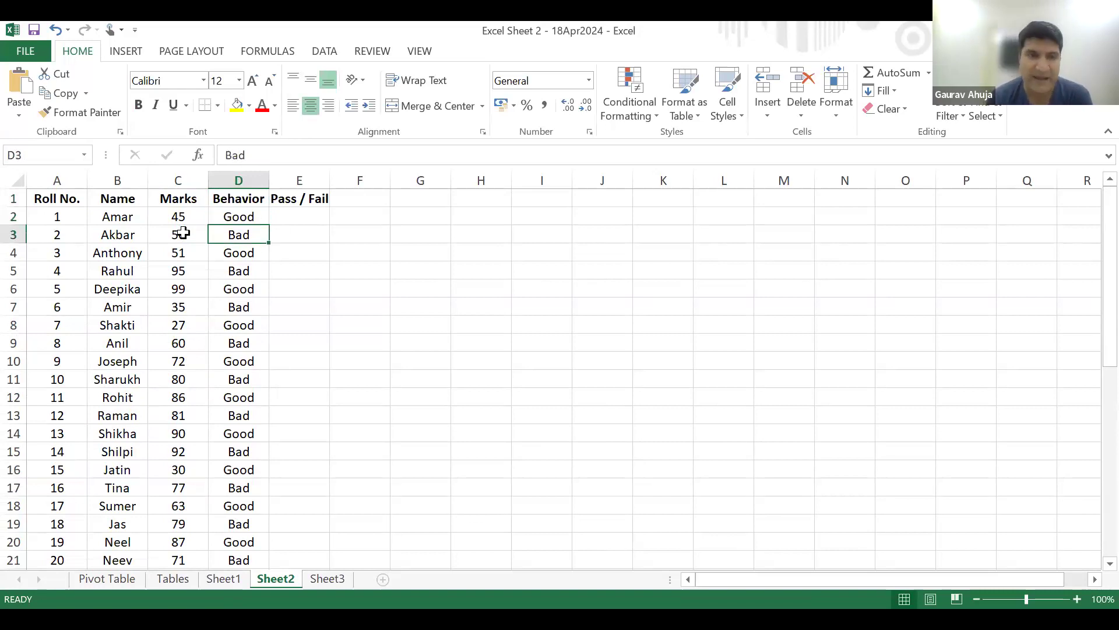
pyautogui.press('Up')
pyautogui.press('Left')
pyautogui.press('Left')
pyautogui.press('Left')
pyautogui.press('Right')
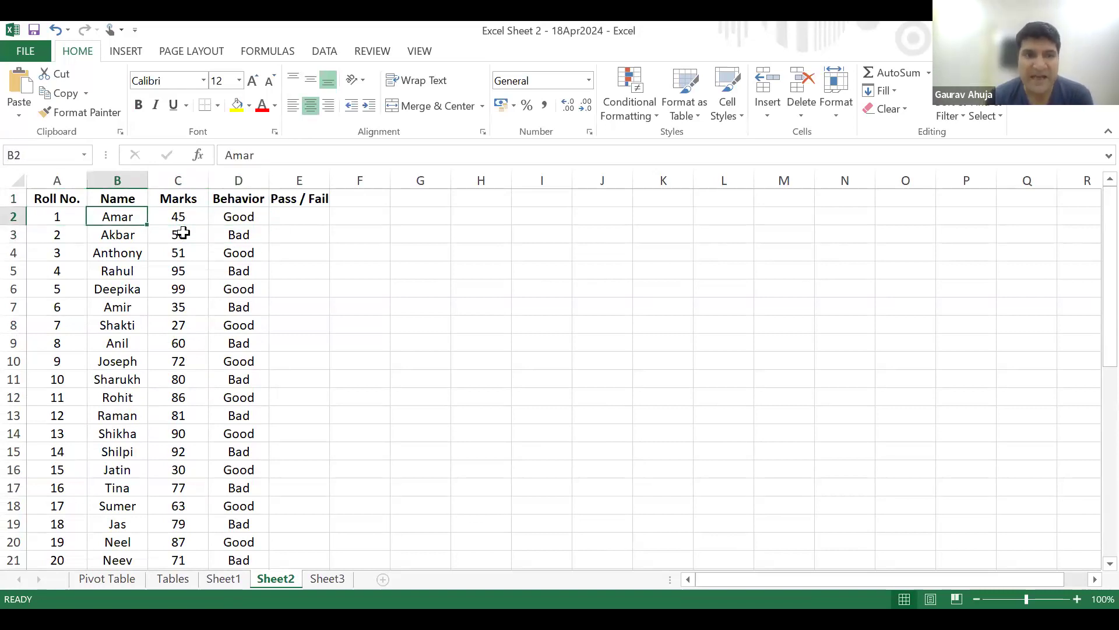
pyautogui.press('Right')
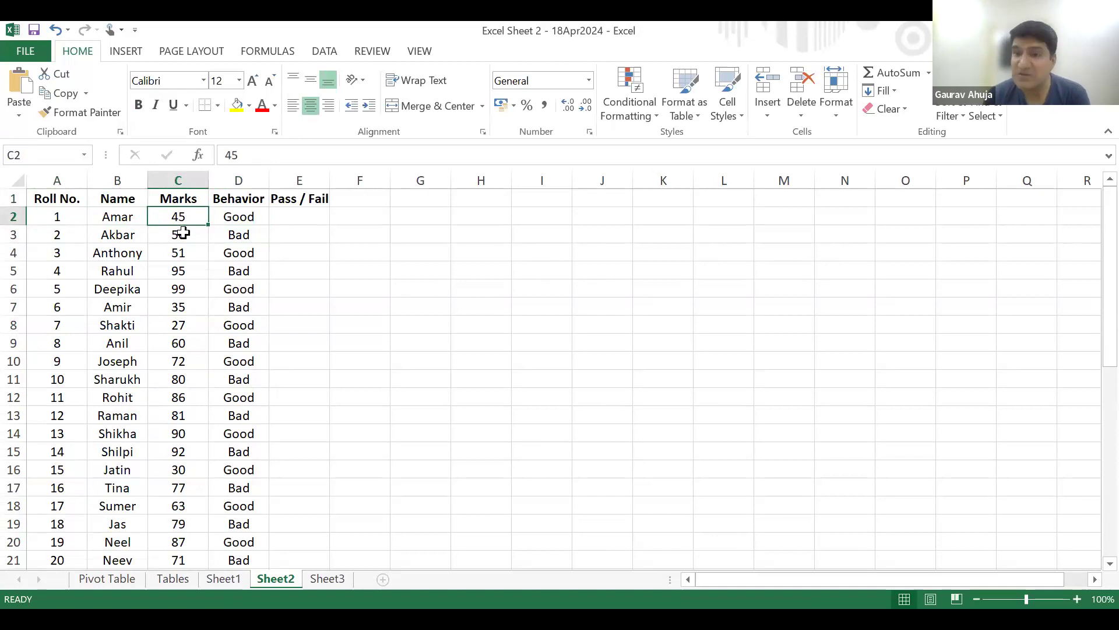
pyautogui.press('Right')
pyautogui.press('Right')
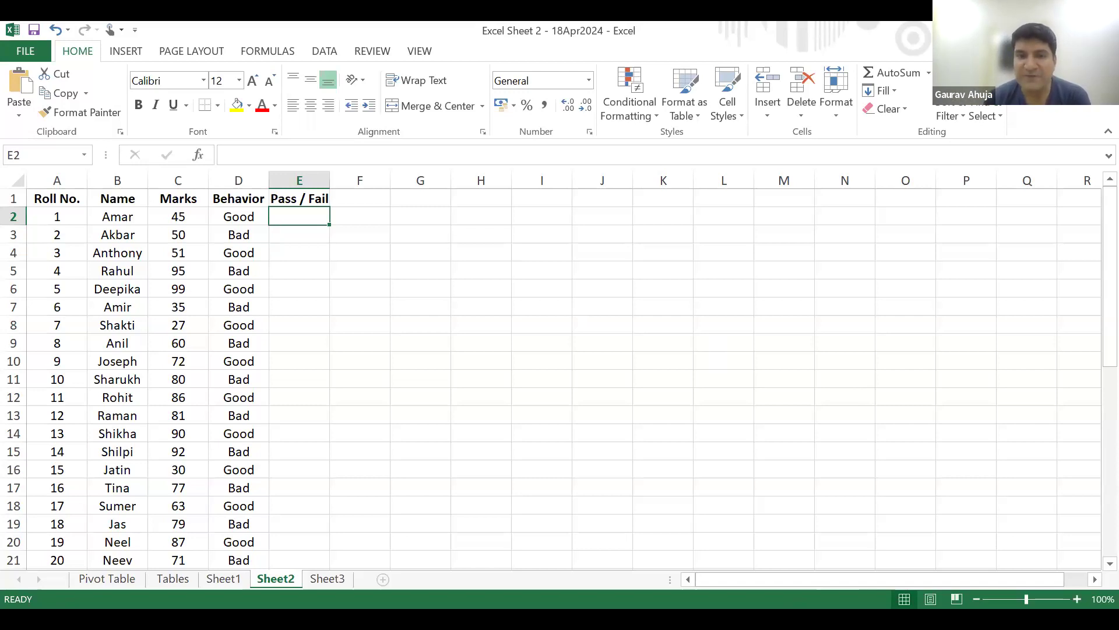
# Begin an IF formula in cell E2 under the Pass / Fail heading.
pyautogui.hotkey('alt', 'Tab')
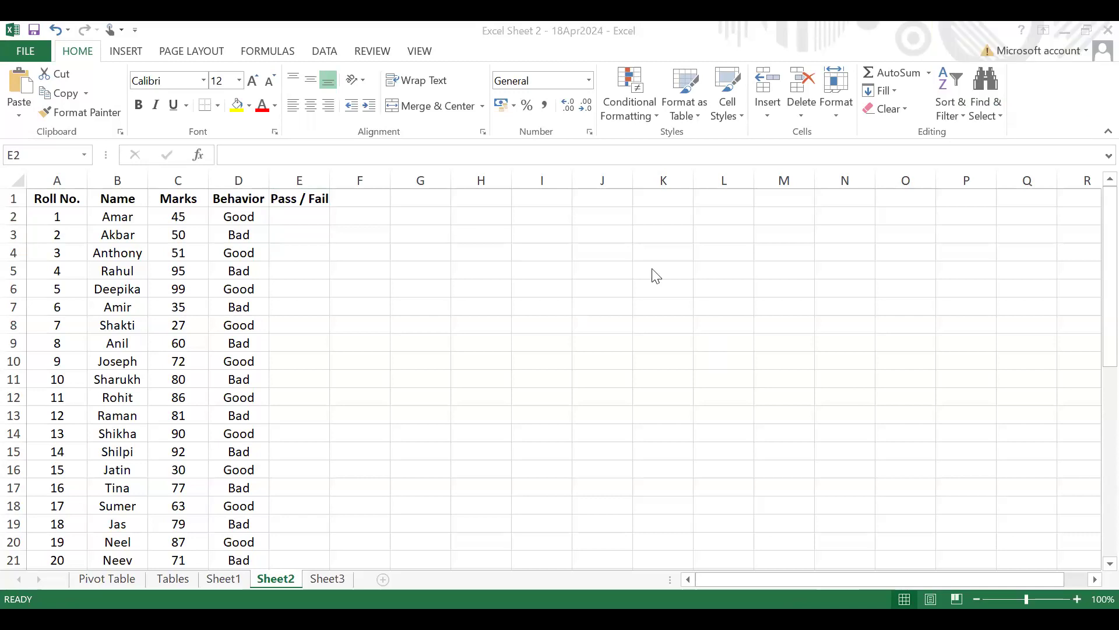
pyautogui.click(300, 219)
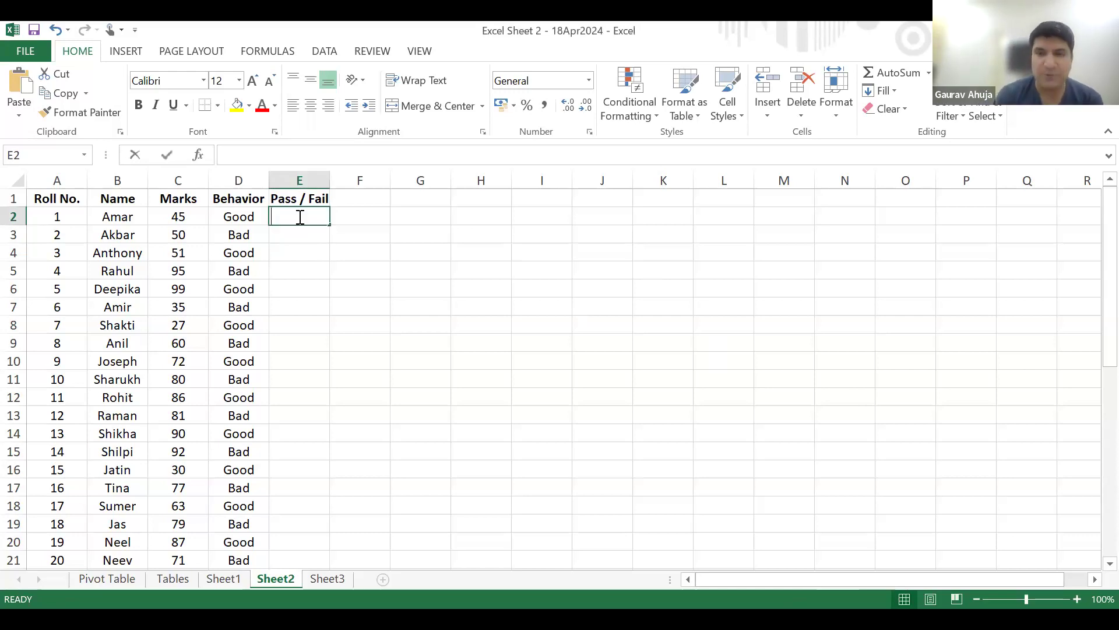
pyautogui.write('=')
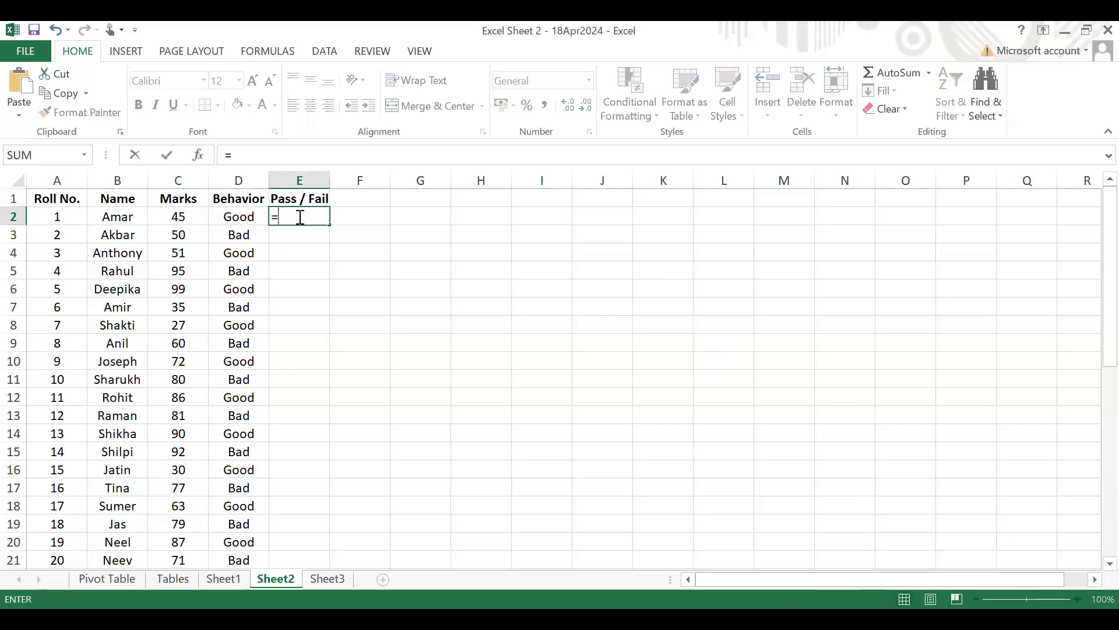
pyautogui.write('if')
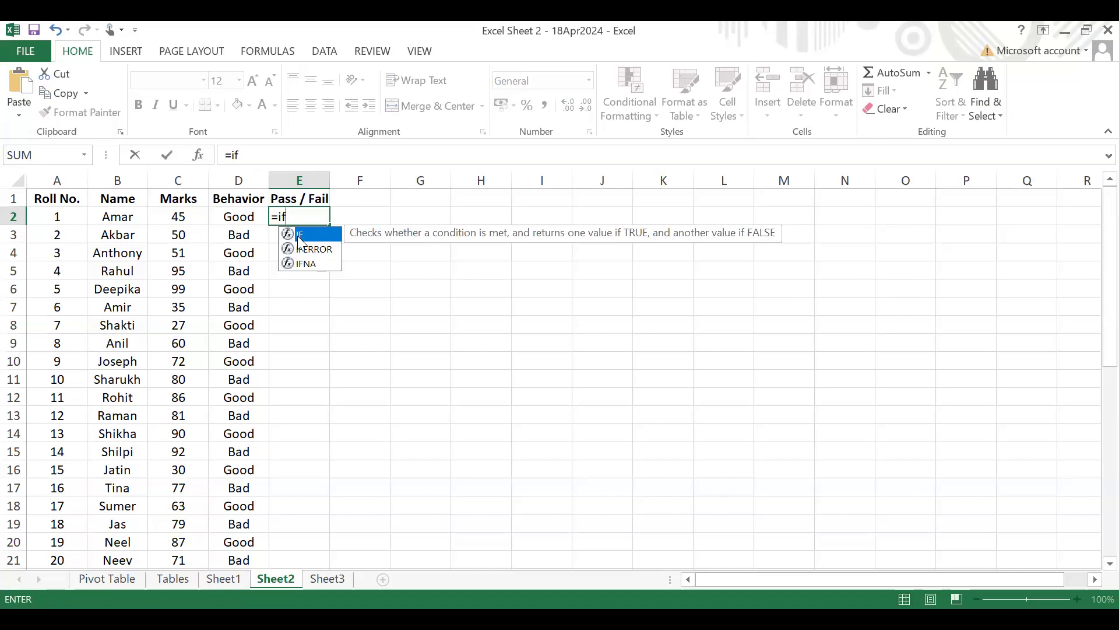
pyautogui.press('Tab')
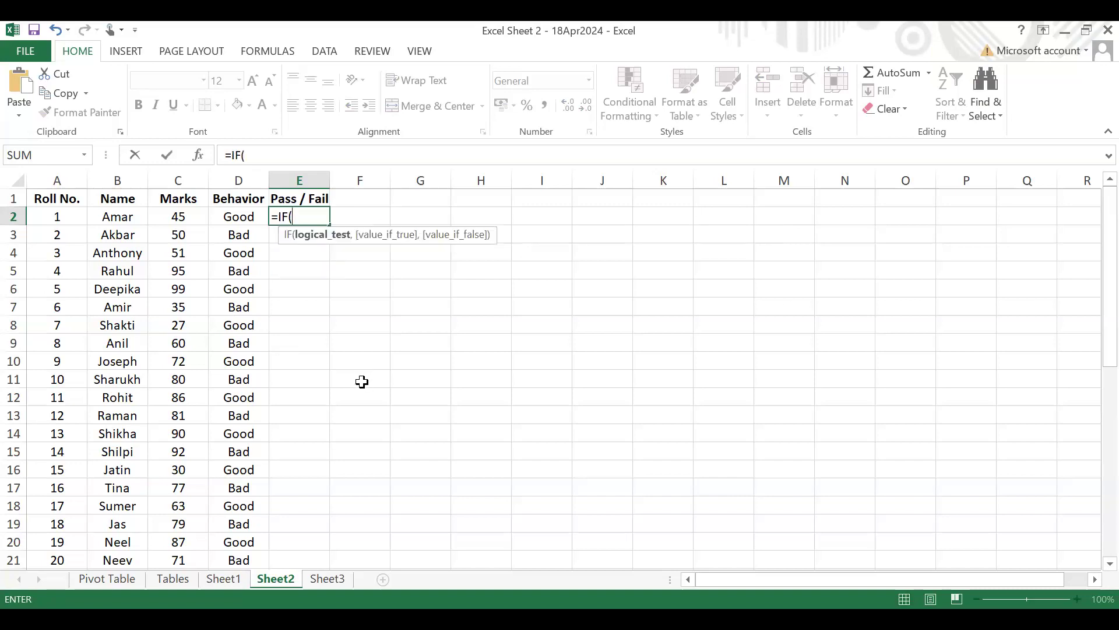
# Try to complete the formula in E2 as =IF(C2>50,"Pass",>"Fail",).
pyautogui.click(186, 214)
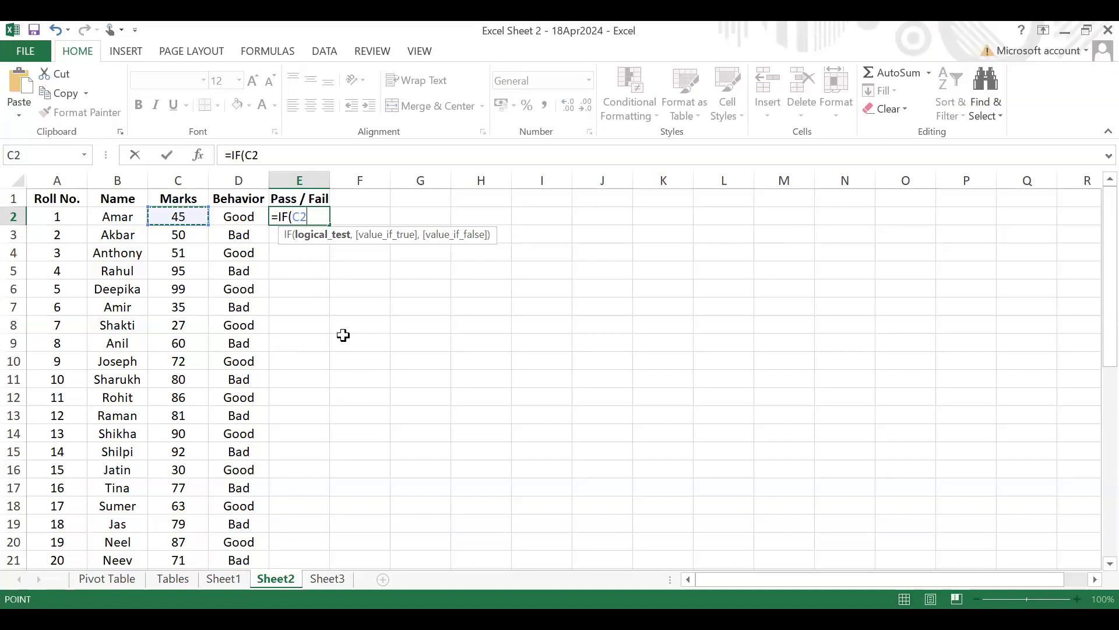
pyautogui.write('>')
pyautogui.write('50,"')
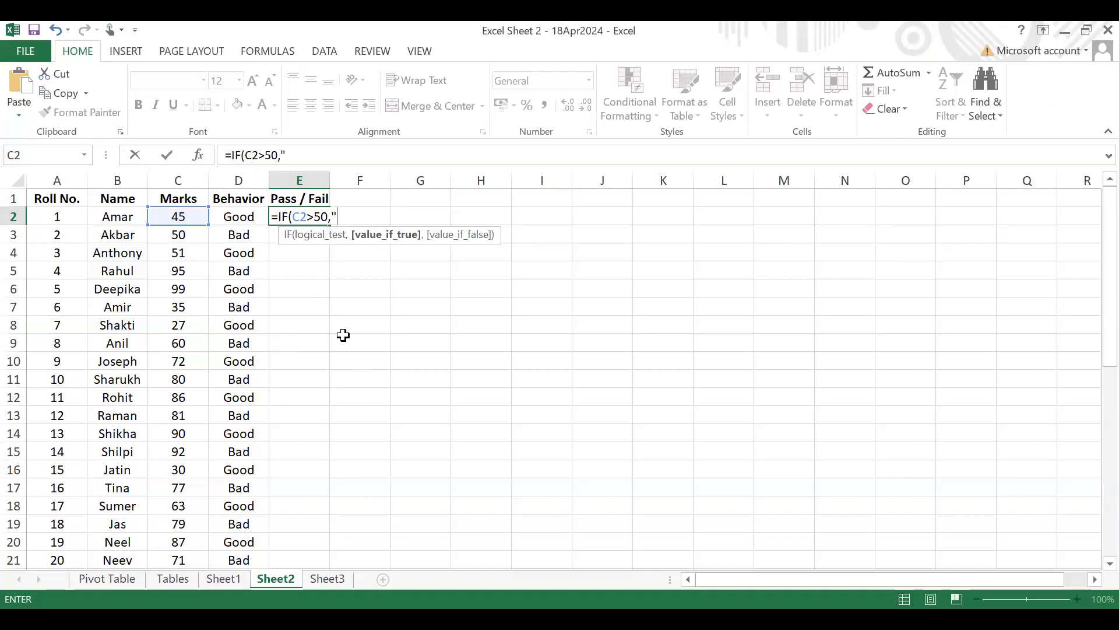
pyautogui.write('Pass"')
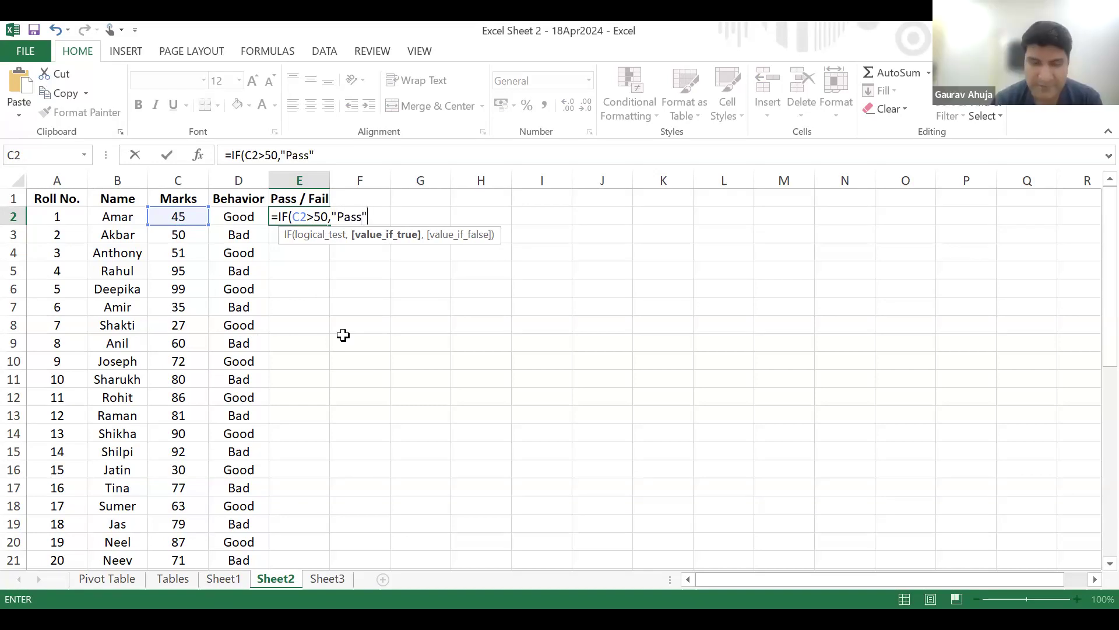
pyautogui.write(',')
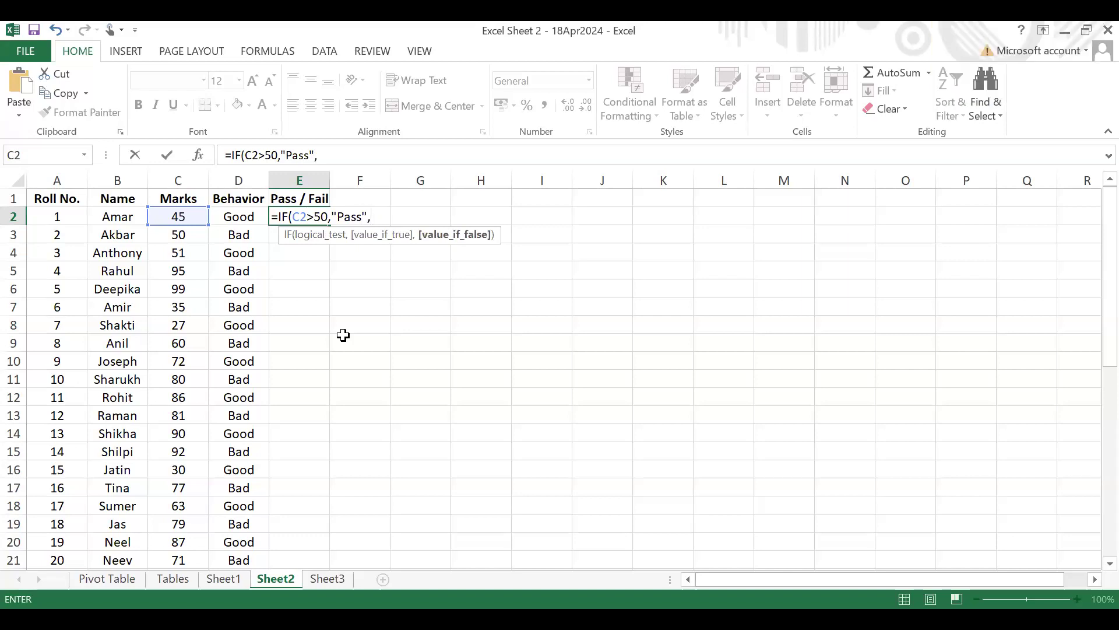
pyautogui.write('>')
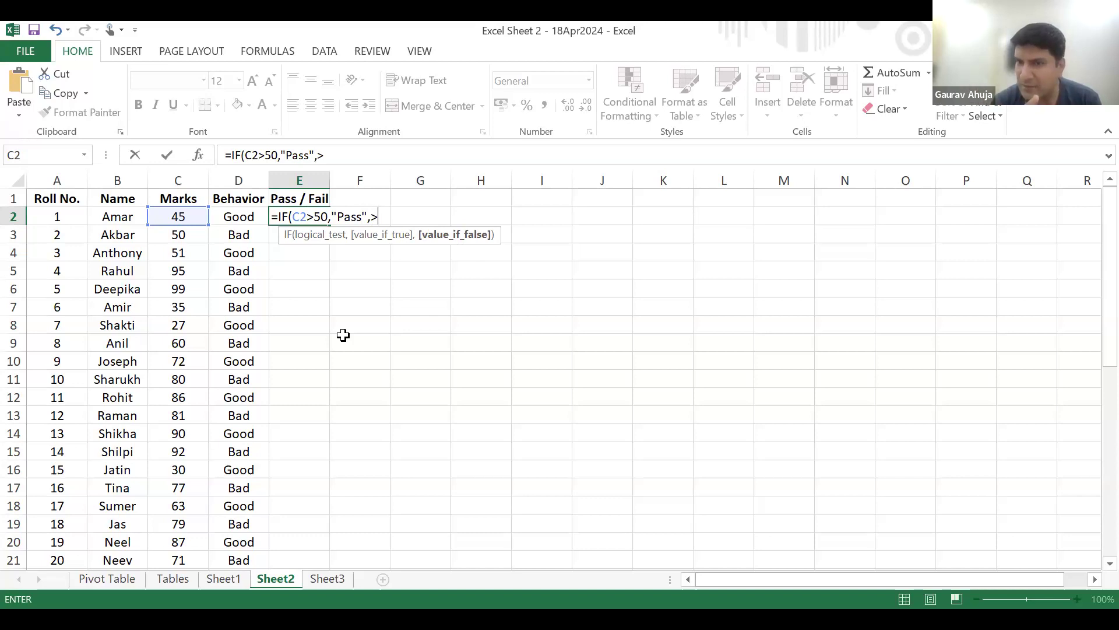
pyautogui.write('"')
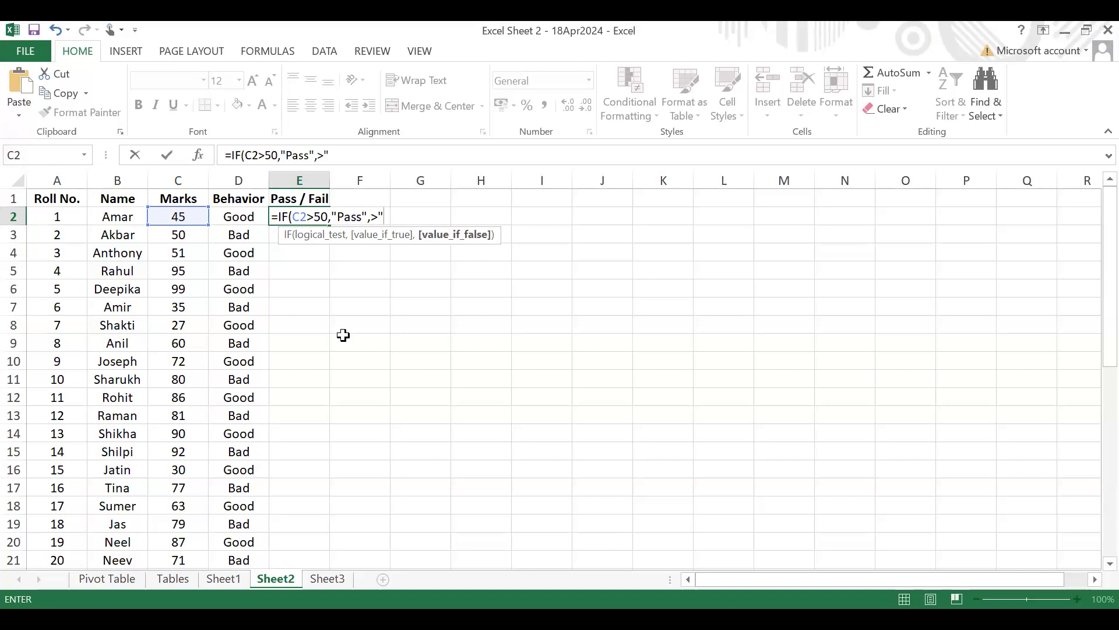
pyautogui.write('Fail"')
pyautogui.write(',')
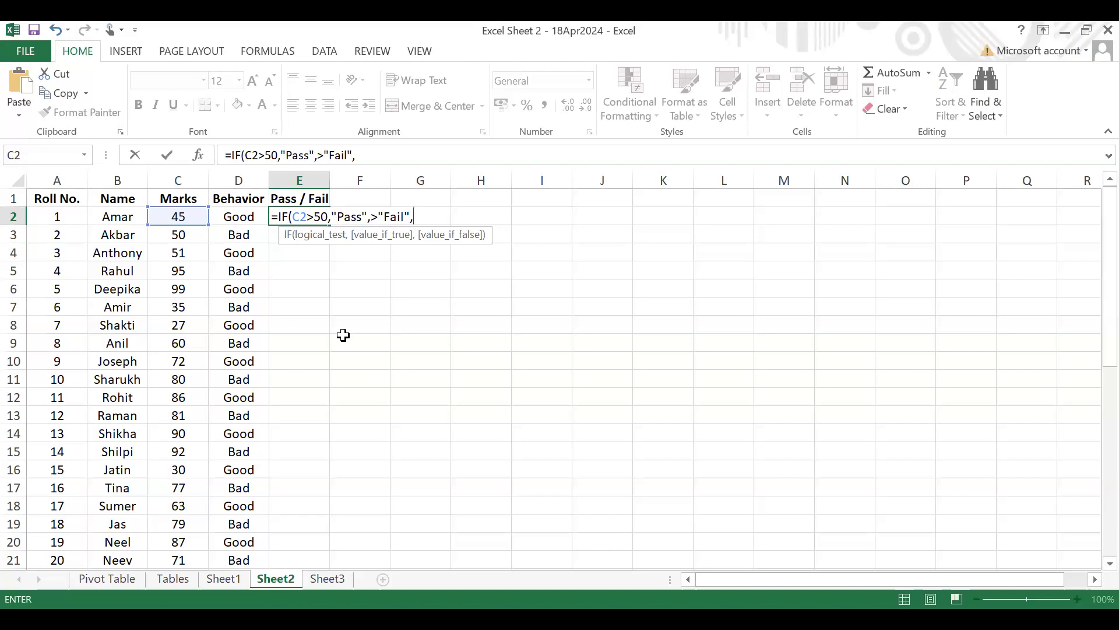
pyautogui.write(')')
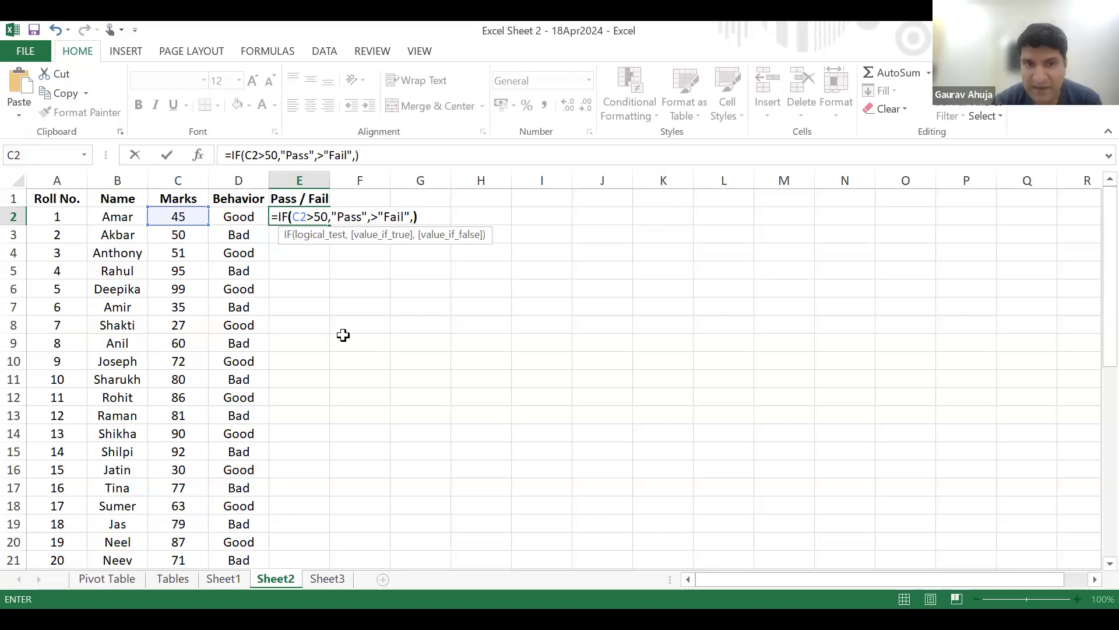
pyautogui.press('Return')
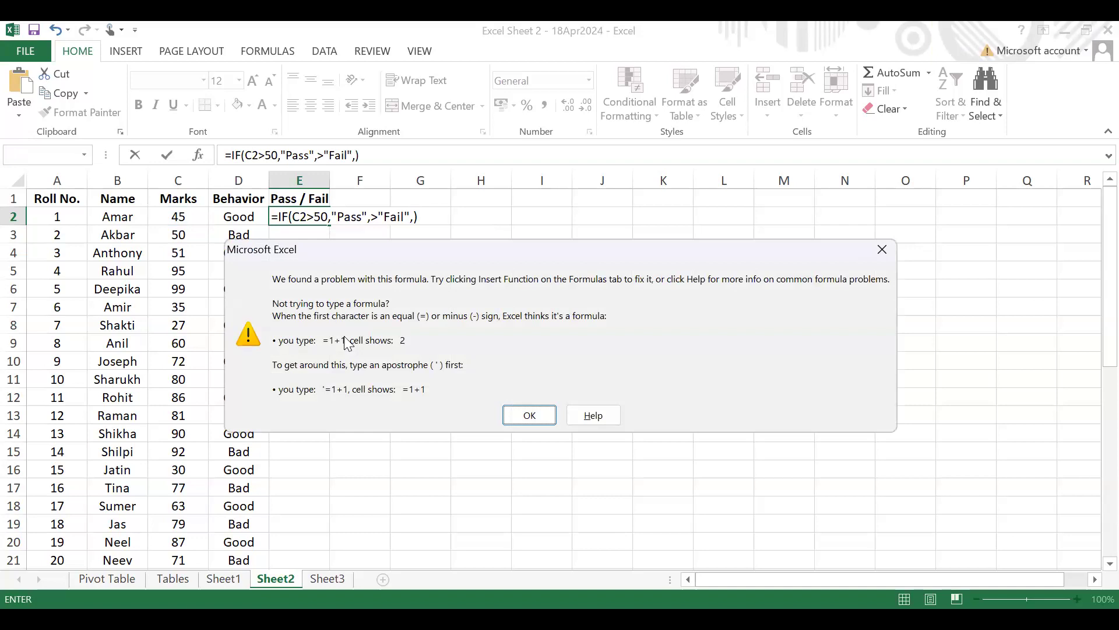
pyautogui.click(519, 409)
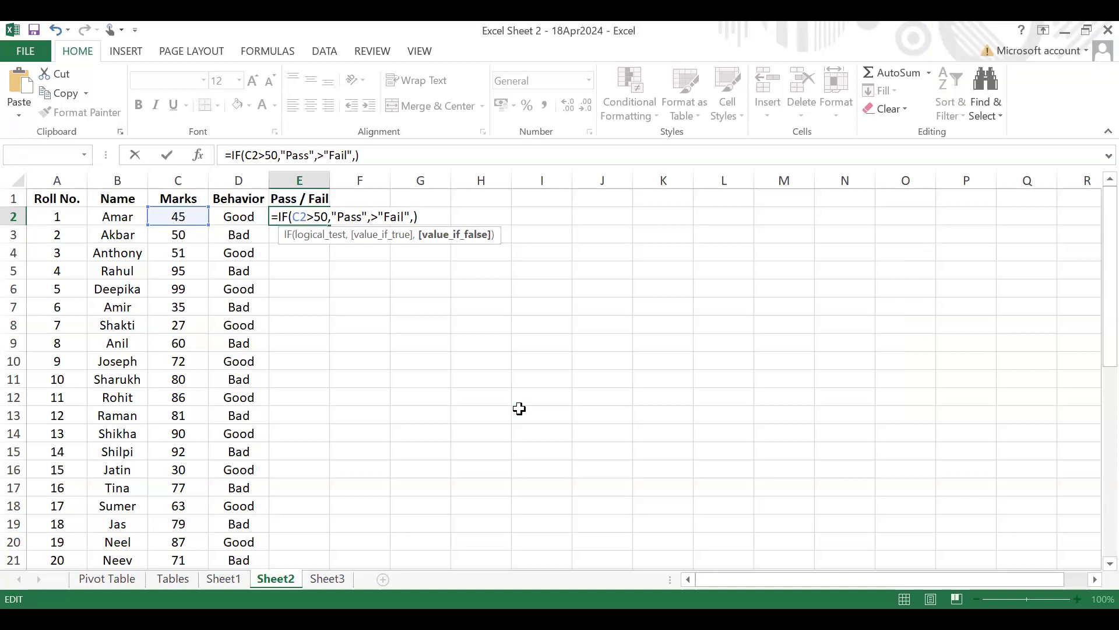
# Remove all the arguments and the opening bracket from the E2 formula, keeping only =IF.
pyautogui.click(407, 165)
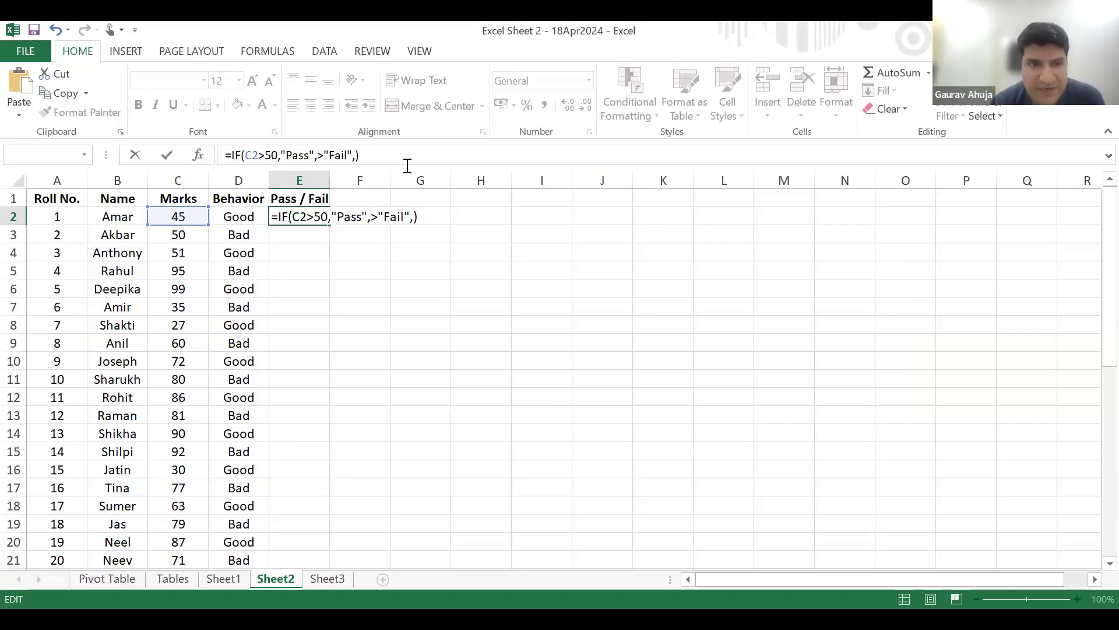
pyautogui.press('BackSpace')
pyautogui.press('BackSpace')
pyautogui.press('BackSpace')
pyautogui.press('BackSpace')
pyautogui.press('BackSpace')
pyautogui.press('BackSpace')
pyautogui.press('BackSpace')
pyautogui.press('BackSpace')
pyautogui.press('BackSpace')
pyautogui.press('BackSpace')
pyautogui.press('BackSpace')
pyautogui.press('BackSpace')
pyautogui.press('BackSpace')
pyautogui.press('BackSpace')
pyautogui.press('BackSpace')
pyautogui.press('BackSpace')
pyautogui.press('BackSpace')
pyautogui.press('BackSpace')
pyautogui.press('BackSpace')
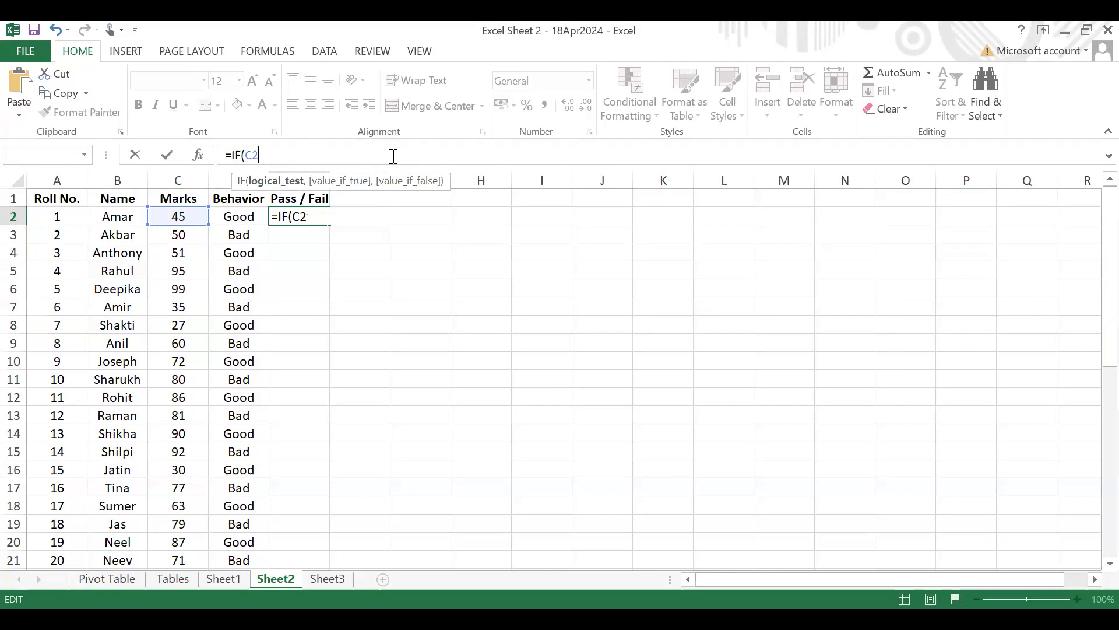
pyautogui.press('BackSpace')
pyautogui.press('BackSpace')
pyautogui.press('BackSpace')
pyautogui.press('BackSpace')
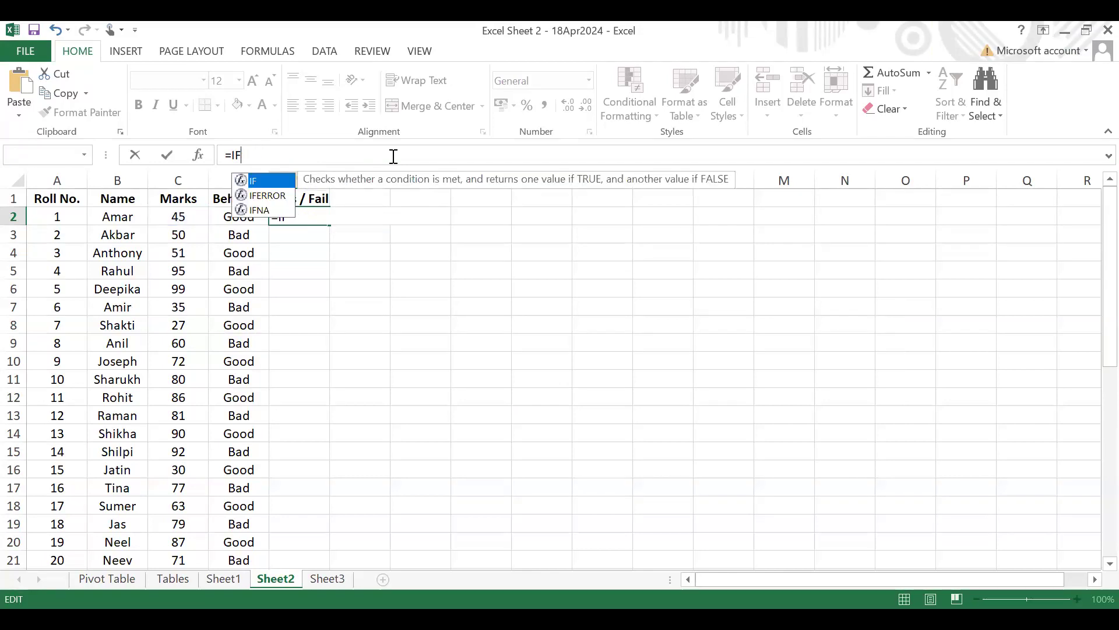
# Complete the formula in E2 as =IF(C2>50,"Pass","Fail") so it tests the first student's marks.
pyautogui.write('(')
pyautogui.click(191, 219)
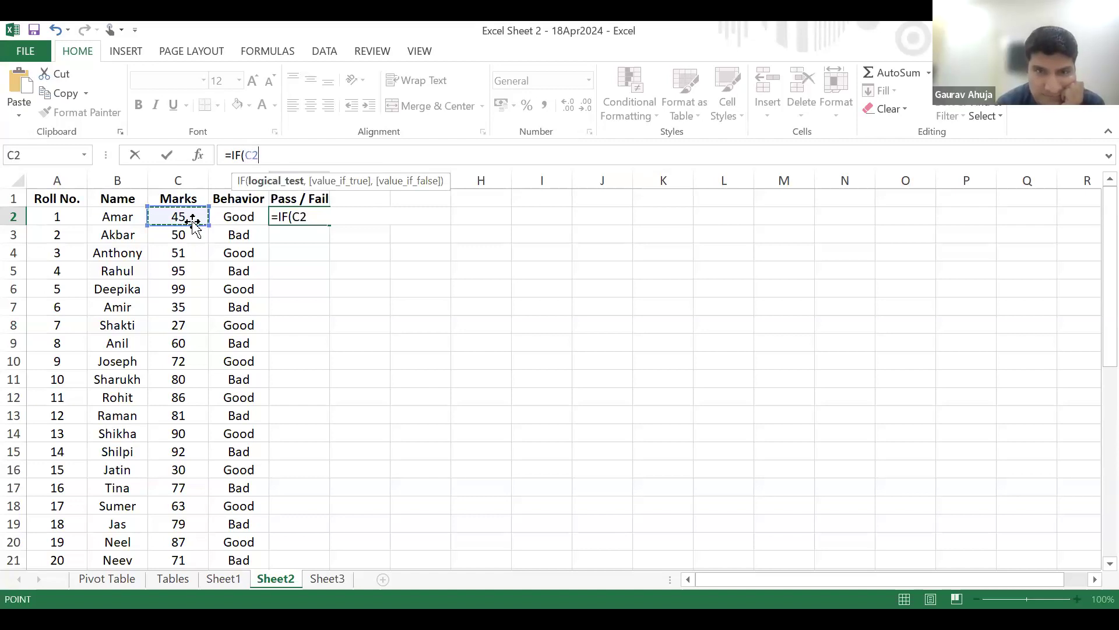
pyautogui.write('>50')
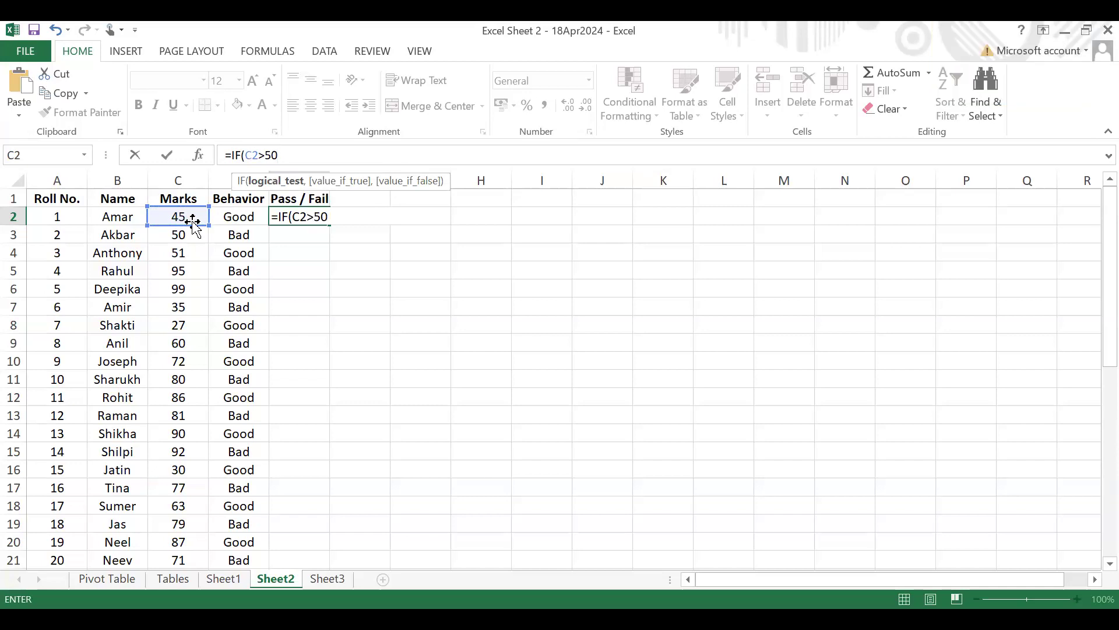
pyautogui.write(',')
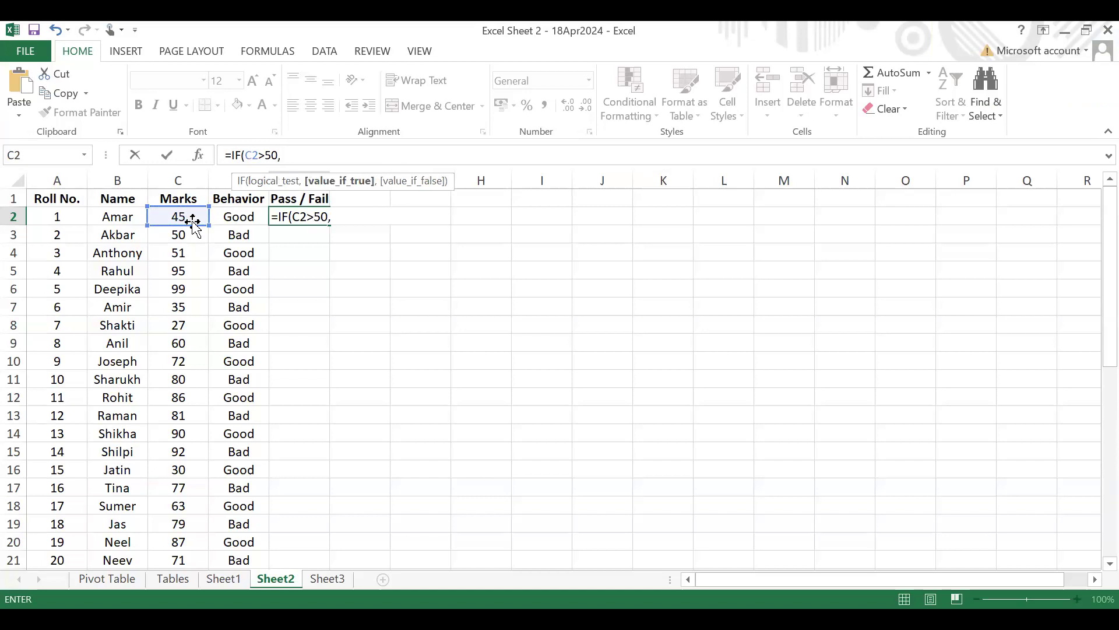
pyautogui.write('"')
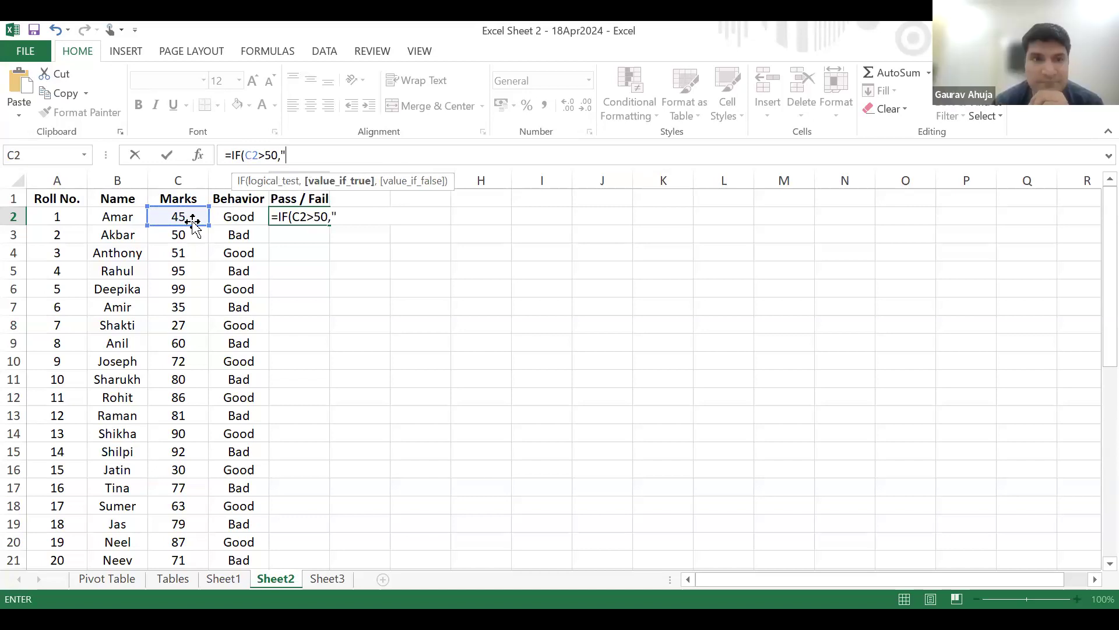
pyautogui.write('Pass"')
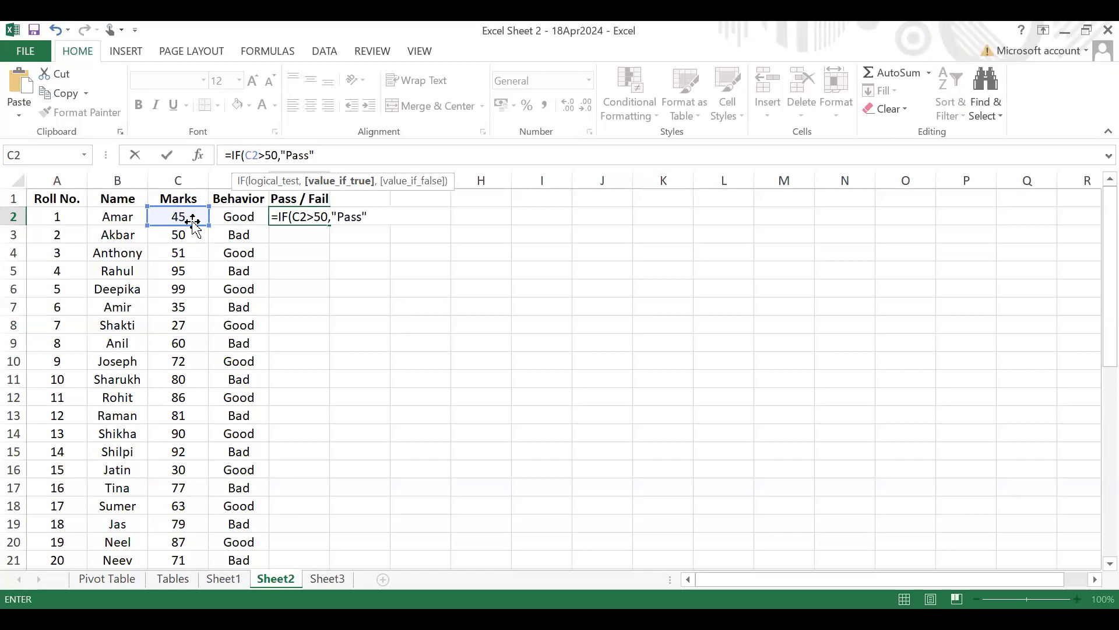
pyautogui.write(',')
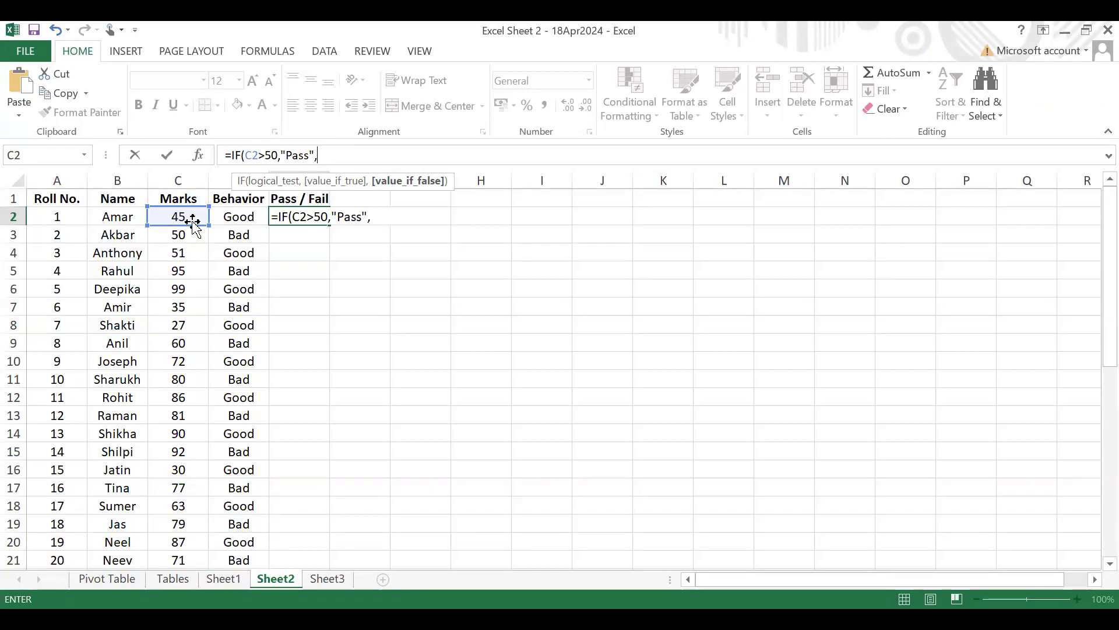
pyautogui.write('"Fail"')
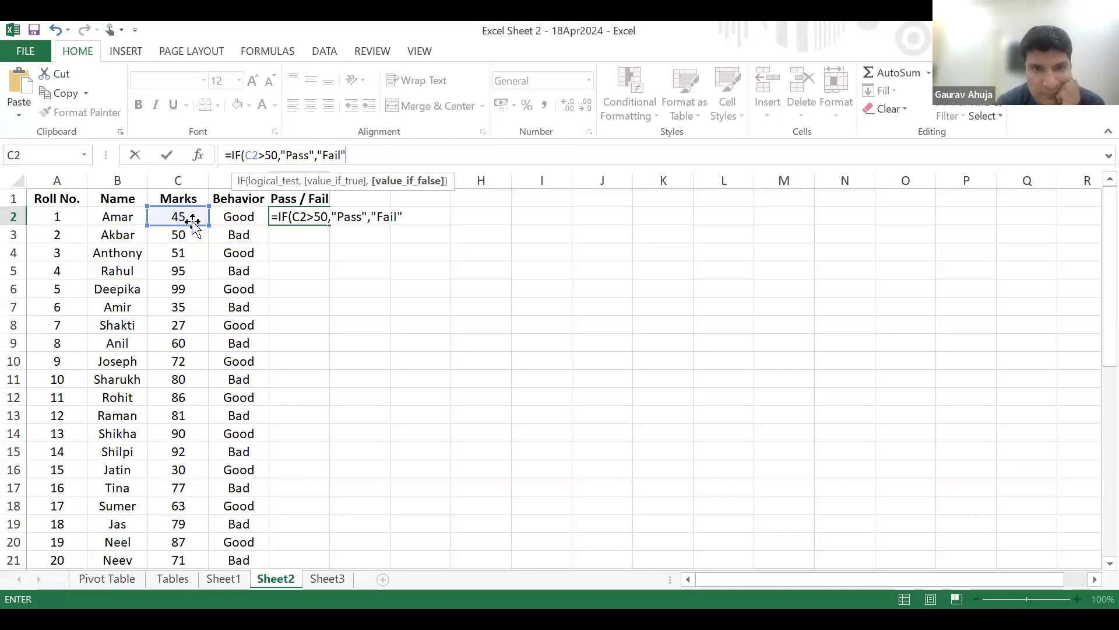
pyautogui.write(')')
pyautogui.press('Return')
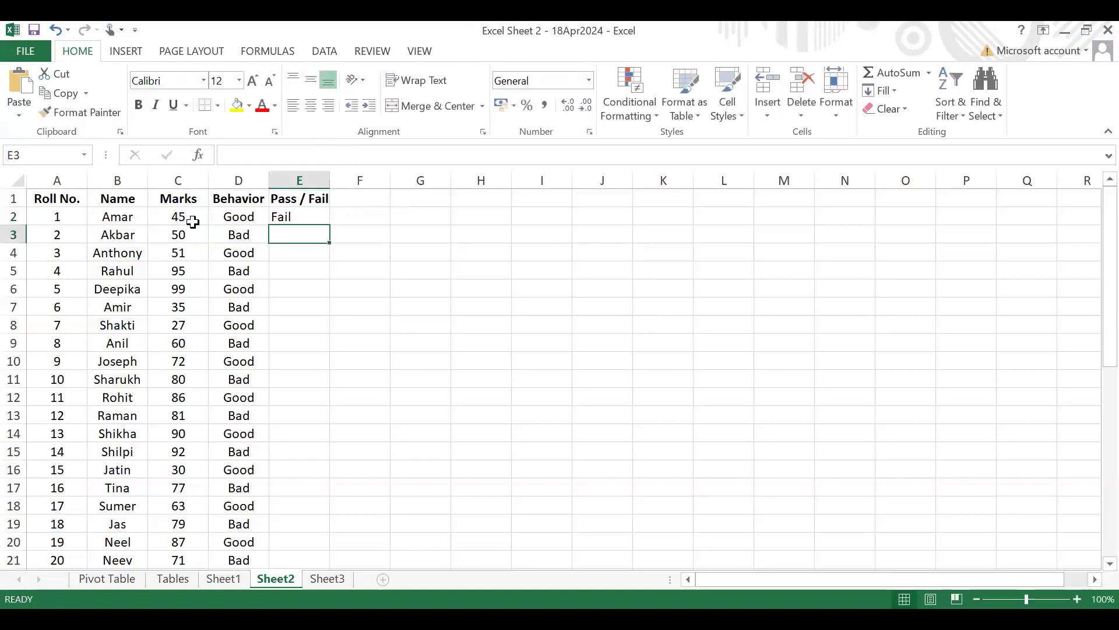
# Fill the IF formula from E2 down the Pass / Fail column for all students and check the copy in E7.
pyautogui.click(298, 217)
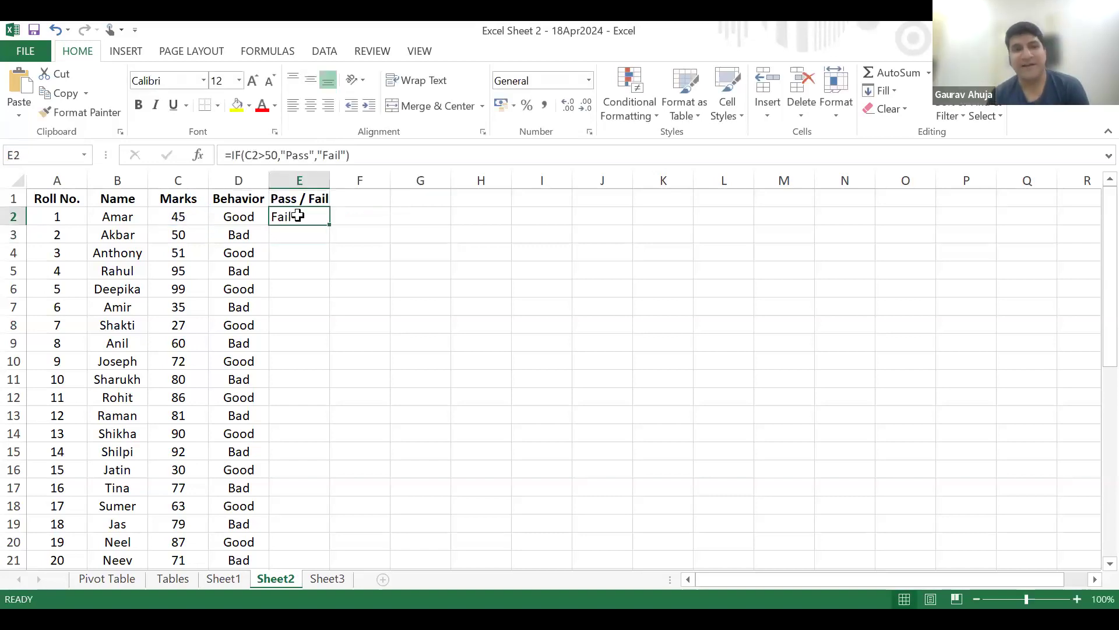
pyautogui.doubleClick(331, 224)
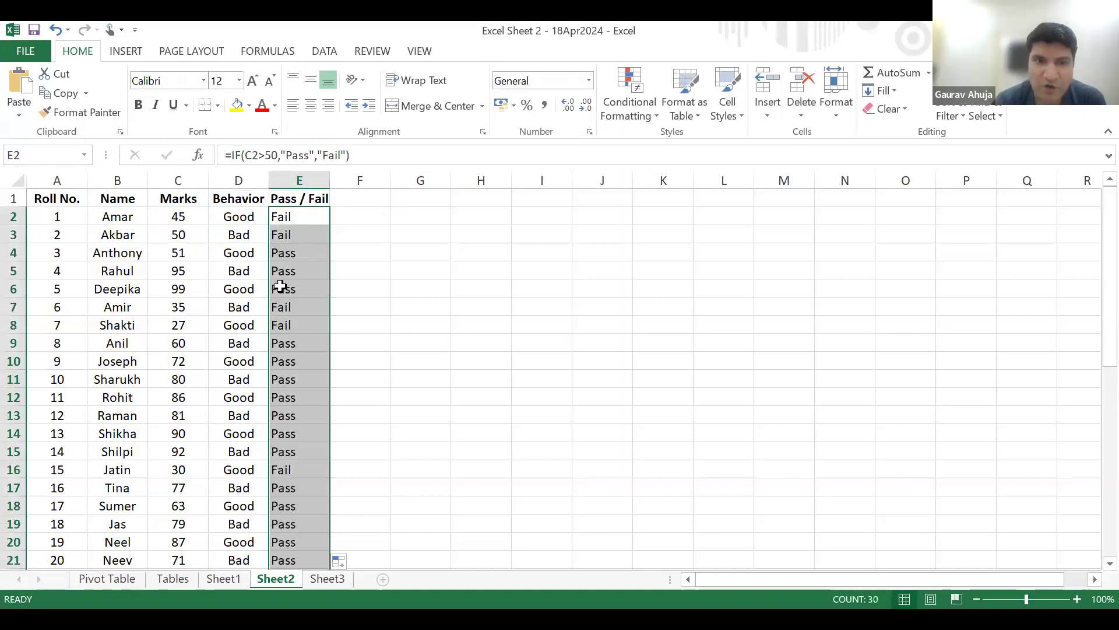
pyautogui.click(299, 303)
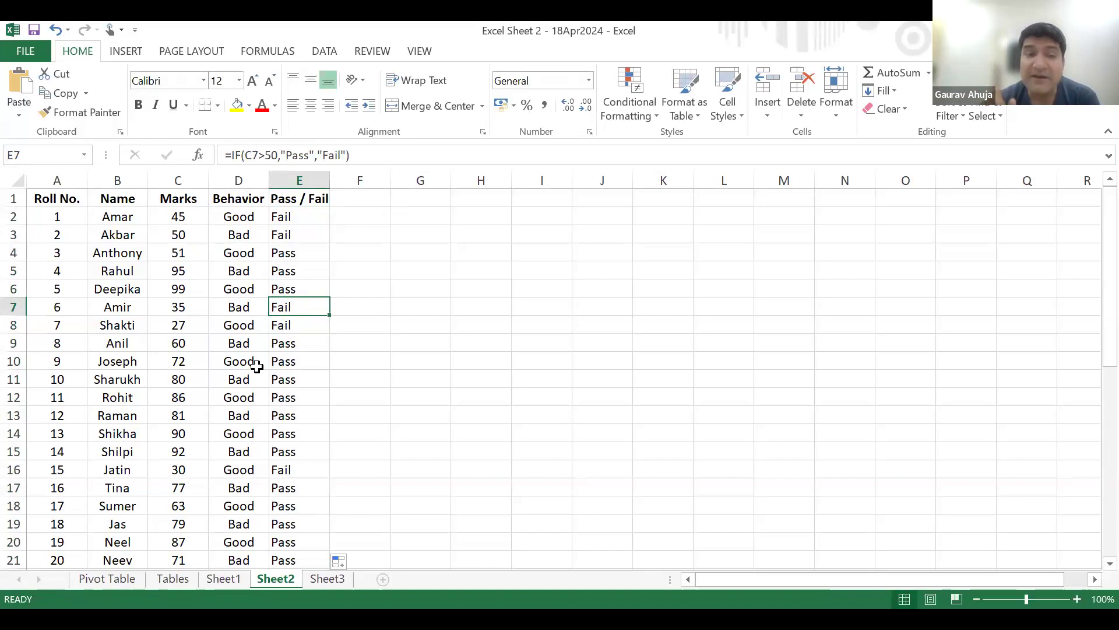
# Examine the first students' marks, behavior and Pass / Fail results against the IF formula.
pyautogui.press('Down')
pyautogui.press('Up')
pyautogui.press('Up')
pyautogui.press('Up')
pyautogui.press('Up')
pyautogui.press('Up')
pyautogui.press('Up')
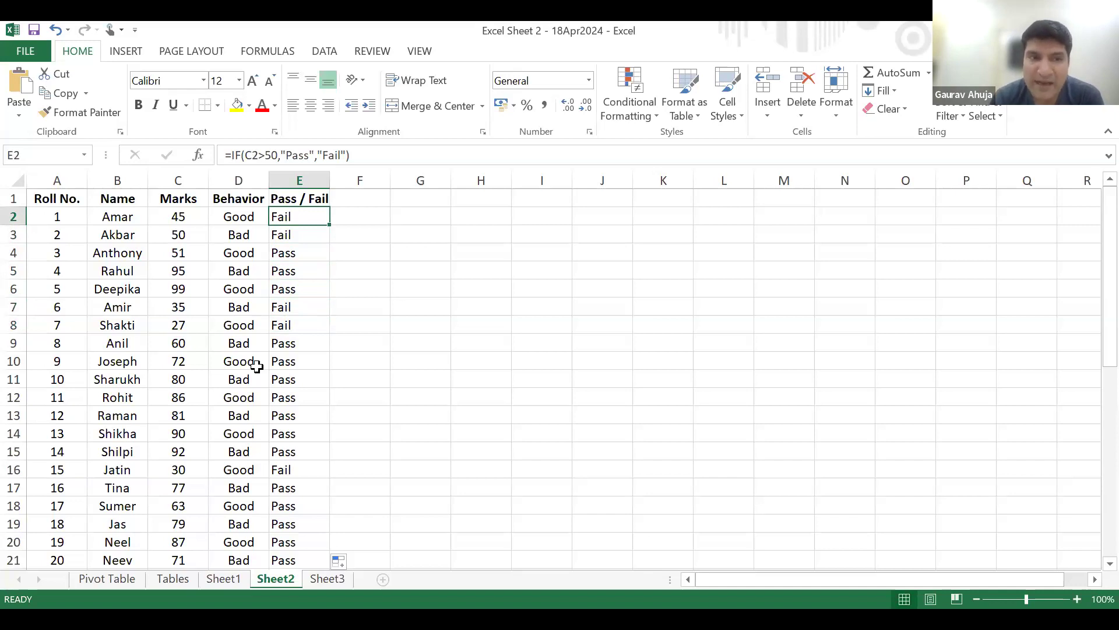
pyautogui.press('Left')
pyautogui.press('Left')
pyautogui.press('Left')
pyautogui.press('Right')
pyautogui.press('Right')
pyautogui.press('Right')
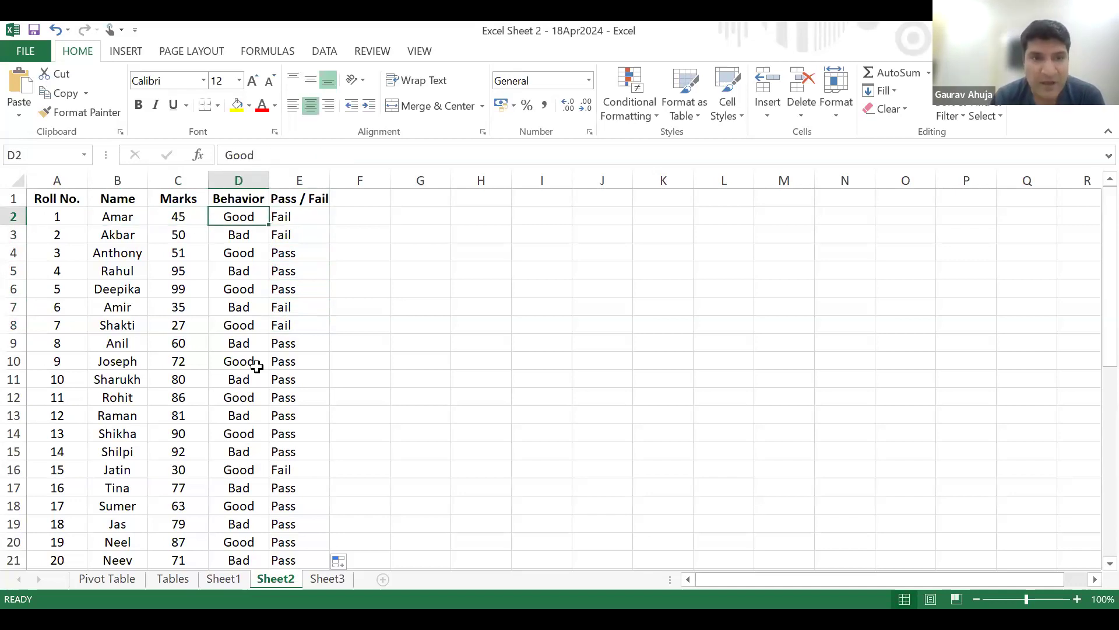
pyautogui.press('Down')
pyautogui.press('Left')
pyautogui.press('Left')
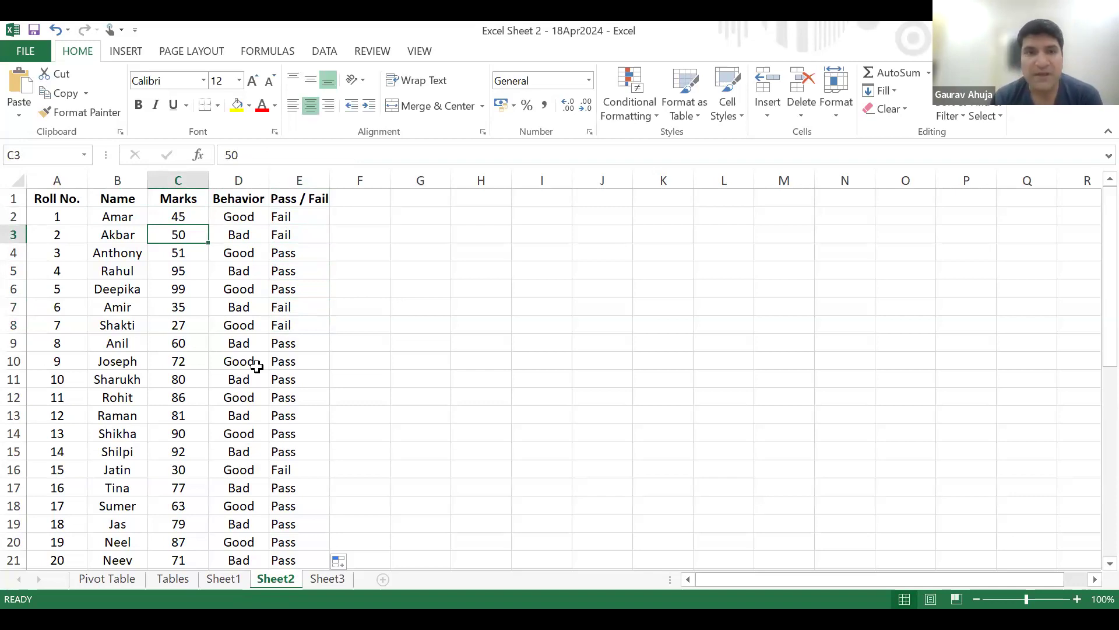
pyautogui.press('Right')
pyautogui.press('Right')
pyautogui.press('Down')
pyautogui.press('Down')
pyautogui.press('Up')
pyautogui.press('Up')
pyautogui.press('Up')
pyautogui.press('Up')
pyautogui.press('Down')
pyautogui.press('Down')
pyautogui.press('Up')
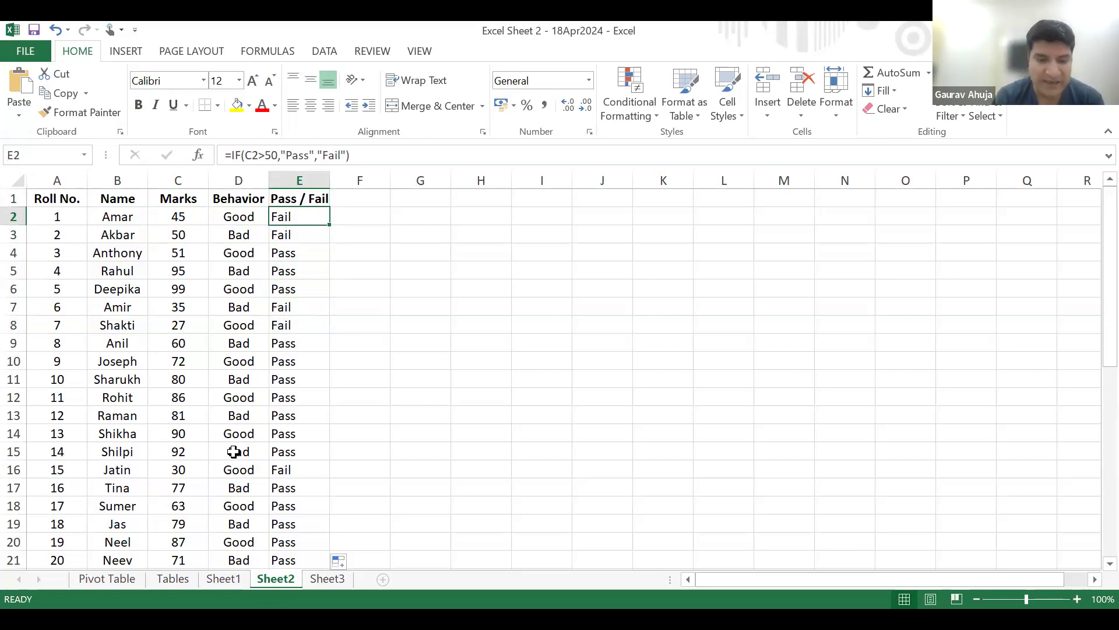
# Turn on filtering for the header row of the student table.
pyautogui.hotkey('alt', 'd')
pyautogui.press('f')
pyautogui.press('f')
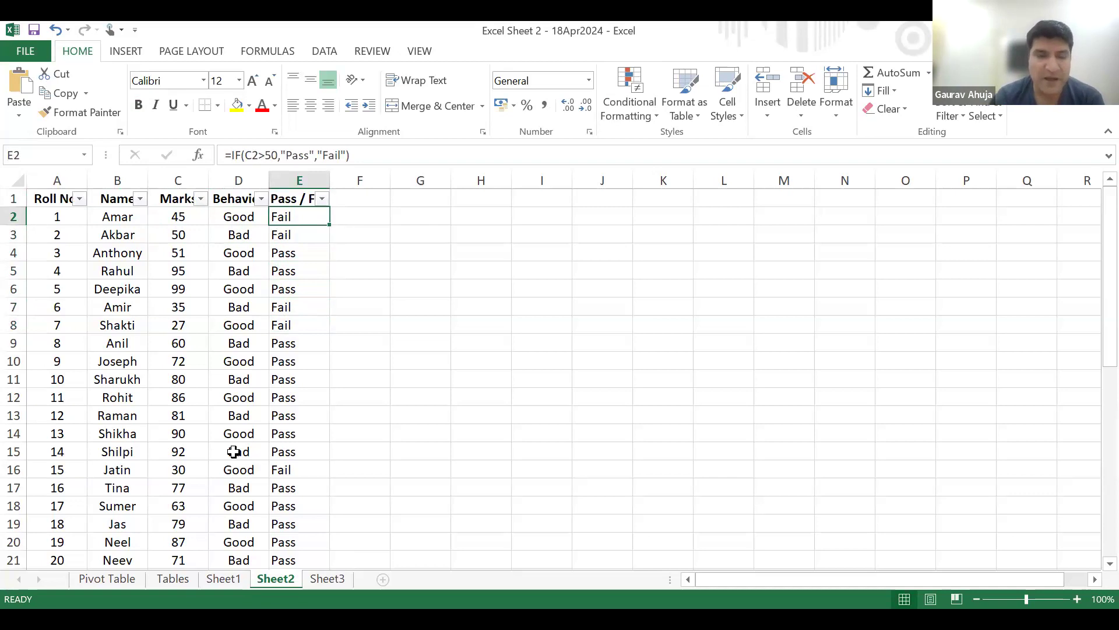
# Filter the Marks column to only 27, 30, 35, 37, 43, 45 and 50.
pyautogui.click(202, 200)
pyautogui.click(73, 373)
pyautogui.click(66, 374)
pyautogui.click(49, 373)
pyautogui.click(49, 384)
pyautogui.click(45, 399)
pyautogui.click(43, 412)
pyautogui.click(43, 426)
pyautogui.scroll(-1, 69, 396)
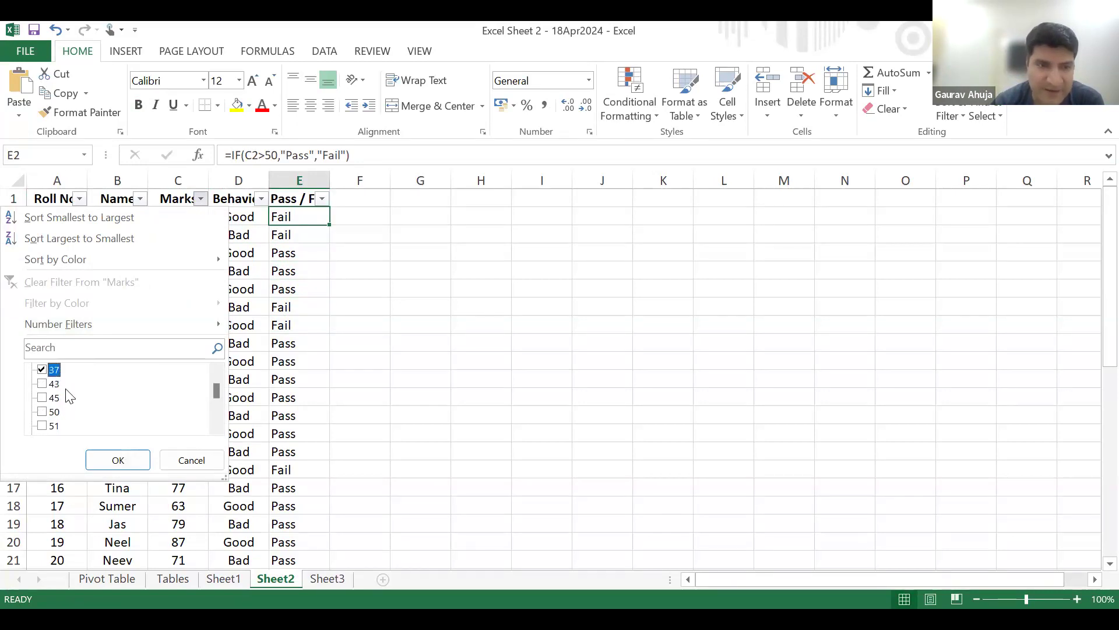
pyautogui.click(43, 384)
pyautogui.click(43, 398)
pyautogui.click(42, 412)
pyautogui.click(101, 461)
# Check the Pass / Fail results of the filtered students and show all marks again.
pyautogui.moveTo(314, 215); pyautogui.dragTo(302, 354)
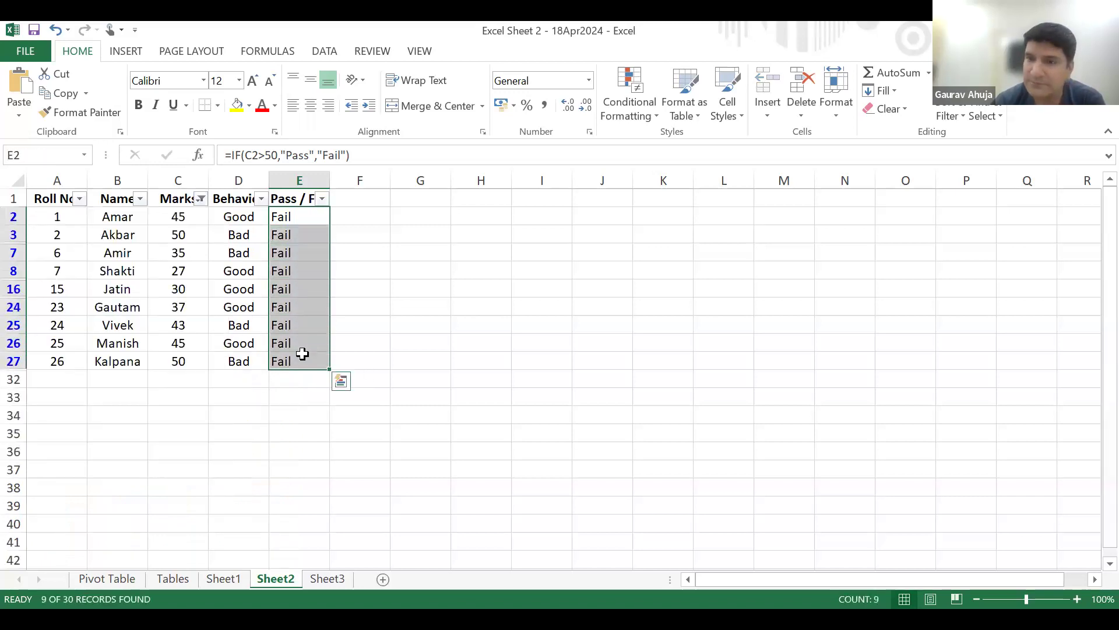
pyautogui.click(201, 199)
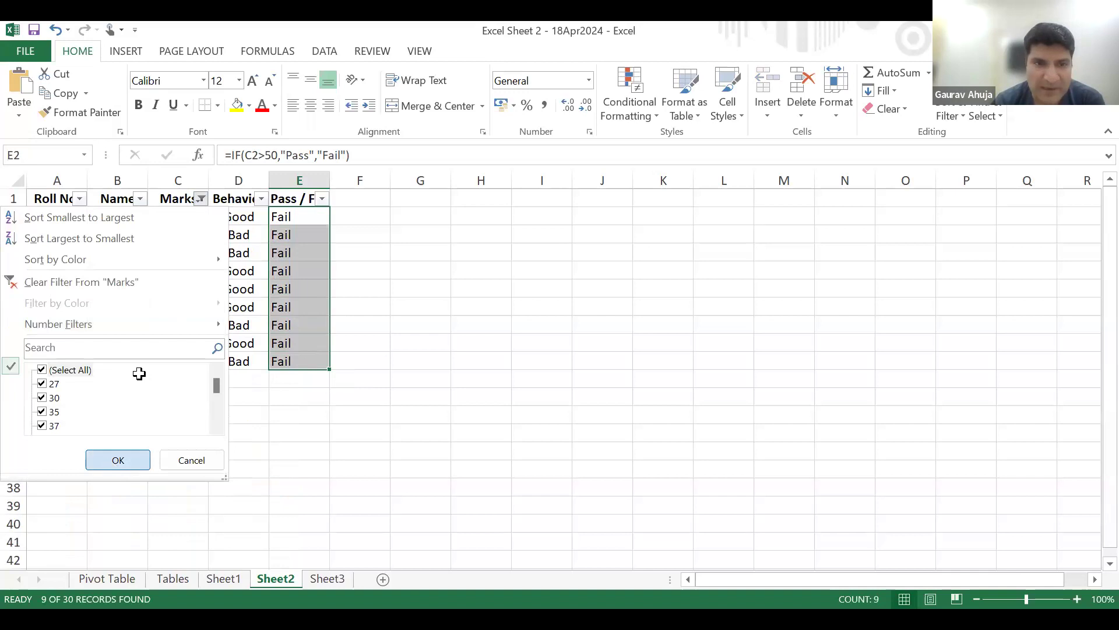
pyautogui.click(373, 254)
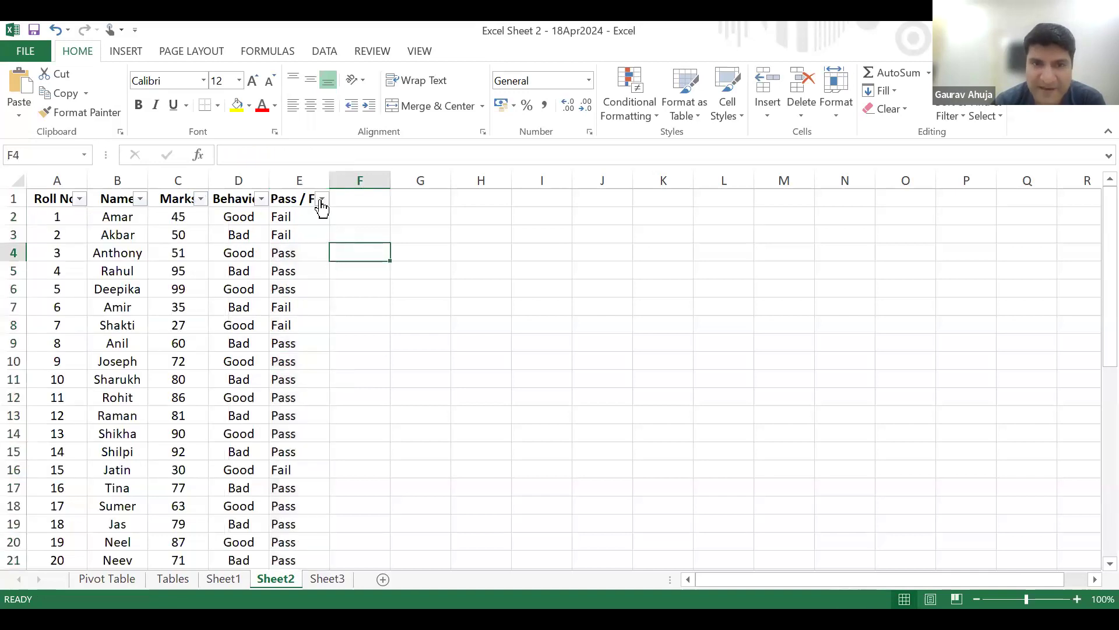
# Filter the Pass / Fail column to Fail only and check the marks of the listed students.
pyautogui.click(322, 199)
pyautogui.click(144, 370)
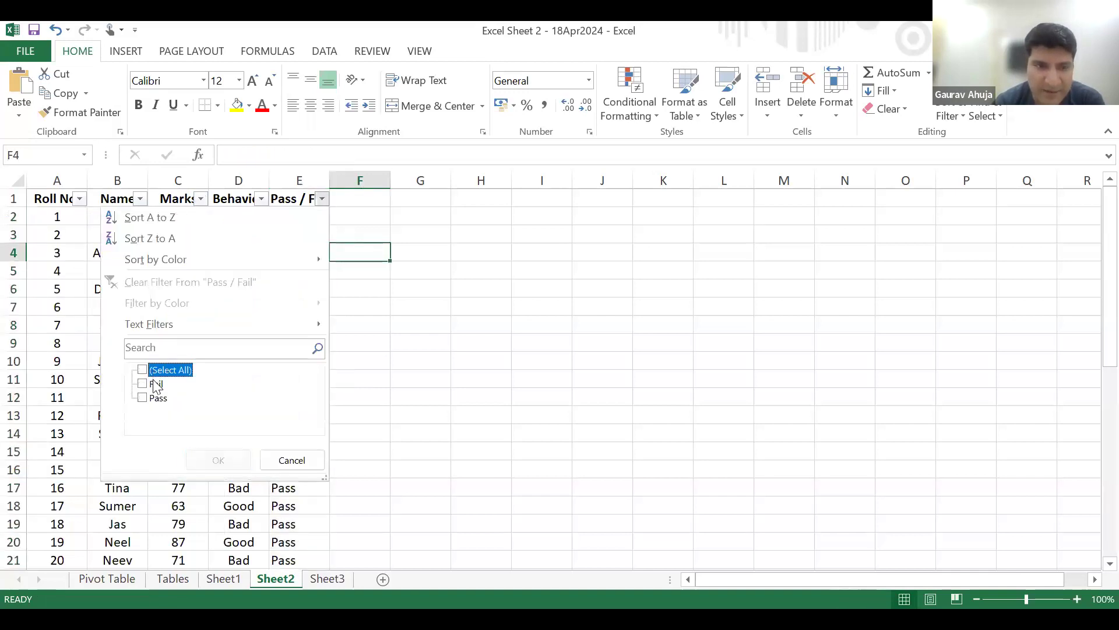
pyautogui.click(156, 385)
pyautogui.click(215, 460)
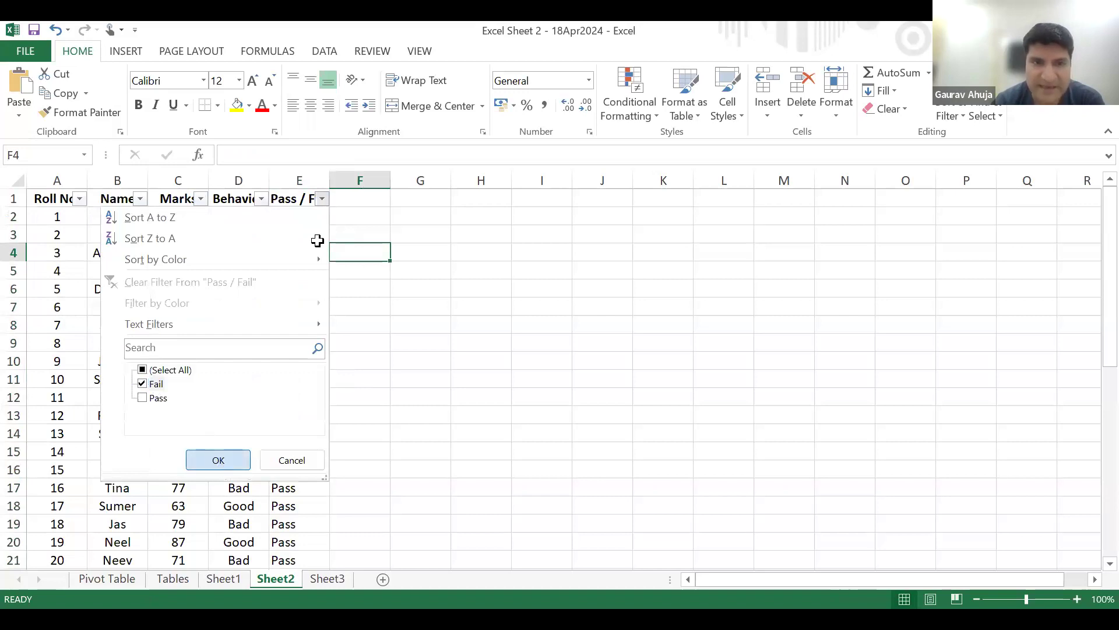
pyautogui.moveTo(179, 217); pyautogui.dragTo(187, 363)
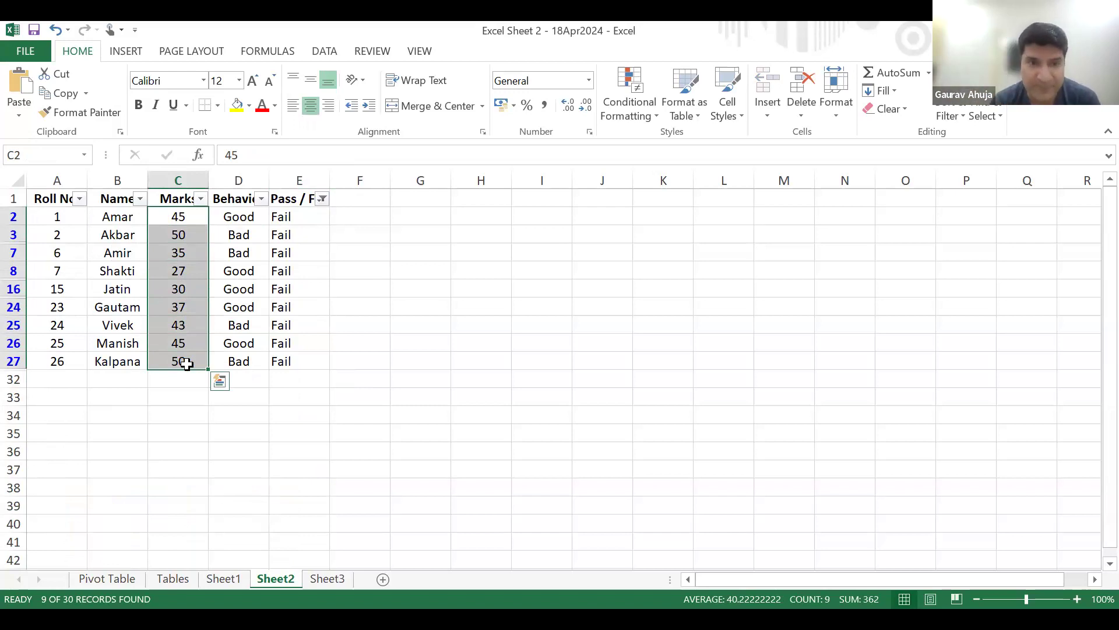
pyautogui.click(250, 337)
pyautogui.click(290, 336)
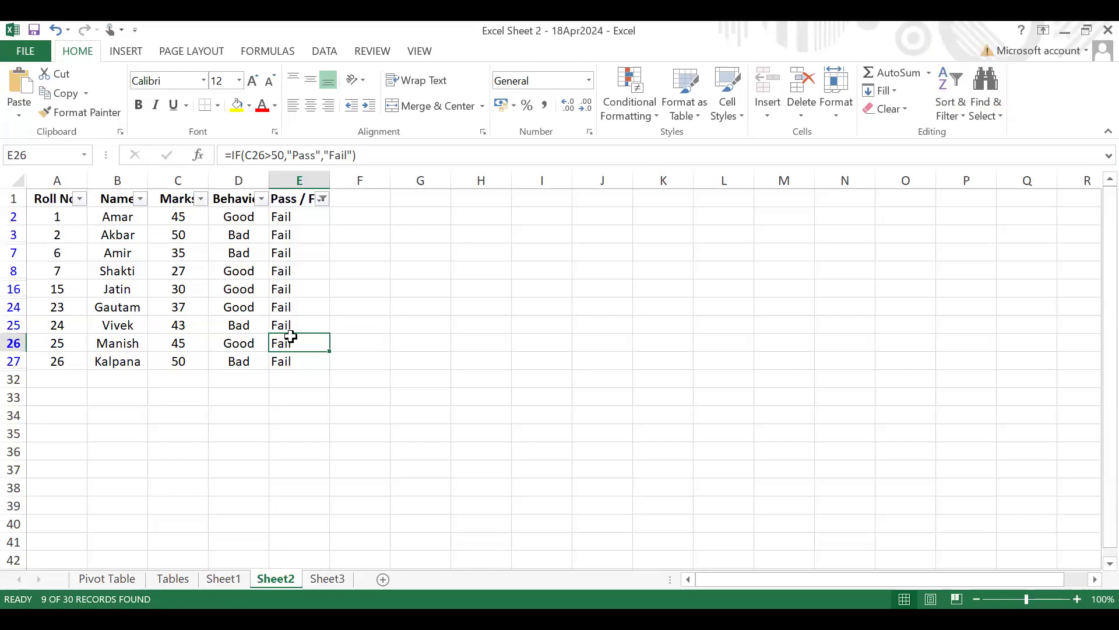
# Reset the Pass / Fail filter to select all values so every student is listed.
pyautogui.click(323, 198)
pyautogui.click(168, 371)
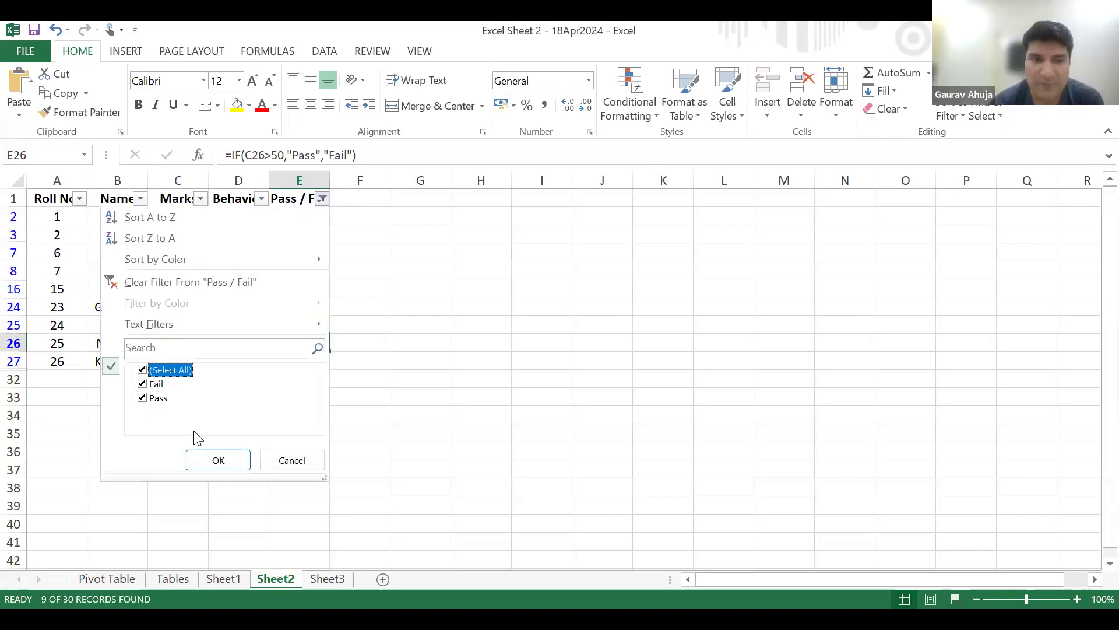
pyautogui.click(218, 461)
# Open the IF formula in E2 and examine its logical test, value_if_true and value_if_false arguments without changing it.
pyautogui.click(297, 219)
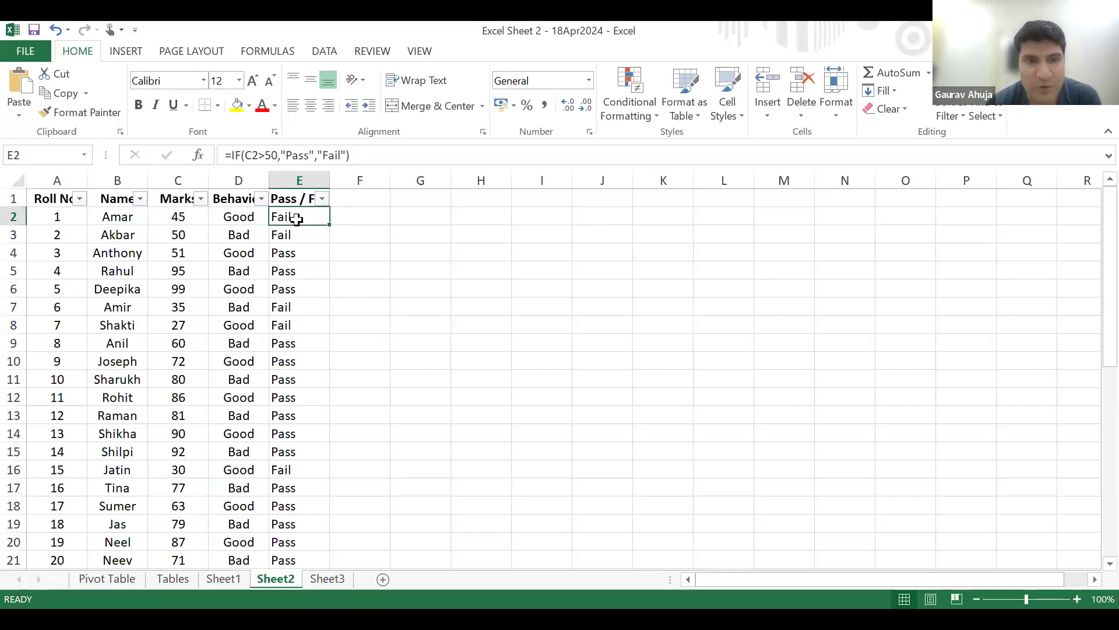
pyautogui.doubleClick(296, 219)
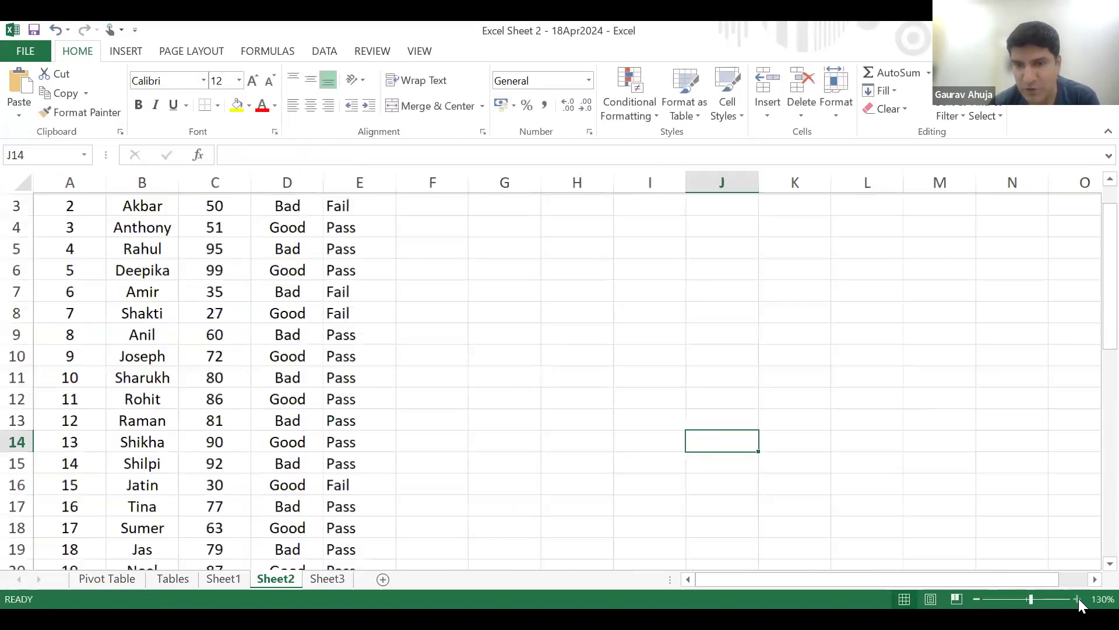
pyautogui.click(1079, 598)
pyautogui.click(1078, 599)
pyautogui.scroll(2, 441, 347)
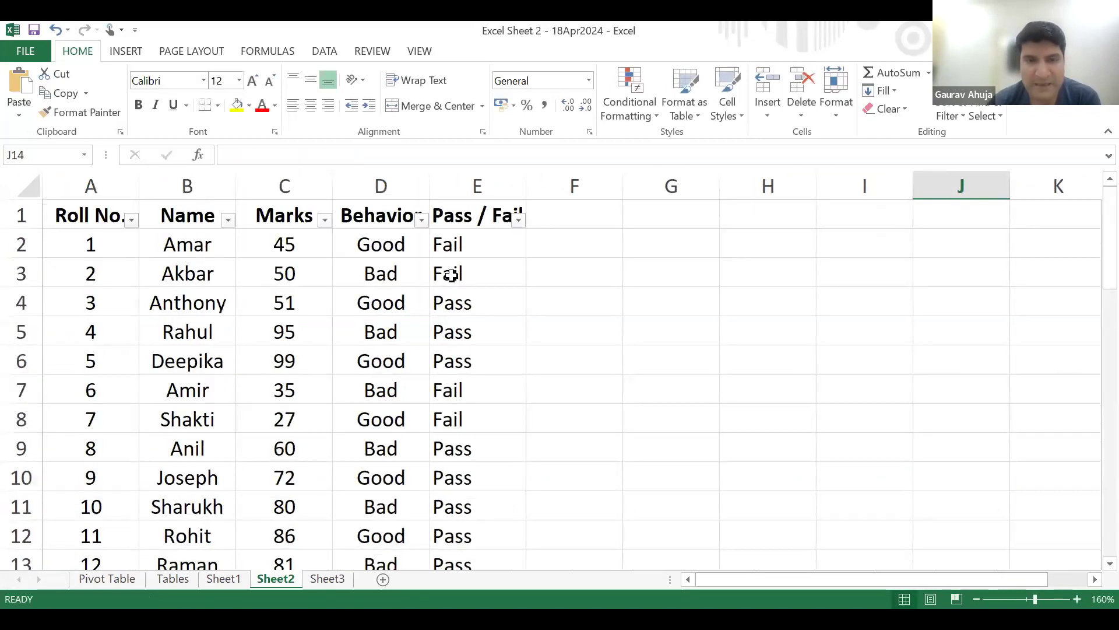
pyautogui.doubleClick(464, 244)
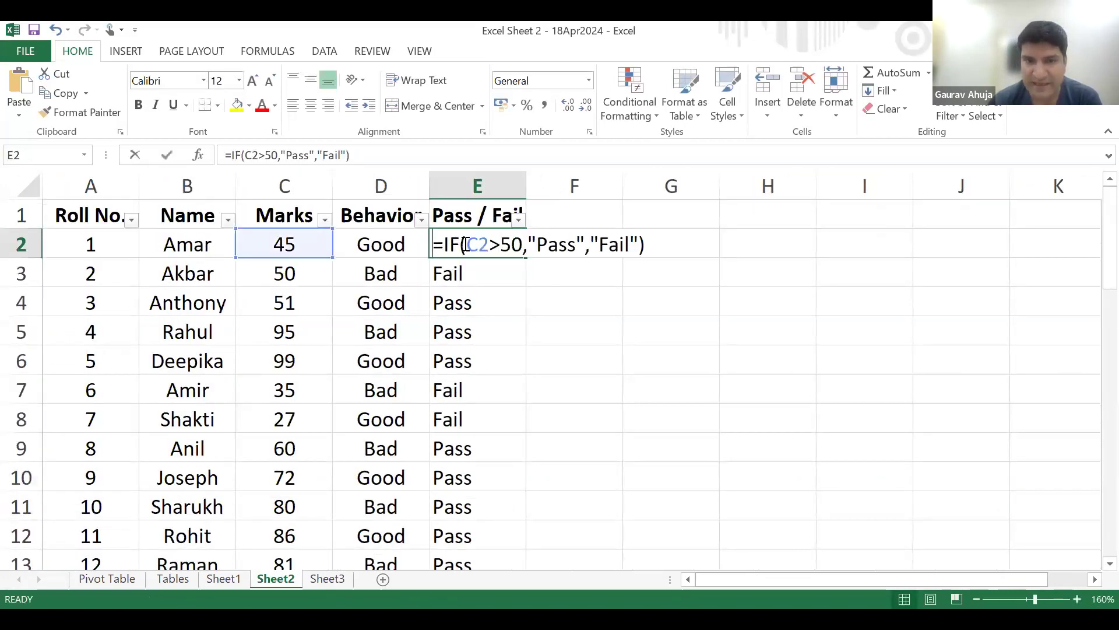
pyautogui.doubleClick(463, 244)
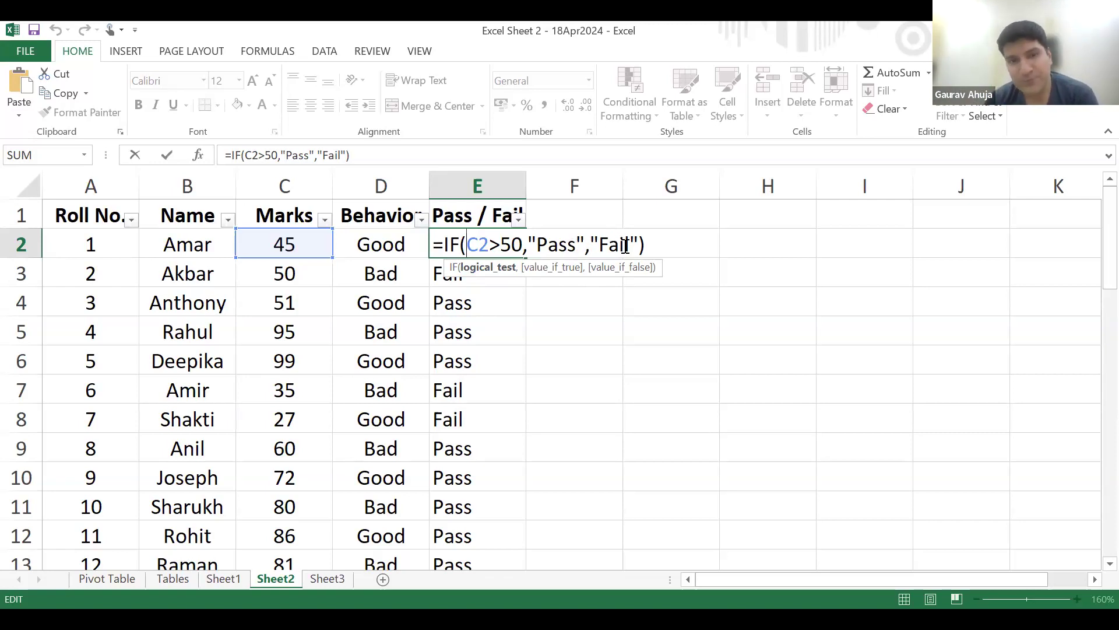
pyautogui.press('Return')
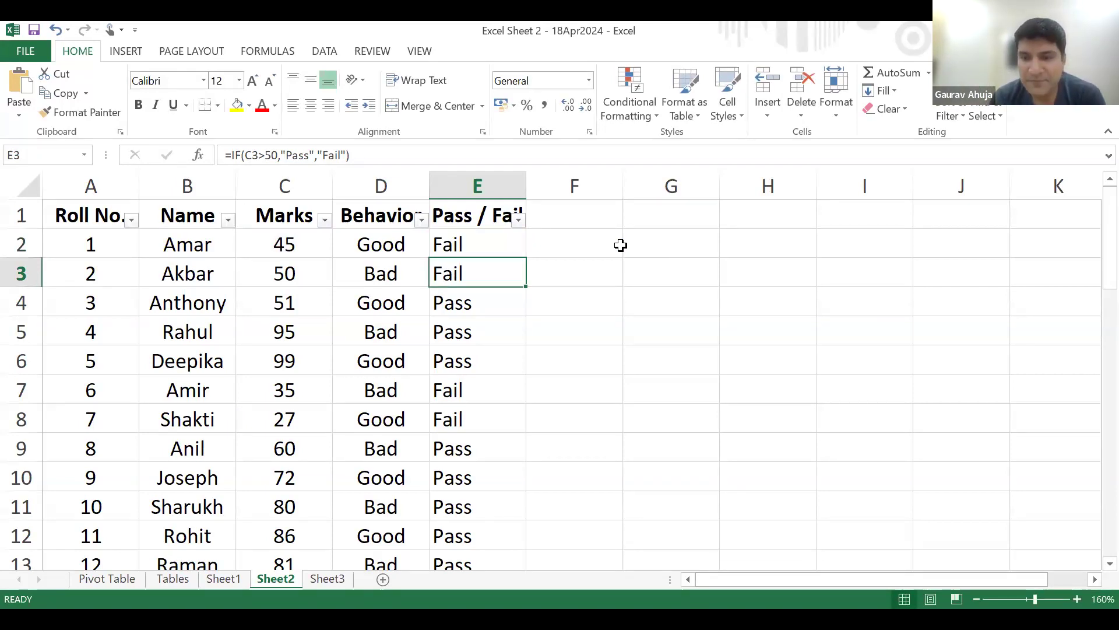
pyautogui.press('Up')
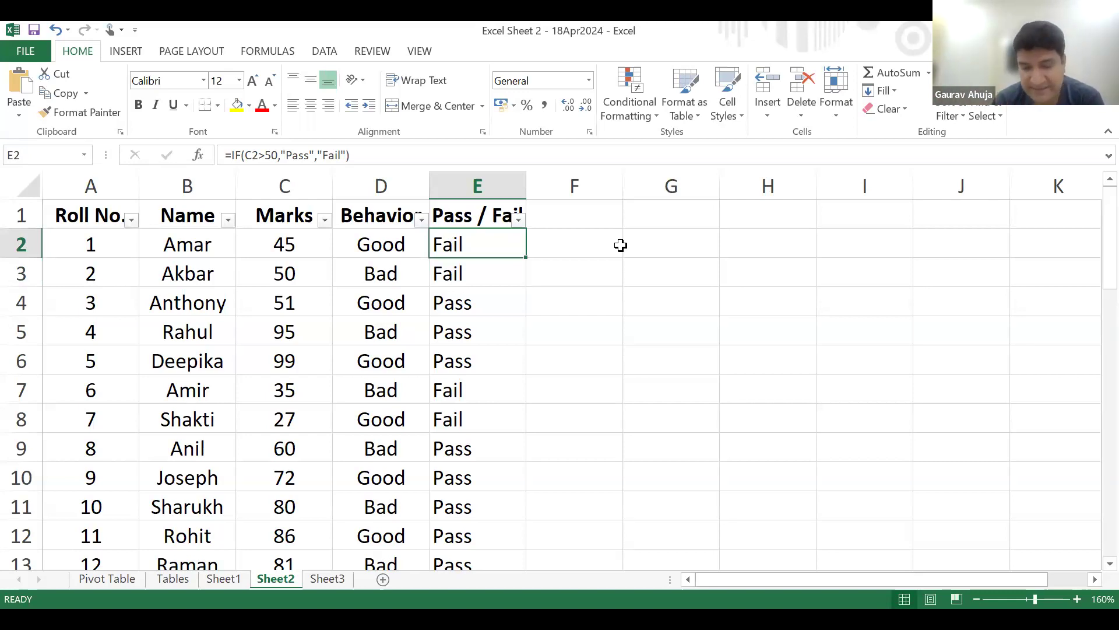
# Enter the heading OK / Not OK in F1 and widen column F to fit it.
pyautogui.click(552, 218)
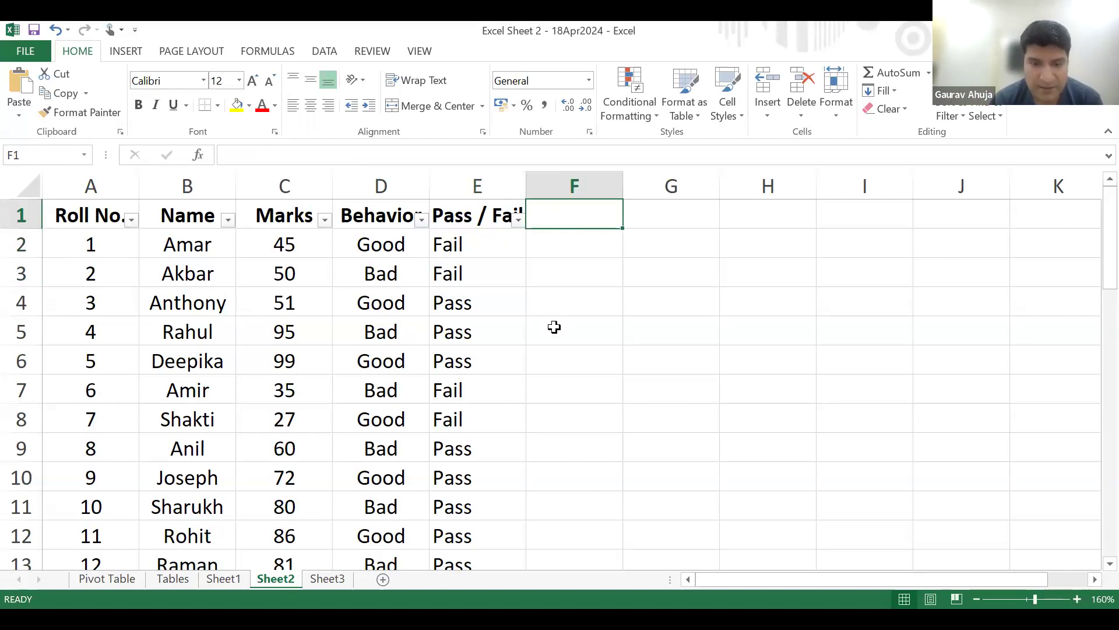
pyautogui.write('O')
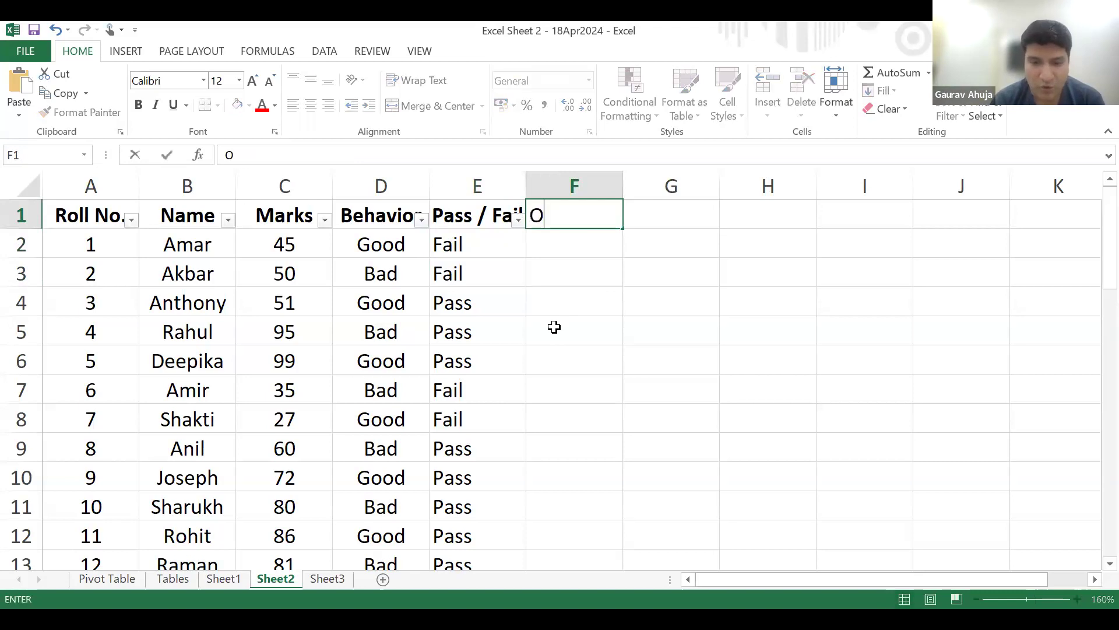
pyautogui.write('K ? Not O')
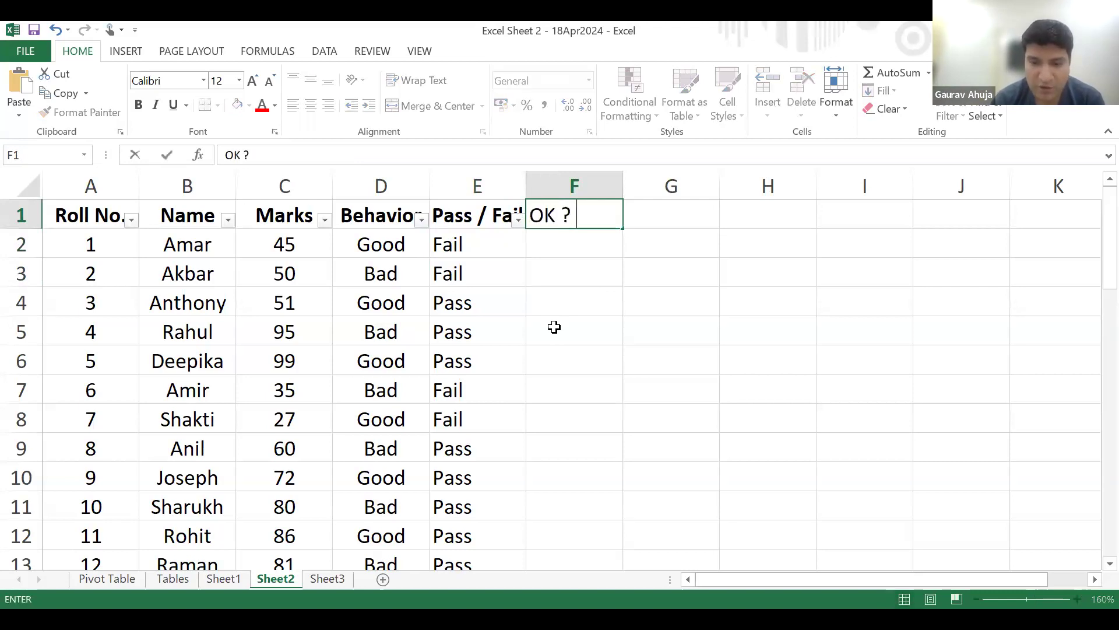
pyautogui.press('BackSpace')
pyautogui.press('BackSpace')
pyautogui.press('BackSpace')
pyautogui.press('BackSpace')
pyautogui.press('BackSpace')
pyautogui.press('BackSpace')
pyautogui.press('BackSpace')
pyautogui.write('/ Not OK')
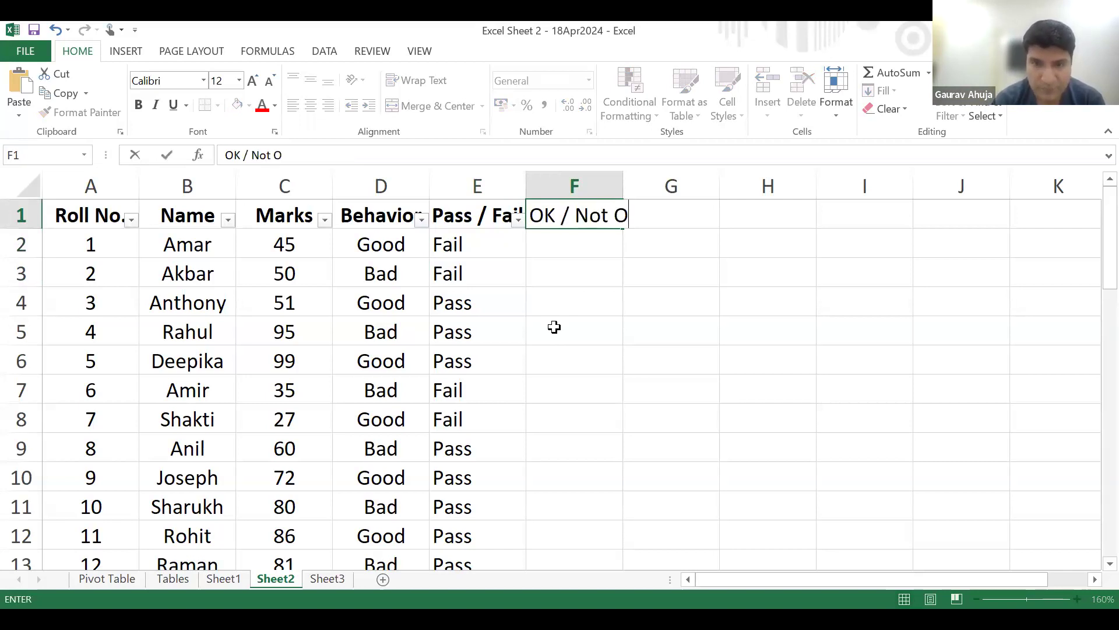
pyautogui.press('Return')
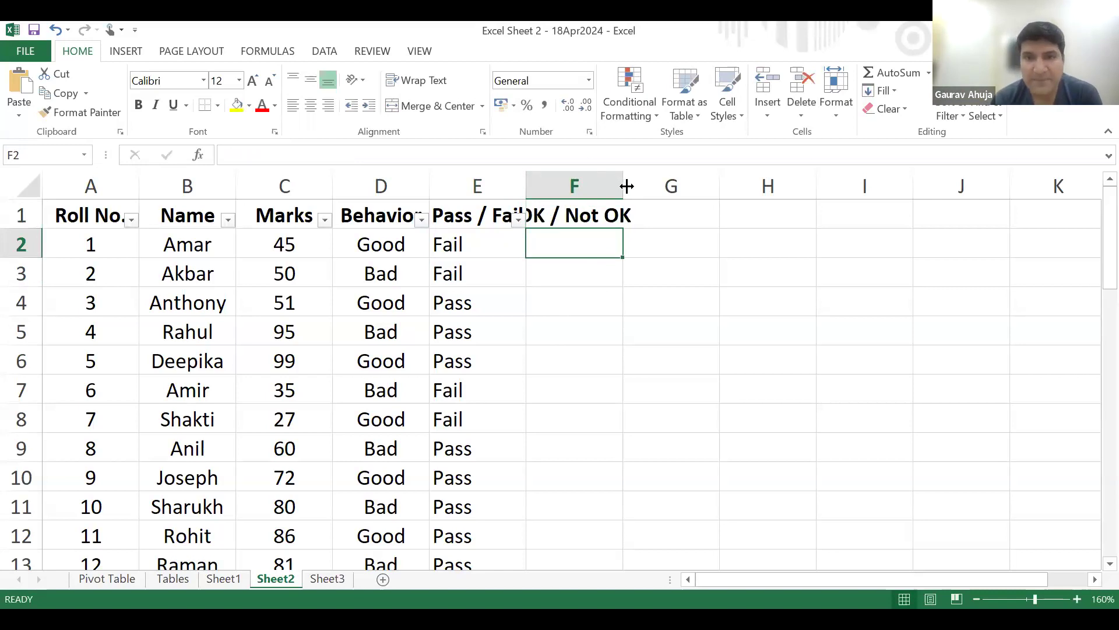
pyautogui.doubleClick(627, 186)
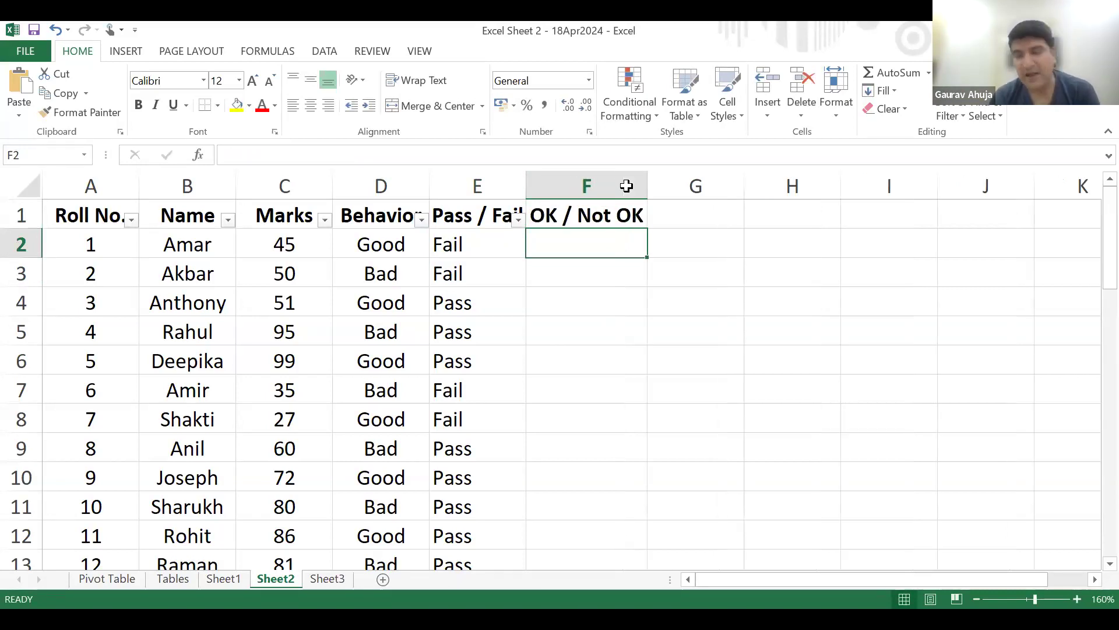
# Compare the Behavior and Pass / Fail entries in rows 2 and 3 to work out the OK / Not OK condition.
pyautogui.click(475, 249)
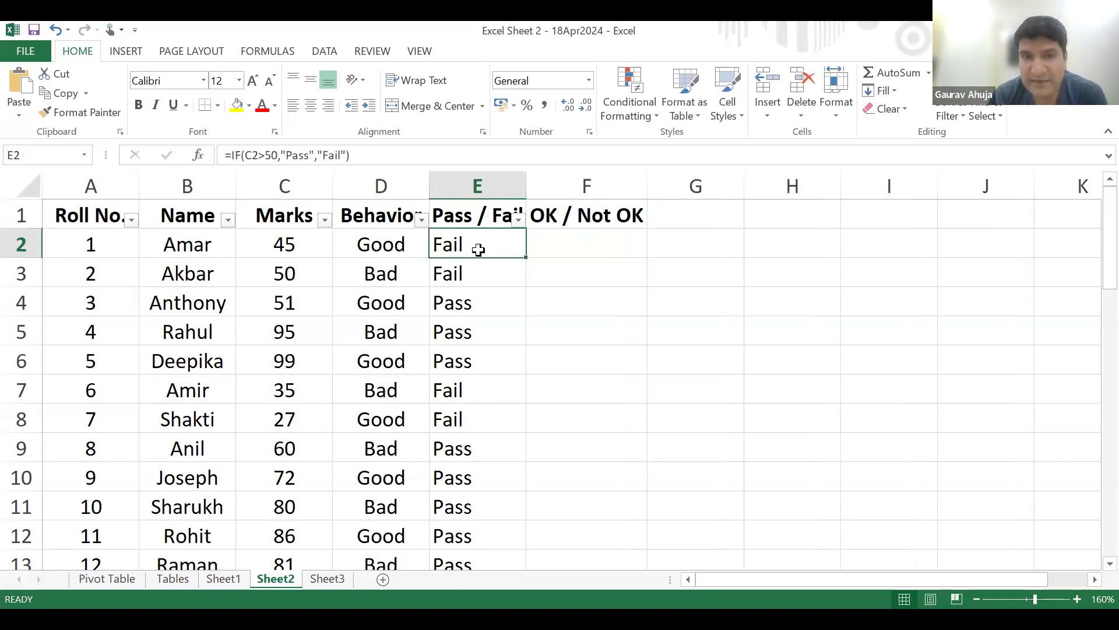
pyautogui.click(389, 251)
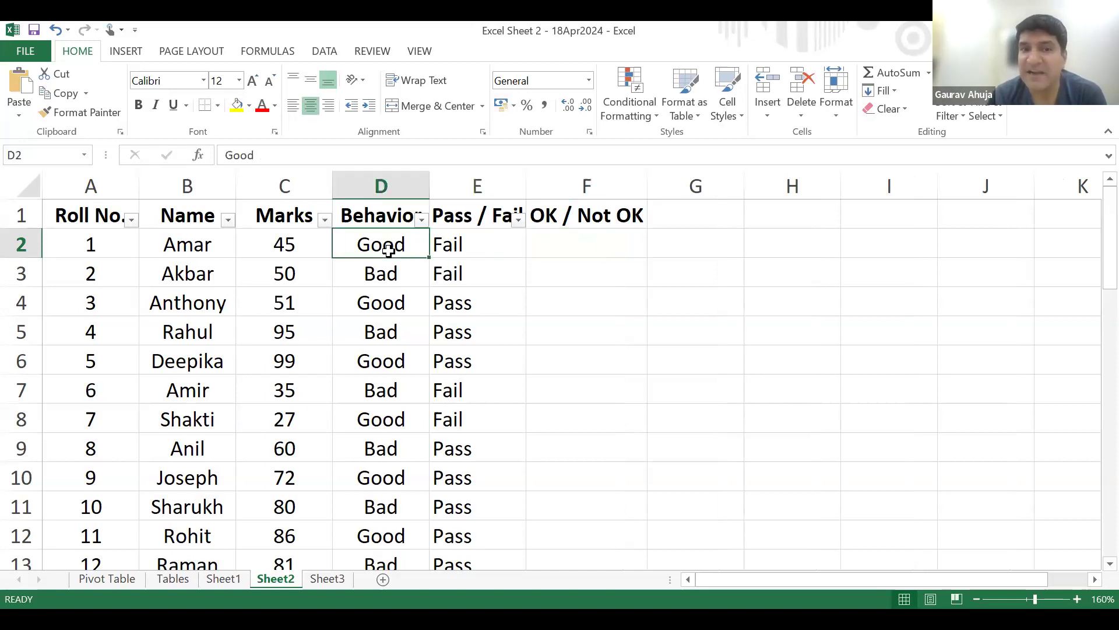
pyautogui.click(583, 250)
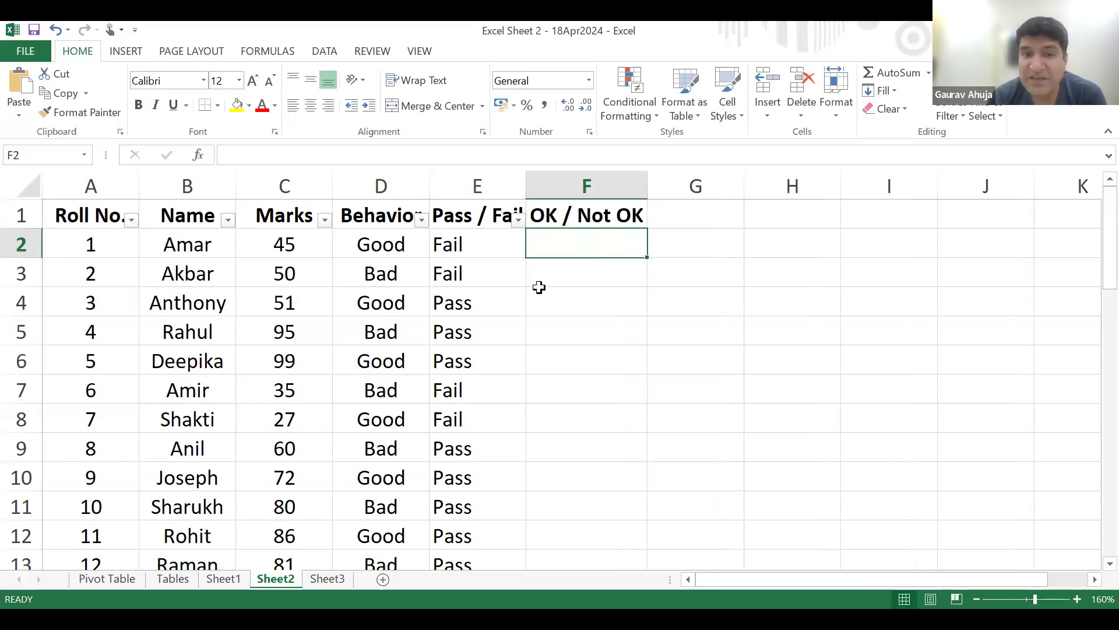
pyautogui.click(571, 279)
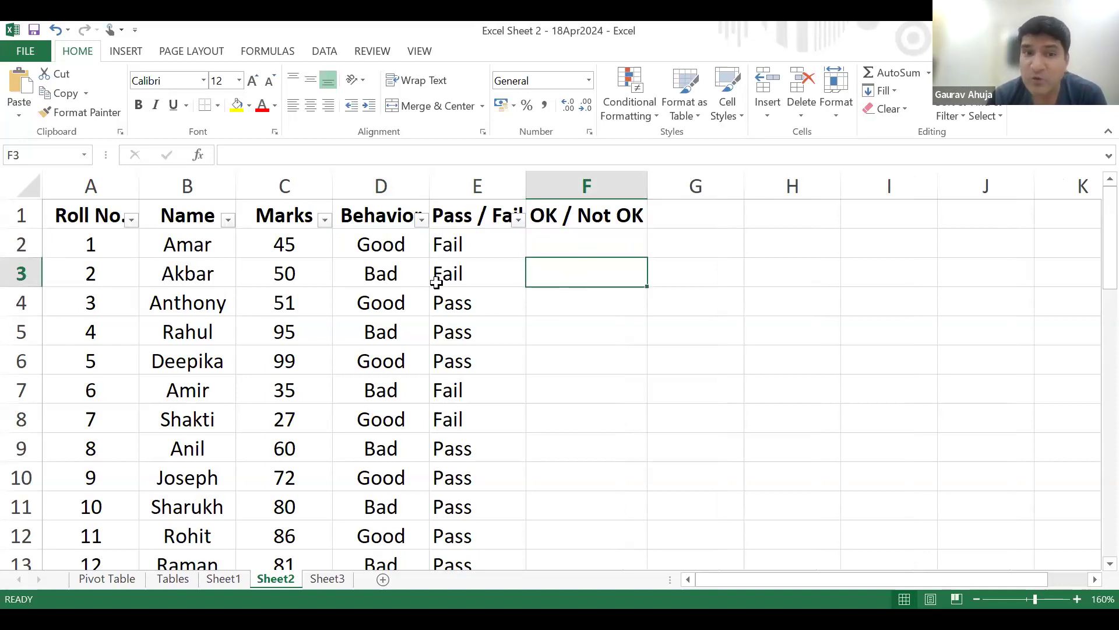
pyautogui.click(386, 278)
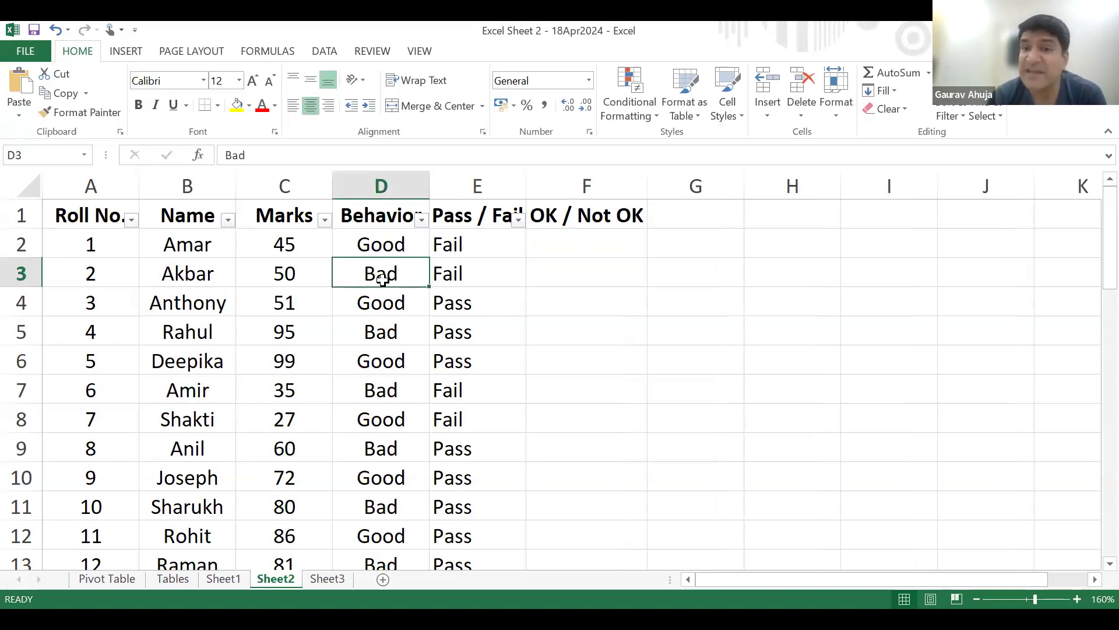
pyautogui.click(477, 279)
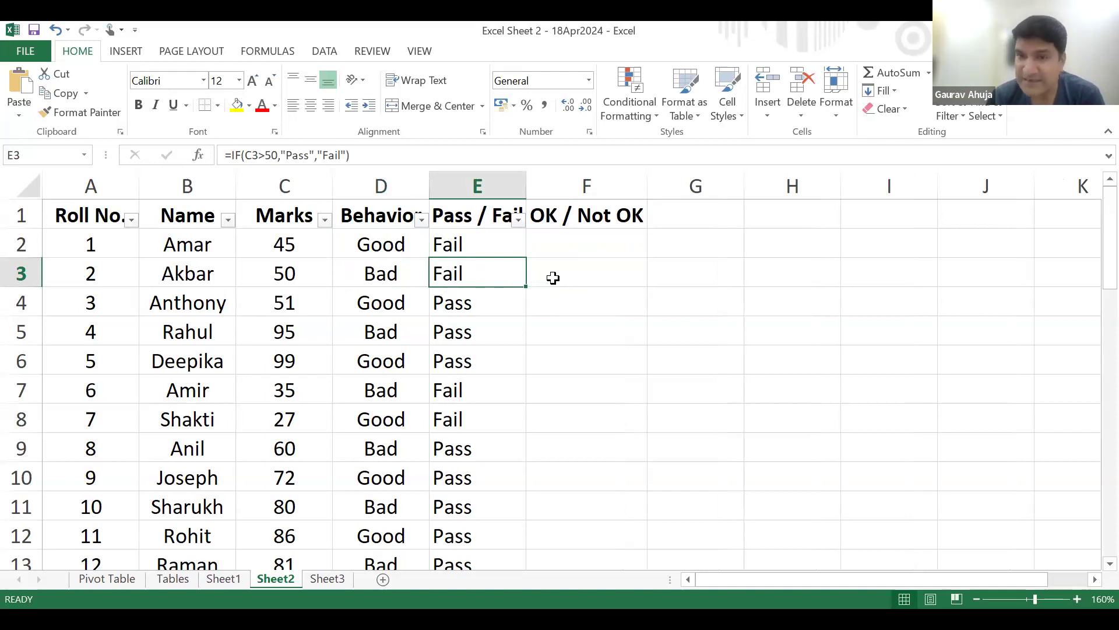
# Start an IF formula in F2 with the logical test E2="Fail" as its first argument.
pyautogui.click(576, 244)
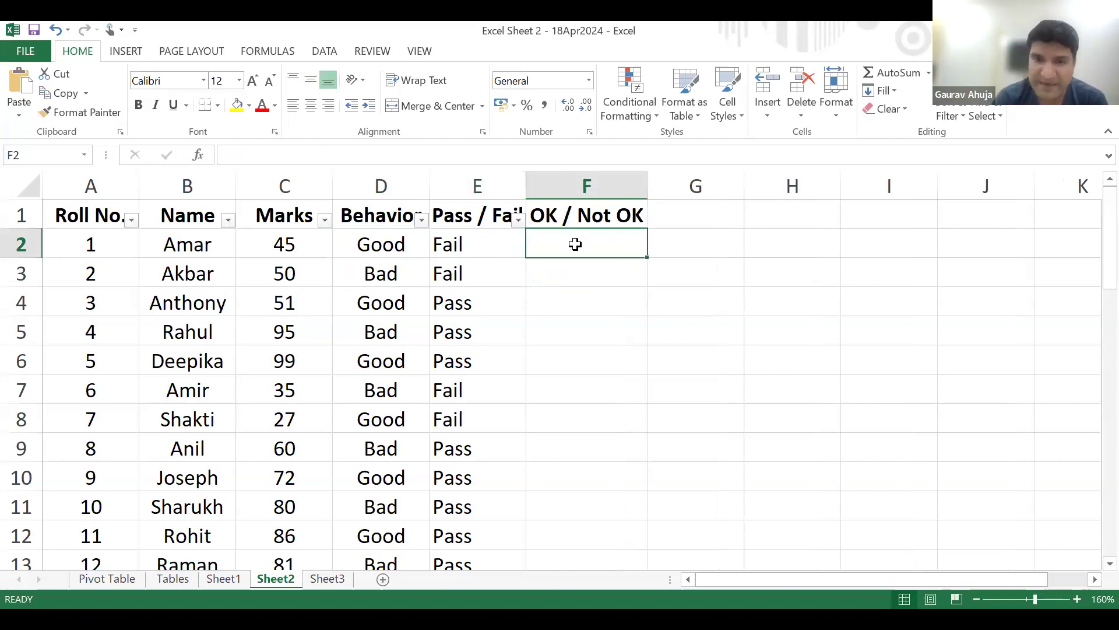
pyautogui.write('=')
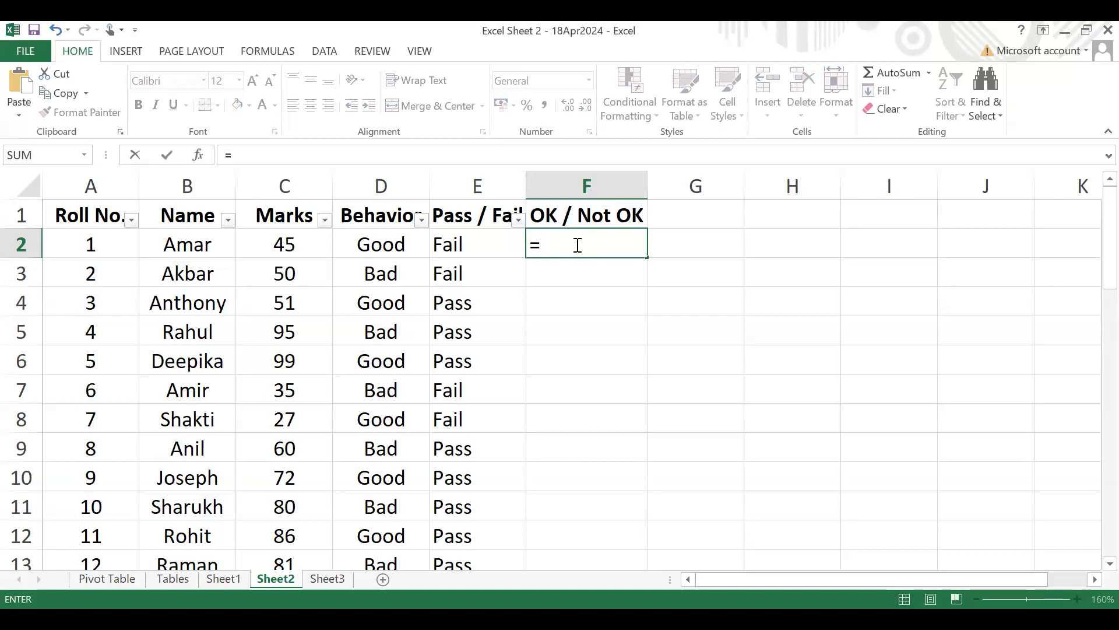
pyautogui.write('if')
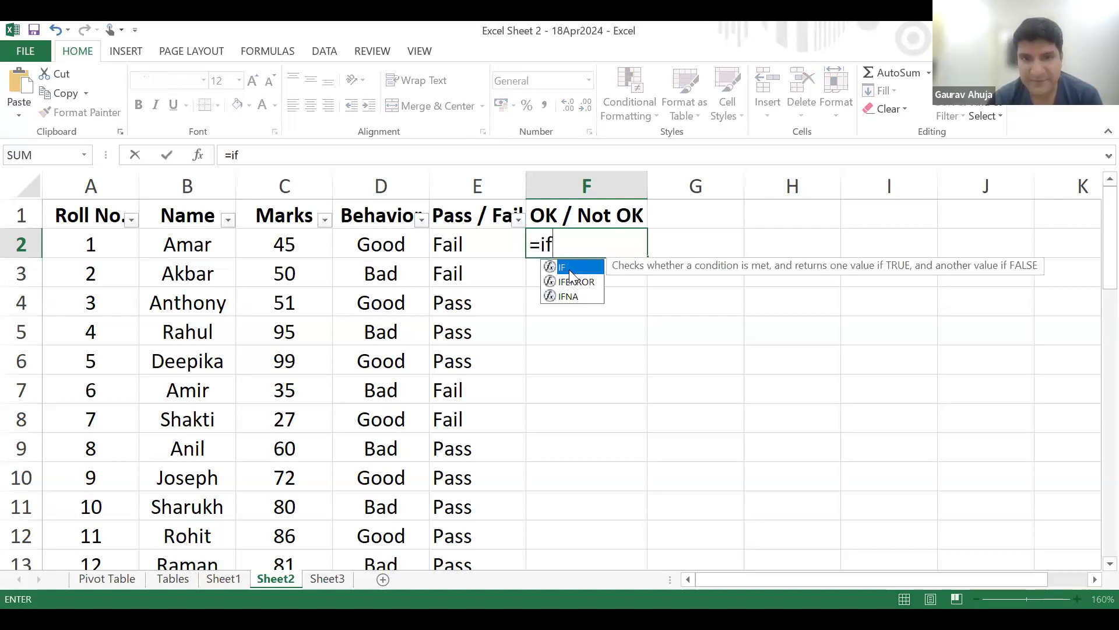
pyautogui.doubleClick(563, 270)
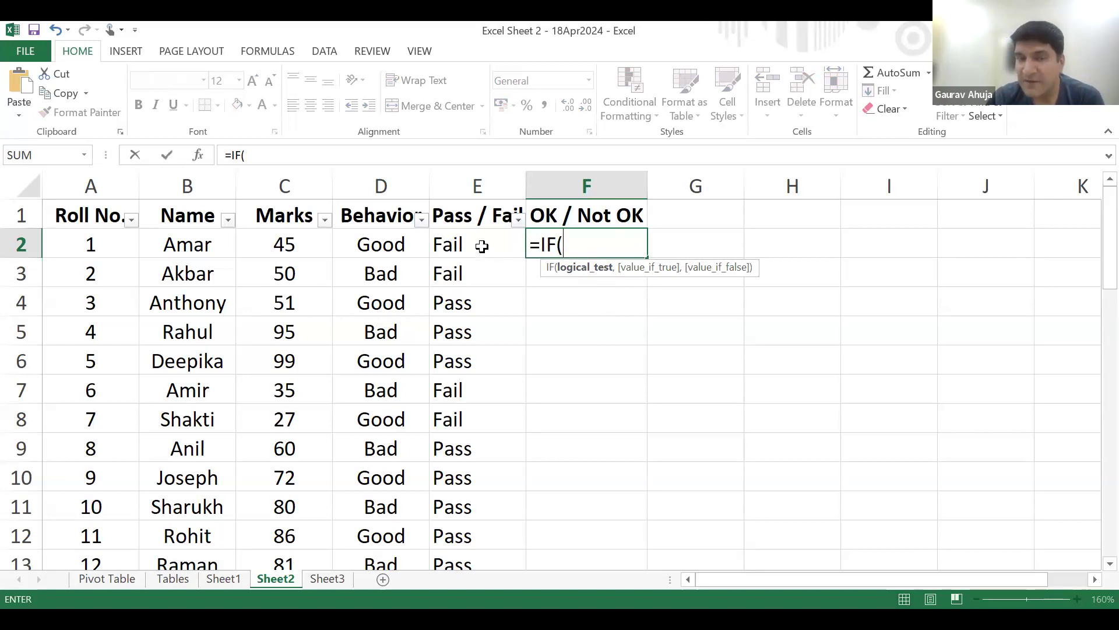
pyautogui.click(482, 246)
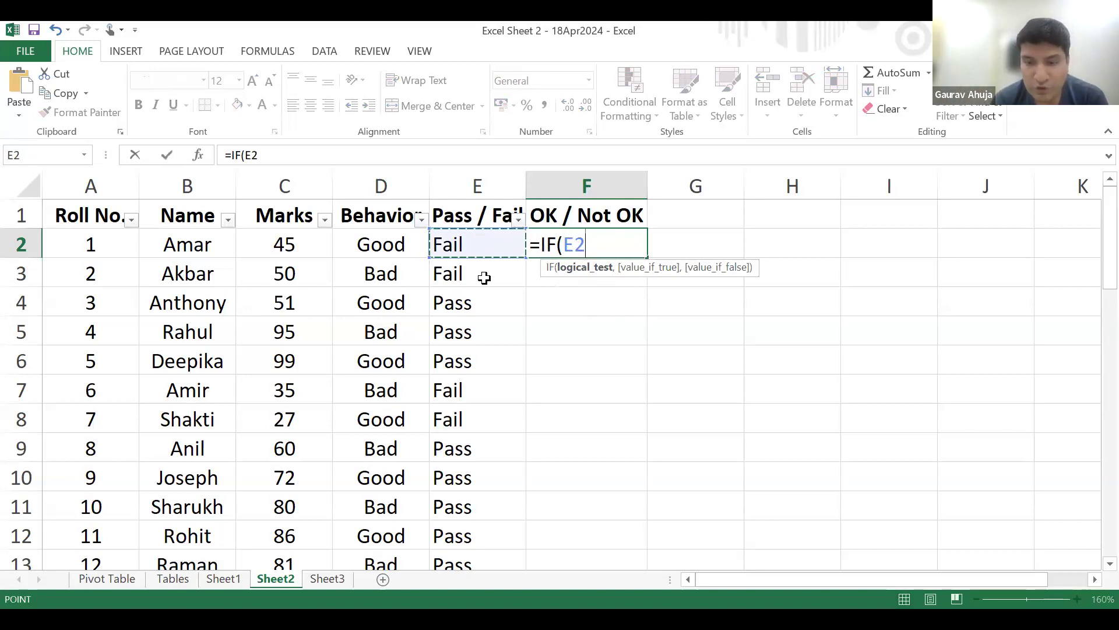
pyautogui.write('=')
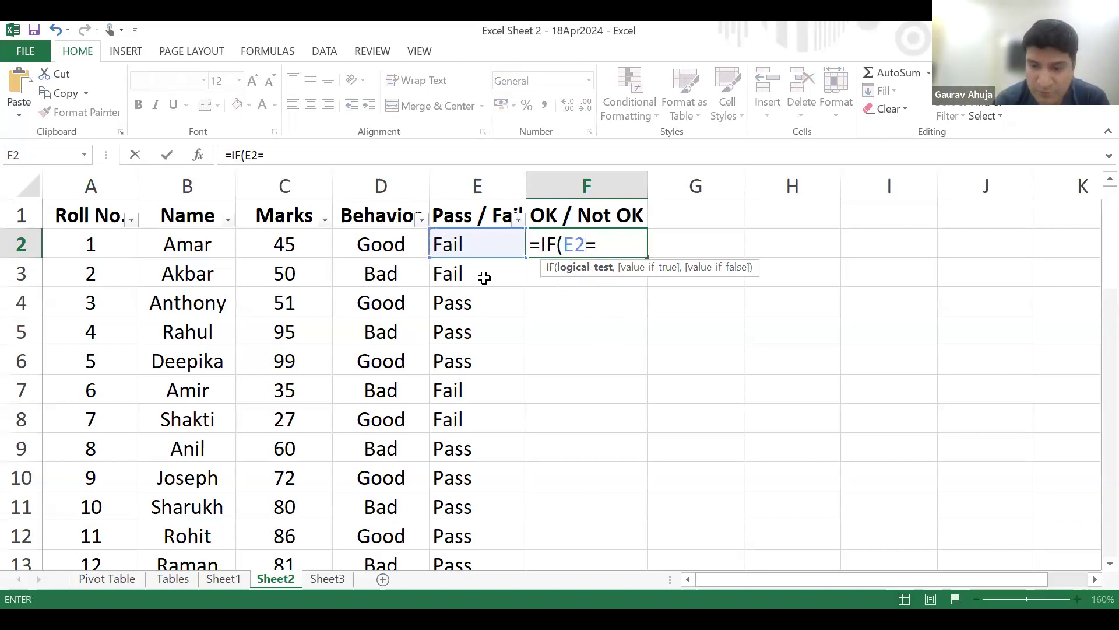
pyautogui.write('"Fail')
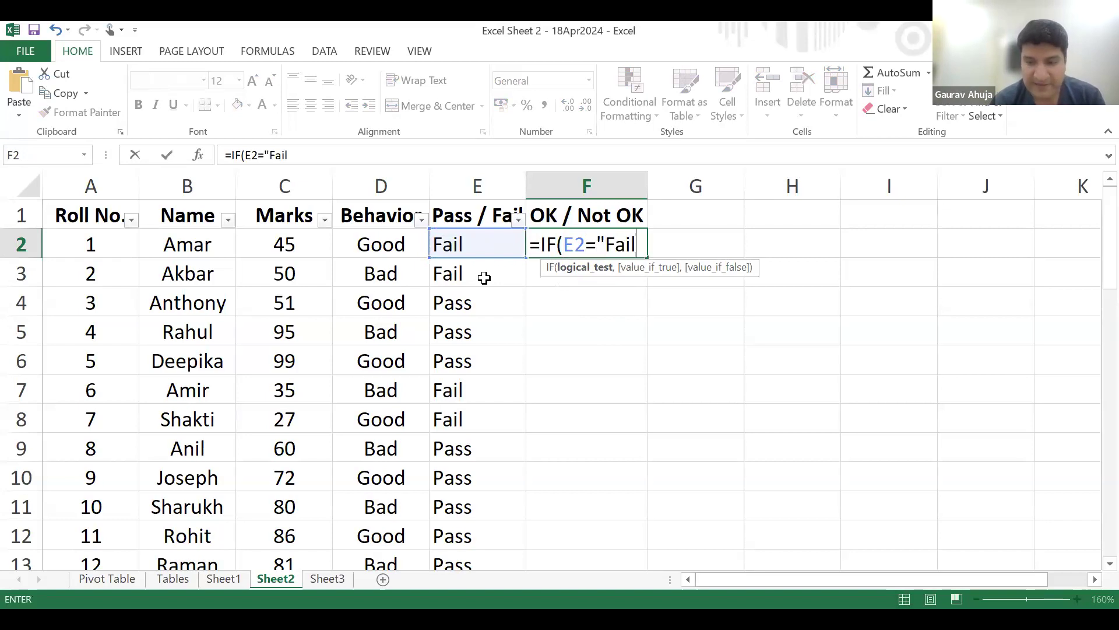
pyautogui.write('",')
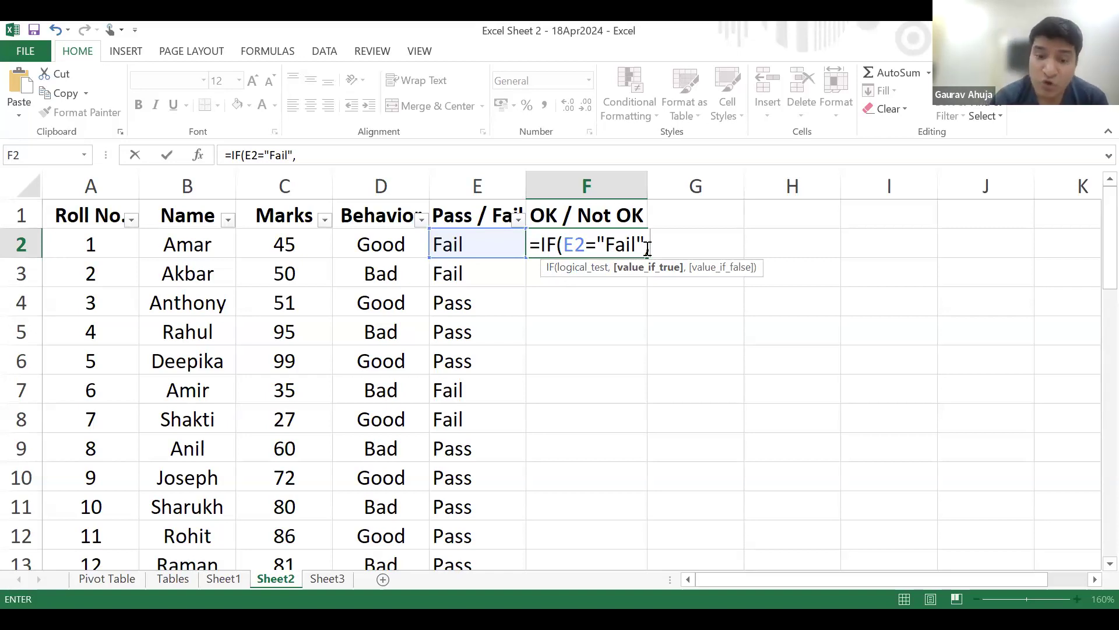
# Nest a second IF as the value_if_true argument, with the logical test D2="Good".
pyautogui.write('if')
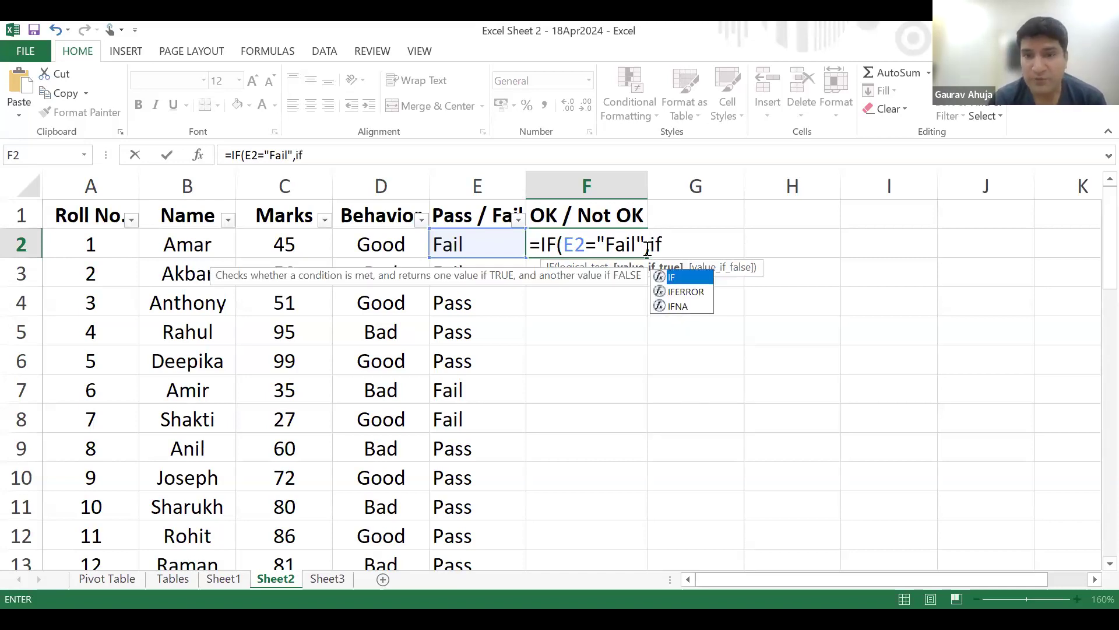
pyautogui.doubleClick(682, 278)
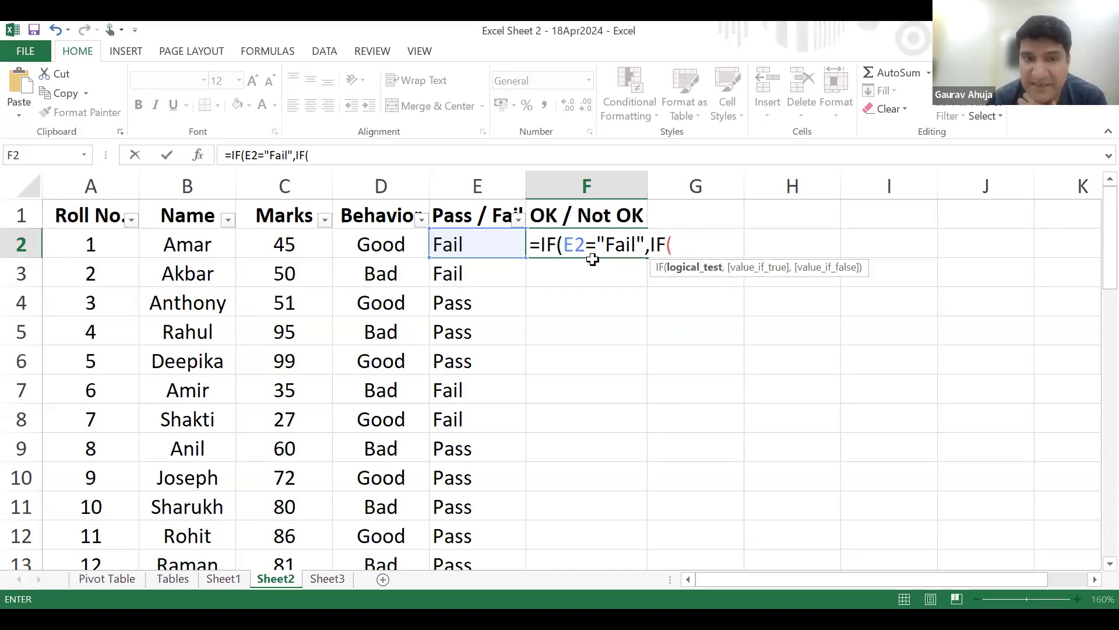
pyautogui.click(384, 244)
pyautogui.write('=')
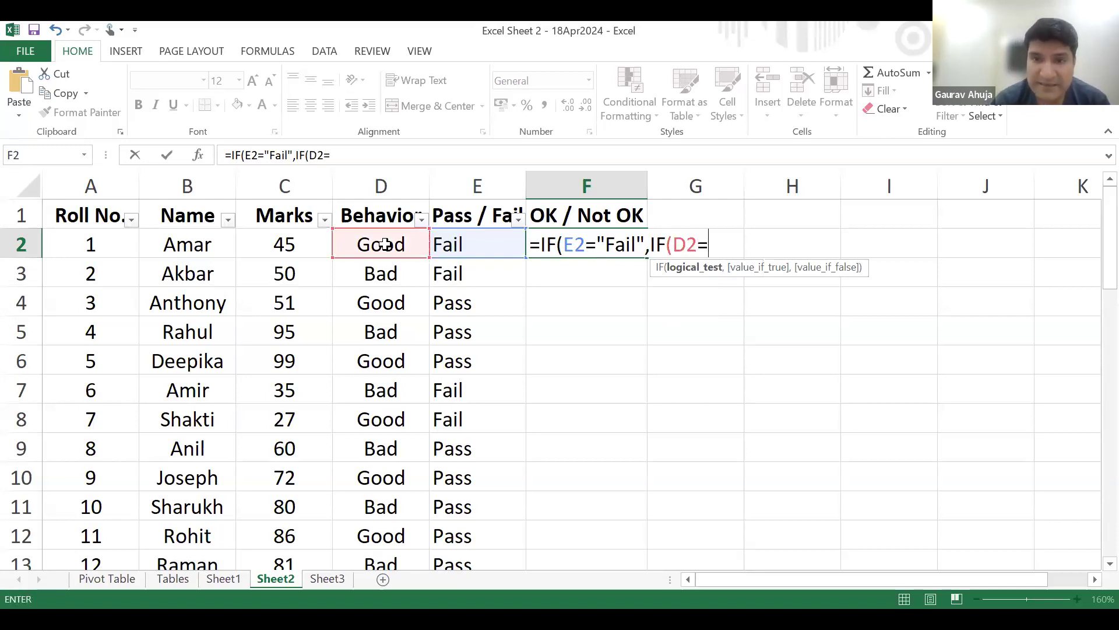
pyautogui.write('"Good')
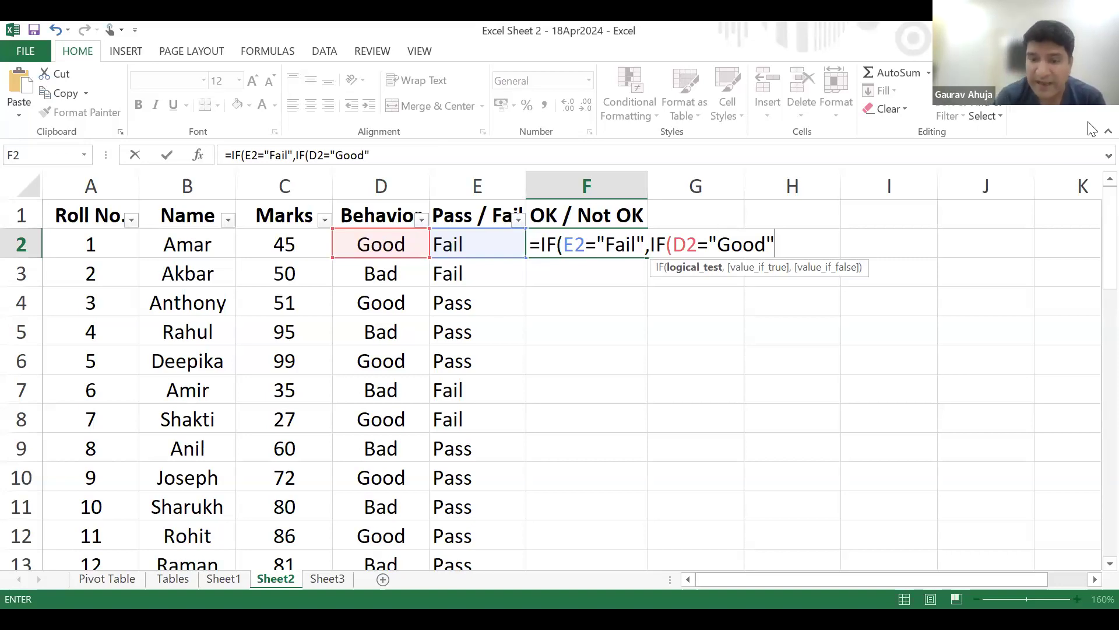
# Make the nested IF return "OK" if true and "Not OK" if false, and complete the formula in F2 without an outer value_if_false.
pyautogui.write(',')
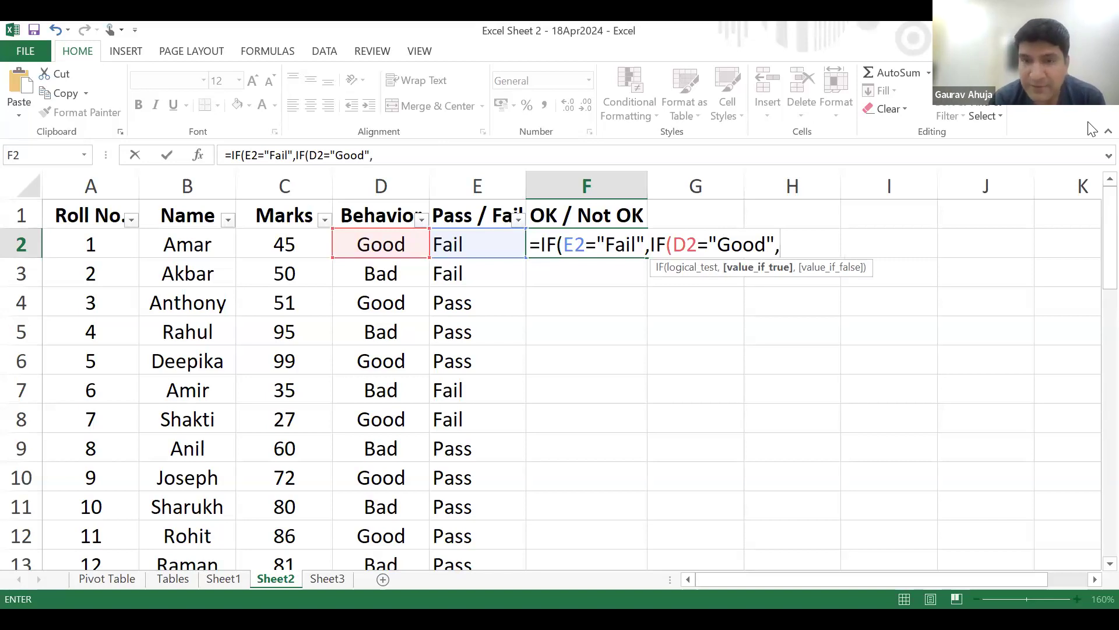
pyautogui.write('"')
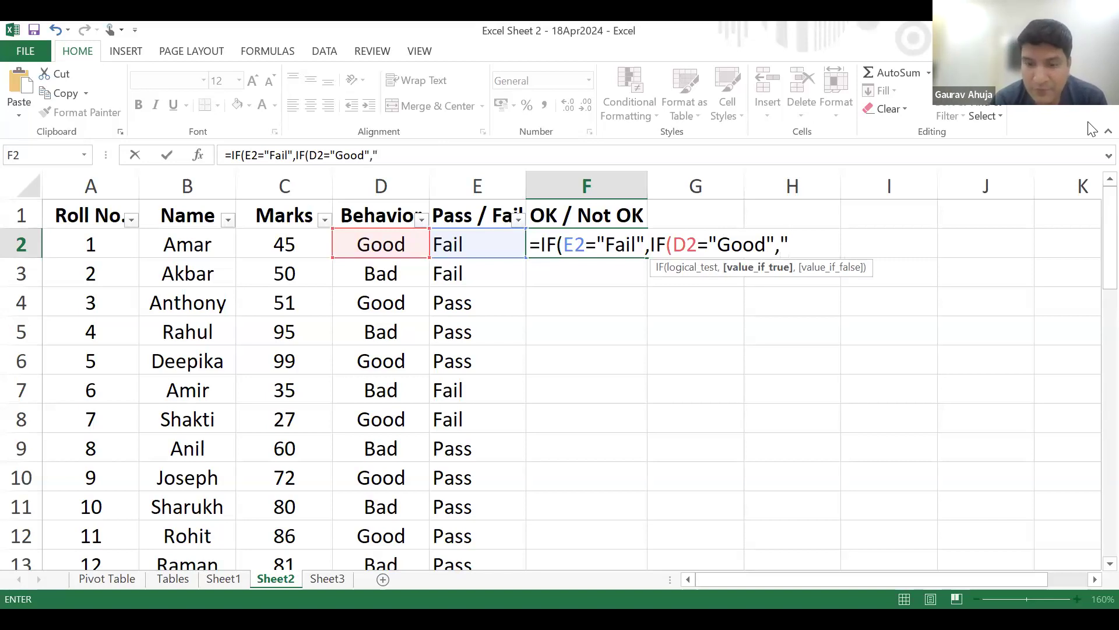
pyautogui.write('OK"')
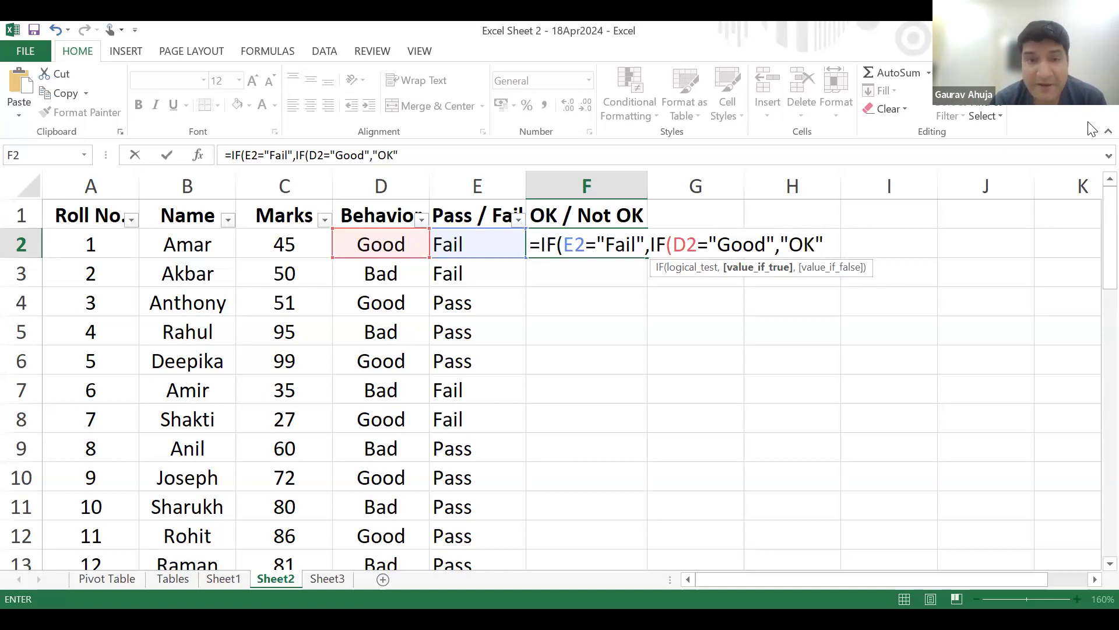
pyautogui.write(',')
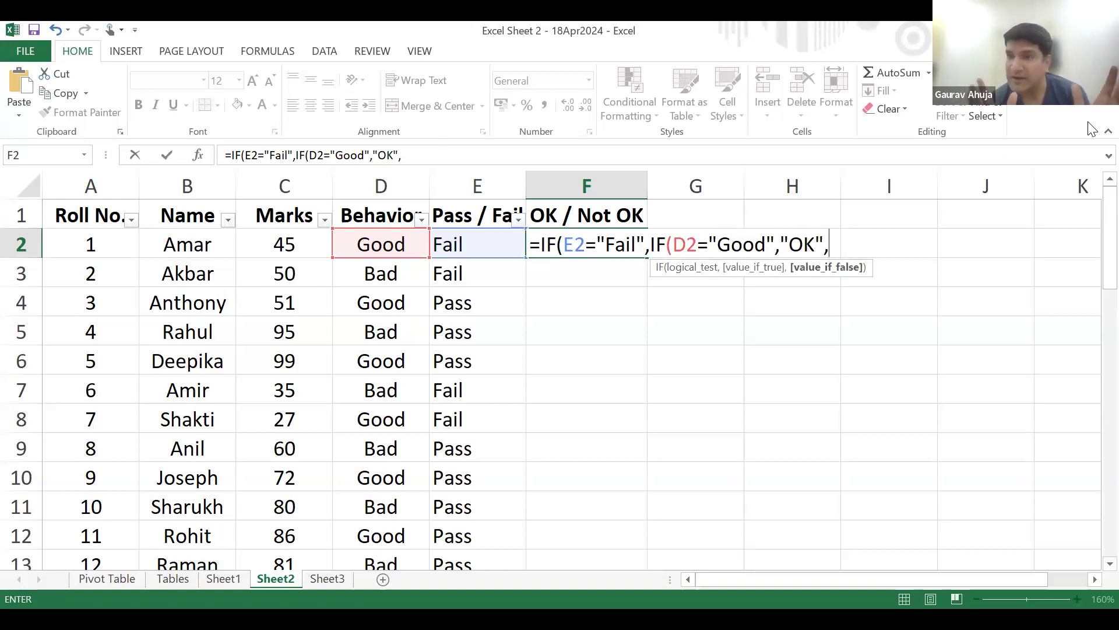
pyautogui.press('BackSpace')
pyautogui.write(',')
pyautogui.write('"')
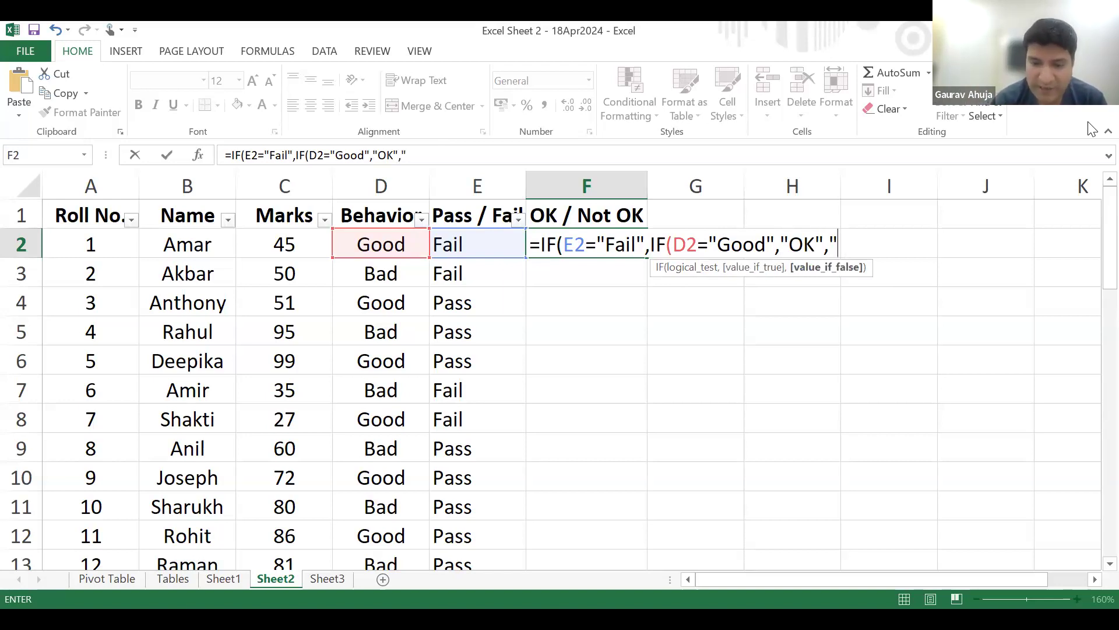
pyautogui.write('Not O')
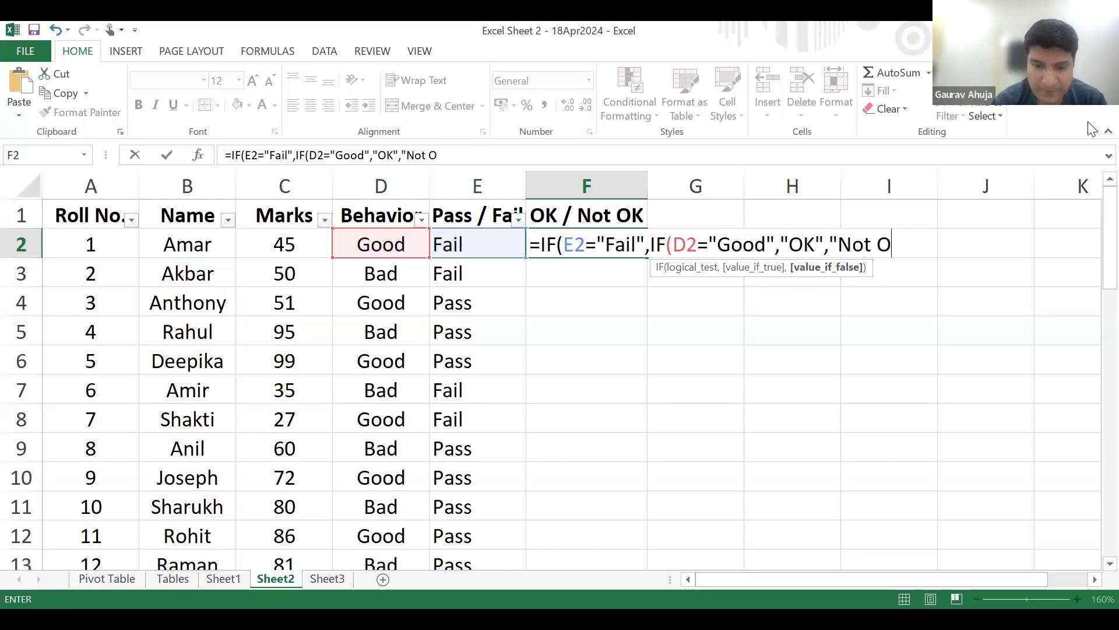
pyautogui.write('K")')
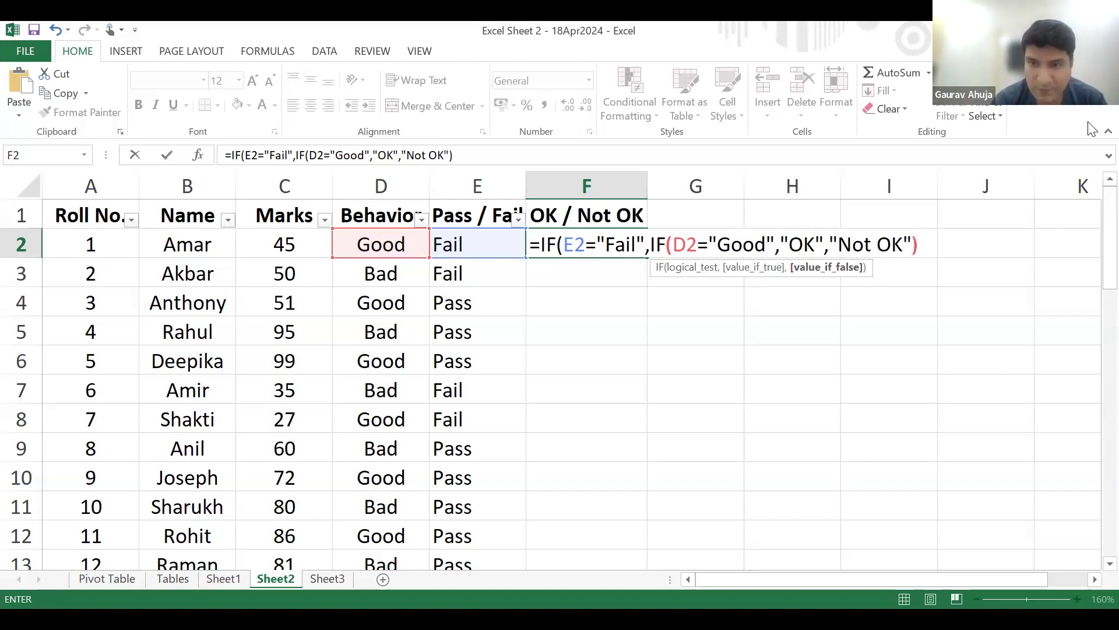
pyautogui.write(')')
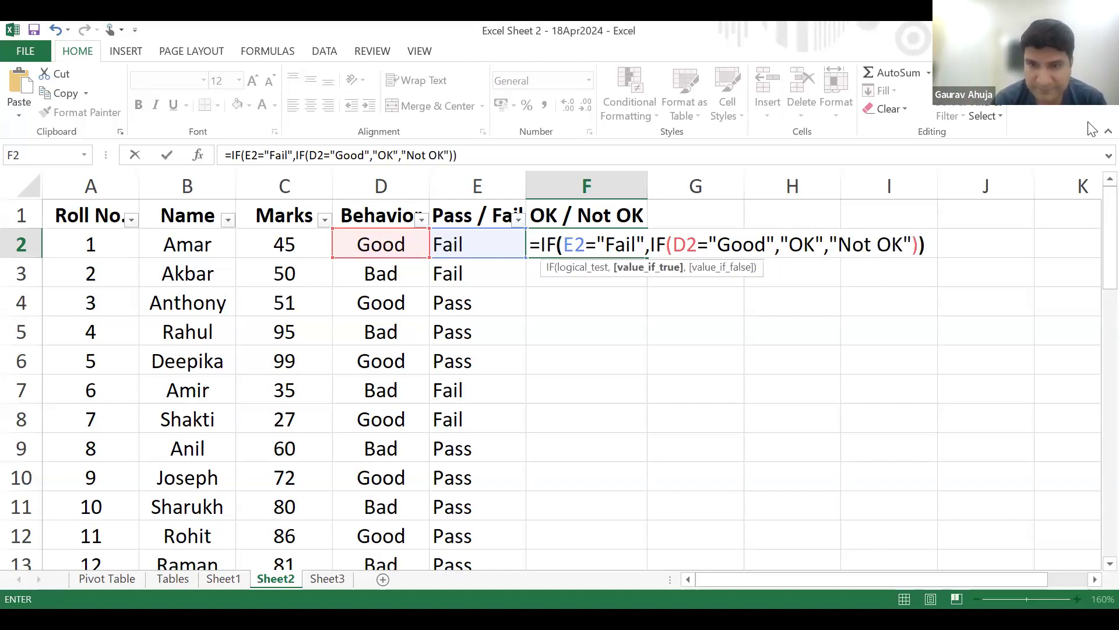
pyautogui.press('Return')
# Fill the nested IF formula from F2 down the OK / Not OK column for all students.
pyautogui.press('Up')
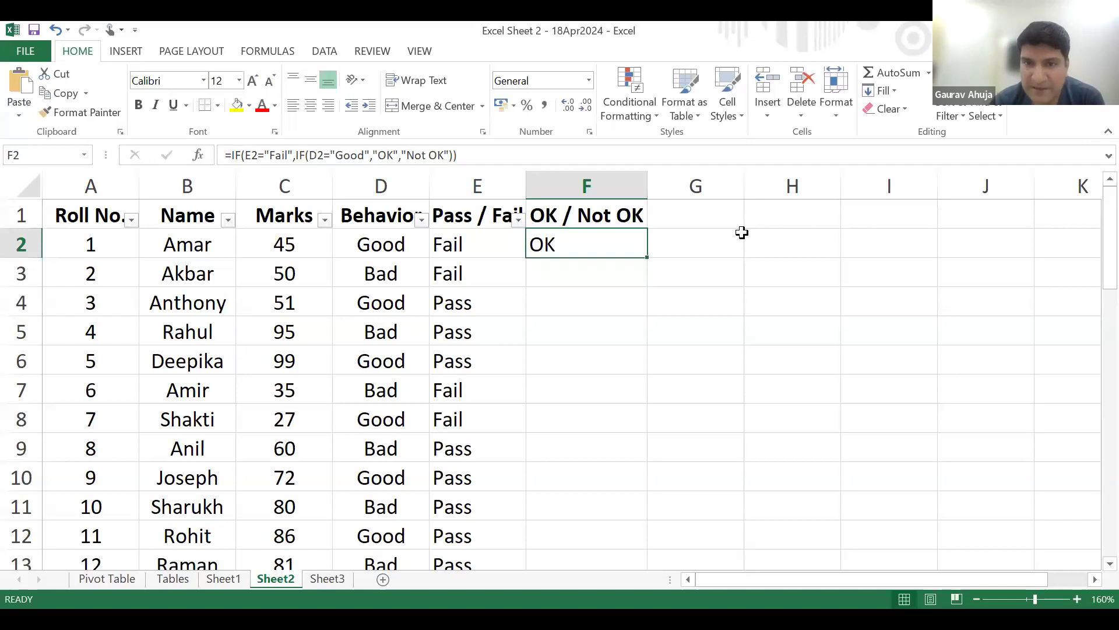
pyautogui.doubleClick(647, 257)
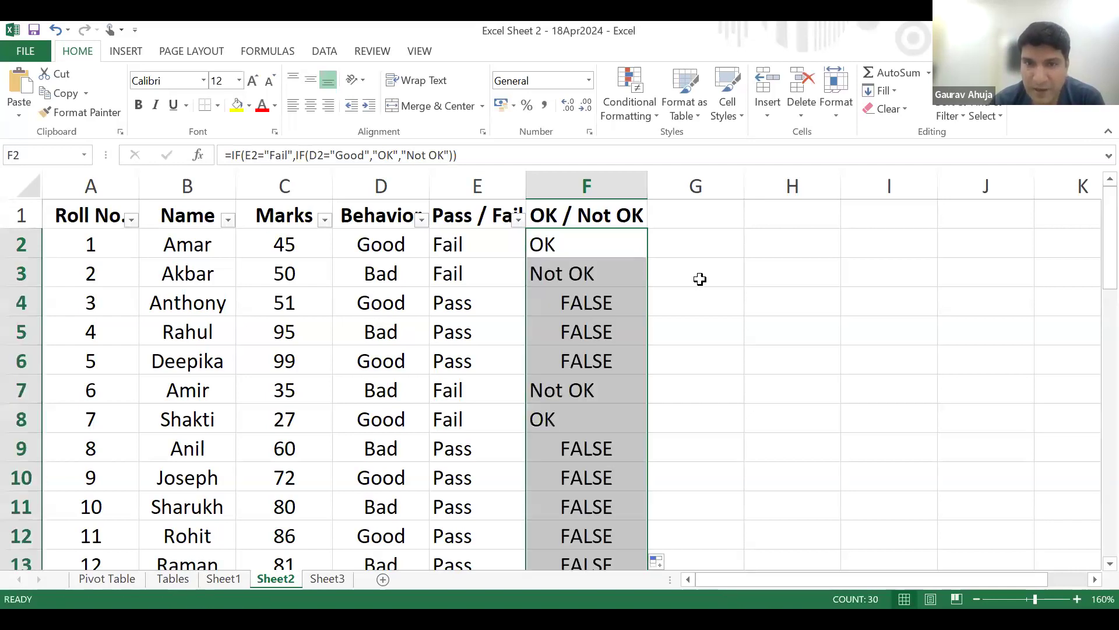
pyautogui.click(700, 279)
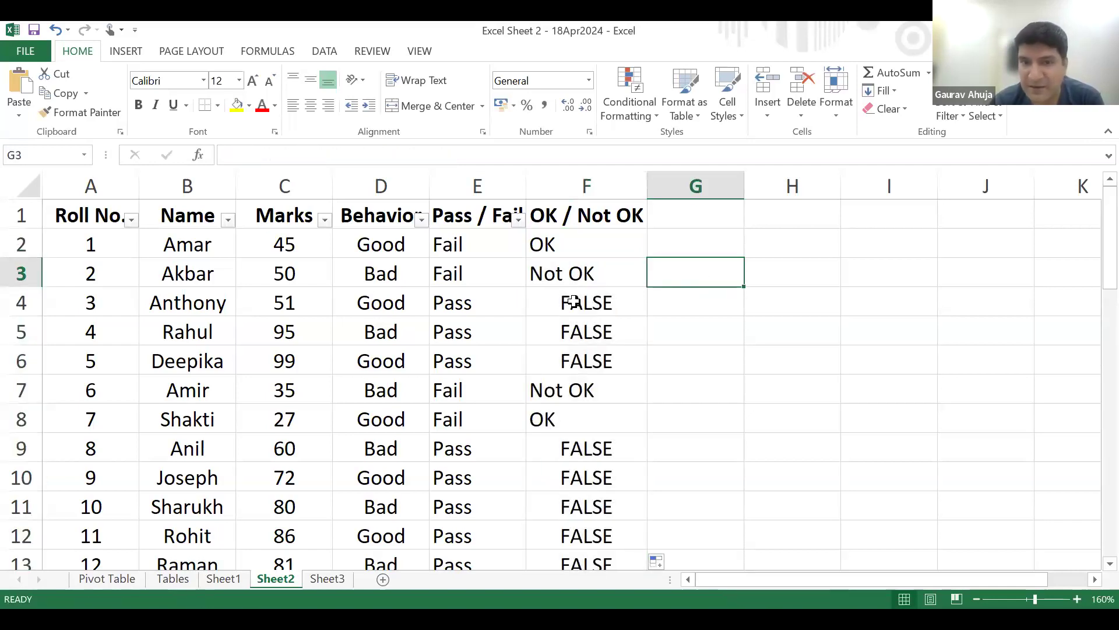
# Examine the nested IF results in F4 to F6 and check F2 against its Pass / Fail and Behavior cells.
pyautogui.click(618, 301)
pyautogui.click(591, 331)
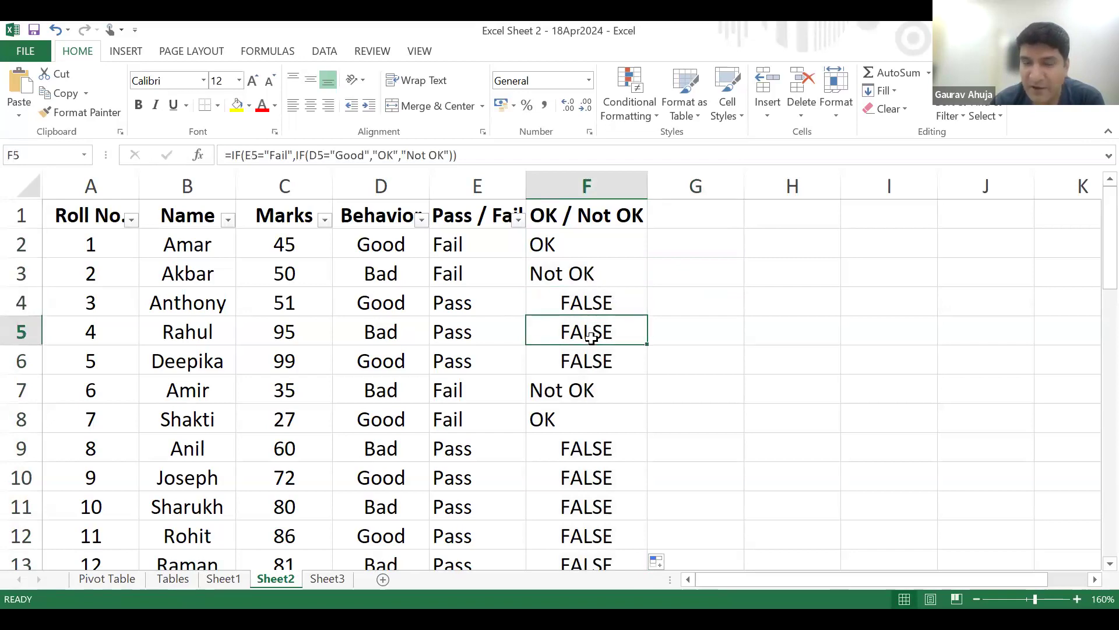
pyautogui.click(591, 359)
pyautogui.click(590, 304)
pyautogui.click(590, 341)
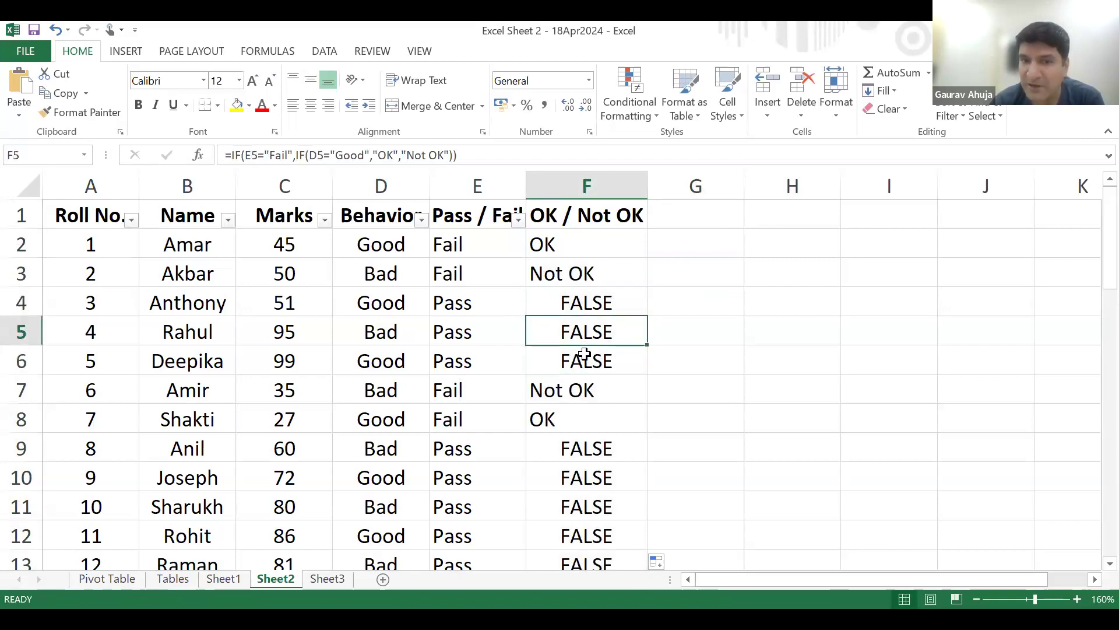
pyautogui.click(583, 356)
pyautogui.click(587, 304)
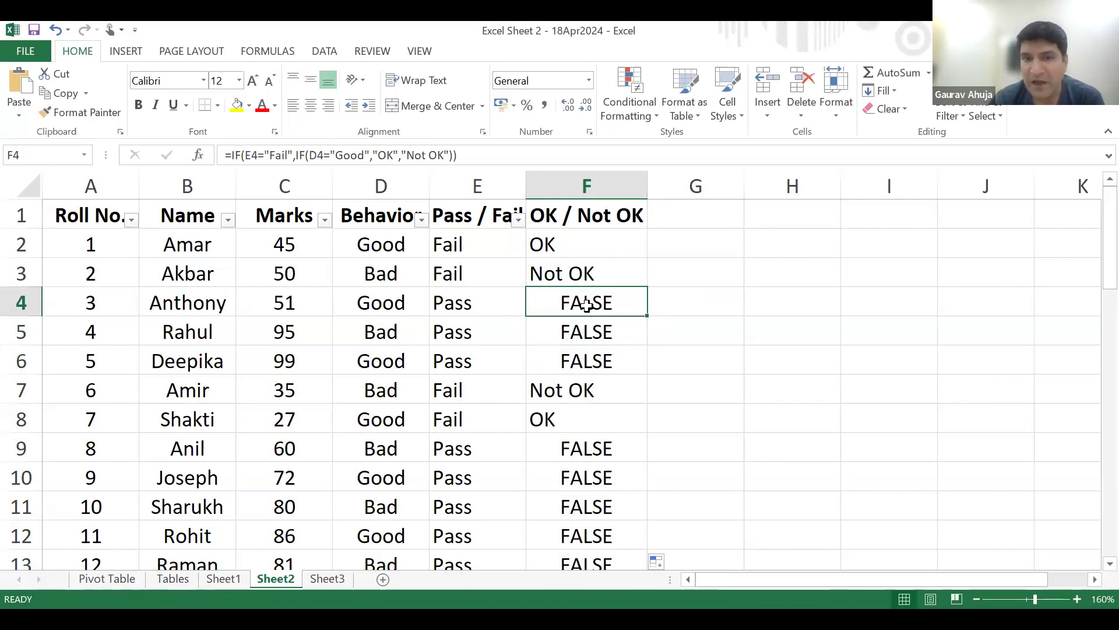
pyautogui.click(593, 255)
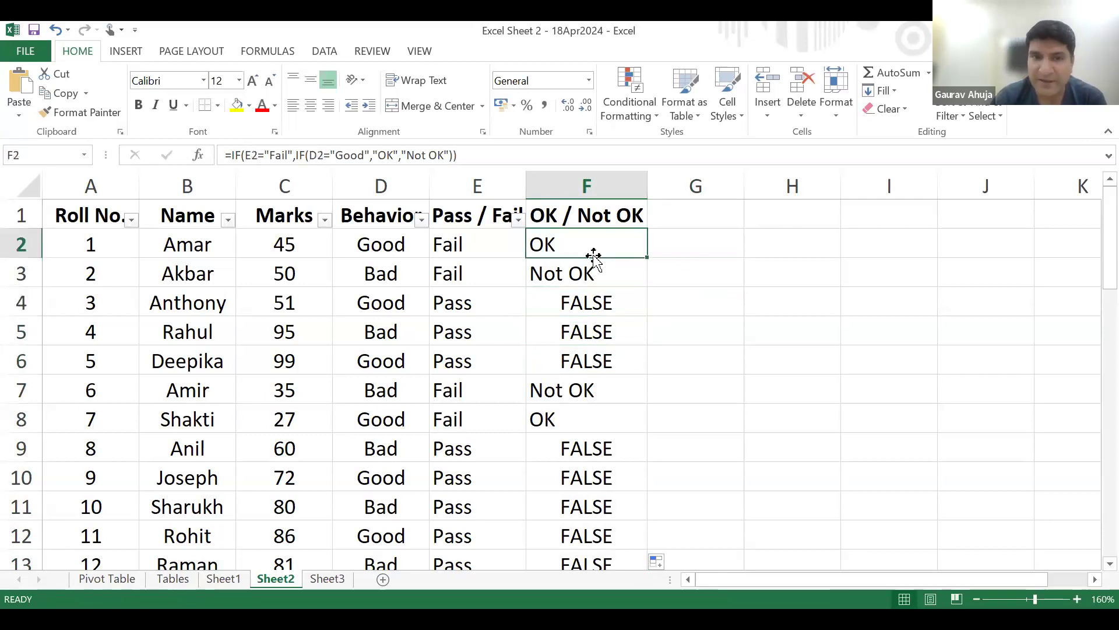
pyautogui.press('Left')
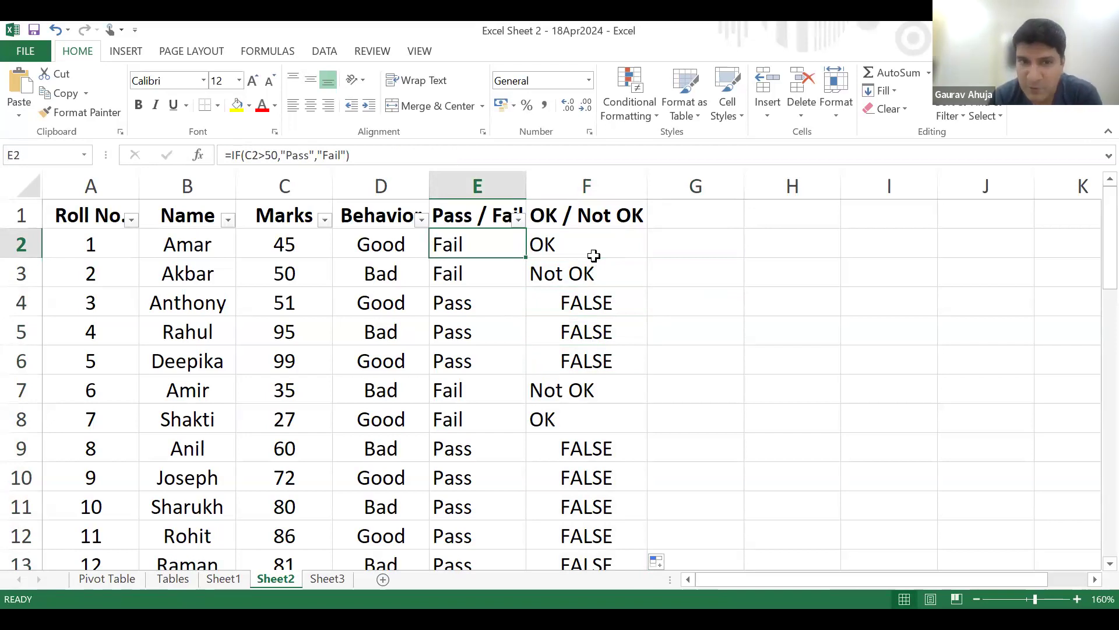
pyautogui.press('Left')
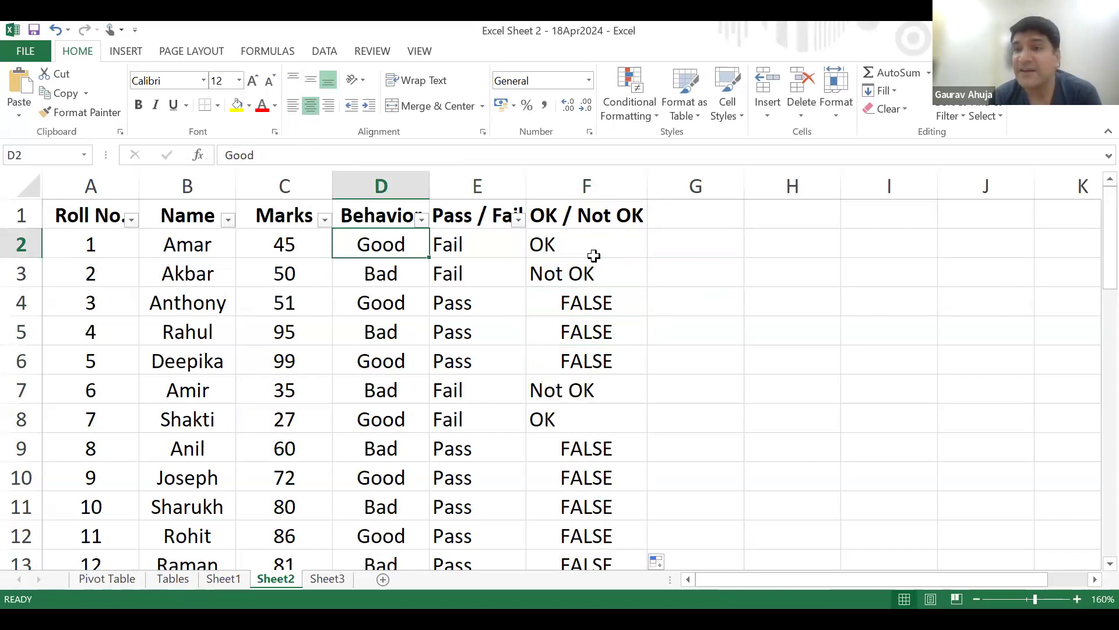
# Compare the nested IF results in F3 and F4 with the Pass / Fail and Behavior cells of their rows.
pyautogui.press('Right')
pyautogui.press('Right')
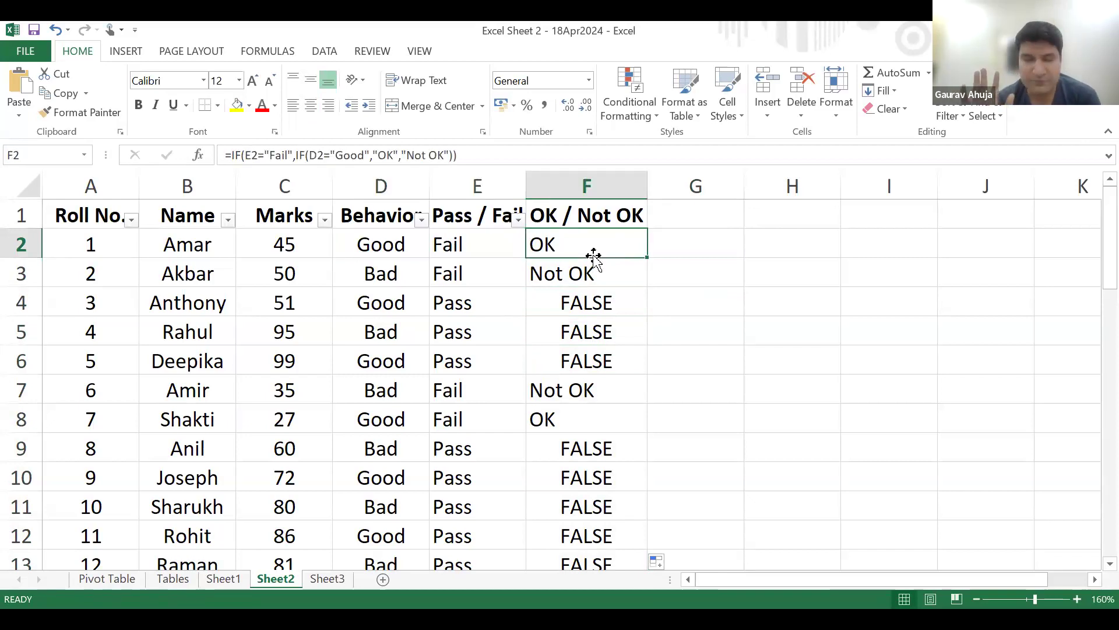
pyautogui.press('Down')
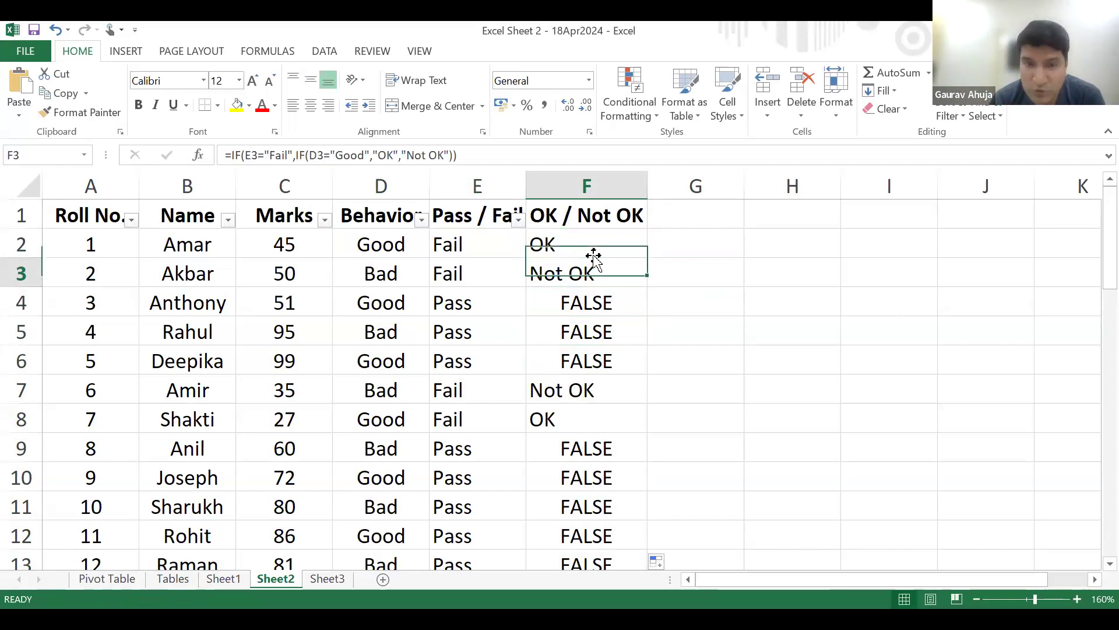
pyautogui.press('Left')
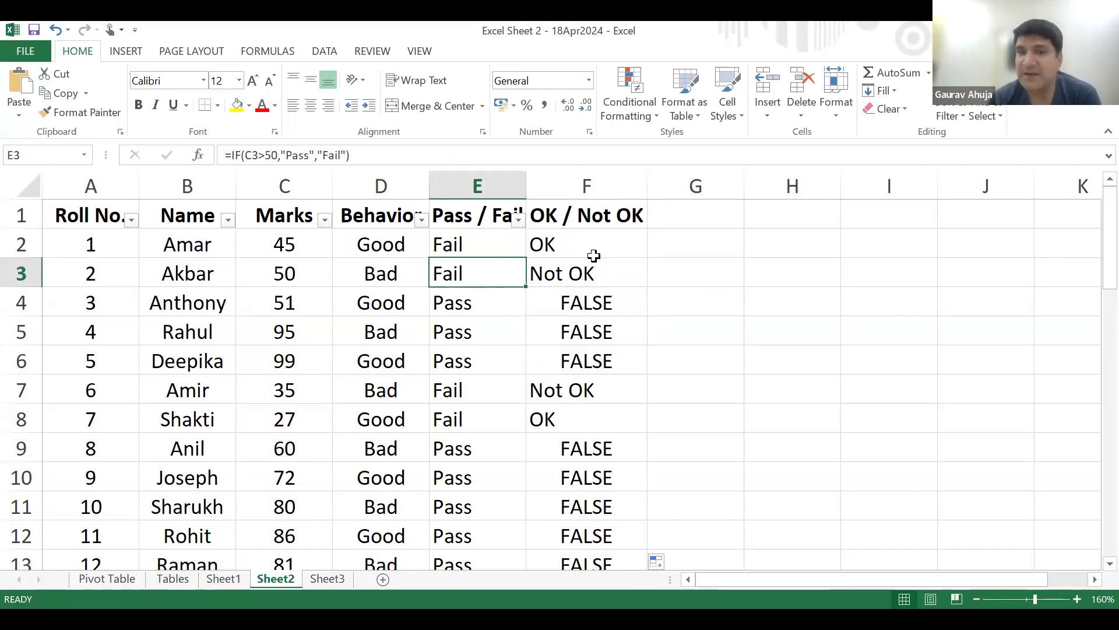
pyautogui.press('Left')
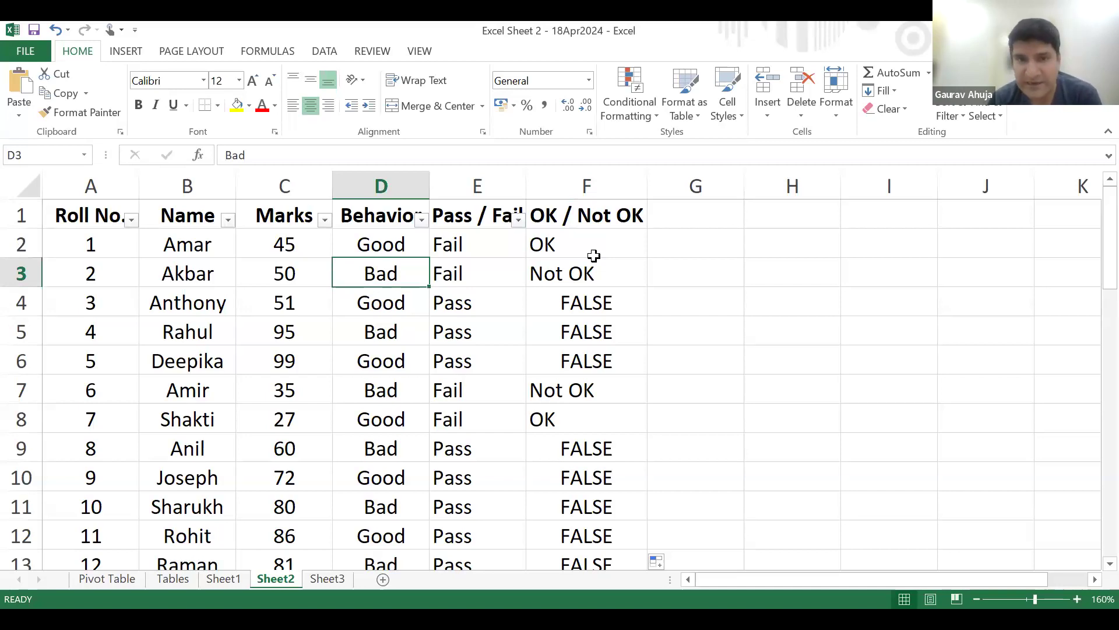
pyautogui.press('Right')
pyautogui.press('Left')
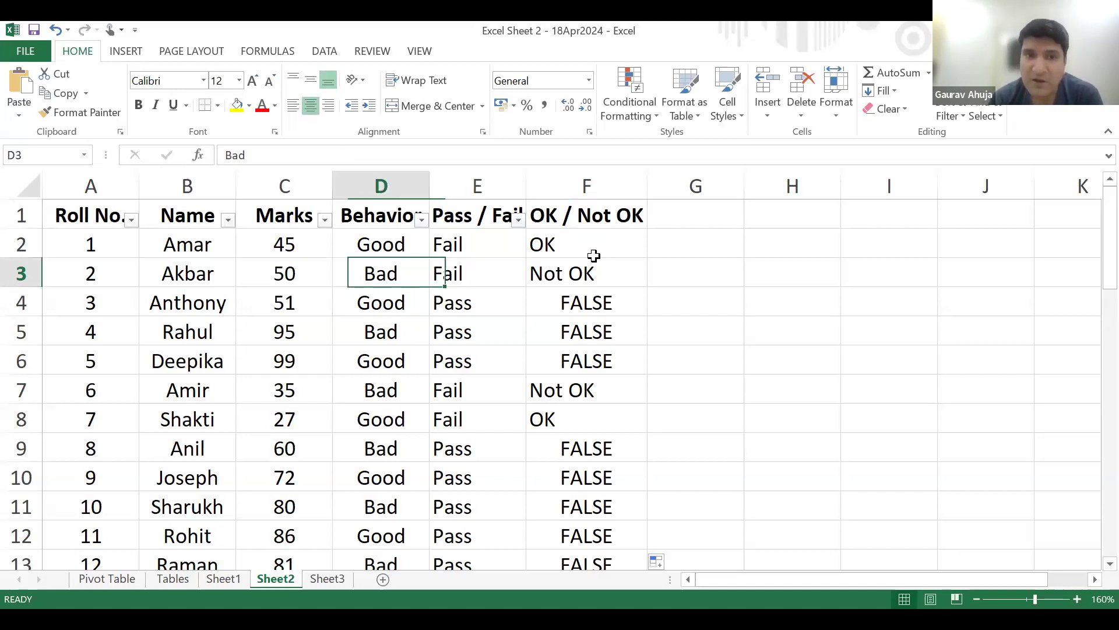
pyautogui.press('Right')
pyautogui.press('Right')
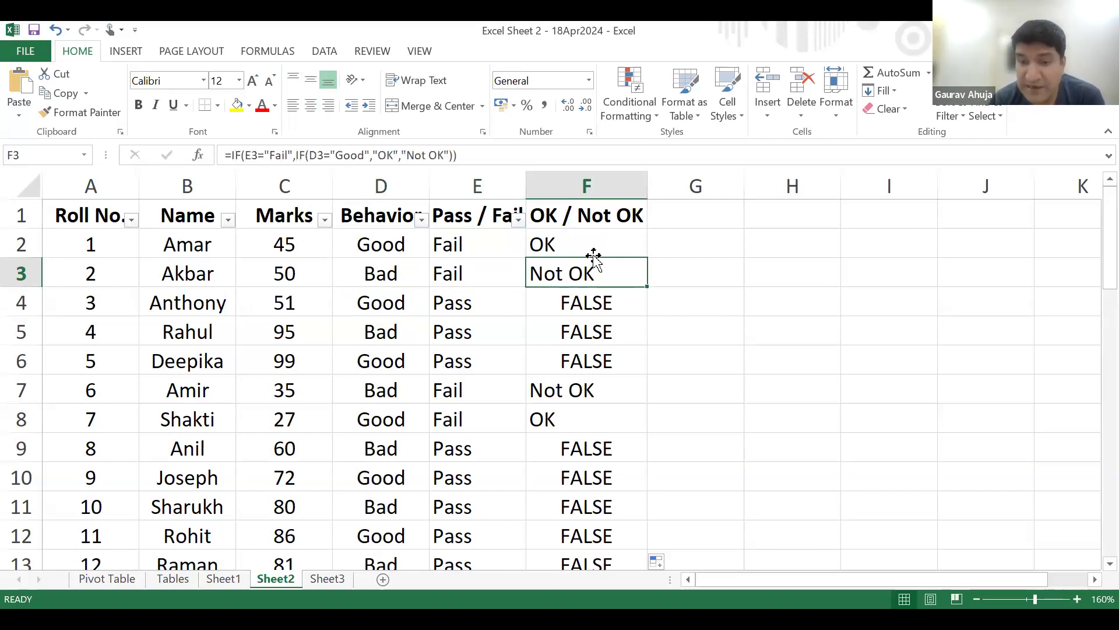
pyautogui.press('Down')
pyautogui.press('Left')
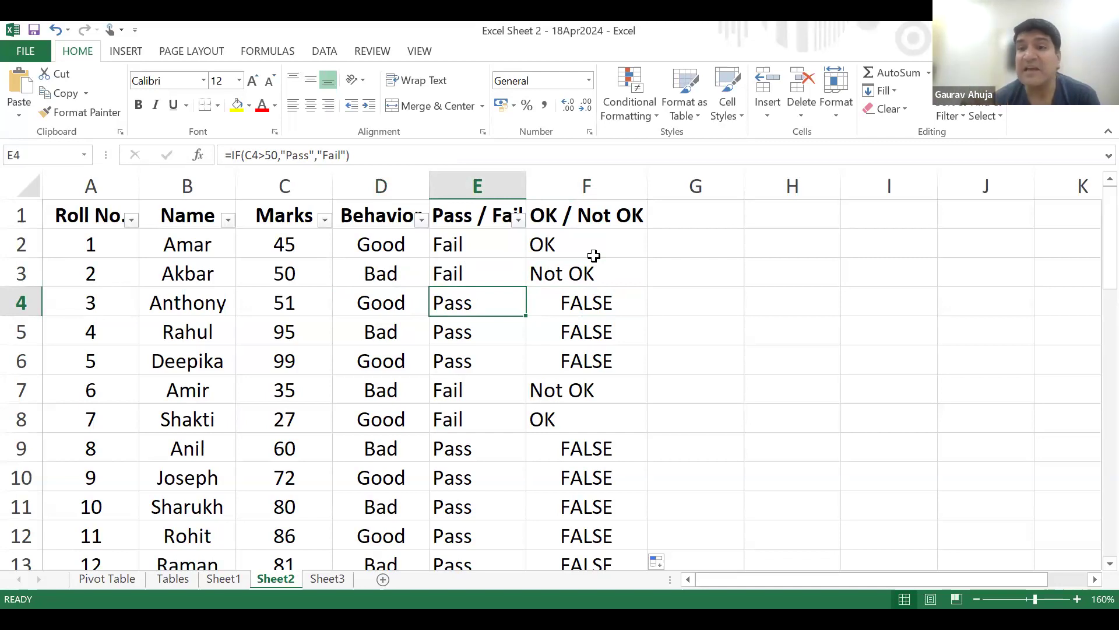
pyautogui.press('Right')
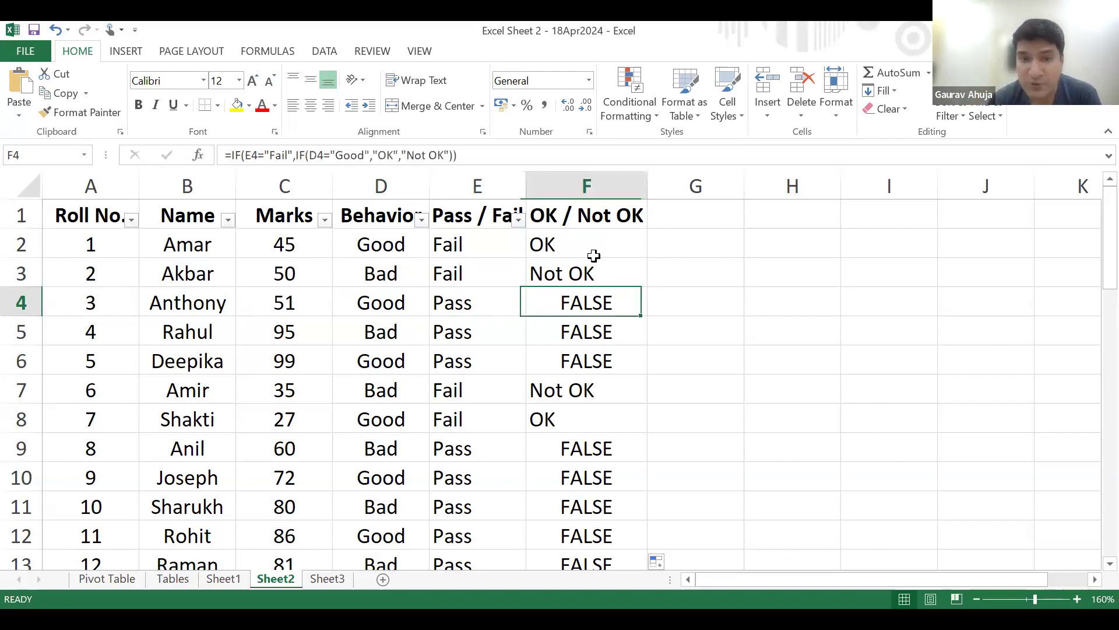
# Remove the "Not OK" argument and both closing brackets from the end of the formula in F4.
pyautogui.doubleClick(623, 294)
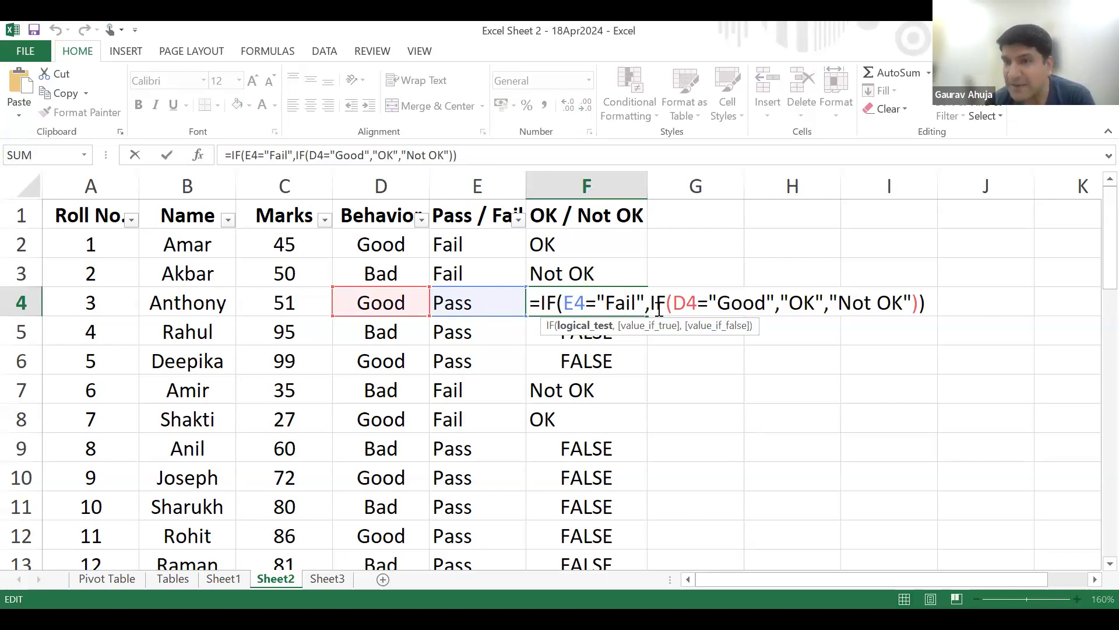
pyautogui.click(925, 303)
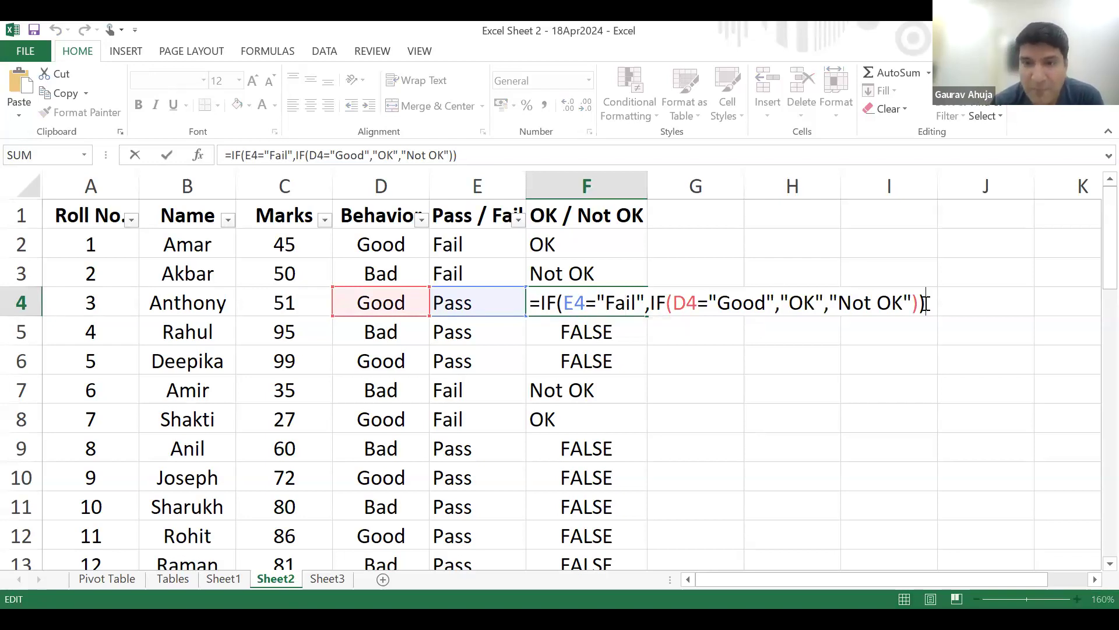
pyautogui.press('BackSpace')
pyautogui.press('BackSpace')
pyautogui.press('BackSpace')
pyautogui.press('BackSpace')
pyautogui.press('BackSpace')
pyautogui.press('BackSpace')
pyautogui.press('BackSpace')
pyautogui.press('BackSpace')
pyautogui.press('BackSpace')
pyautogui.press('BackSpace')
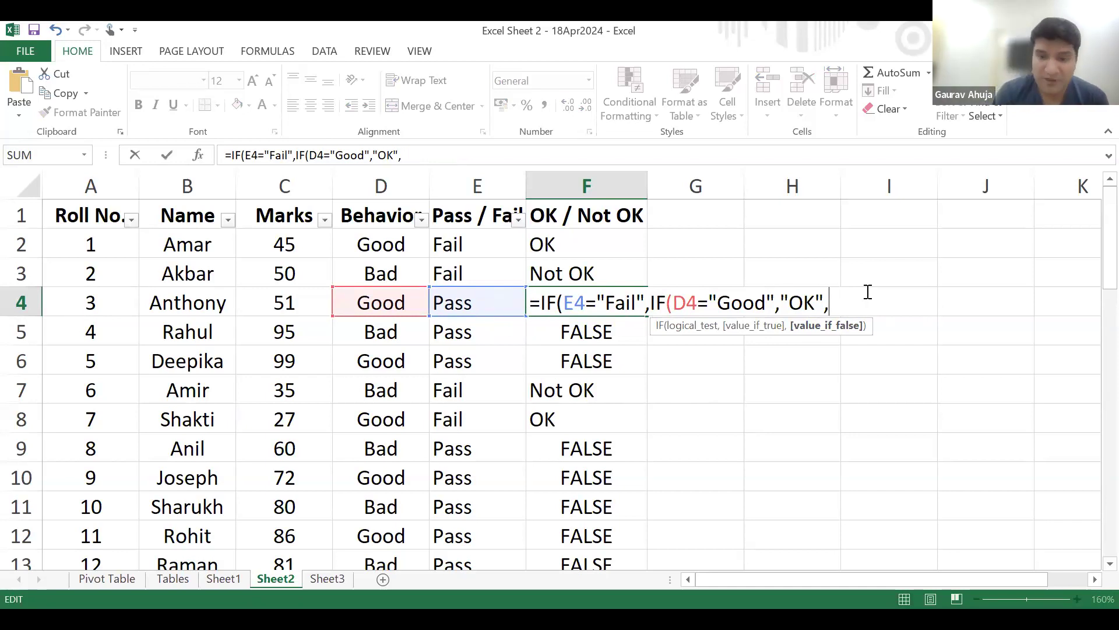
# Nest a third IF as the inner value_if_false argument in F4, with the logical test E4="Pass".
pyautogui.write('if')
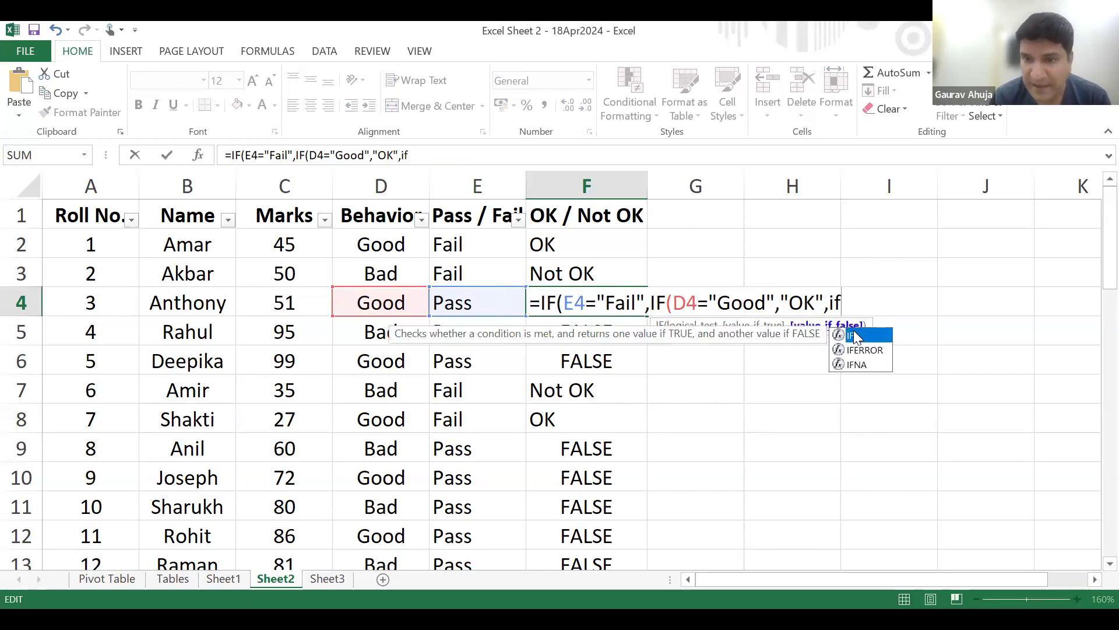
pyautogui.press('Tab')
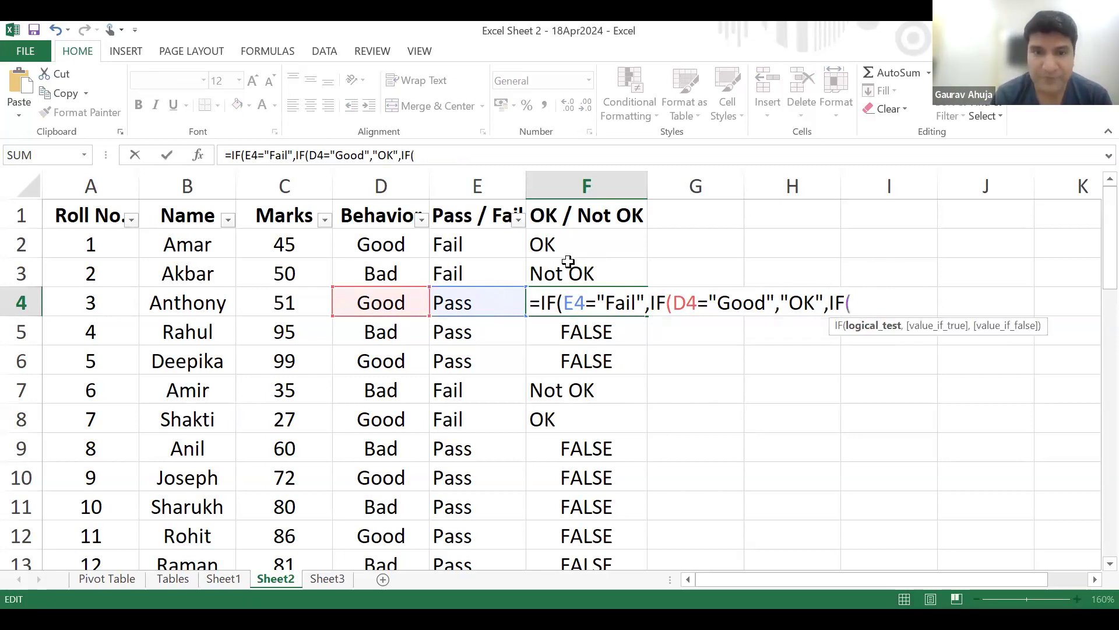
pyautogui.click(465, 307)
pyautogui.write('="Pass"')
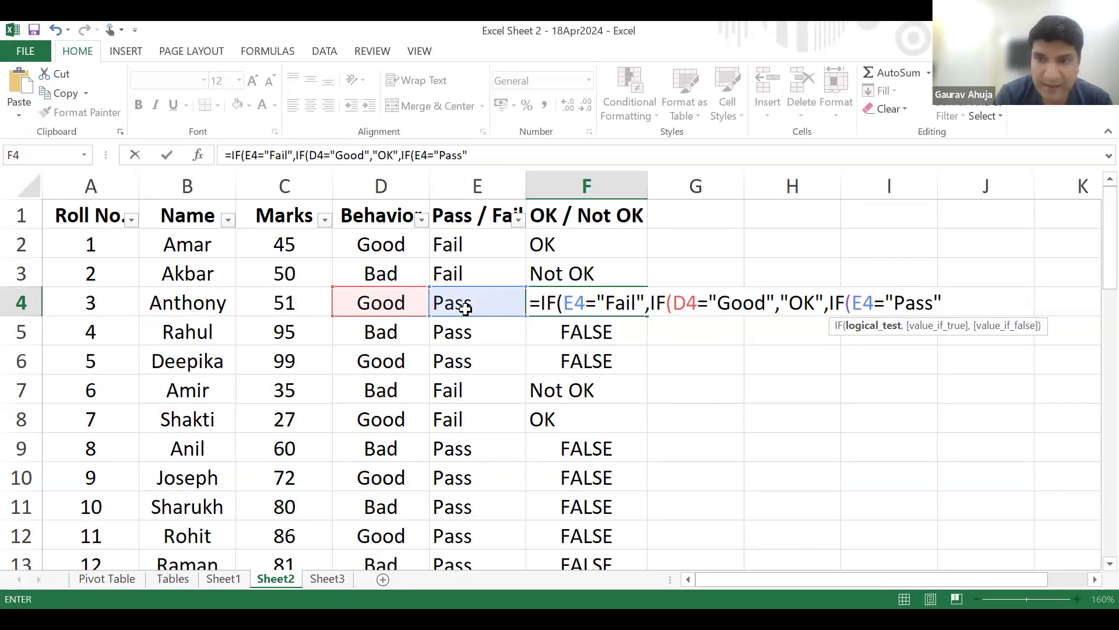
pyautogui.write(',')
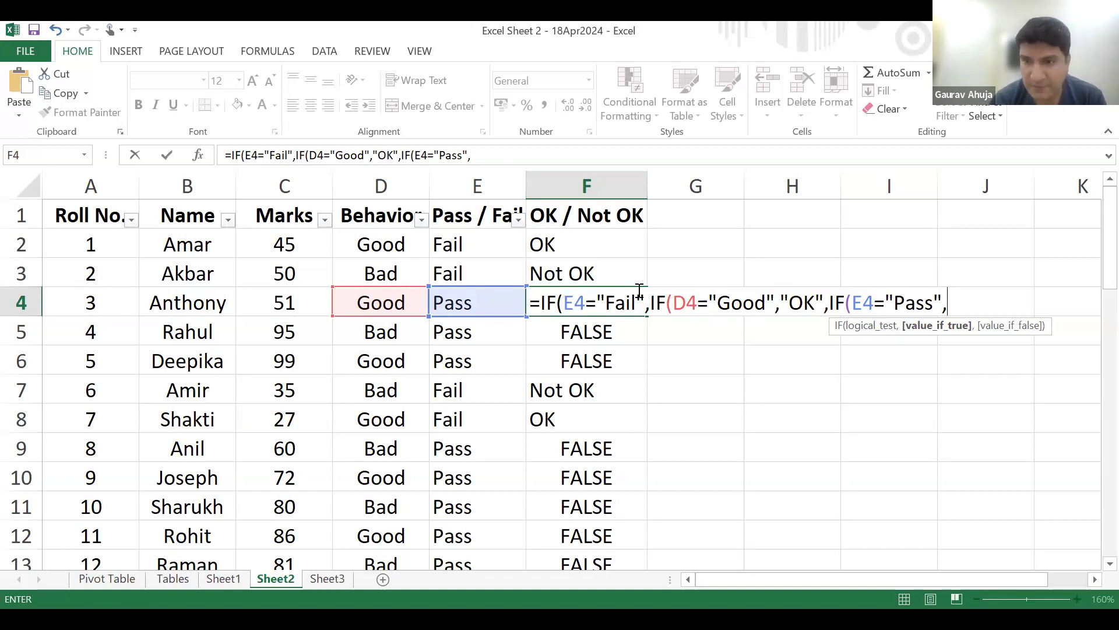
# Nest a fourth IF as the value_if_true of the Pass test, with the logical test D4="Good".
pyautogui.write('if')
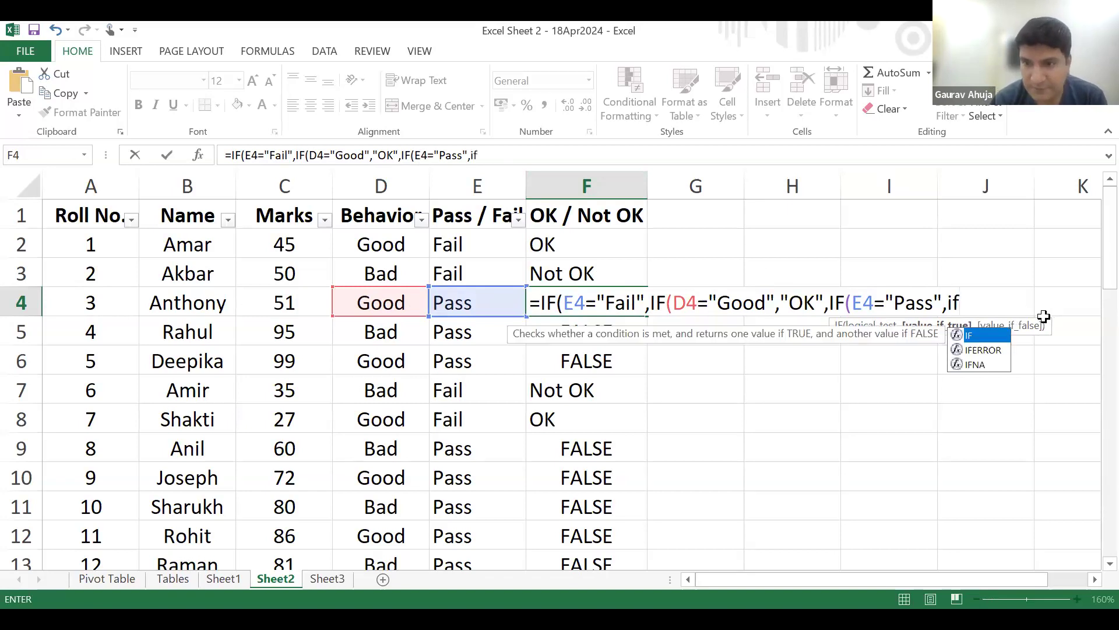
pyautogui.doubleClick(980, 337)
pyautogui.click(373, 303)
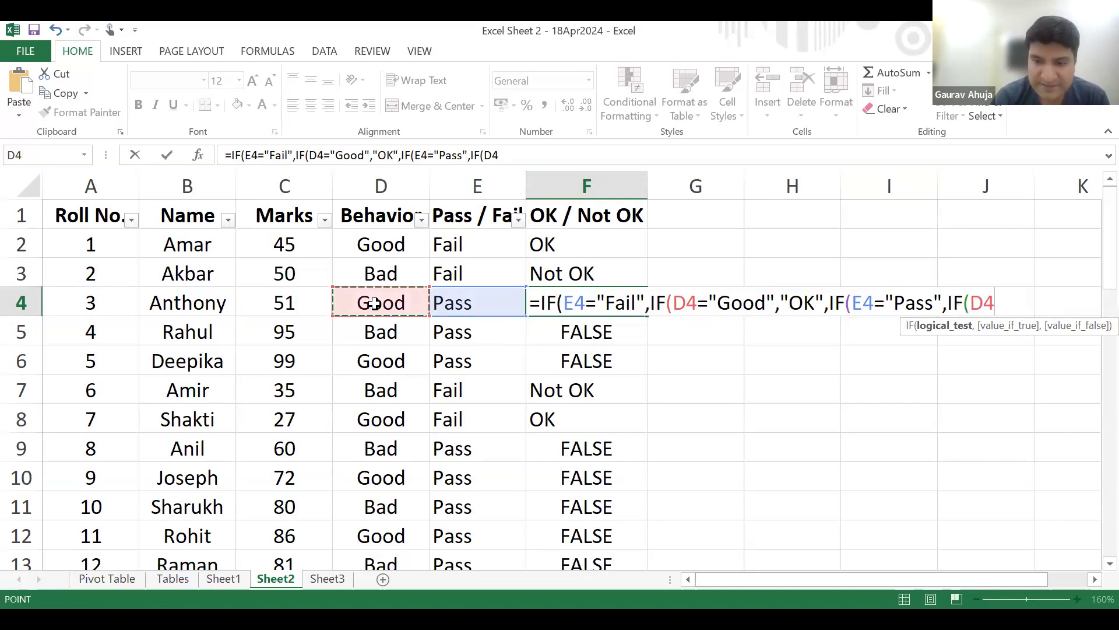
pyautogui.write('="')
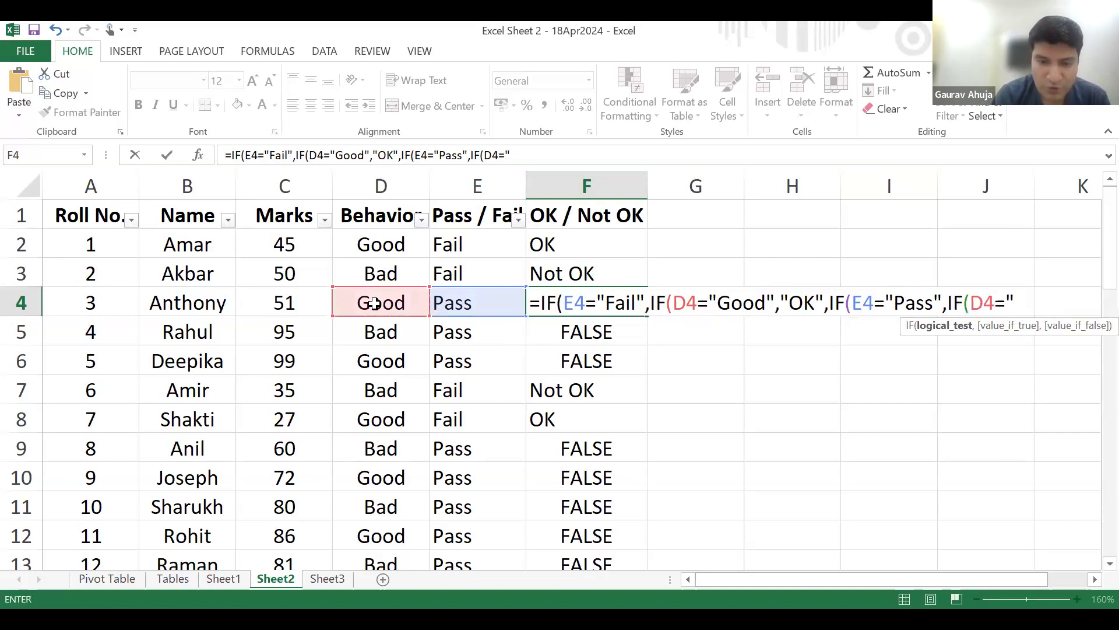
pyautogui.write('good')
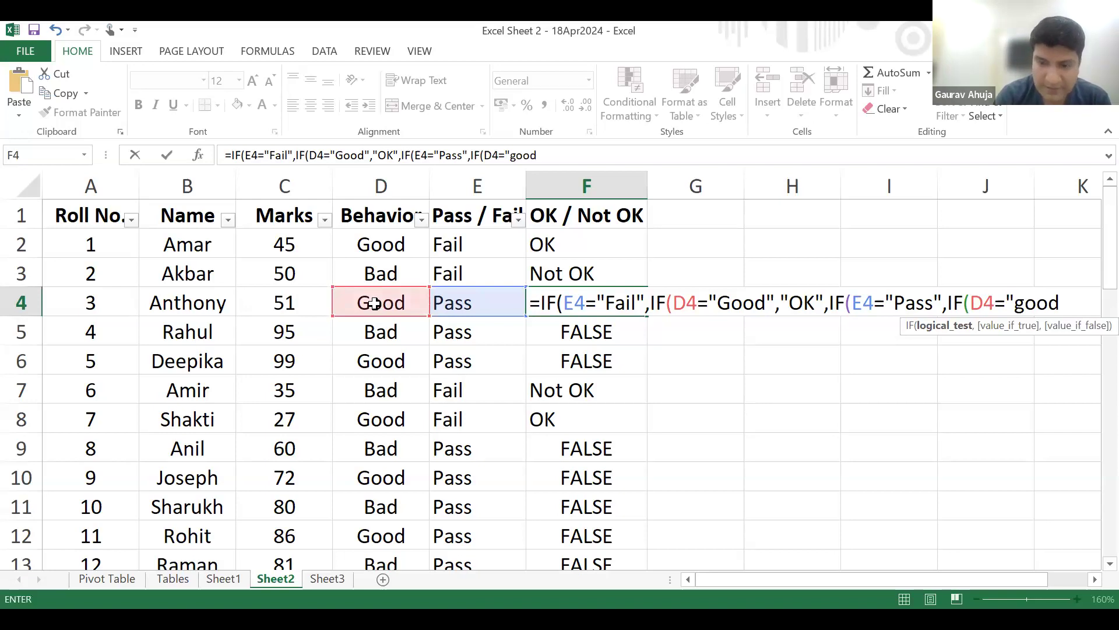
pyautogui.press('BackSpace')
pyautogui.press('BackSpace')
pyautogui.press('BackSpace')
pyautogui.press('BackSpace')
pyautogui.write('Good",')
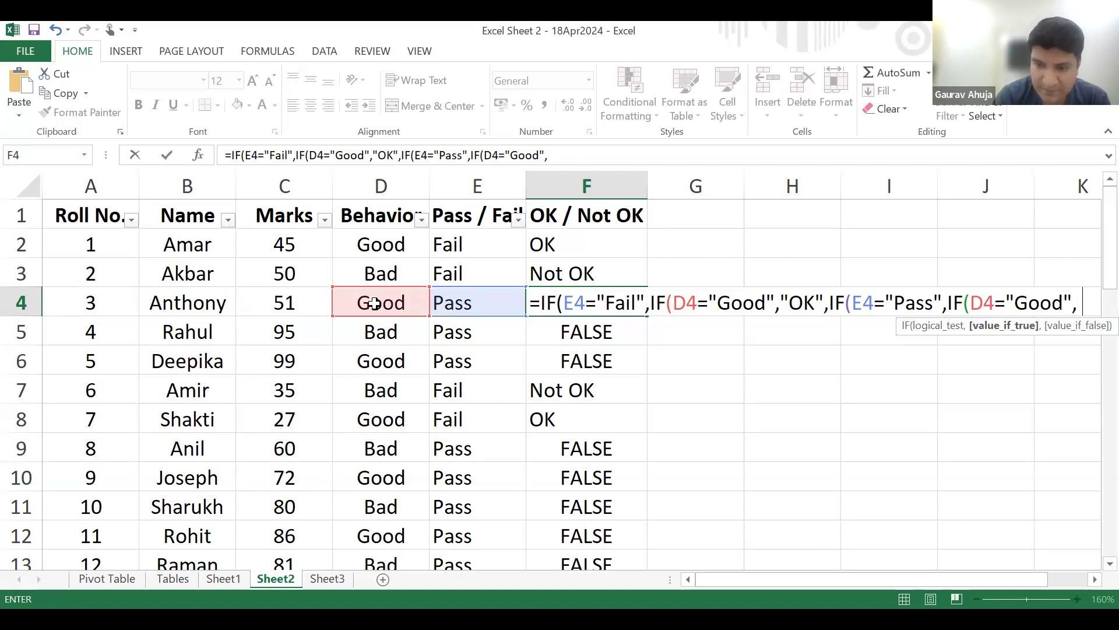
# Make the innermost IF return "Ok" if true and "Not OK" if false, close all four IFs and enter the formula in F4.
pyautogui.write('"Ok","')
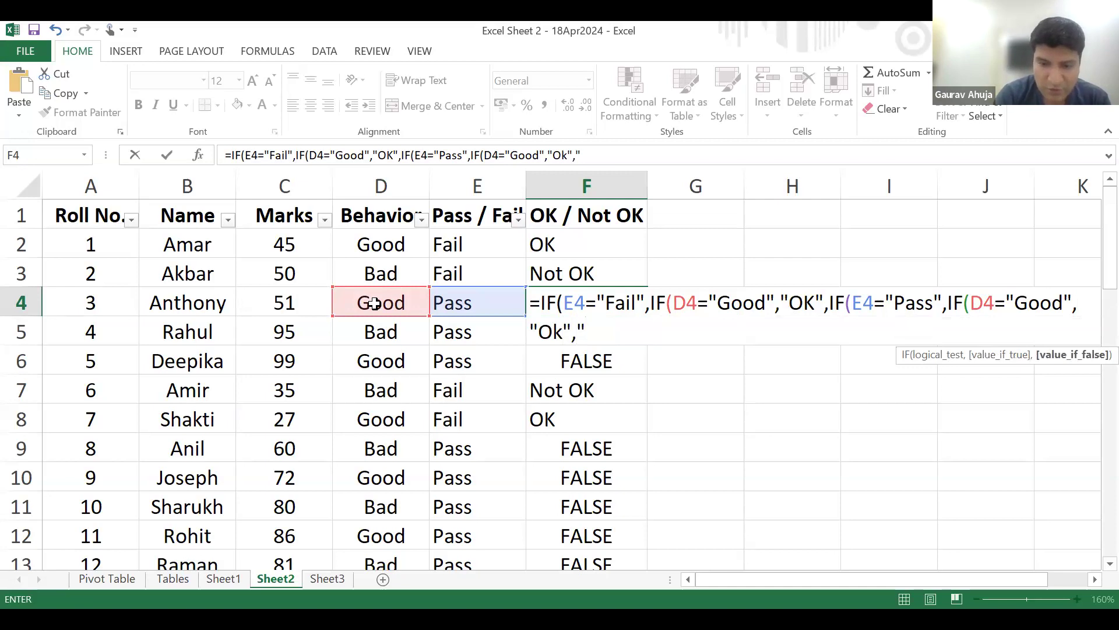
pyautogui.write('Not O')
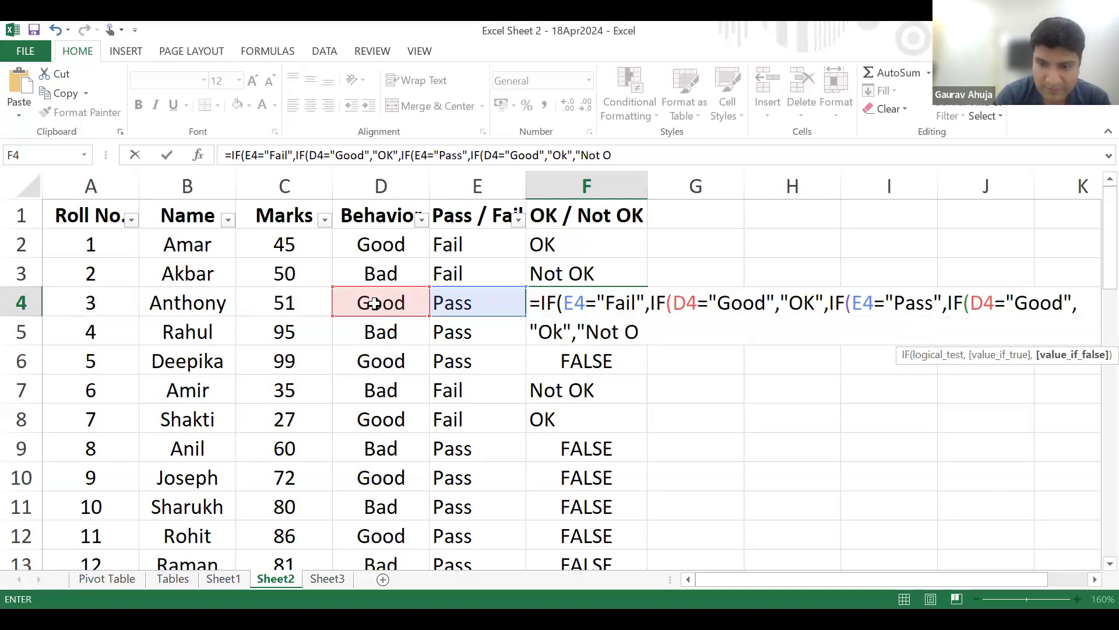
pyautogui.write('K")')
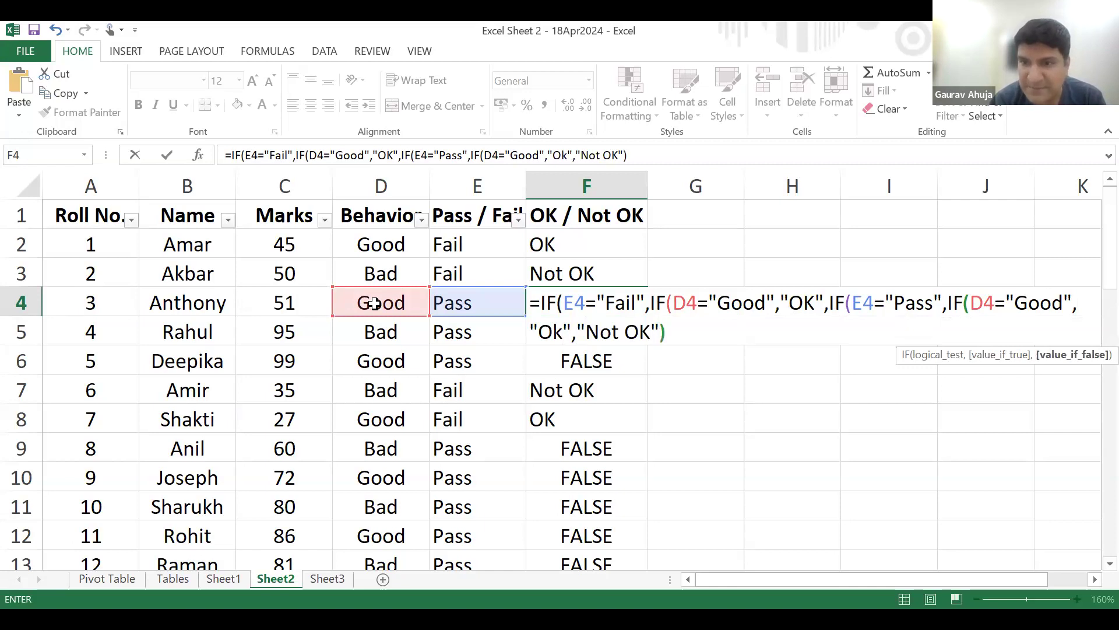
pyautogui.write(')')
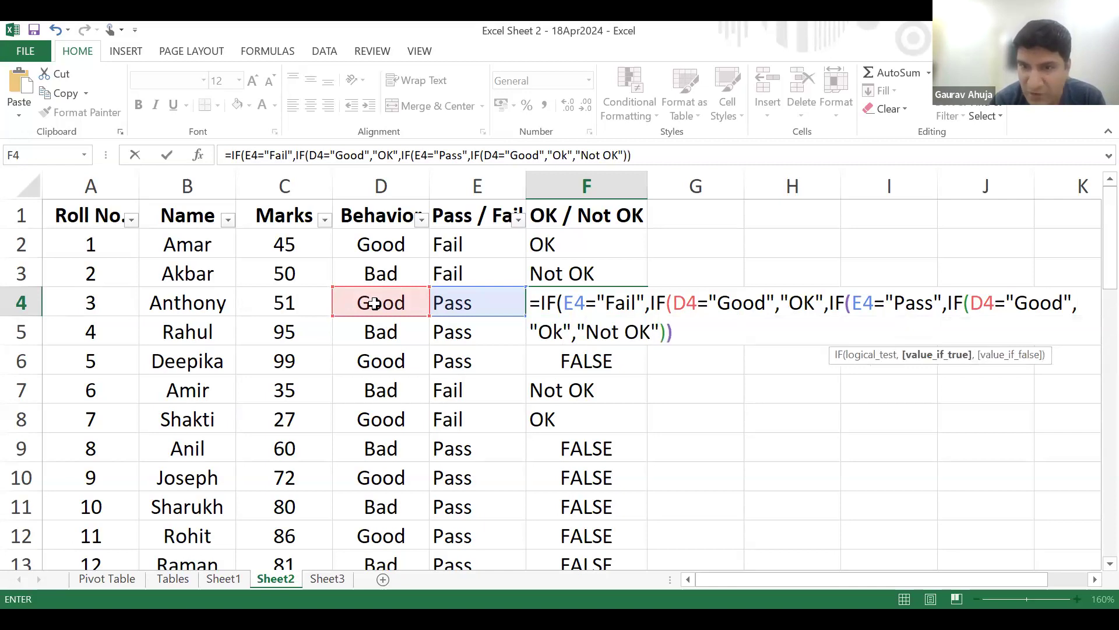
pyautogui.write(')')
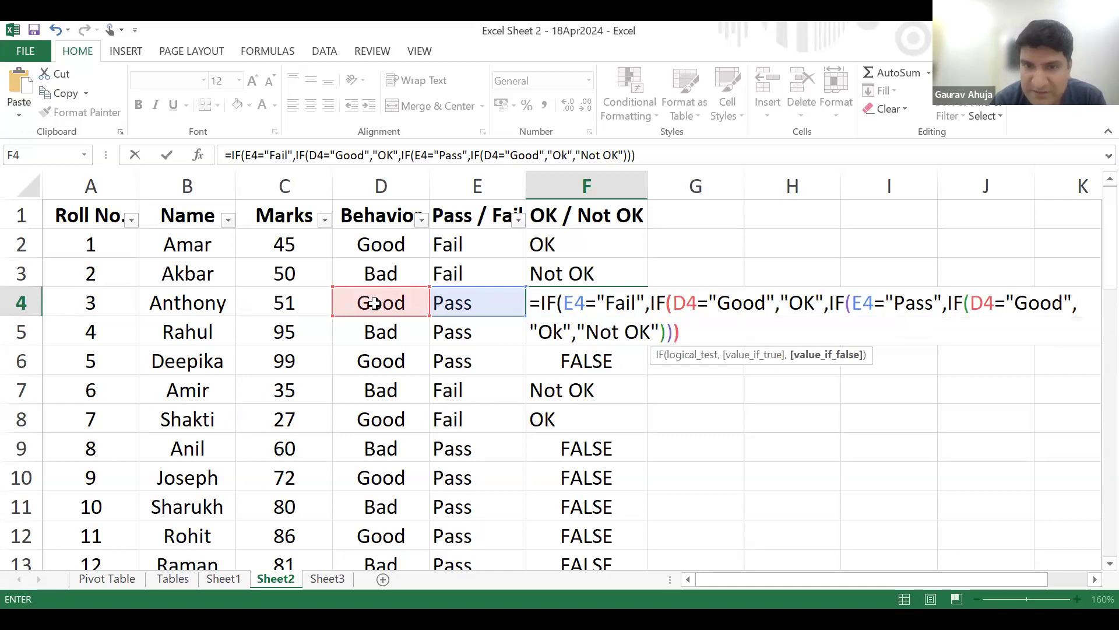
pyautogui.write(')')
pyautogui.press('Return')
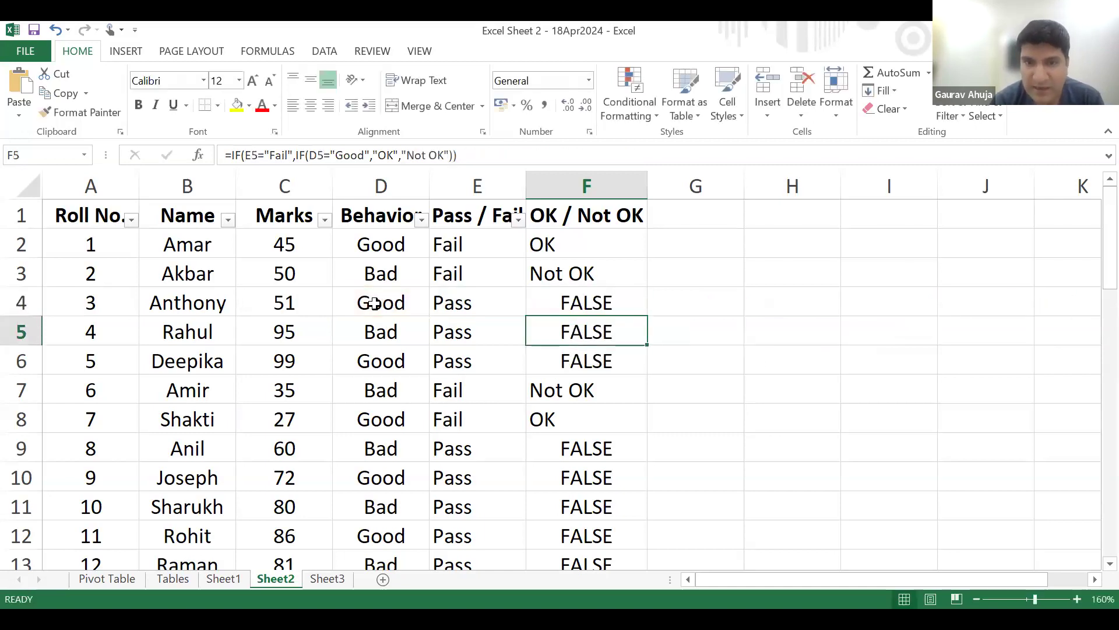
# Examine the result and the four-level nested IF formula in F4 without changing it.
pyautogui.press('Down')
pyautogui.press('Up')
pyautogui.press('Up')
pyautogui.press('Up')
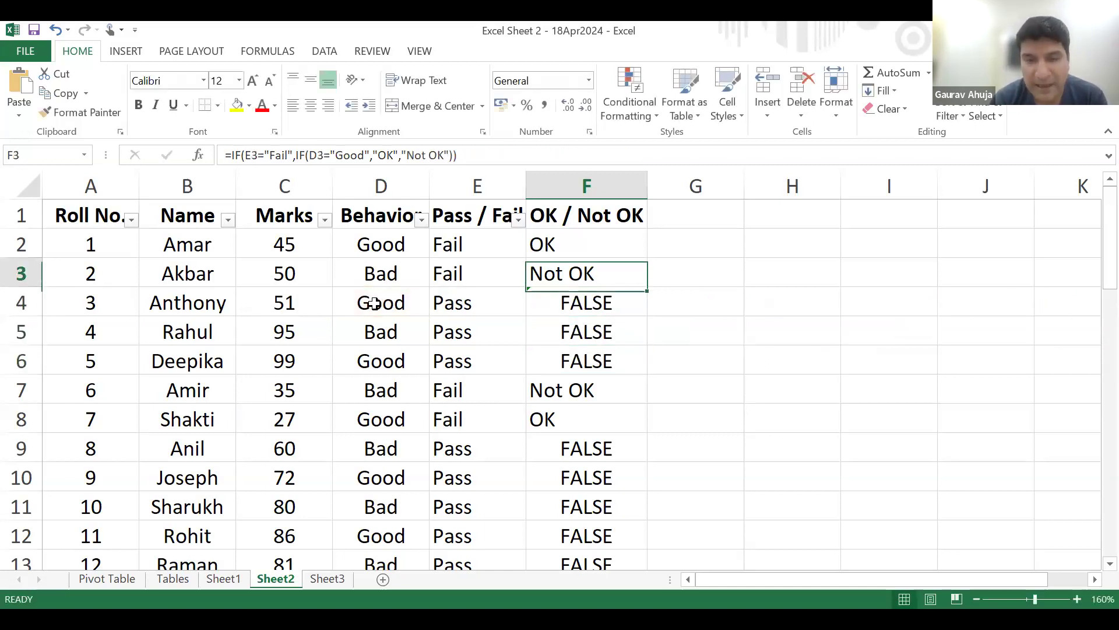
pyautogui.press('Down')
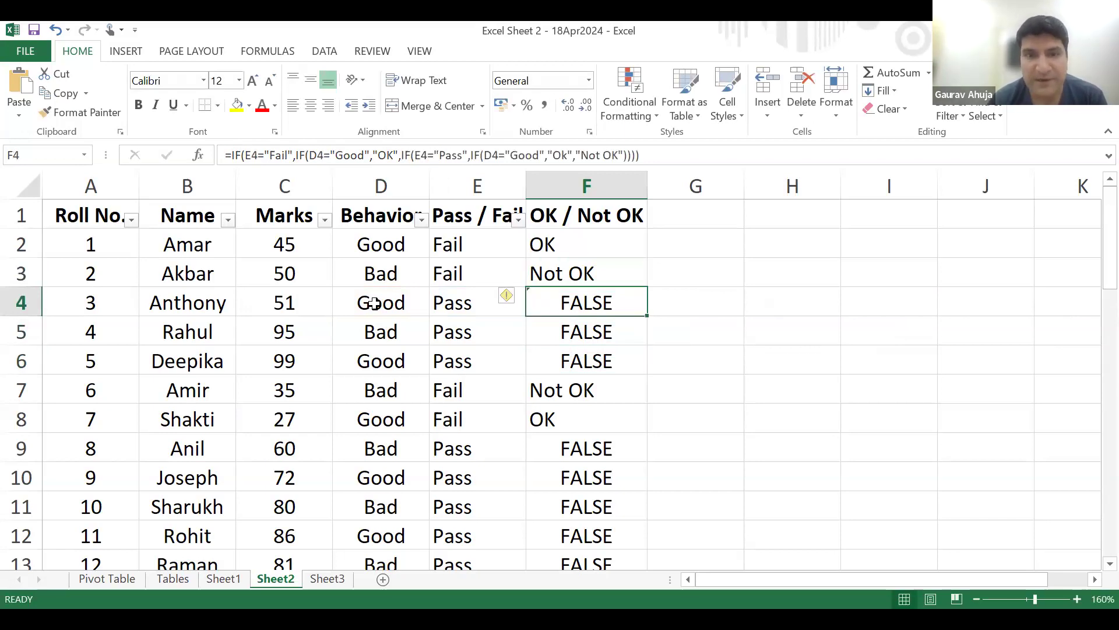
pyautogui.doubleClick(599, 301)
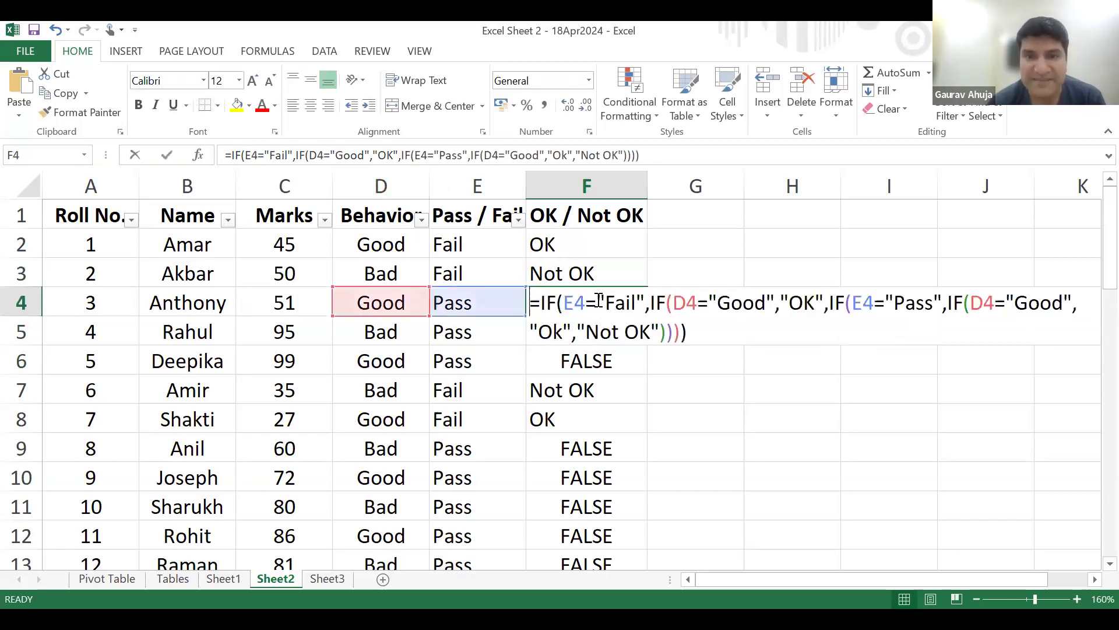
pyautogui.press('Escape')
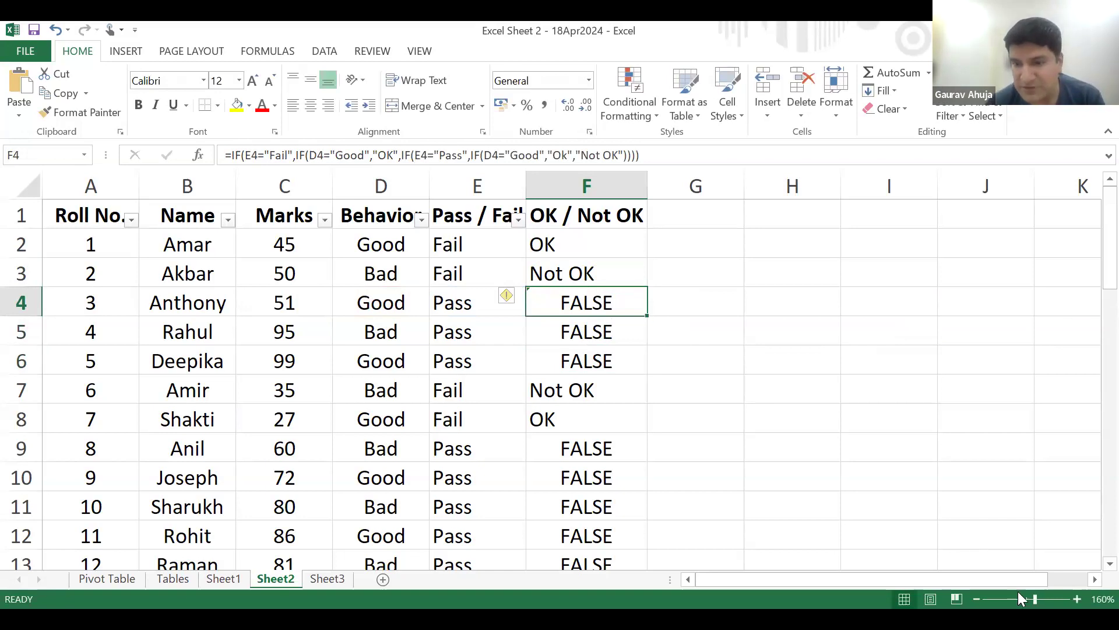
pyautogui.click(976, 599)
pyautogui.click(976, 599)
pyautogui.scroll(-2, 639, 428)
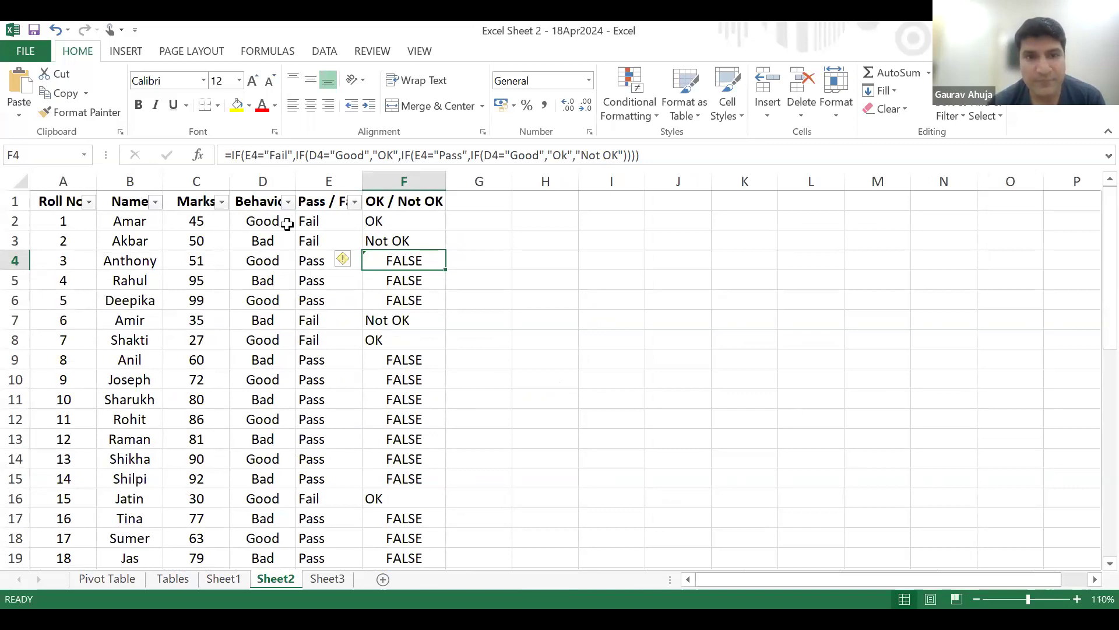
pyautogui.write('=')
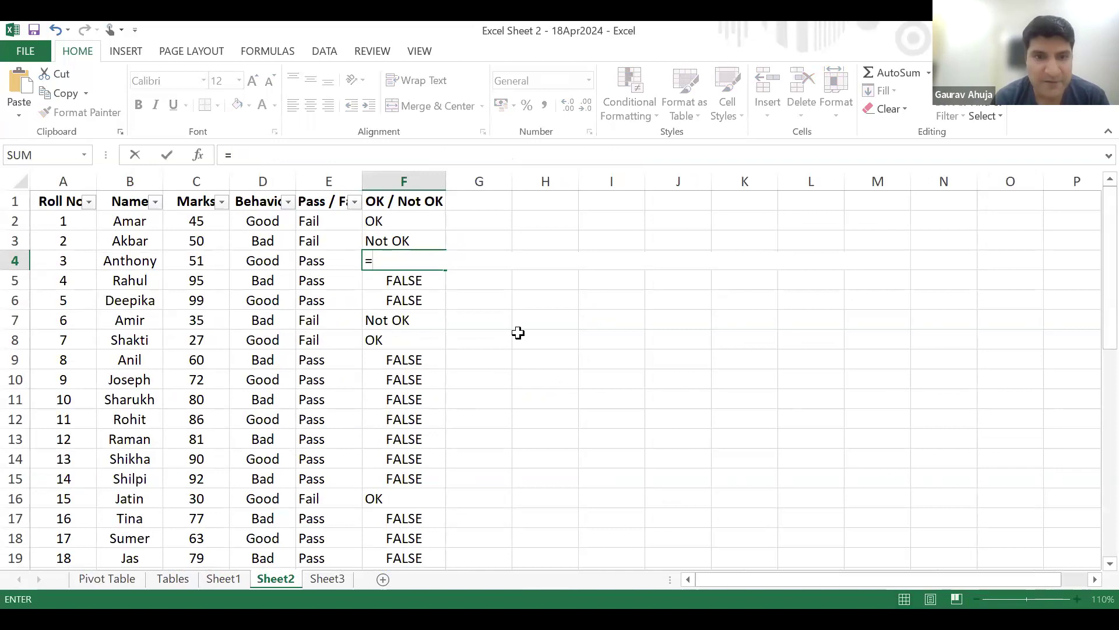
pyautogui.write('if')
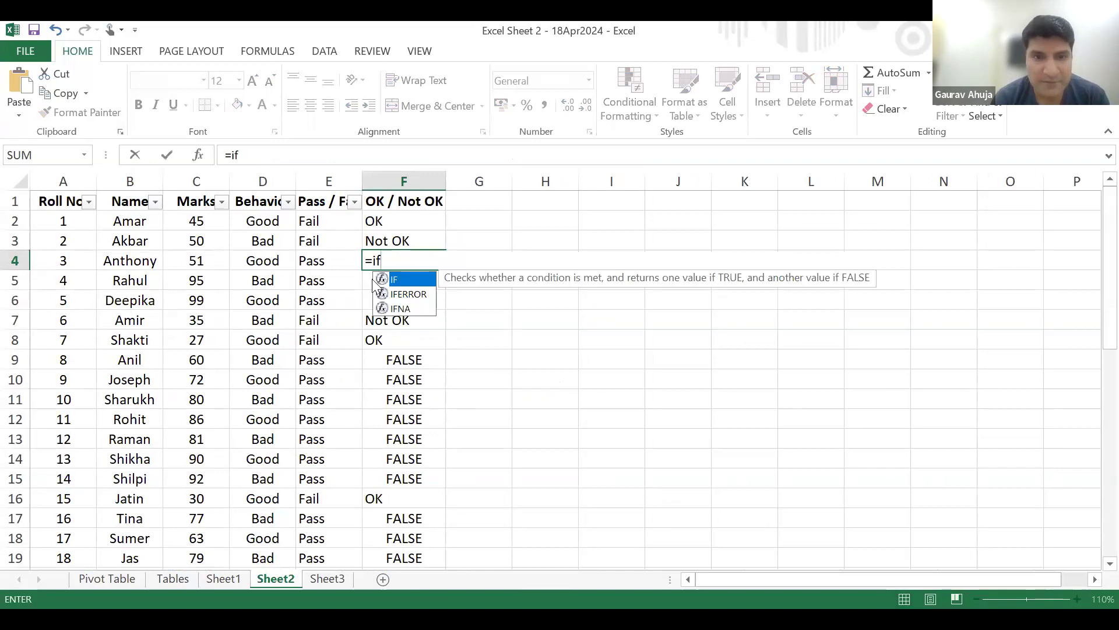
pyautogui.doubleClick(407, 280)
pyautogui.click(321, 263)
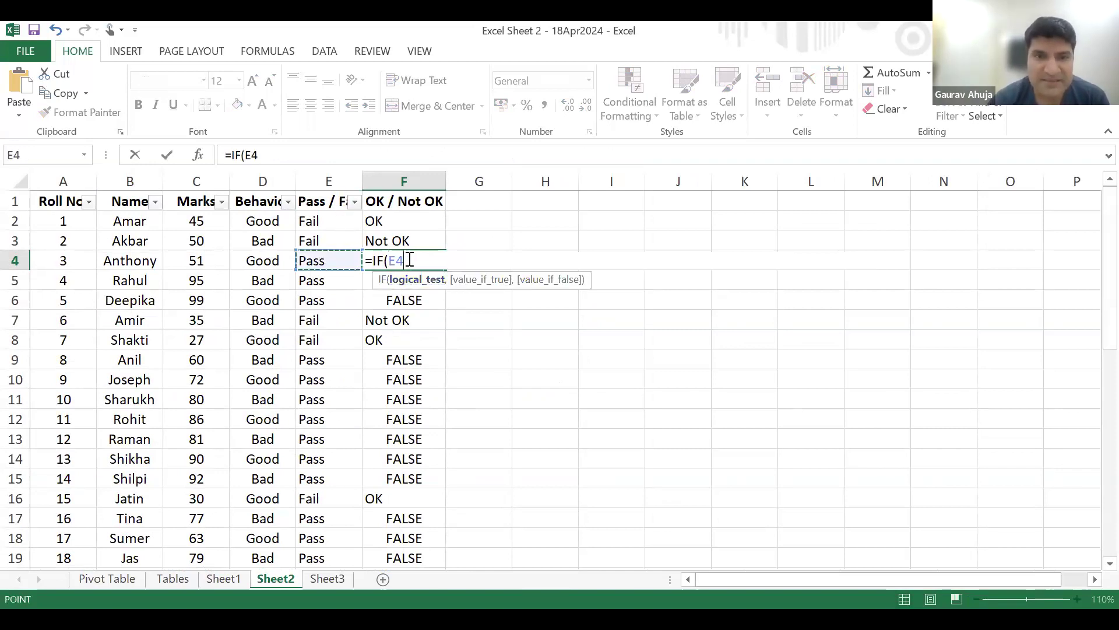
pyautogui.write('=')
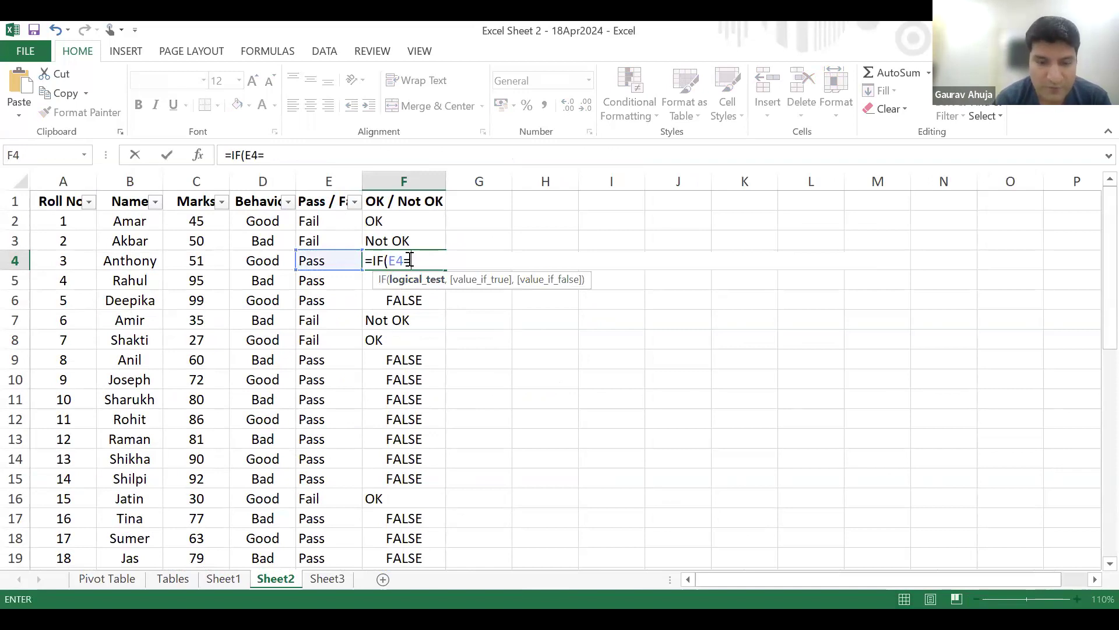
pyautogui.write('"Fail",IF(D4="Good","OK",IF(E4="Pass",IF(D4="Good","Ok","Not OK')
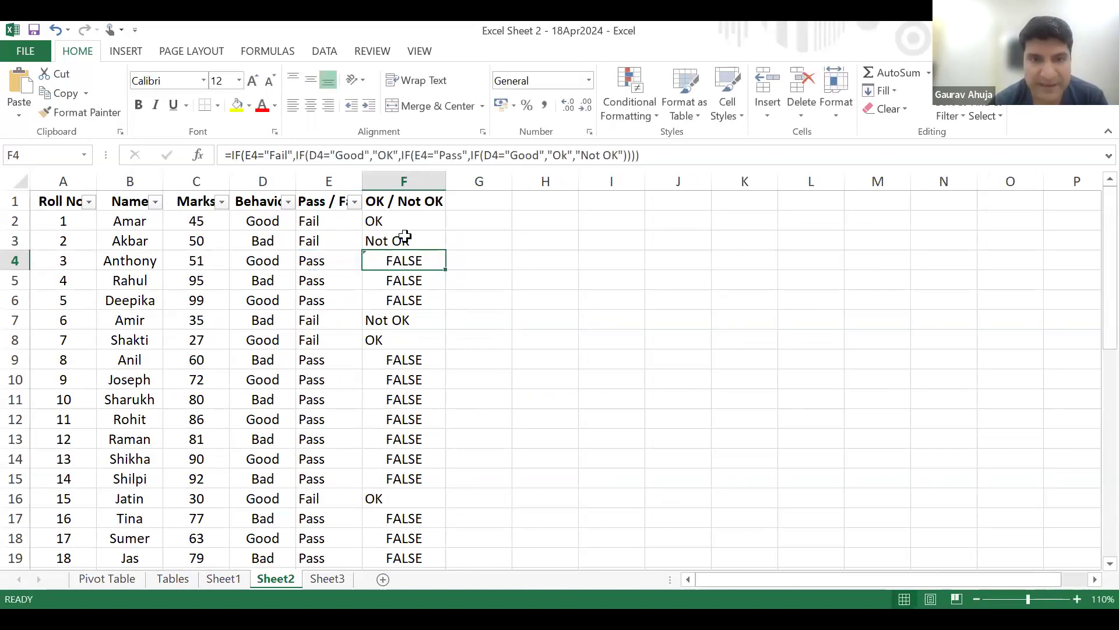
pyautogui.click(405, 224)
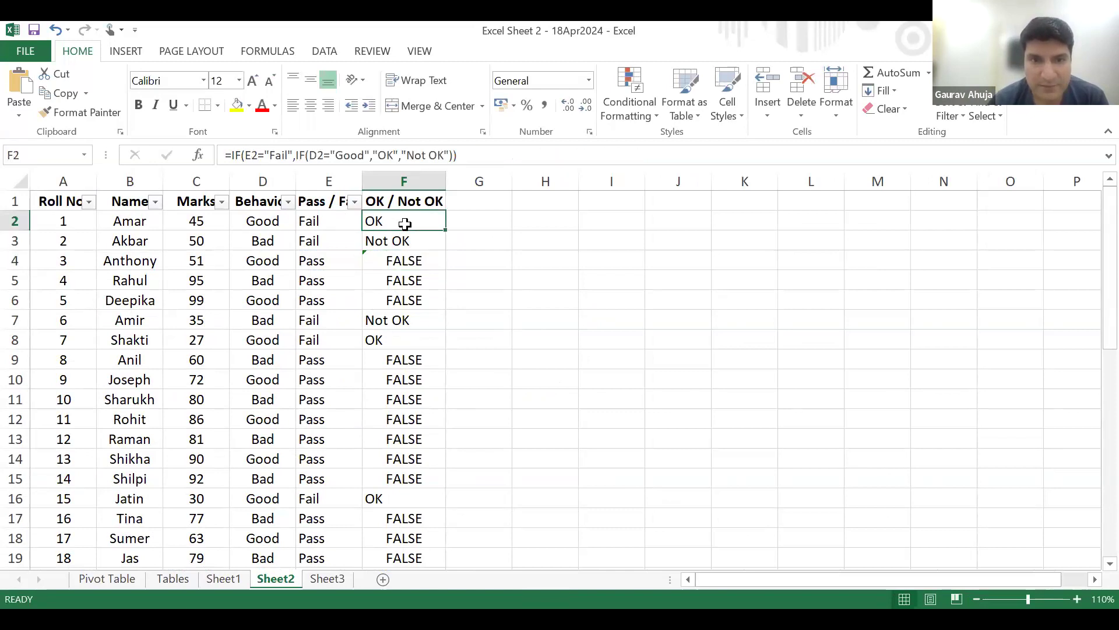
pyautogui.doubleClick(404, 261)
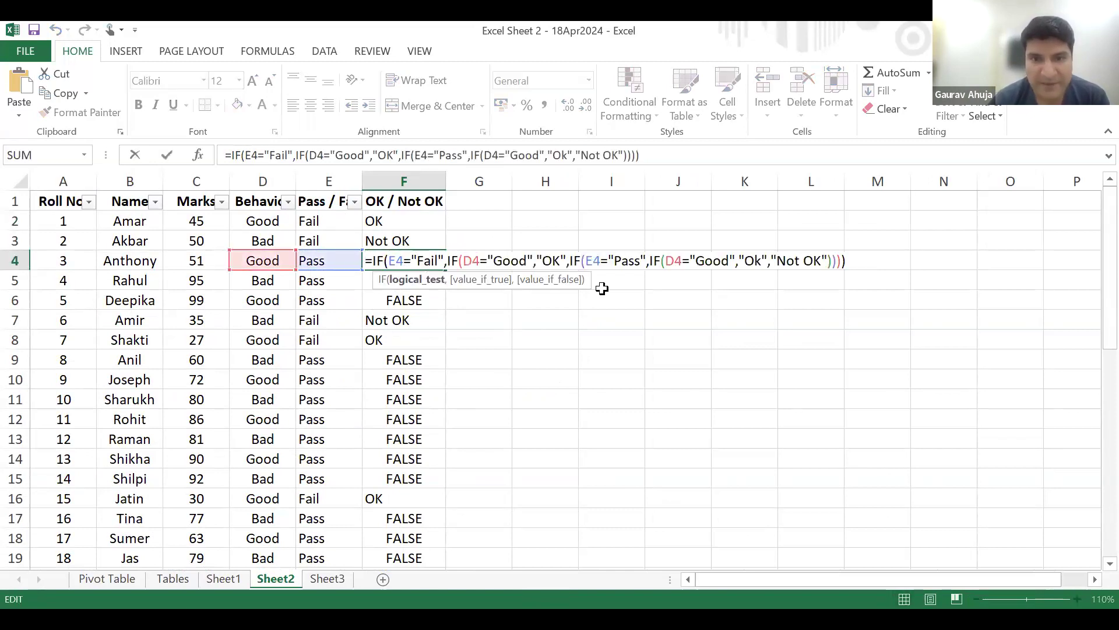
pyautogui.press('Escape')
# Start a new IF formula in F4, replacing the existing one, with the logical test E4="Fail".
pyautogui.write('=')
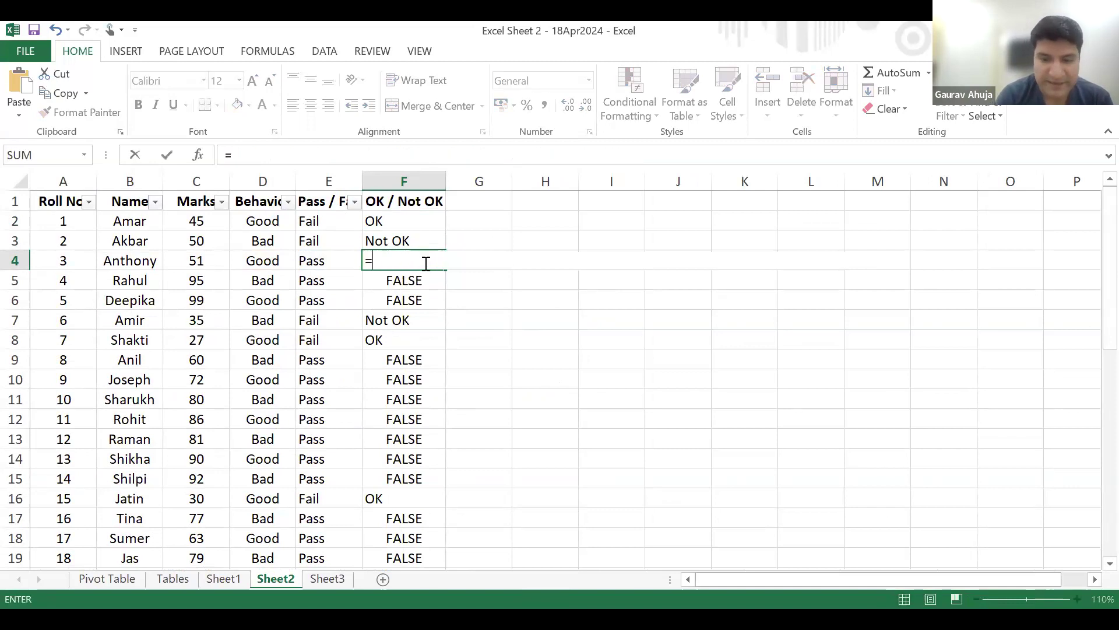
pyautogui.write('if')
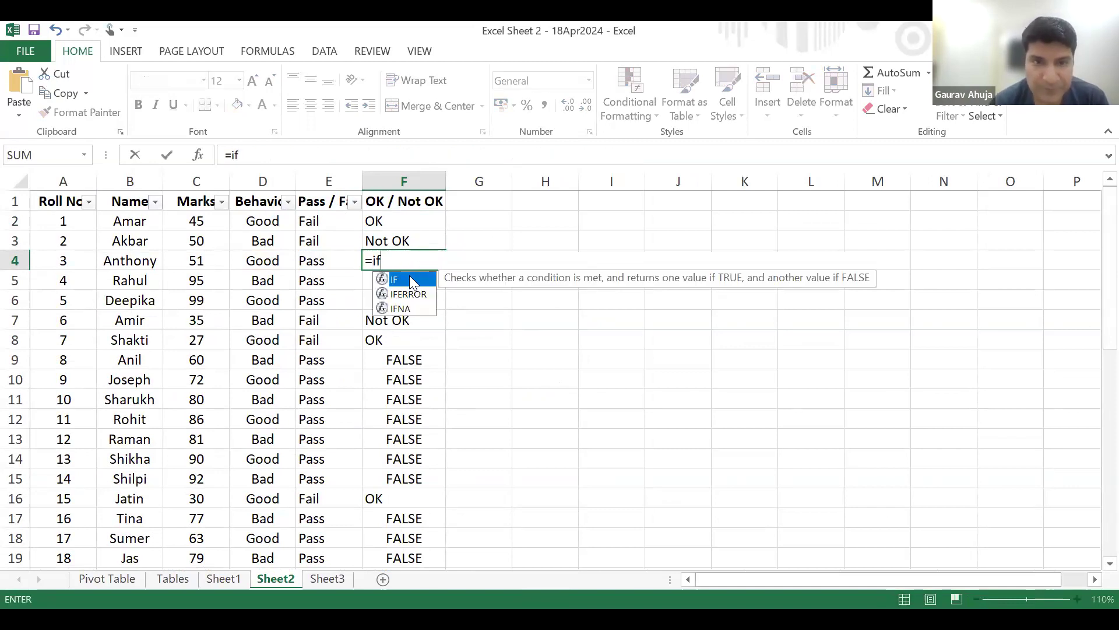
pyautogui.press('Tab')
pyautogui.press('Left')
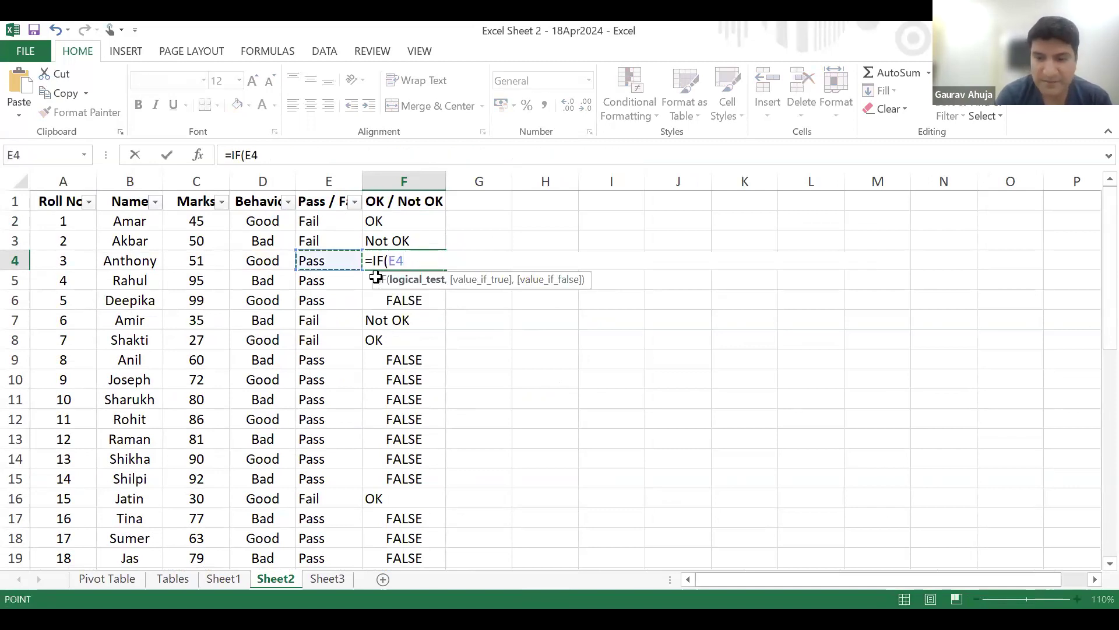
pyautogui.write('="Fail",')
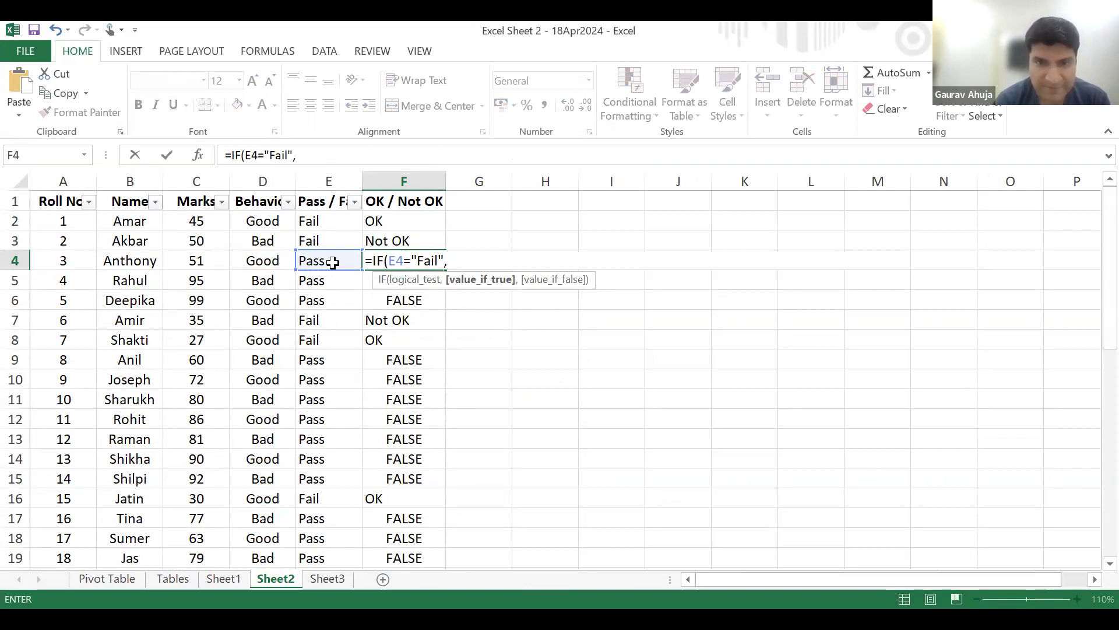
# Nest a second IF as the value_if_true of the Fail test, testing D4="Good" and returning "OK" if true.
pyautogui.write('if')
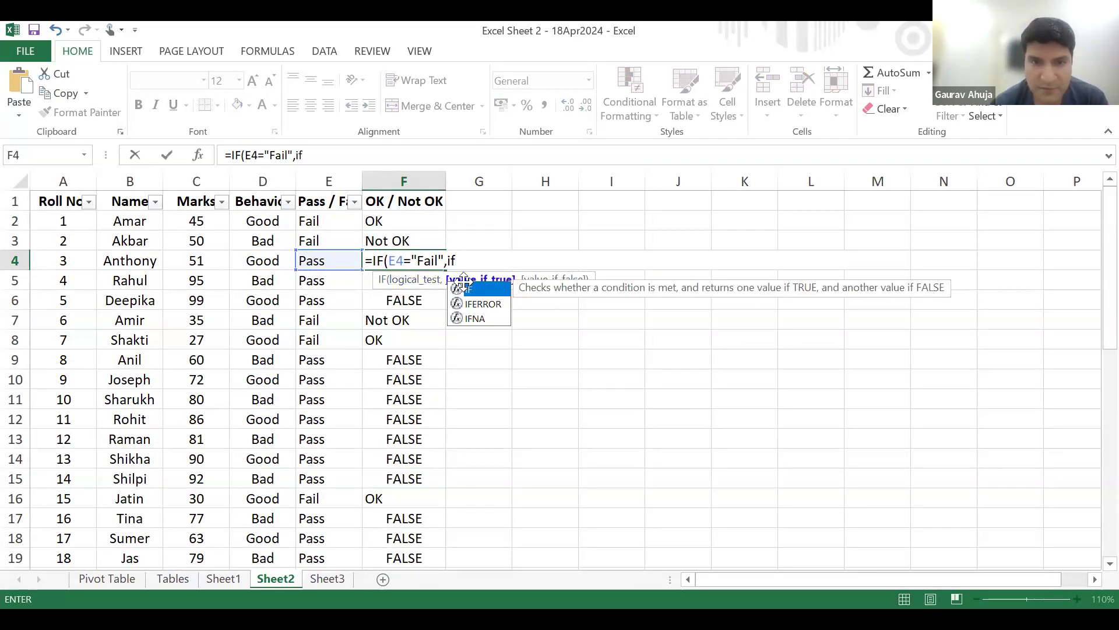
pyautogui.write('(')
pyautogui.click(273, 261)
pyautogui.write('=')
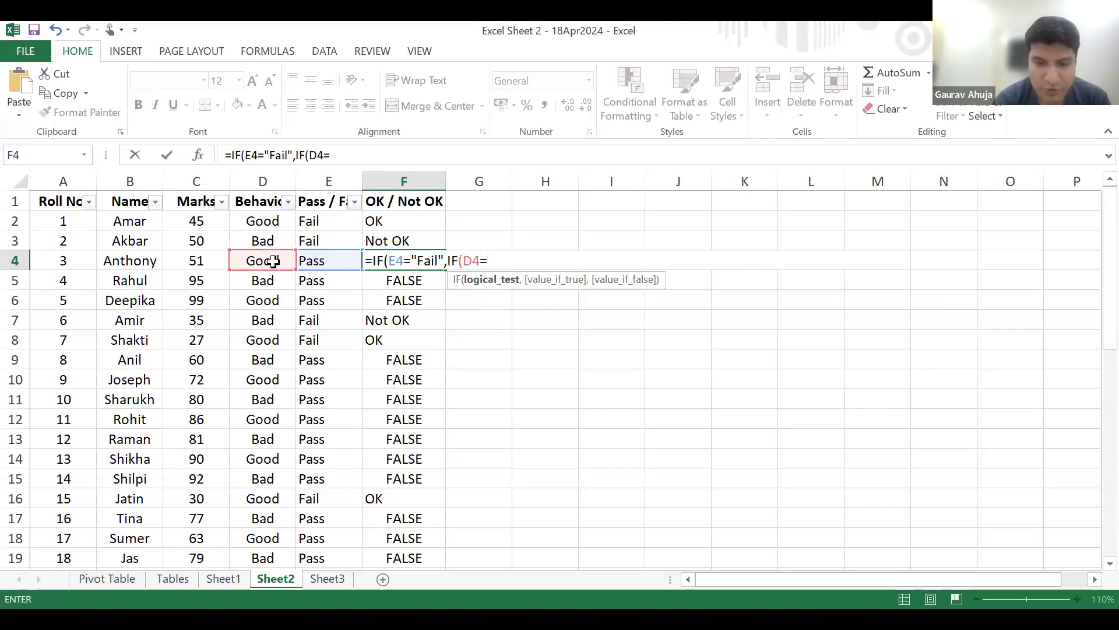
pyautogui.write('"Good",')
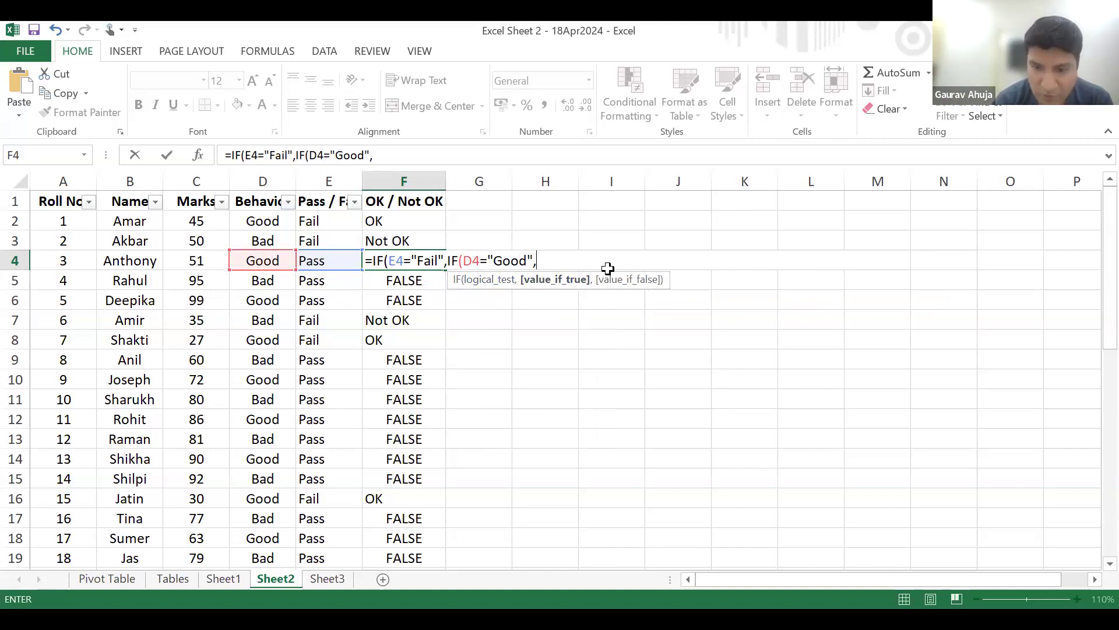
pyautogui.write('"O')
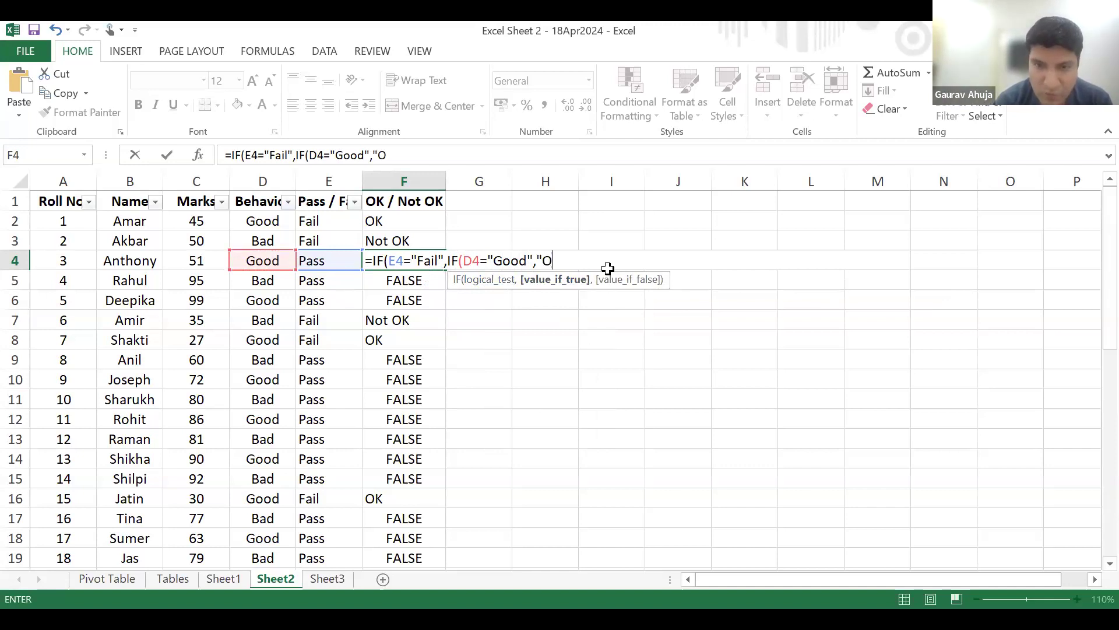
pyautogui.write('K"')
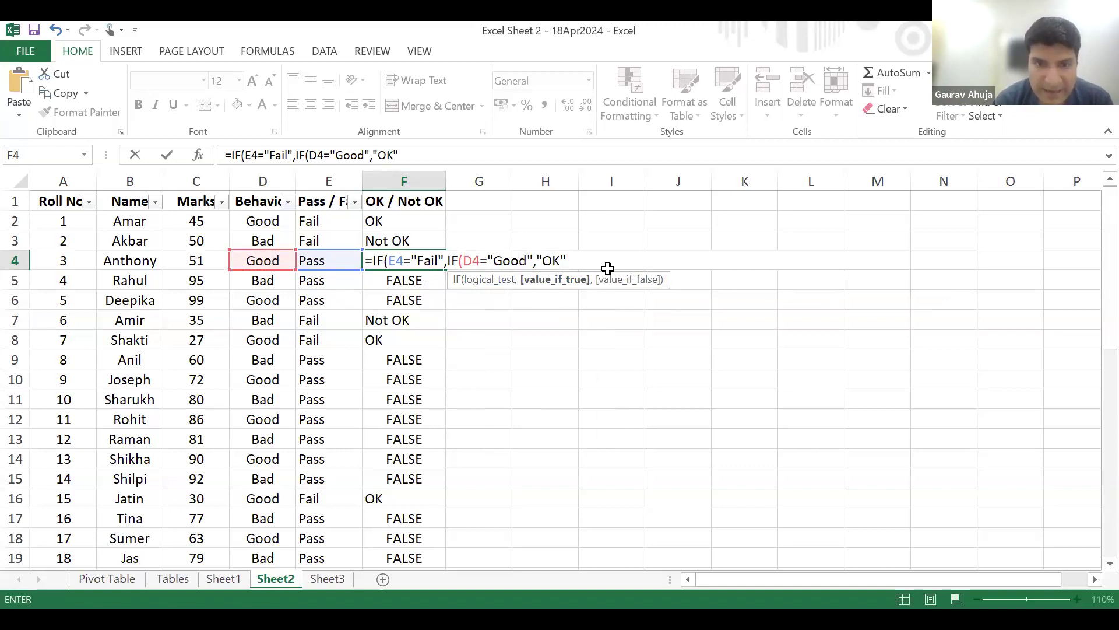
pyautogui.write(',')
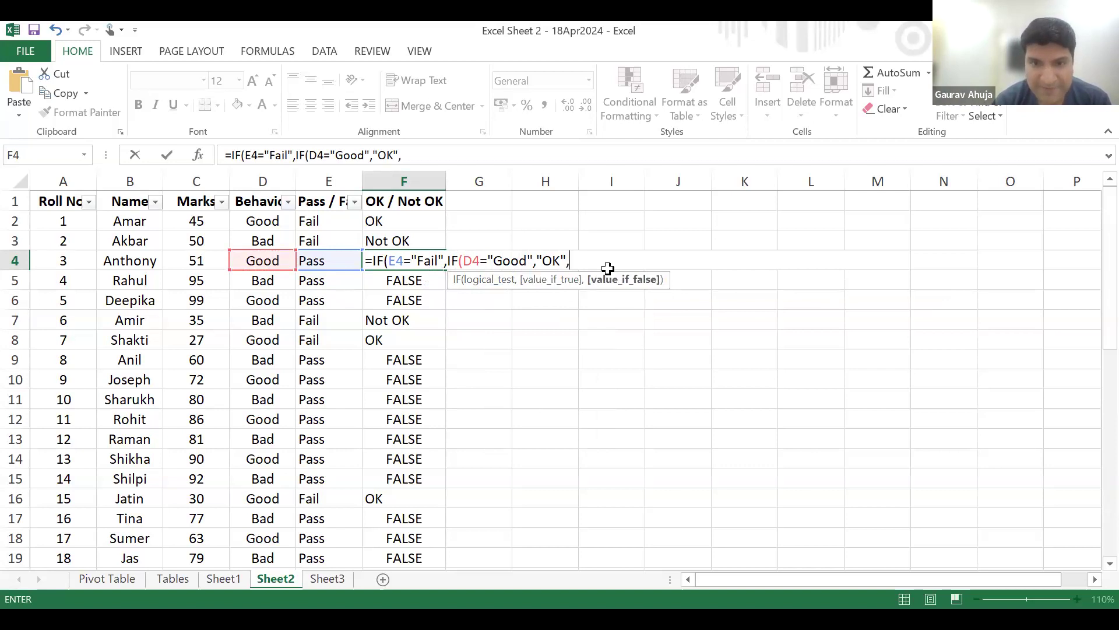
# Nest a third IF as the value_if_false of the D4="Good" test, with the logical test E4="Pass".
pyautogui.write('If')
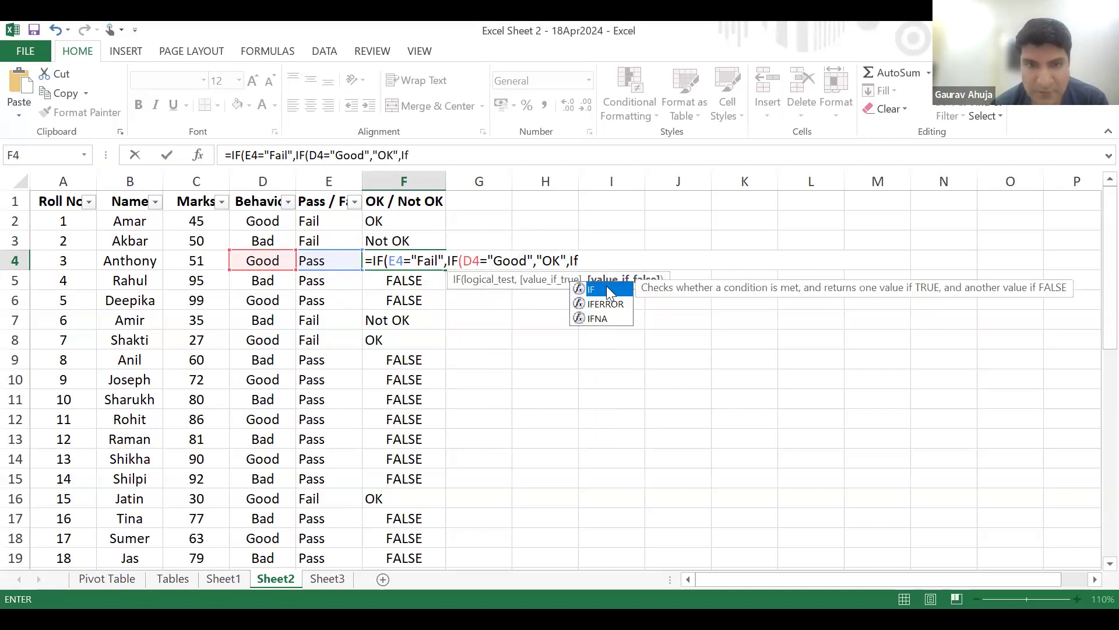
pyautogui.press('Tab')
pyautogui.click(327, 260)
pyautogui.write('="Pass"')
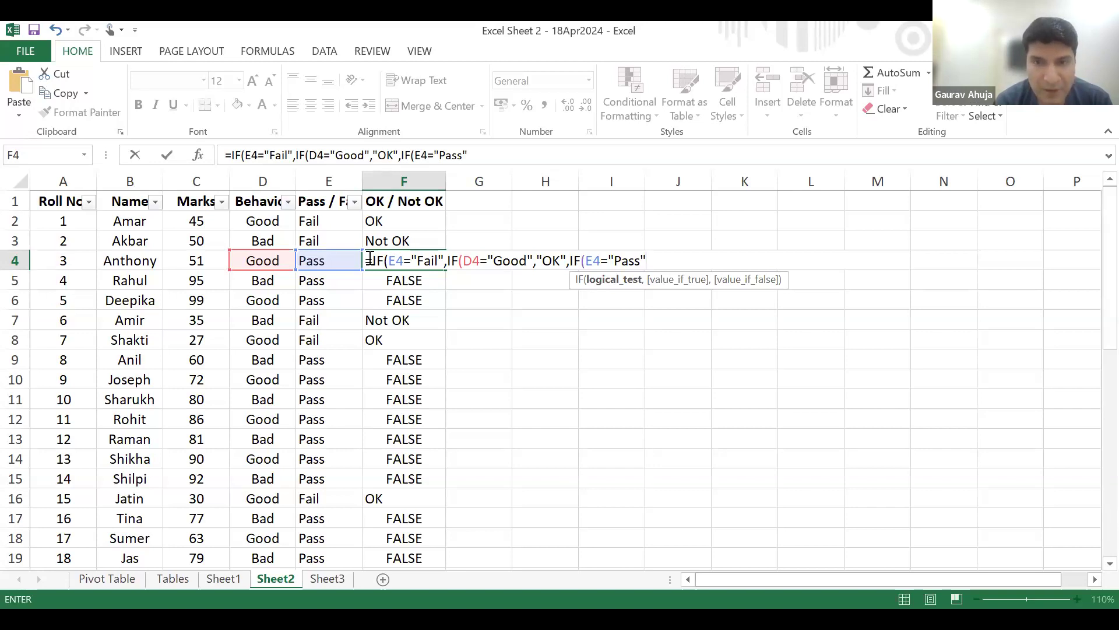
pyautogui.write(',')
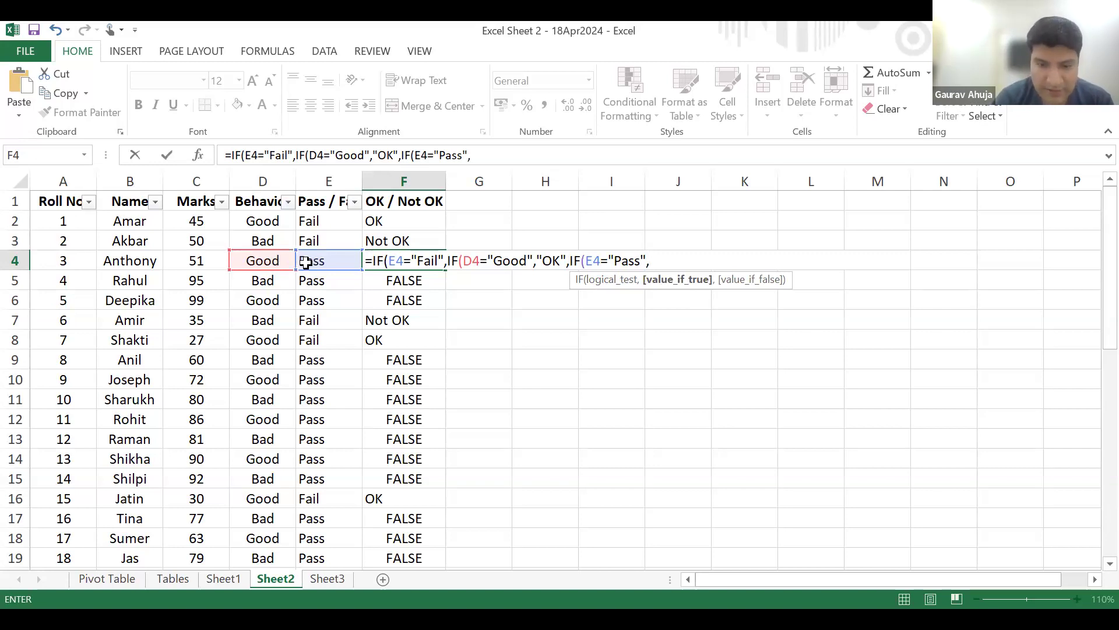
# Nest a fourth IF as the value_if_true of the E4="Pass" test, with the logical test D4="Good".
pyautogui.write('if')
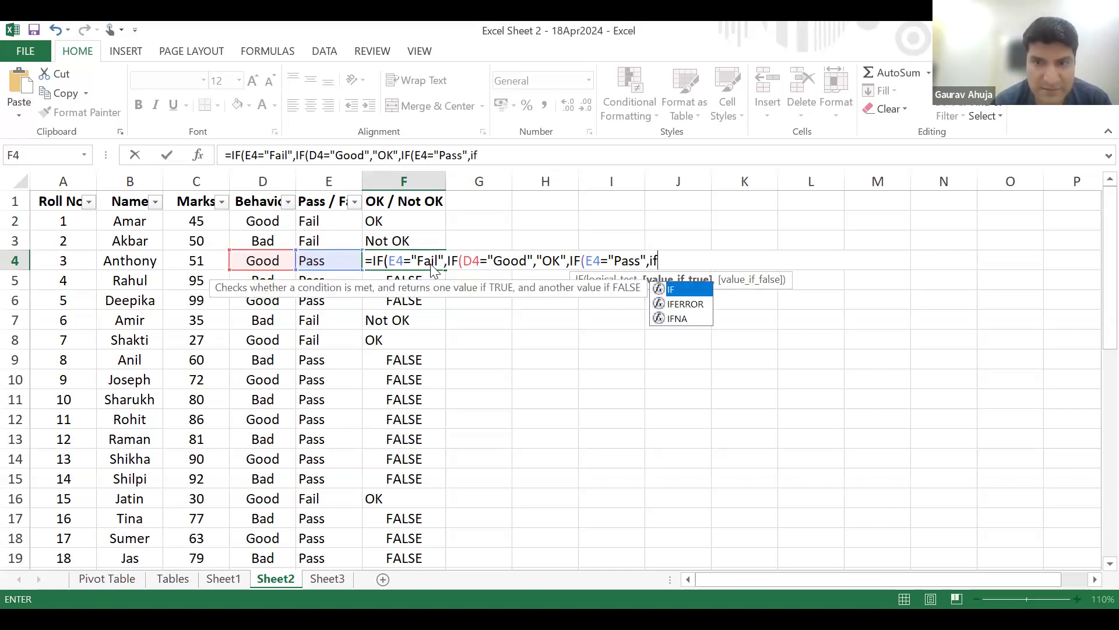
pyautogui.click(660, 279)
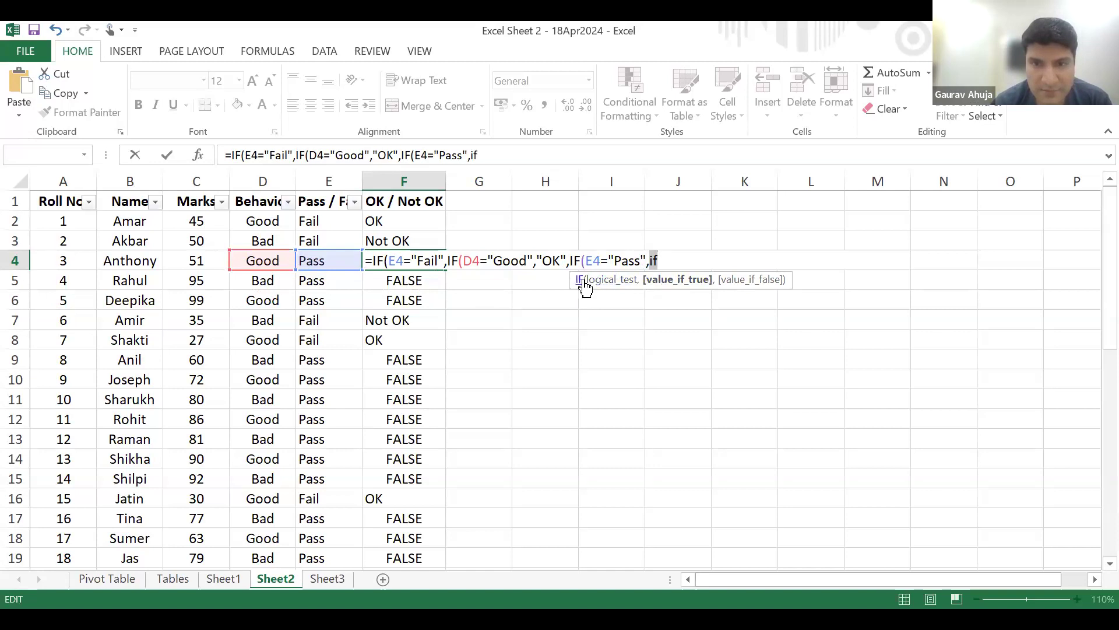
pyautogui.click(584, 281)
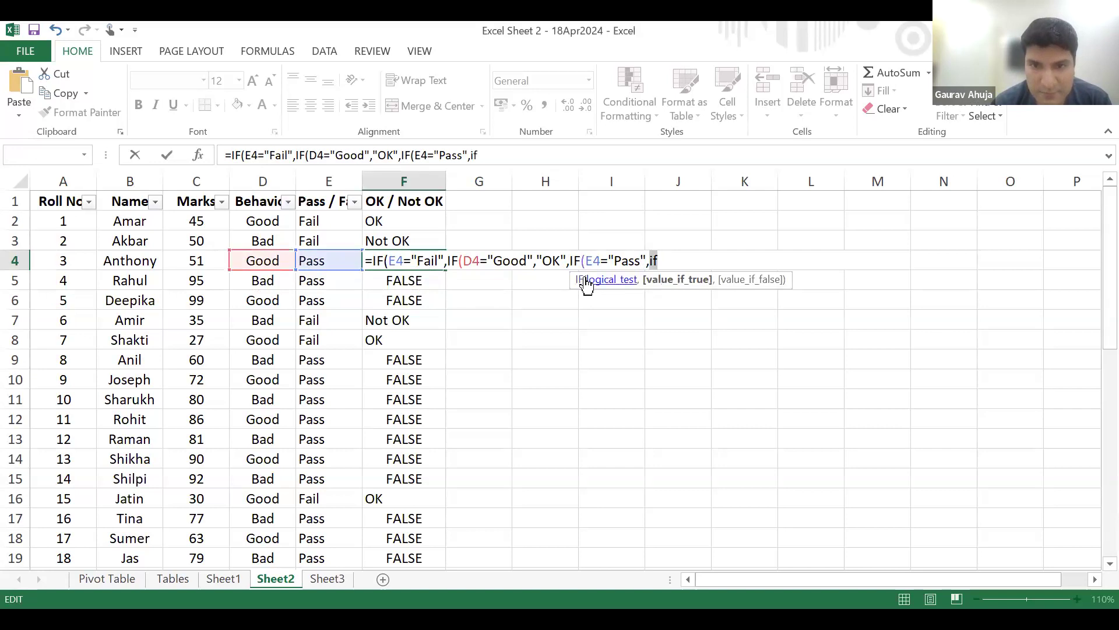
pyautogui.click(609, 281)
pyautogui.click(661, 252)
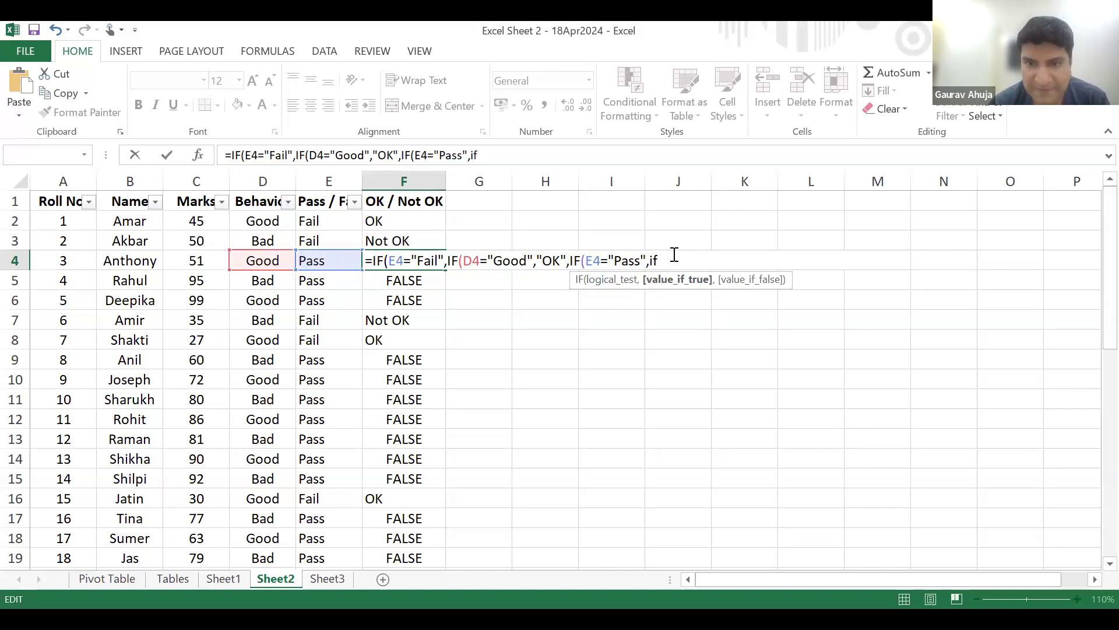
pyautogui.press('BackSpace')
pyautogui.press('BackSpace')
pyautogui.write('if')
pyautogui.doubleClick(679, 290)
pyautogui.click(266, 261)
pyautogui.write('=')
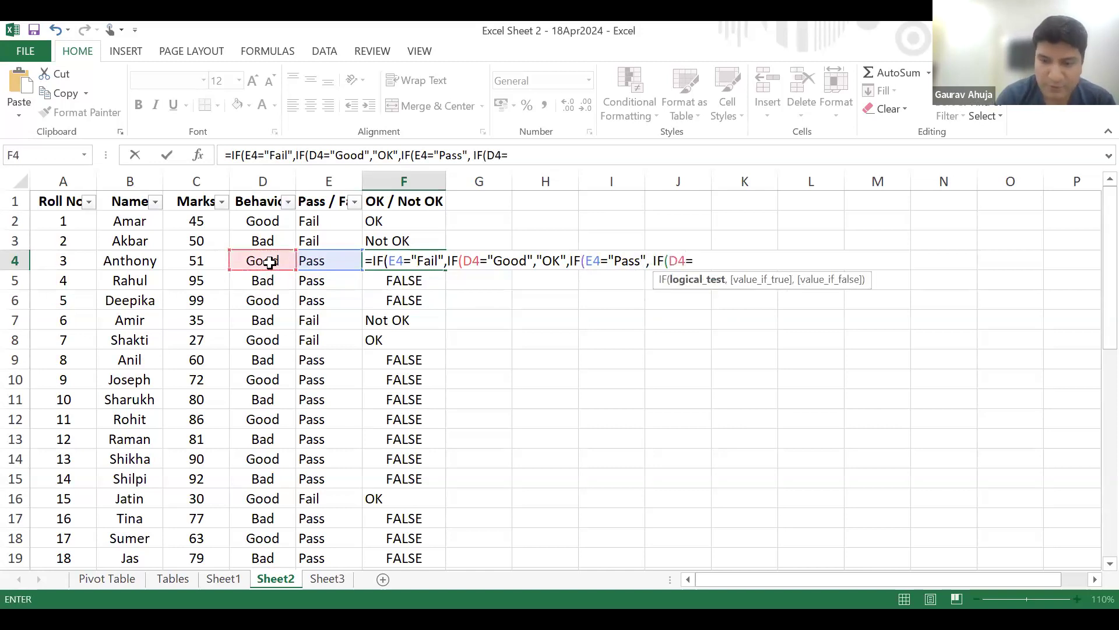
pyautogui.write('"Good')
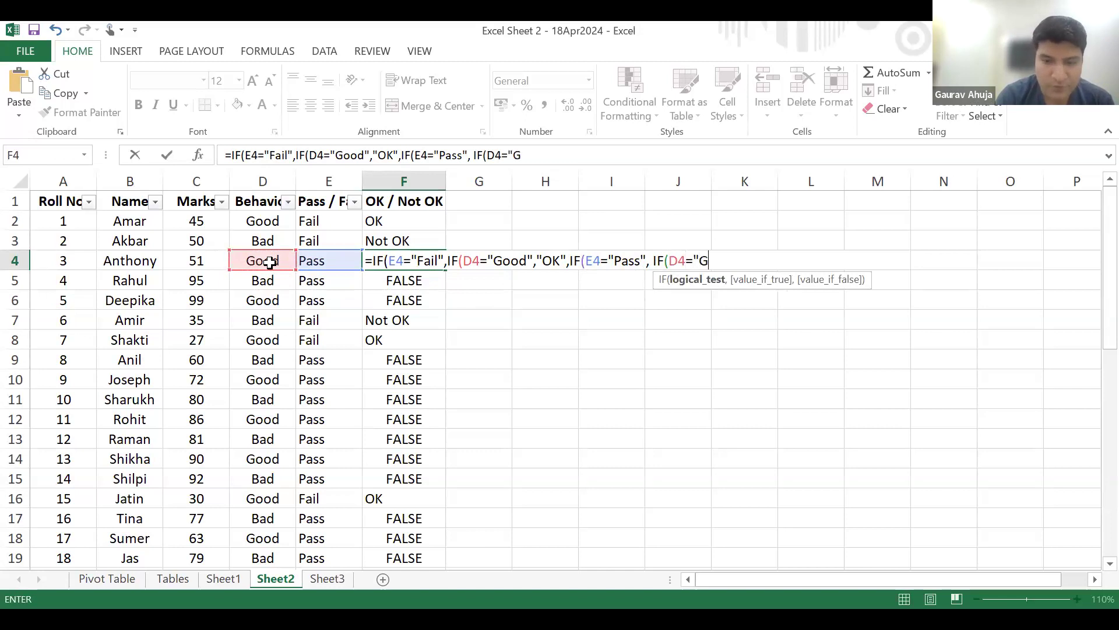
pyautogui.write('"')
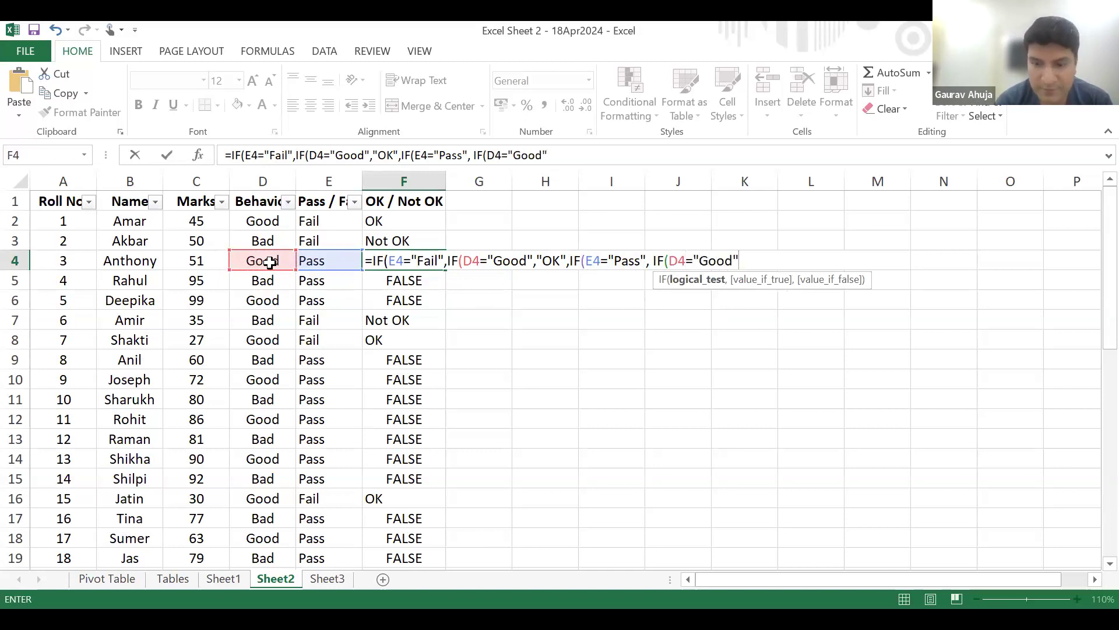
# Make the innermost IF return "OK" if true and "Not OK" if false, close all four IFs and enter the formula in F4.
pyautogui.write(', "OK",')
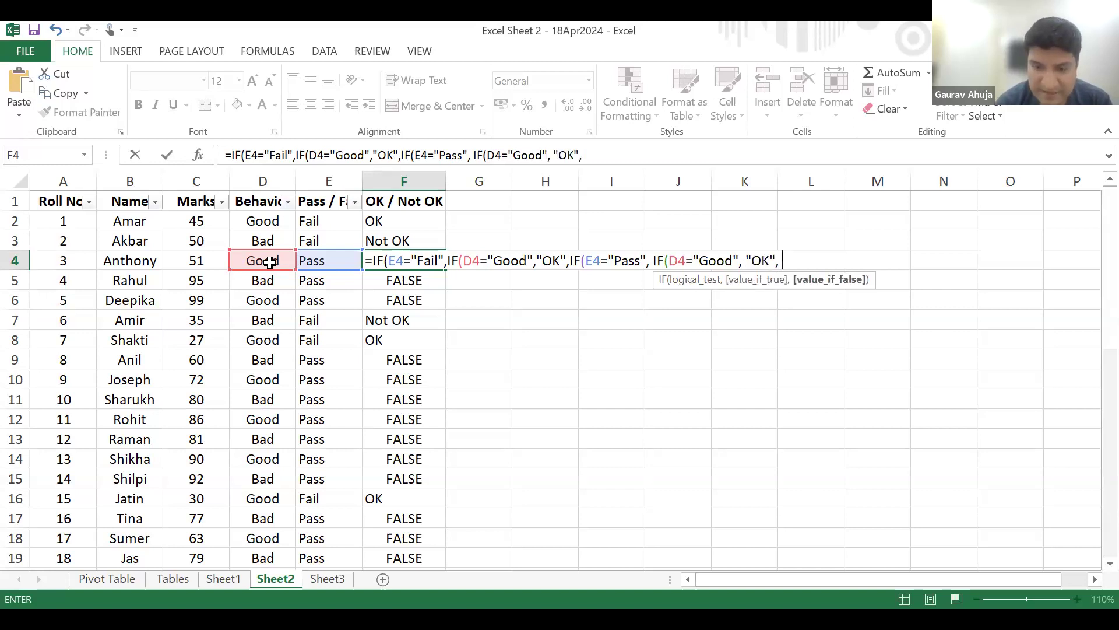
pyautogui.write(' "Not')
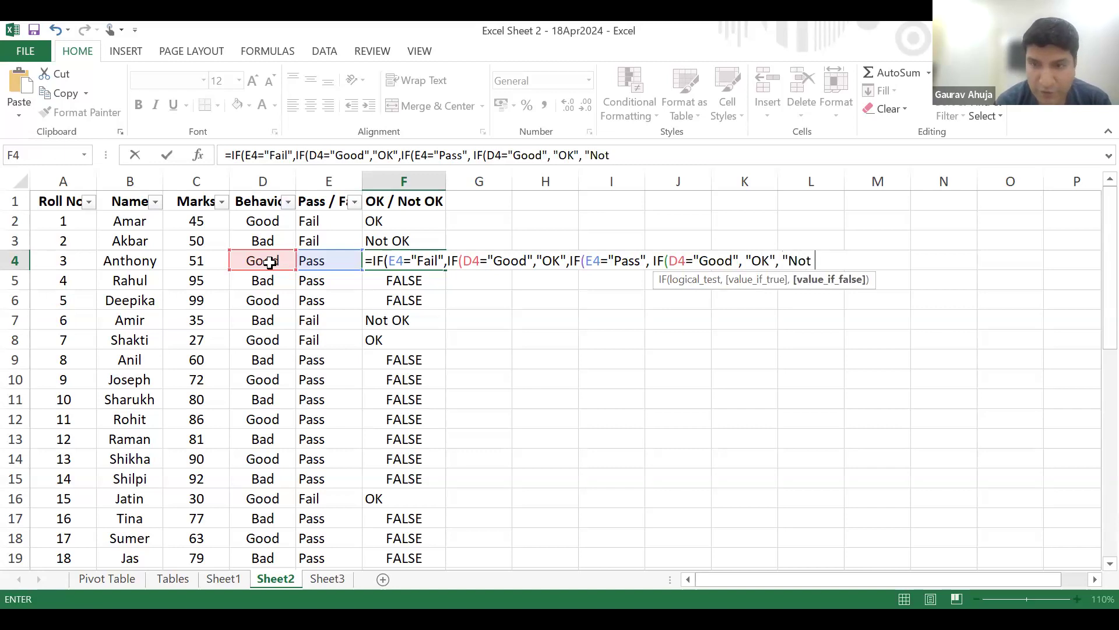
pyautogui.write(' OK"')
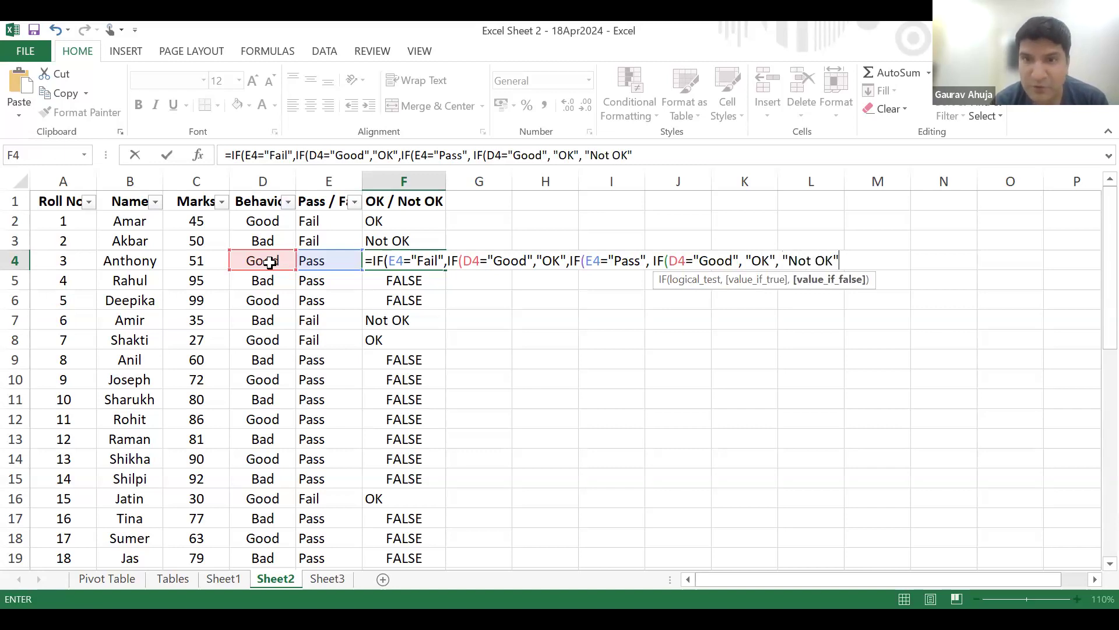
pyautogui.write(')')
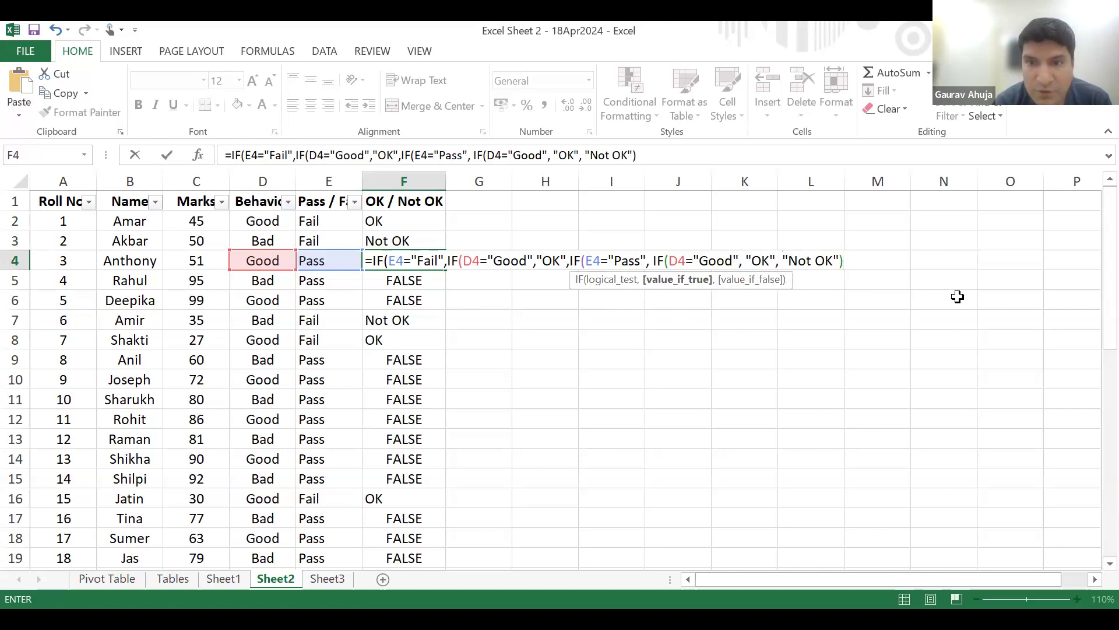
pyautogui.write(')')
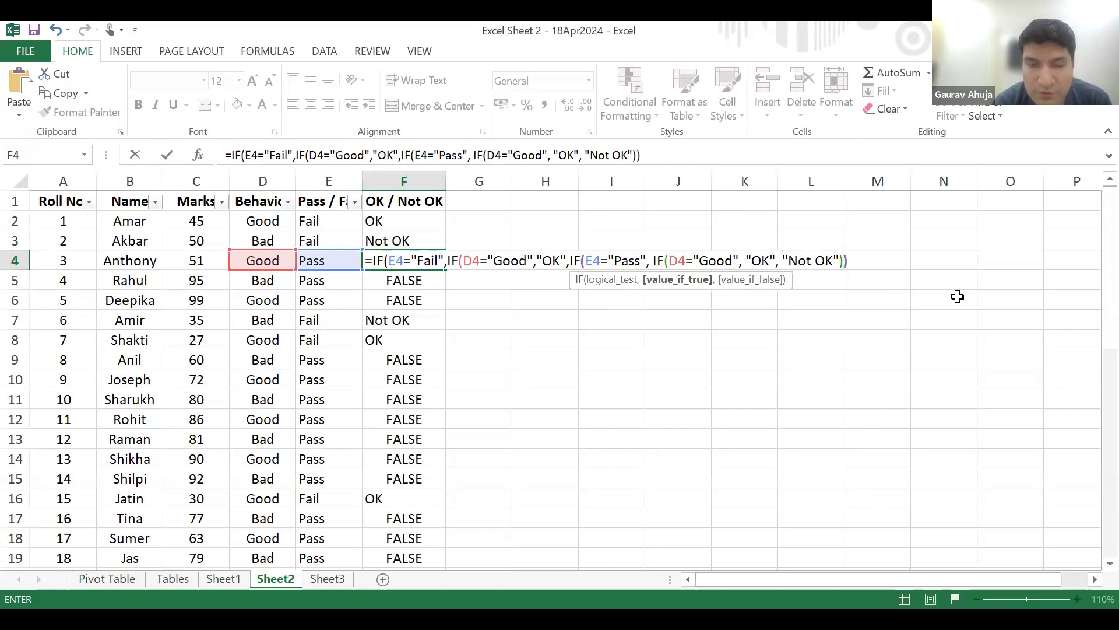
pyautogui.write('))')
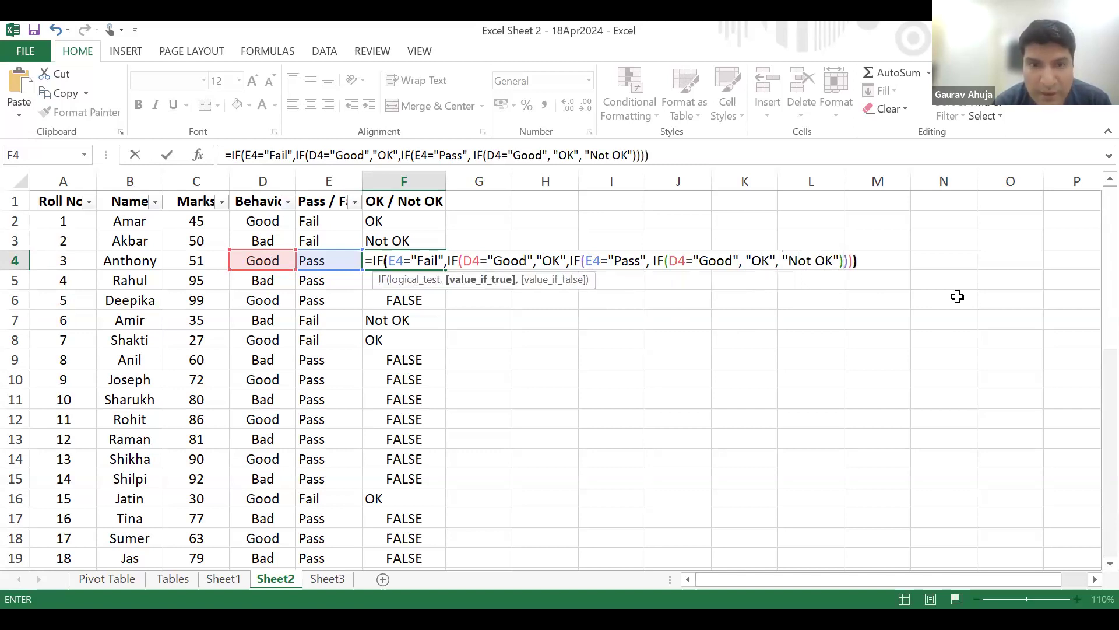
pyautogui.press('Return')
pyautogui.press('Up')
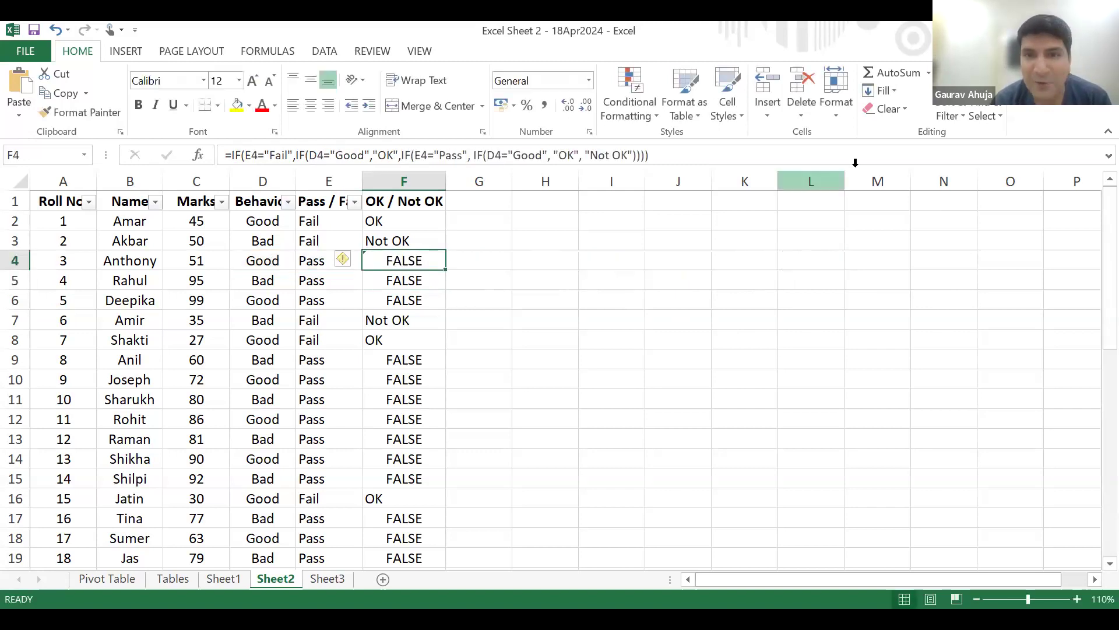
pyautogui.click(740, 160)
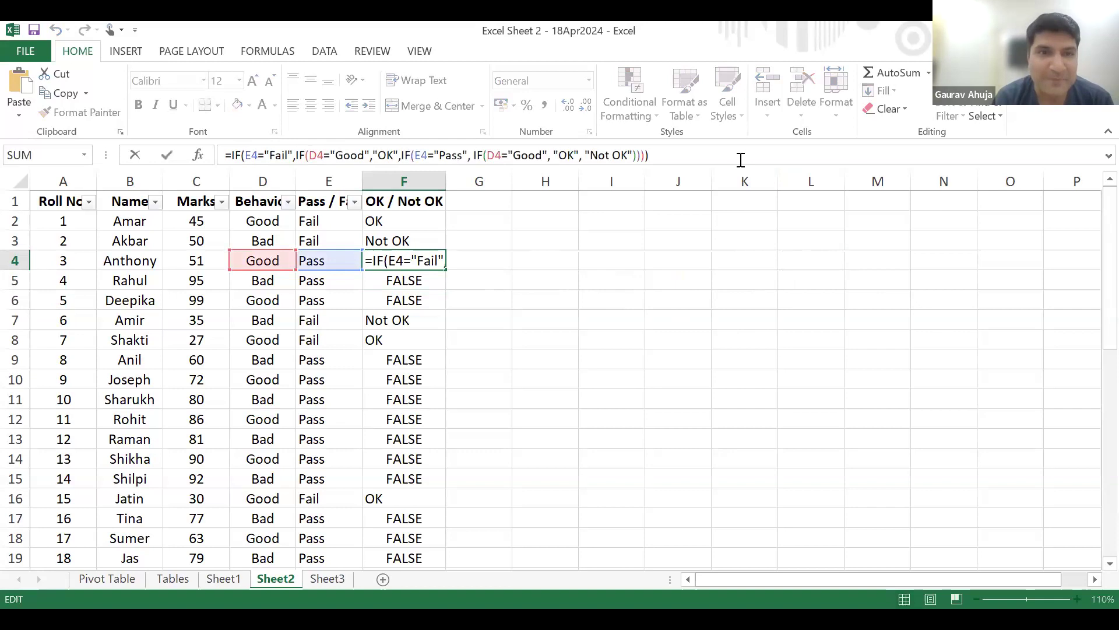
pyautogui.write(')')
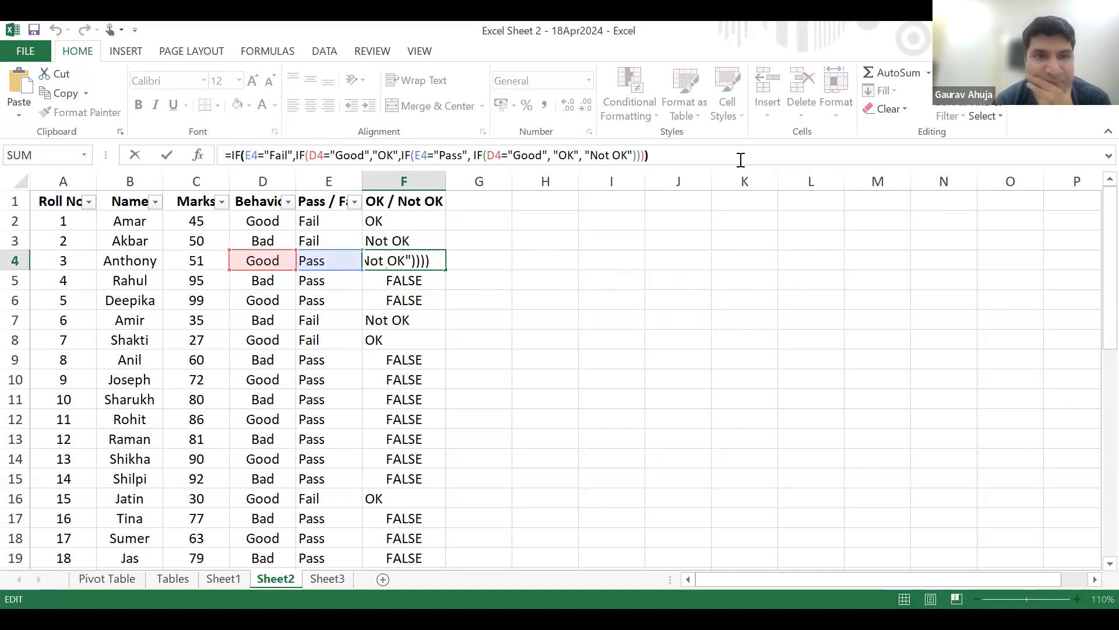
pyautogui.hotkey('shift', 'End')
pyautogui.press('Delete')
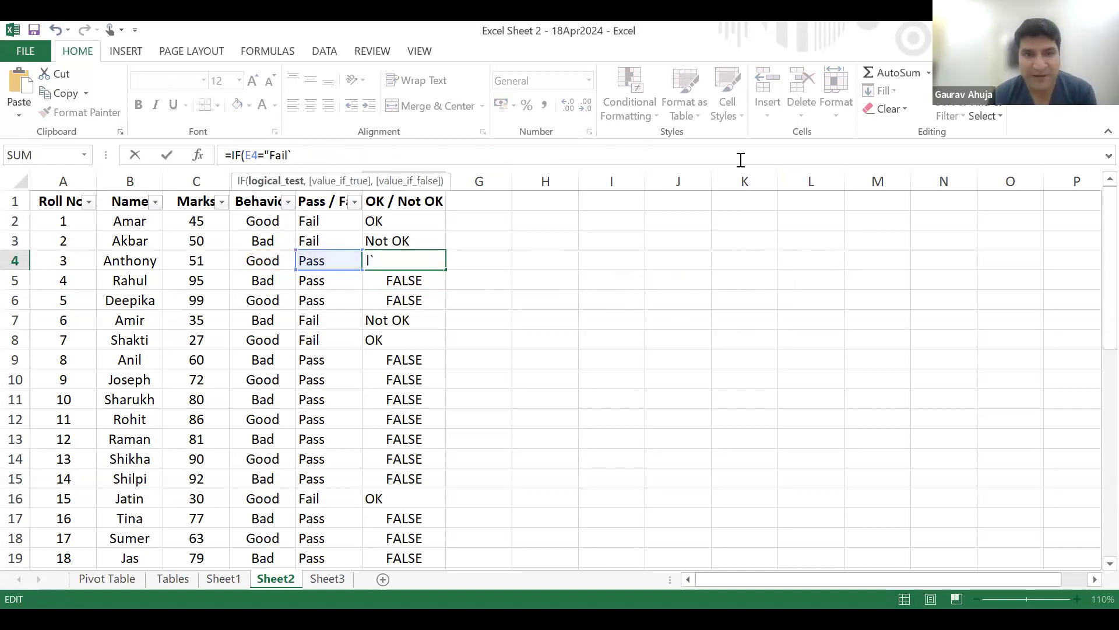
pyautogui.press('Escape')
pyautogui.press('Up')
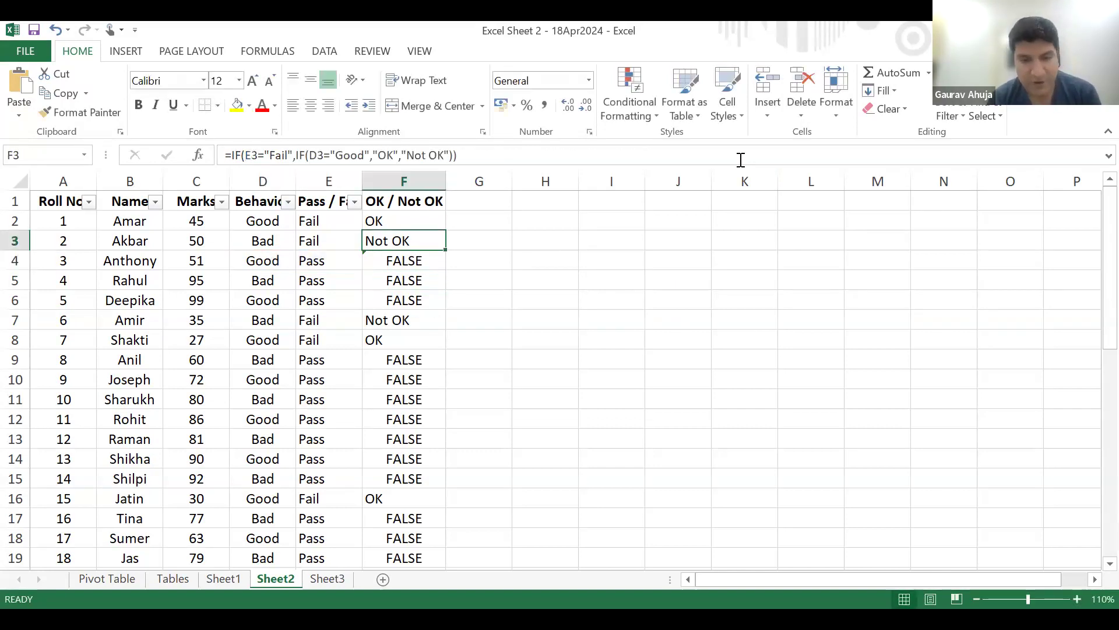
pyautogui.hotkey('ctrl', 'c')
pyautogui.press('Down')
pyautogui.press('Escape')
pyautogui.click(745, 156)
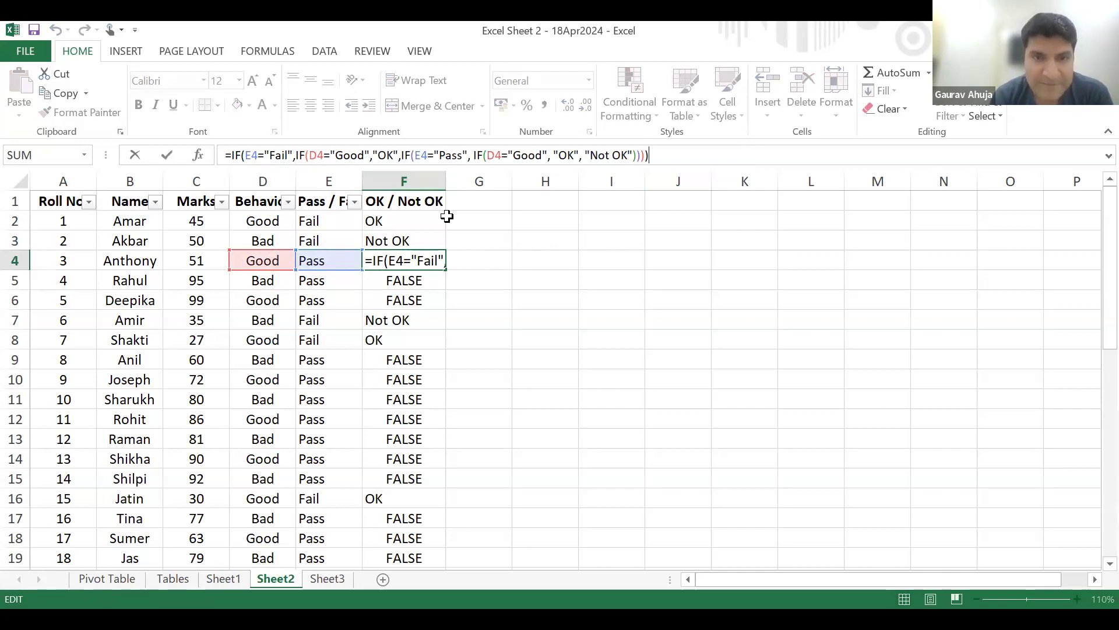
# Copy the formula from F2 into F4, replacing the formula there.
pyautogui.click(403, 223)
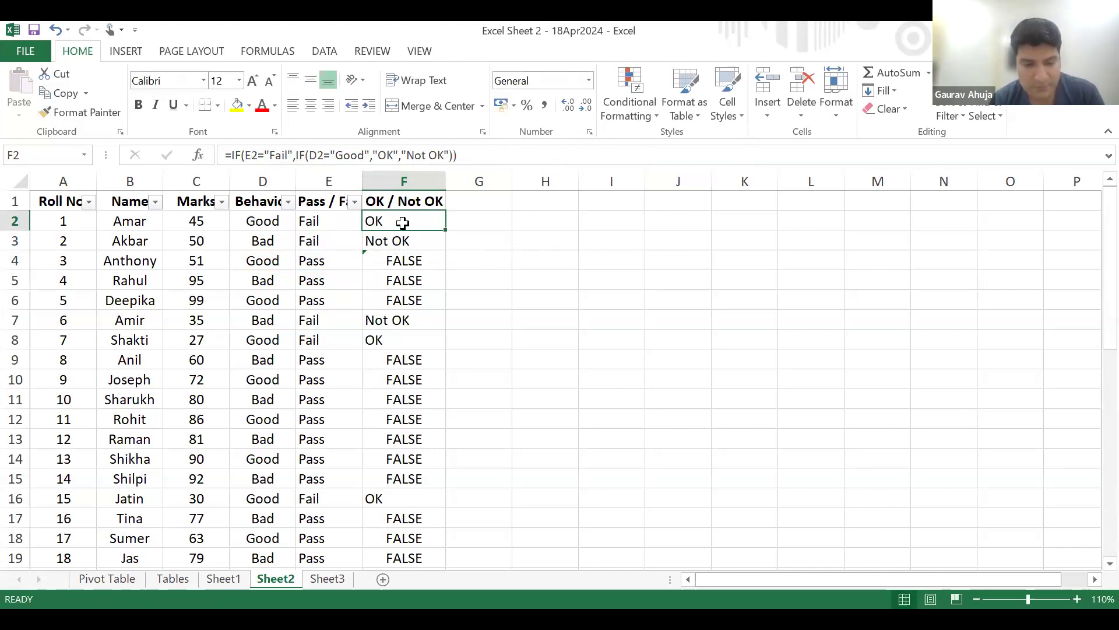
pyautogui.hotkey('ctrl', 'c')
pyautogui.press('Down')
pyautogui.press('Down')
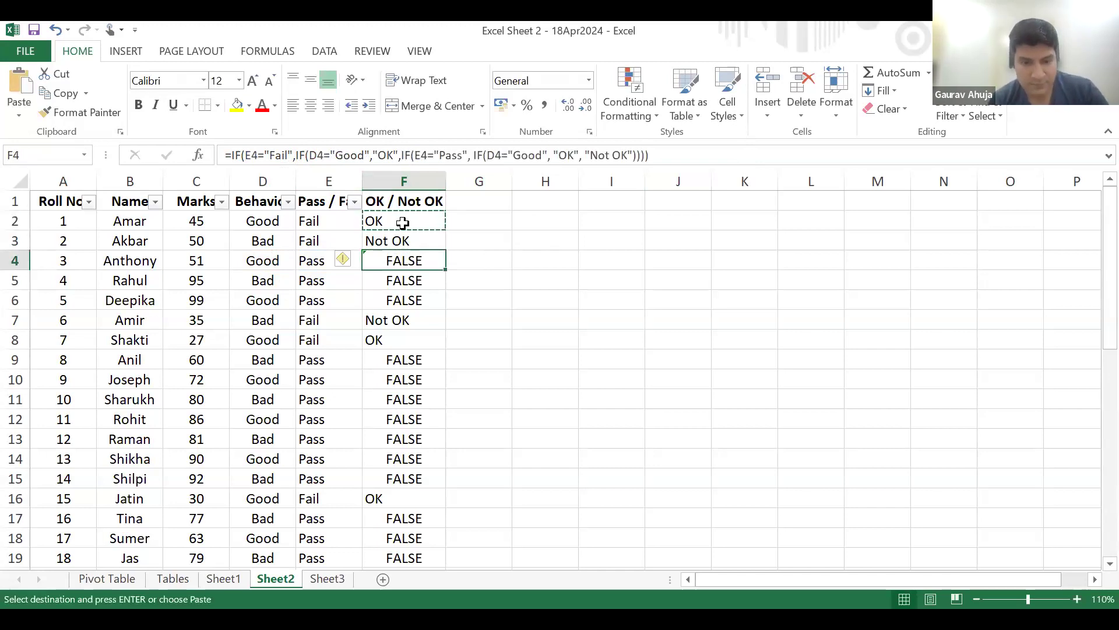
pyautogui.hotkey('ctrl', 'v')
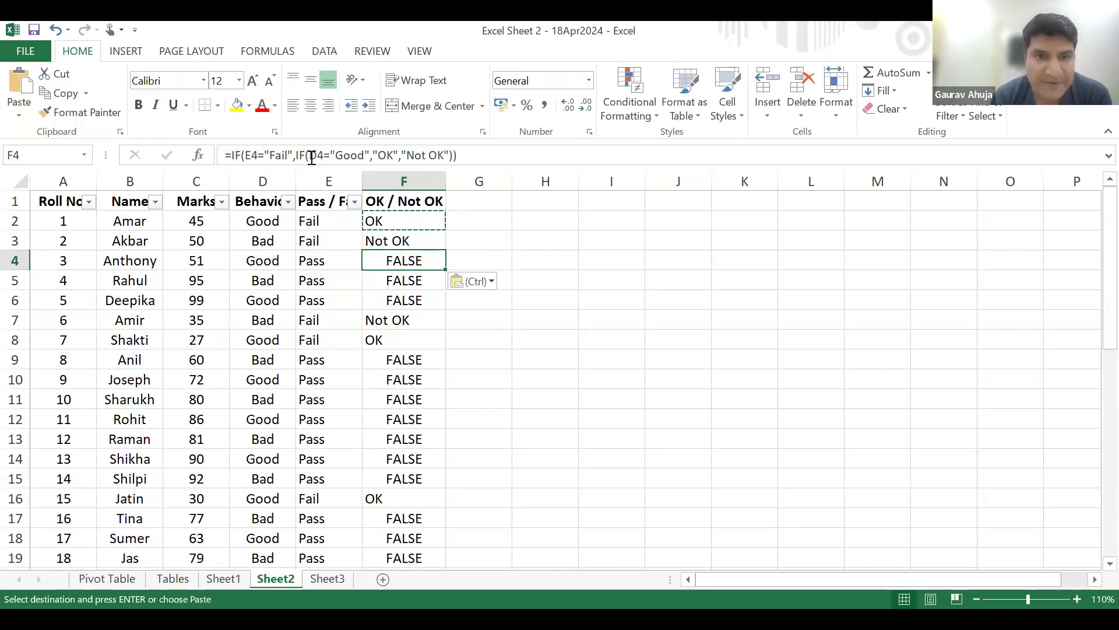
# Replace the final closing parenthesis of F4's formula with a comma to start the outer IF's value_if_false argument.
pyautogui.click(403, 155)
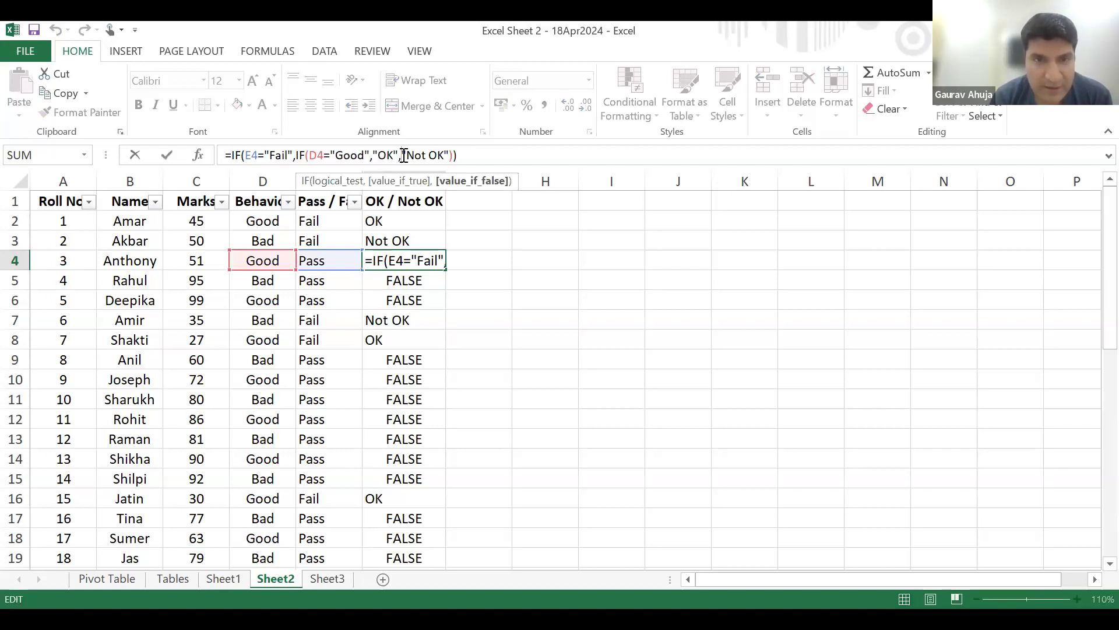
pyautogui.press('Right')
pyautogui.press('Right')
pyautogui.press('Right')
pyautogui.press('Right')
pyautogui.press('Right')
pyautogui.press('Right')
pyautogui.press('Right')
pyautogui.press('Right')
pyautogui.press('Right')
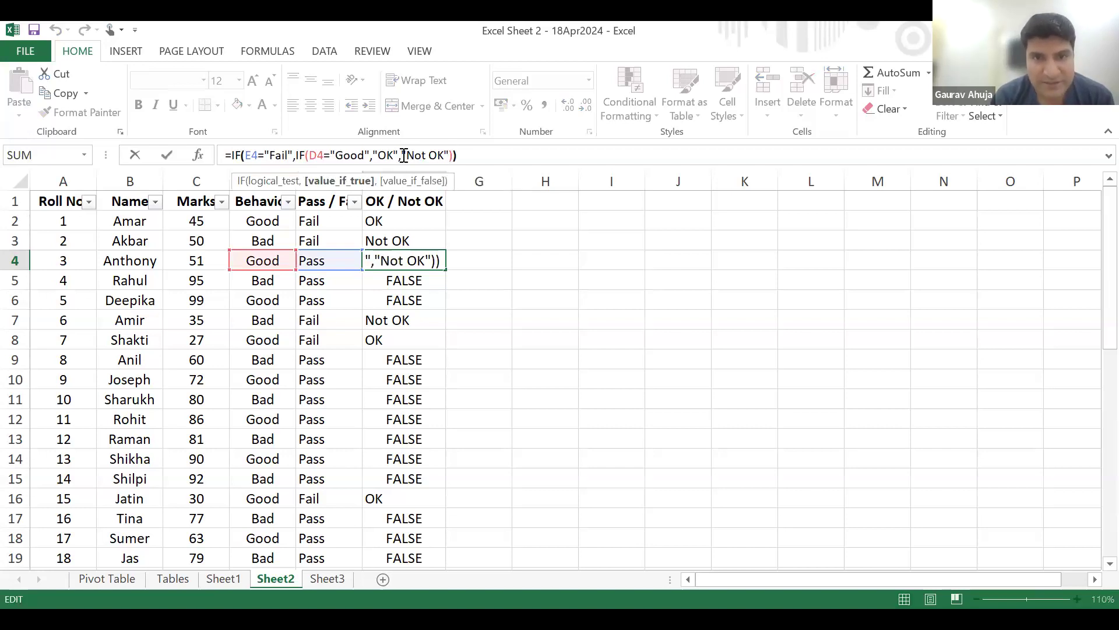
pyautogui.press('BackSpace')
pyautogui.write(',')
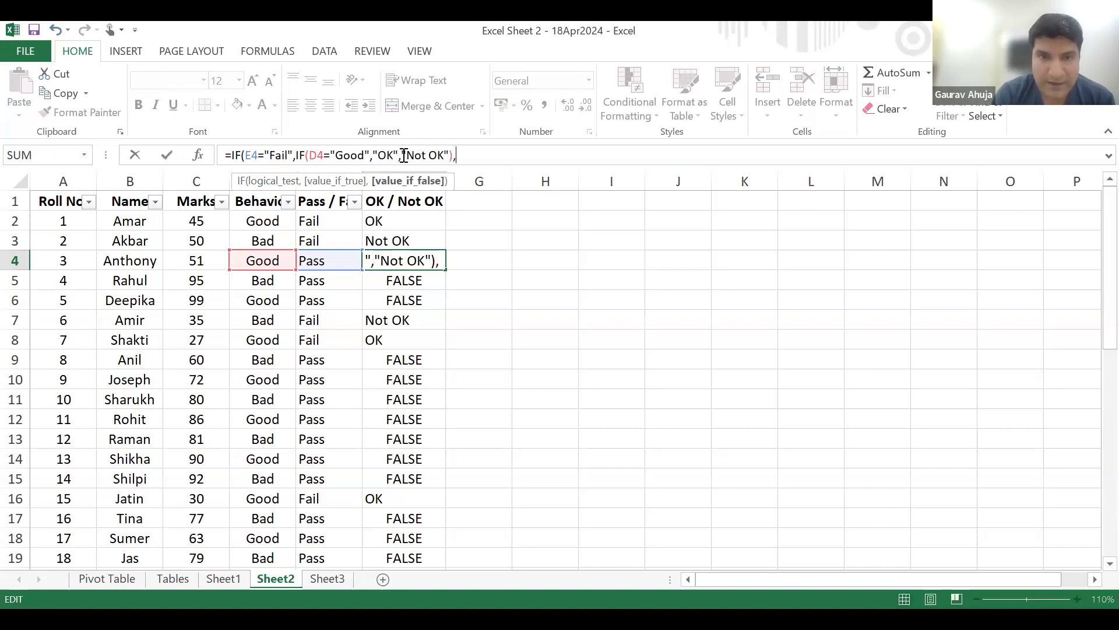
# Nest an IF as the value_if_false of the Fail test, with the logical test E4="Pass".
pyautogui.write(' if')
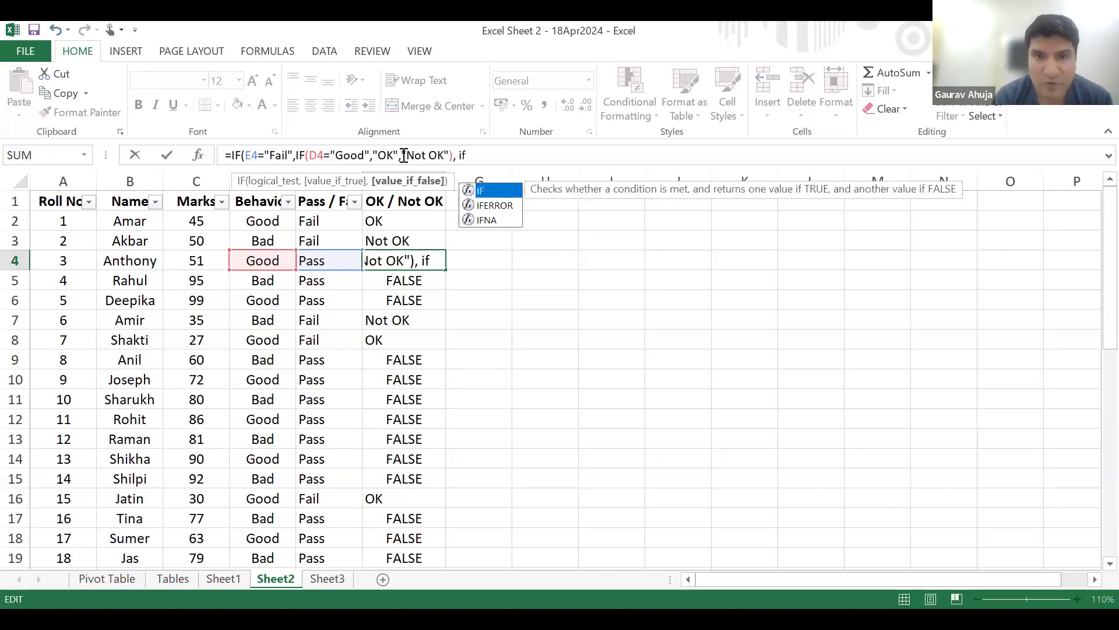
pyautogui.doubleClick(492, 192)
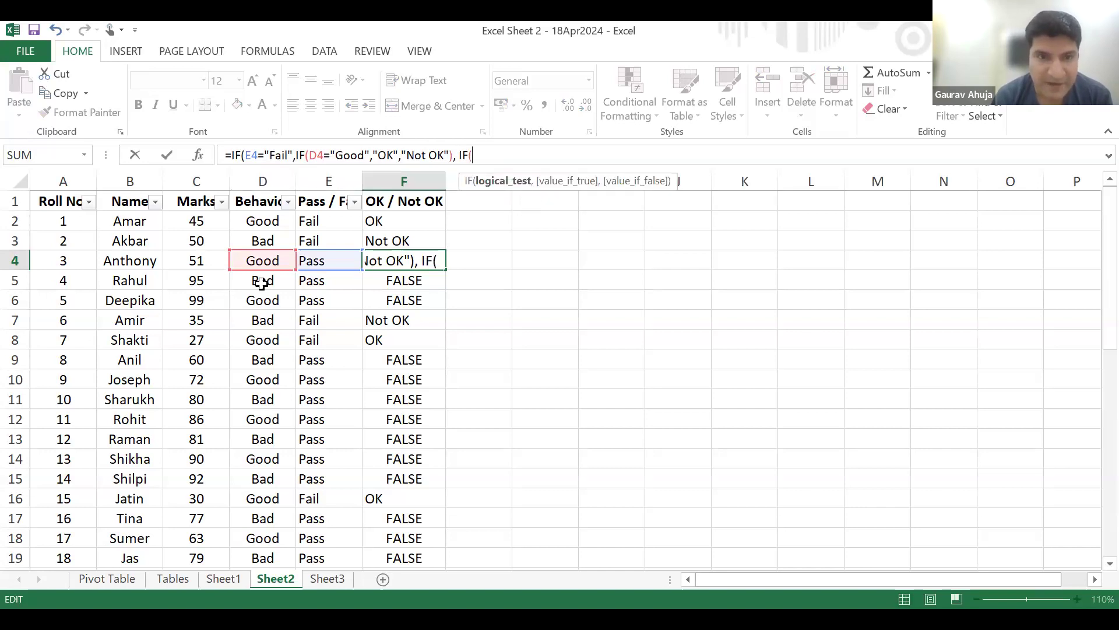
pyautogui.click(317, 260)
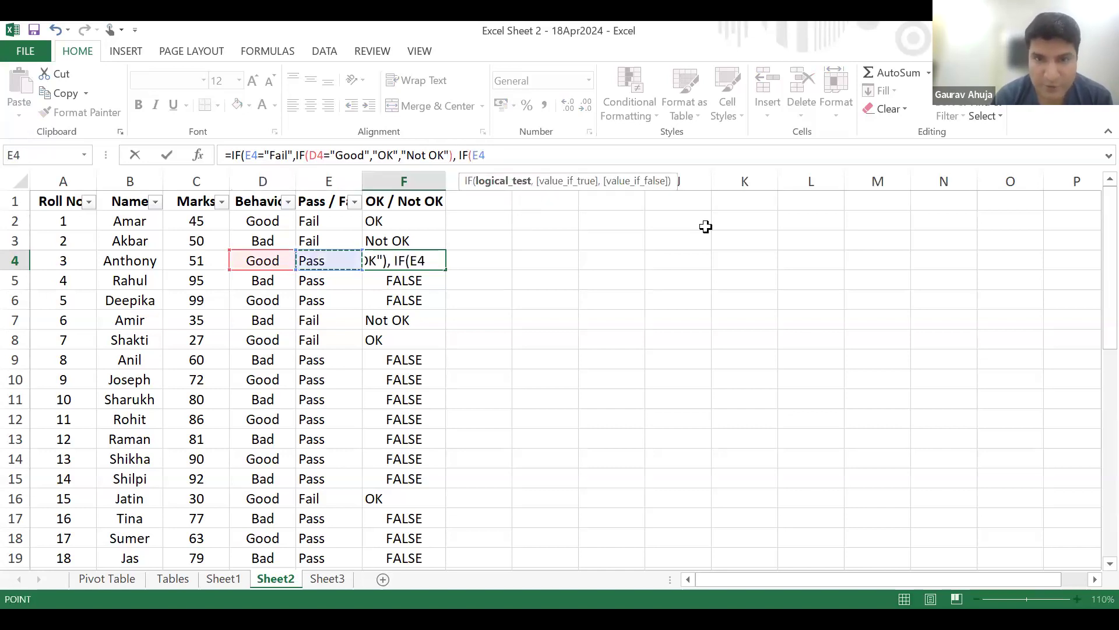
pyautogui.write('="Pass"')
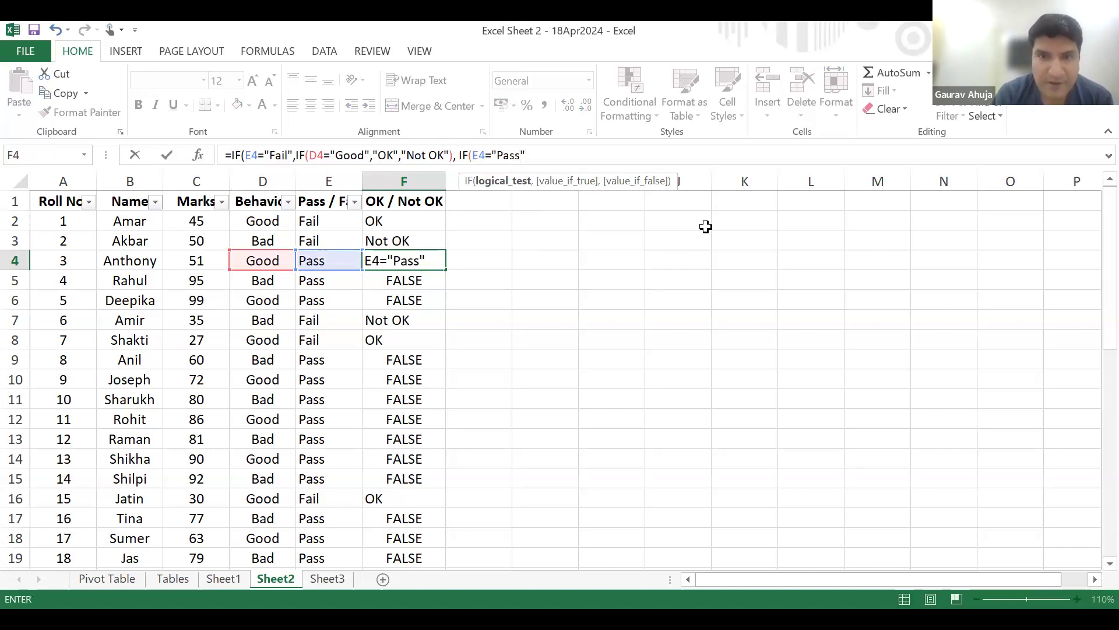
pyautogui.write(',')
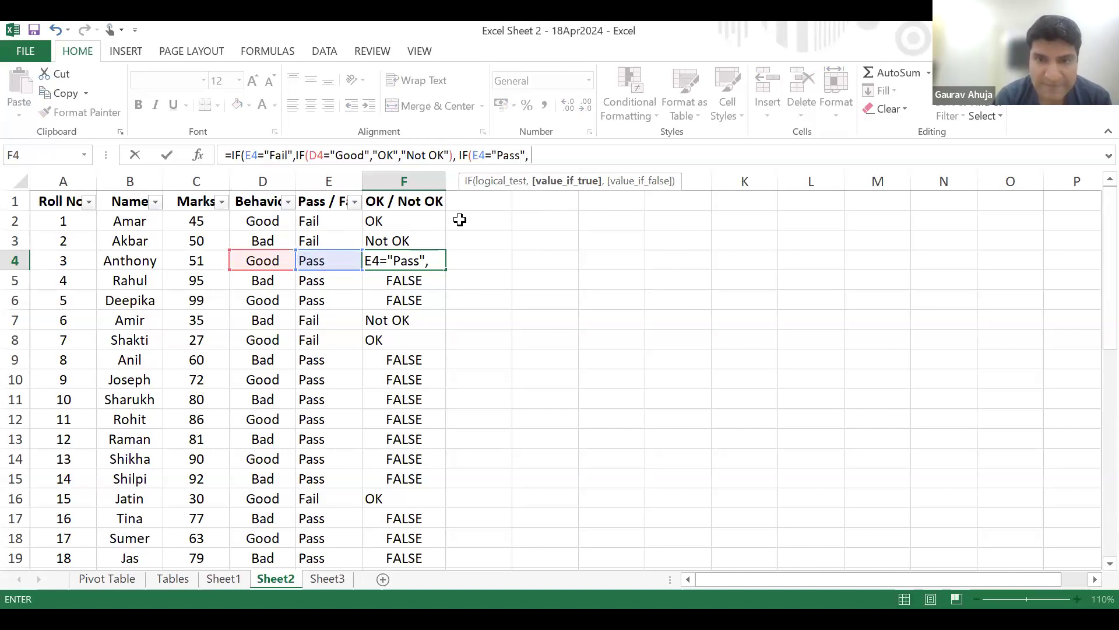
# Nest another IF as the value_if_true of the E4="Pass" test, with the logical test D4="Good".
pyautogui.write(' if')
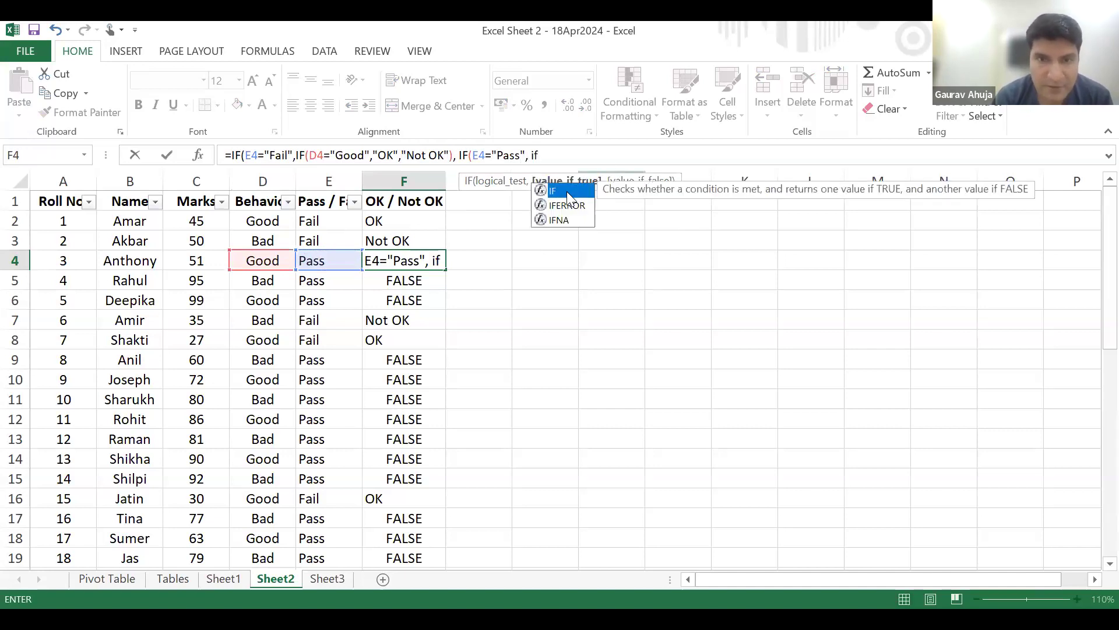
pyautogui.press('Tab')
pyautogui.click(269, 260)
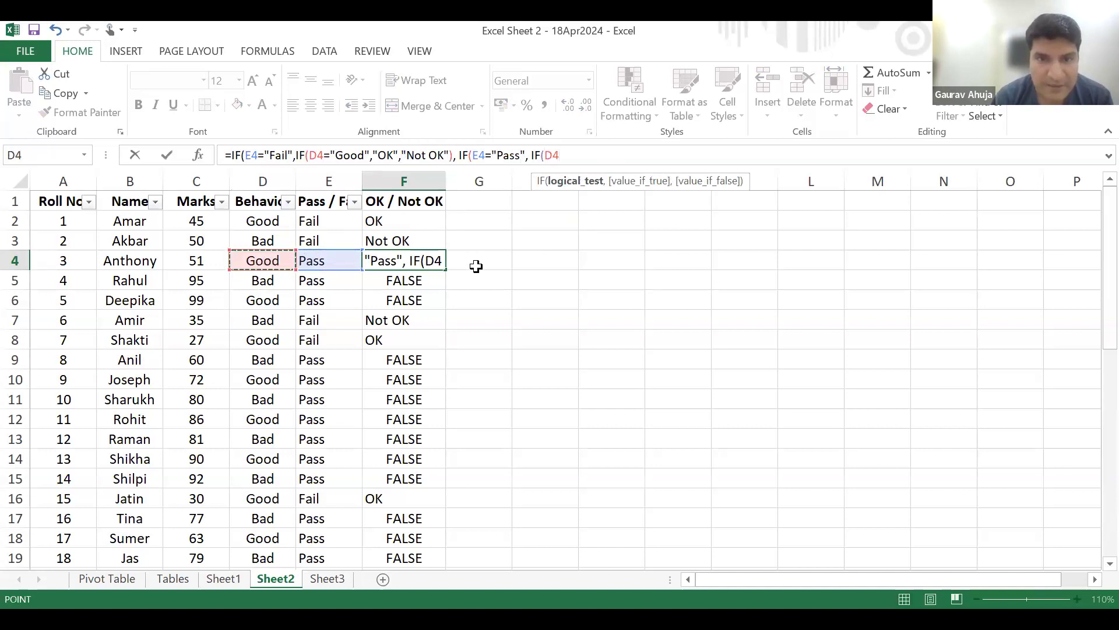
pyautogui.write('="Good"')
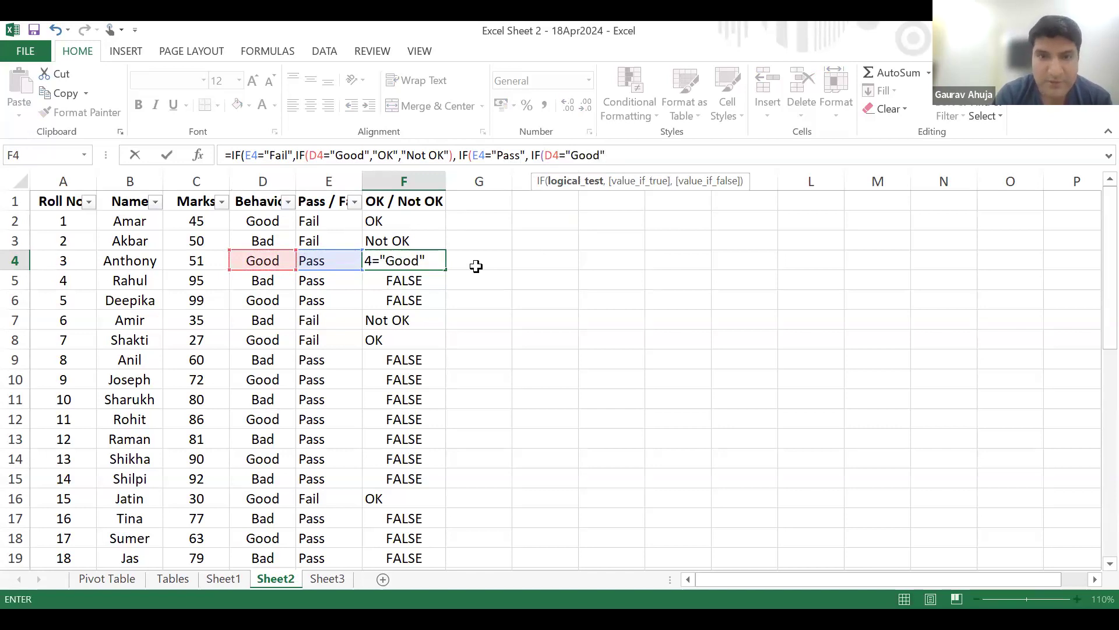
# Make the innermost IF return "OK" if true and "Not OK" if false, close the three open IFs and enter the formula.
pyautogui.write(', "Ok')
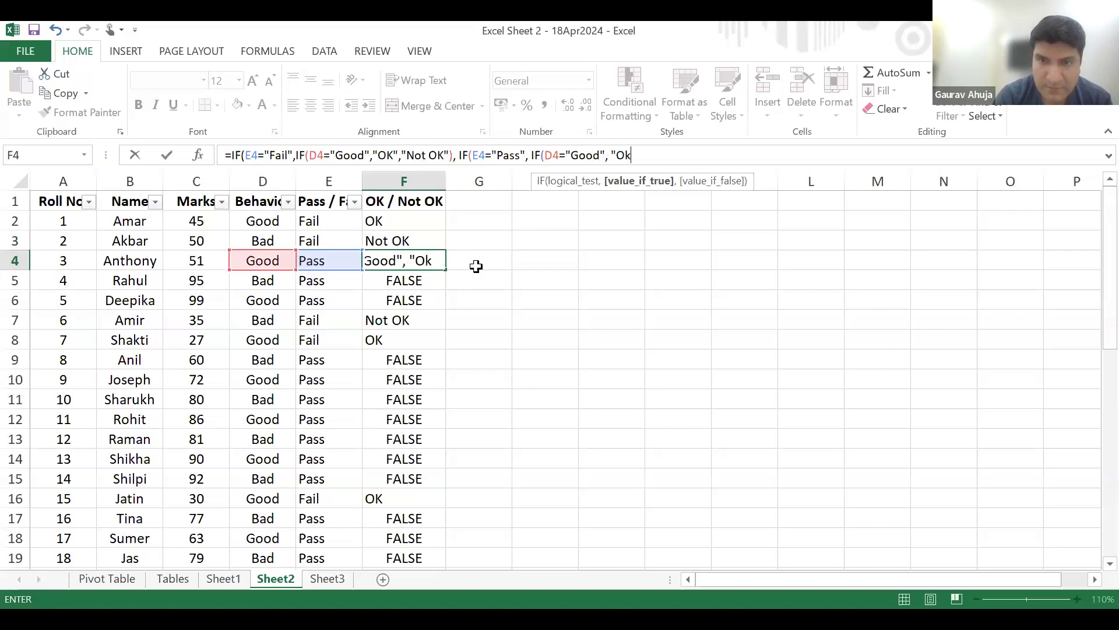
pyautogui.press('BackSpace')
pyautogui.write('K", "Not OK')
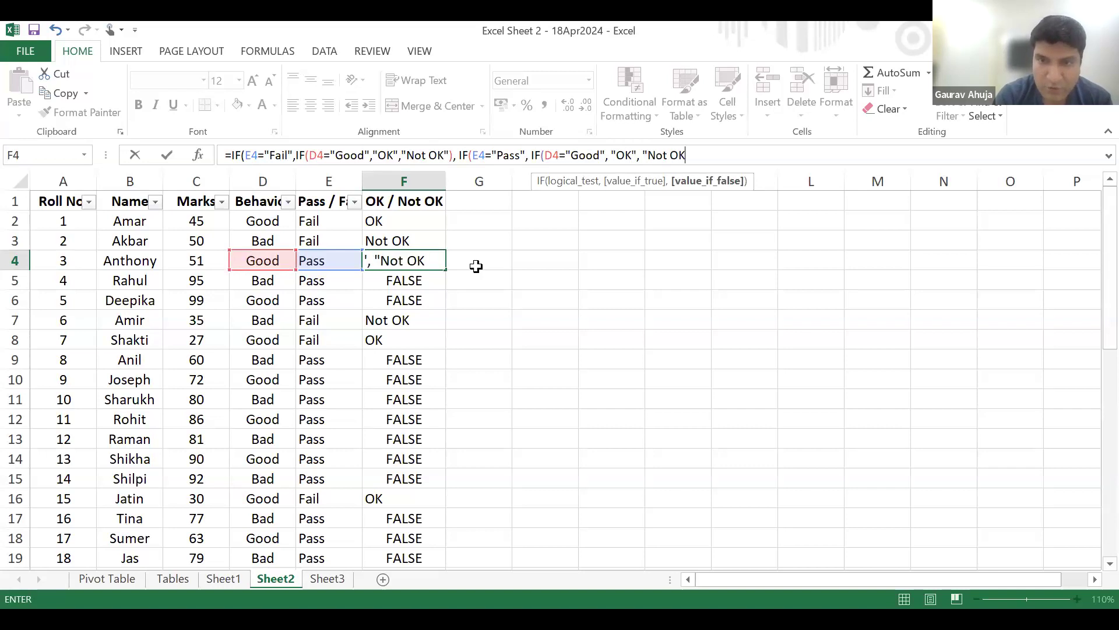
pyautogui.write('")')
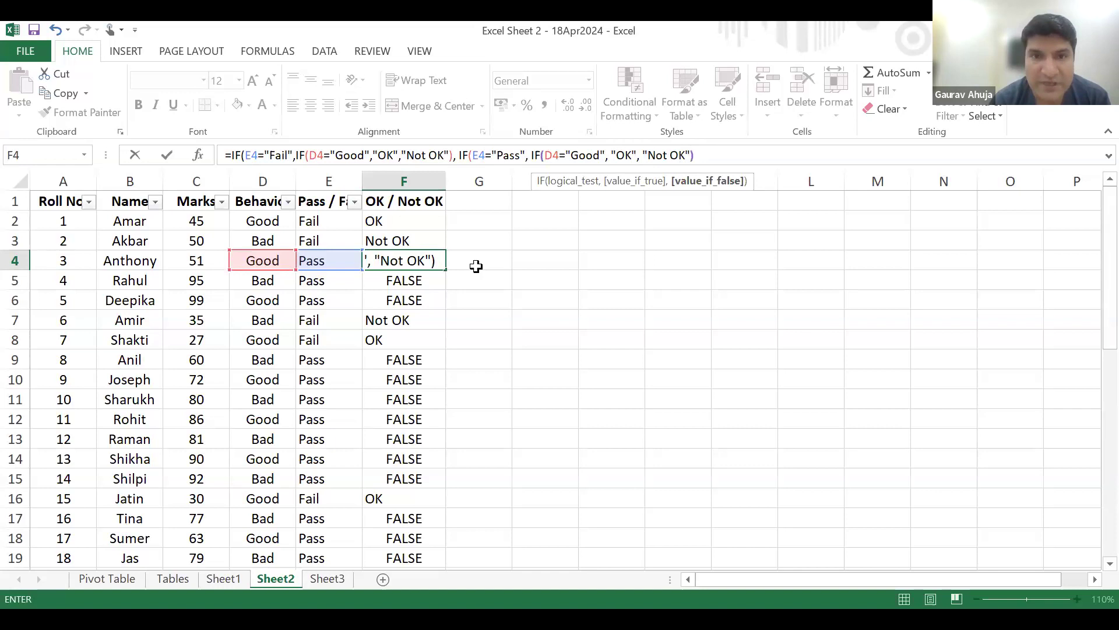
pyautogui.write('))')
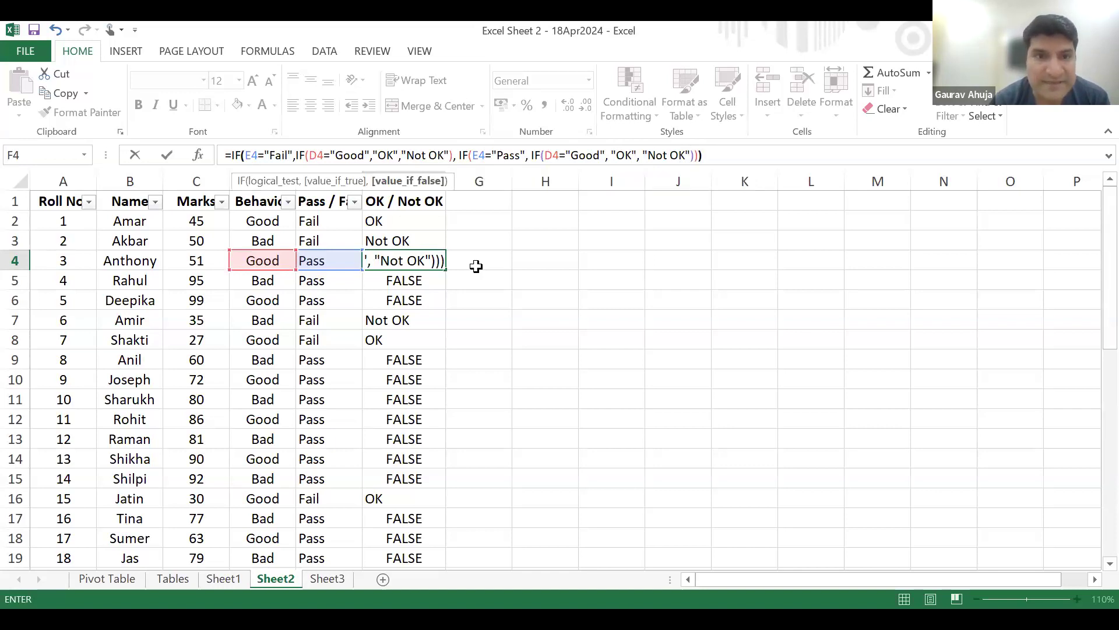
pyautogui.press('Return')
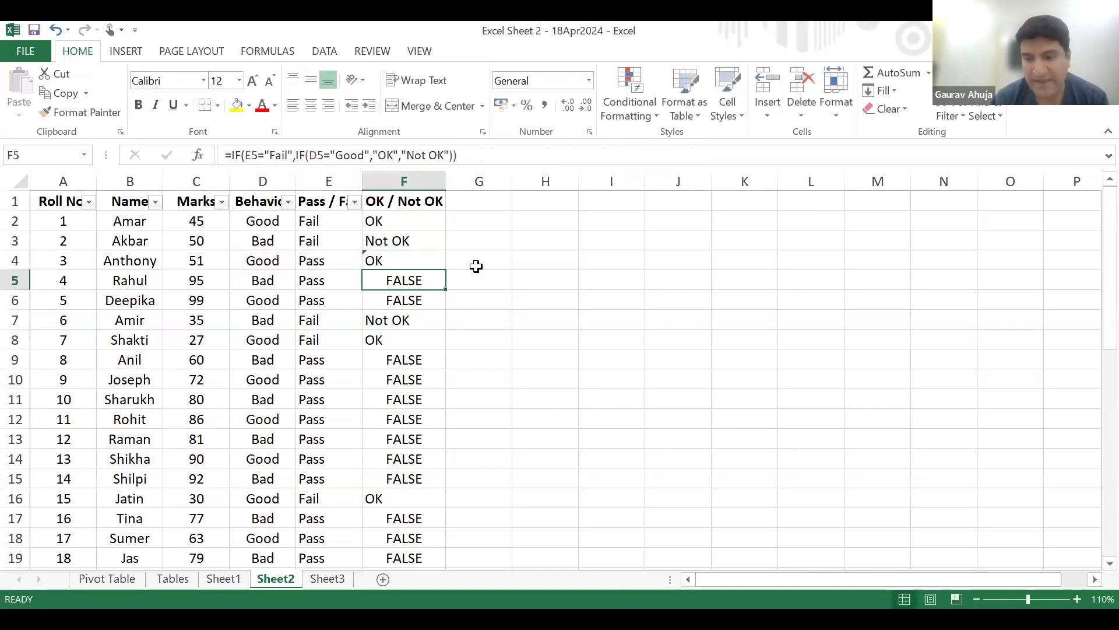
# Fill F4's nested IF formula down the OK / Not OK column and look over the results.
pyautogui.press('Up')
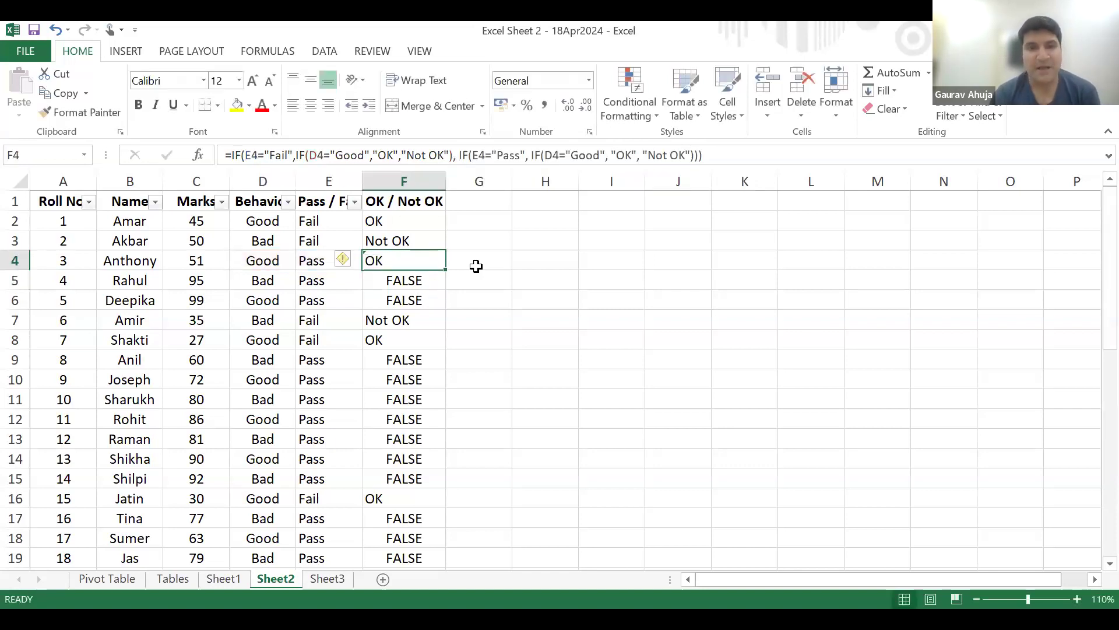
pyautogui.doubleClick(442, 269)
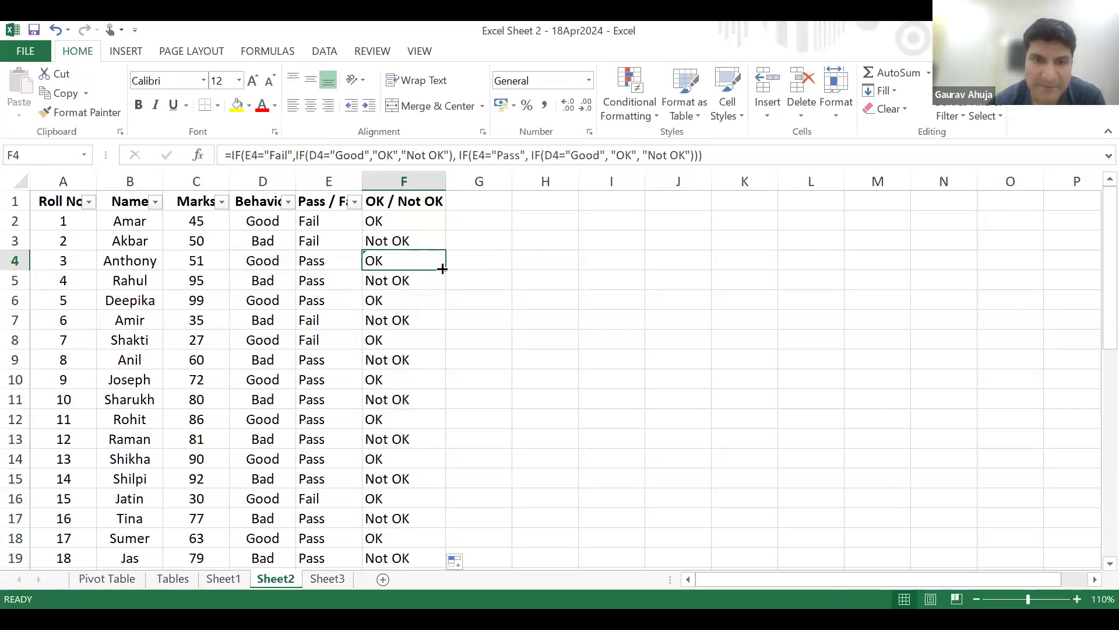
pyautogui.click(430, 221)
pyautogui.moveTo(429, 220); pyautogui.dragTo(420, 300)
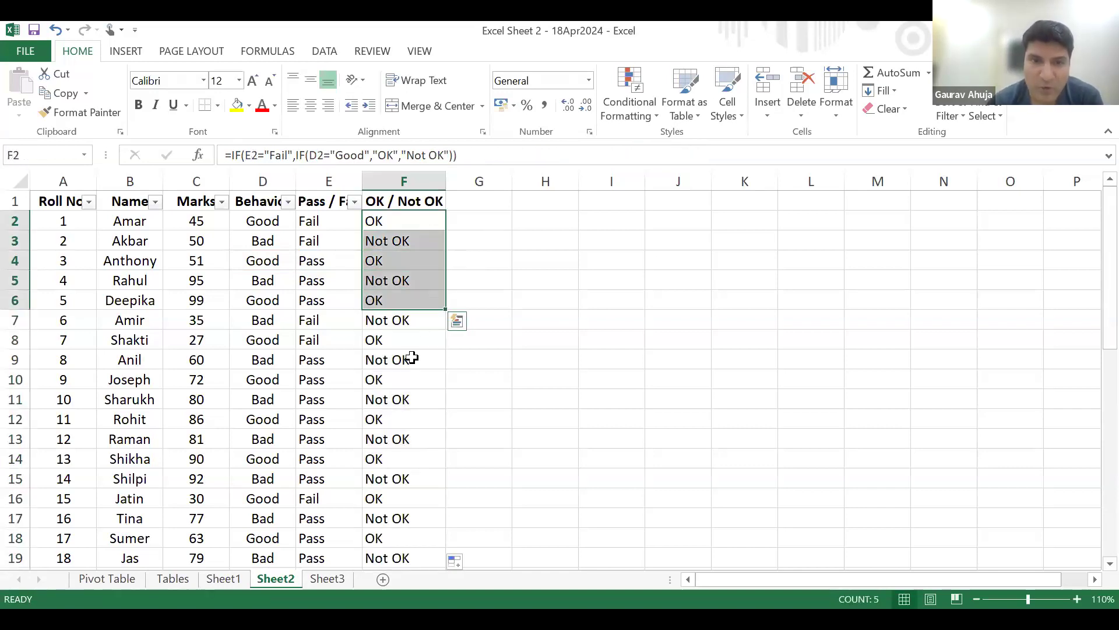
pyautogui.scroll(-5, 412, 358)
pyautogui.scroll(-2, 411, 369)
pyautogui.scroll(8, 409, 367)
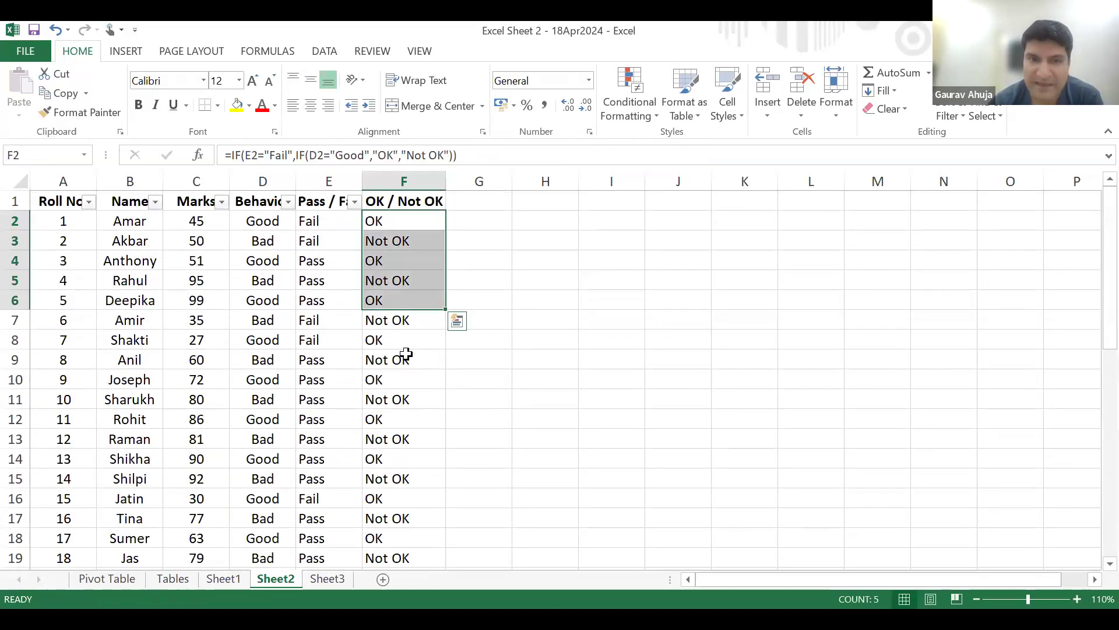
# Compare the formulas in F2 and F4, highlighting the Fail part of F4's formula without changing it.
pyautogui.click(389, 225)
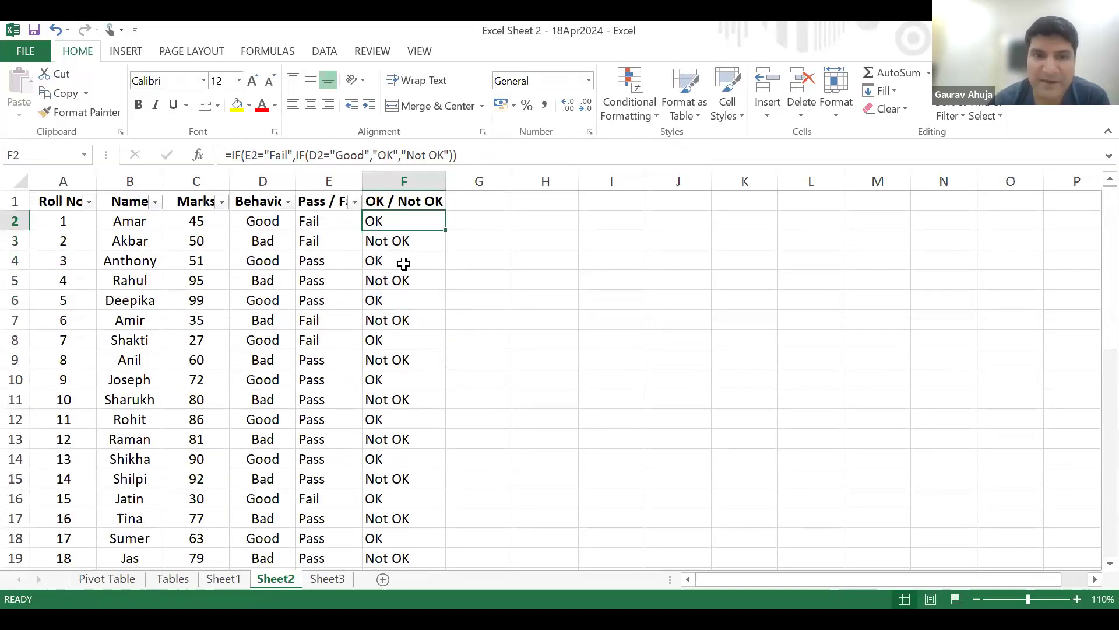
pyautogui.click(403, 260)
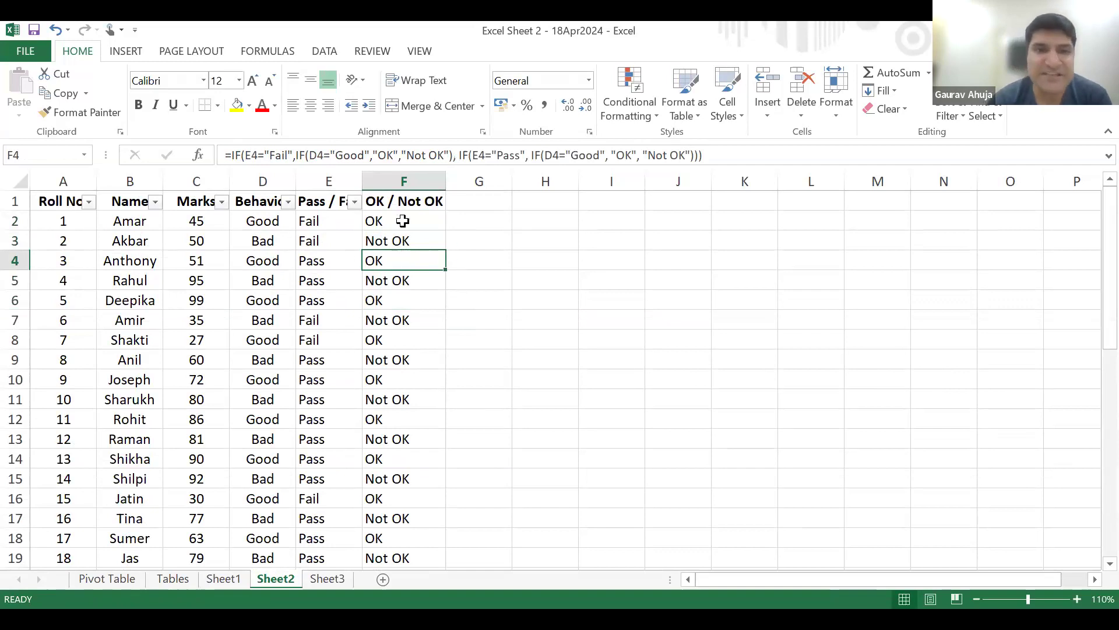
pyautogui.moveTo(457, 155); pyautogui.dragTo(235, 141)
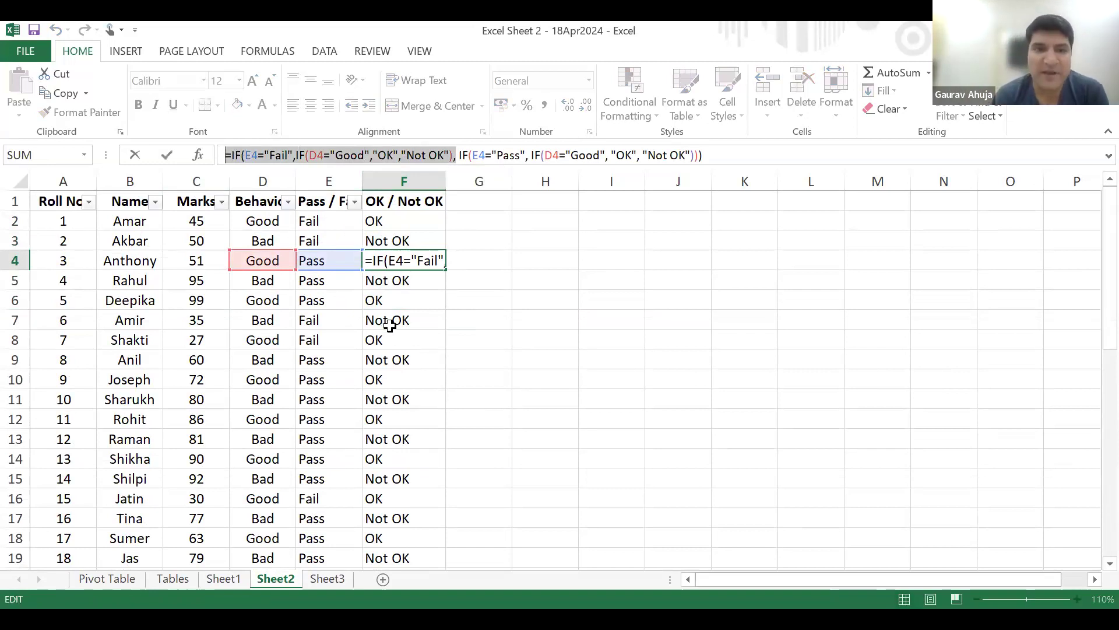
pyautogui.click(791, 357)
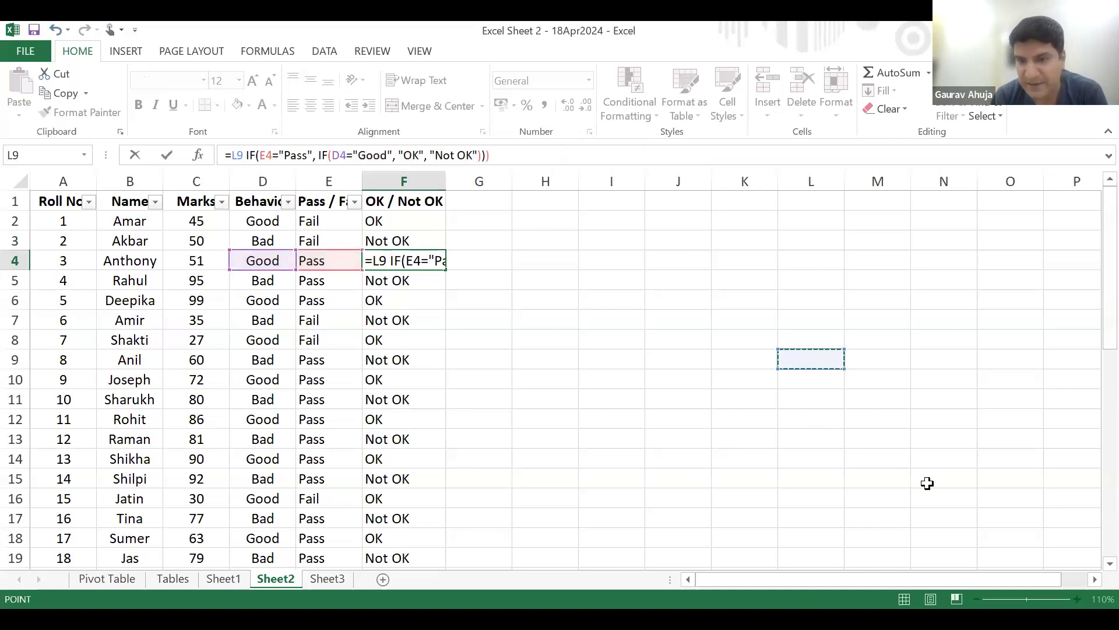
pyautogui.press('Escape')
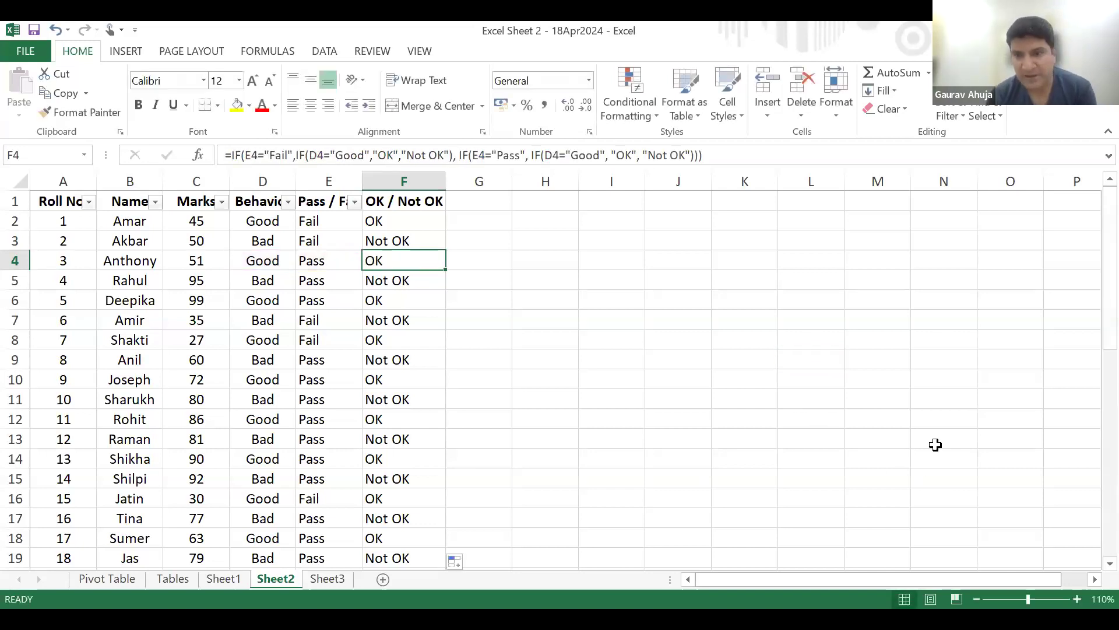
# Enlarge the sheet to 170% and open F4's nested IF formula in the cell for review.
pyautogui.scroll(4, 641, 417)
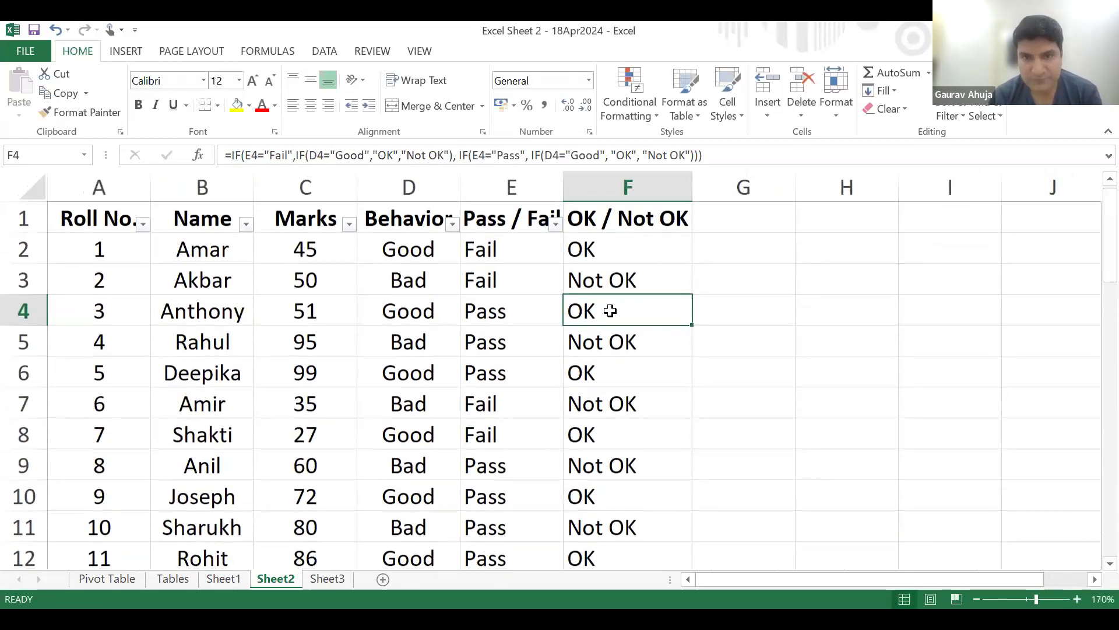
pyautogui.doubleClick(606, 313)
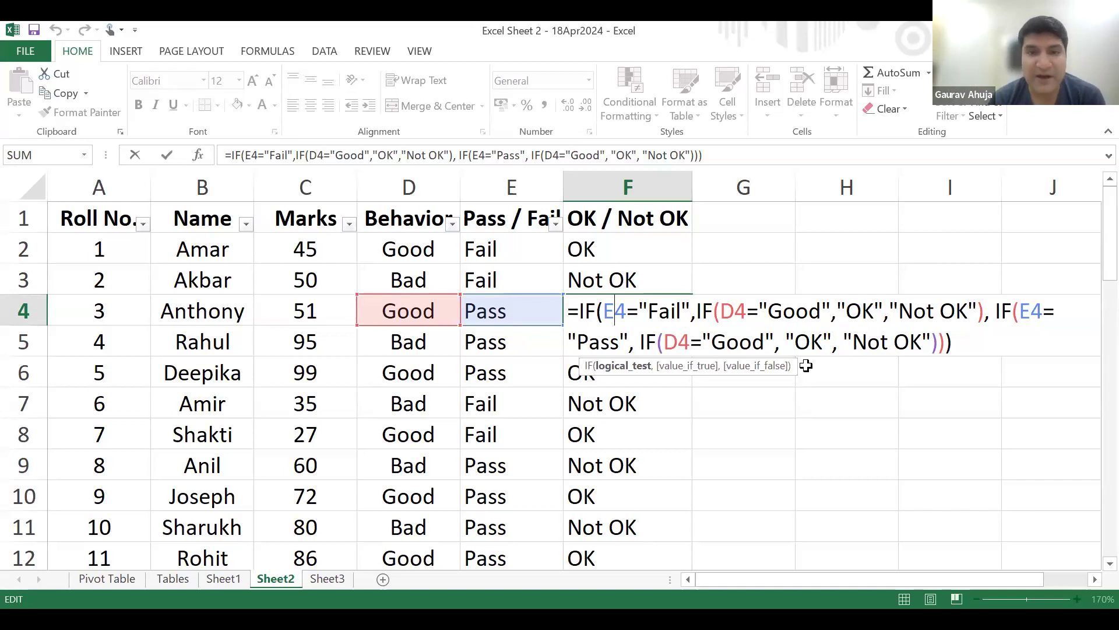
# Close F4's formula unchanged and look through the results in the OK / Not OK column, ending at its header.
pyautogui.press('Return')
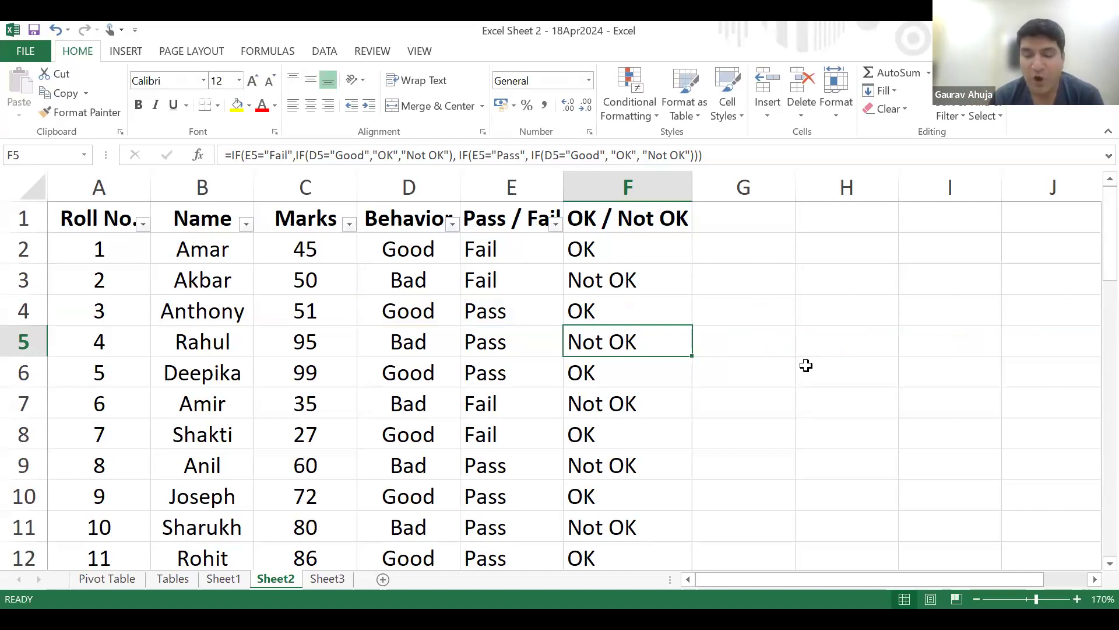
pyautogui.press('Down')
pyautogui.press('Down')
pyautogui.press('Down')
pyautogui.press('Down')
pyautogui.press('Down')
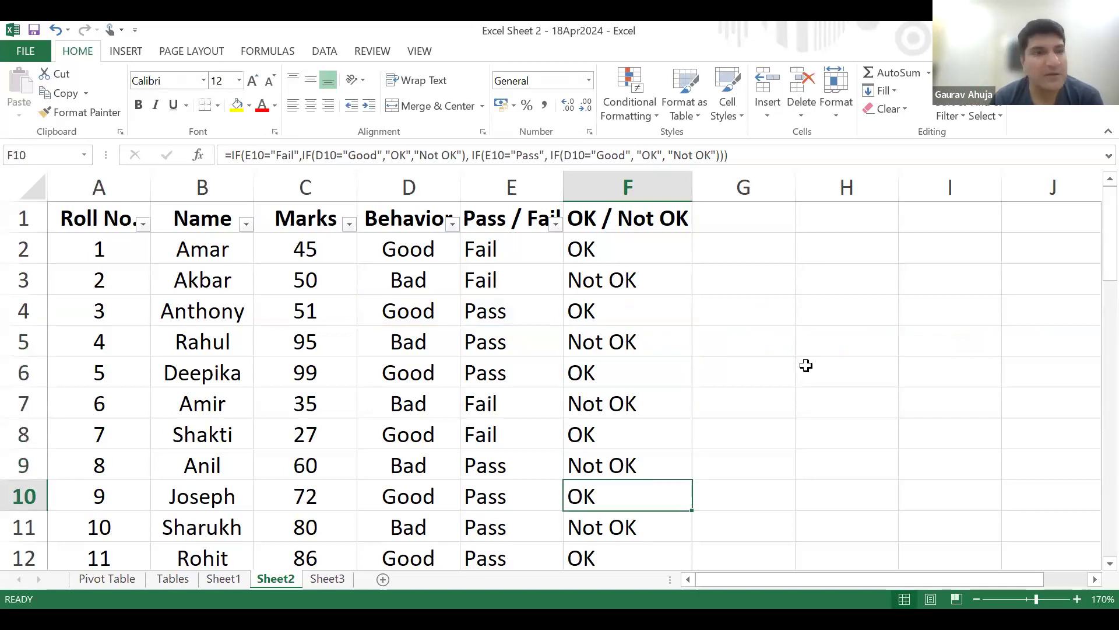
pyautogui.press('Down')
pyautogui.press('Down')
pyautogui.press('Down')
pyautogui.press('Down')
pyautogui.press('Down')
pyautogui.press('Down')
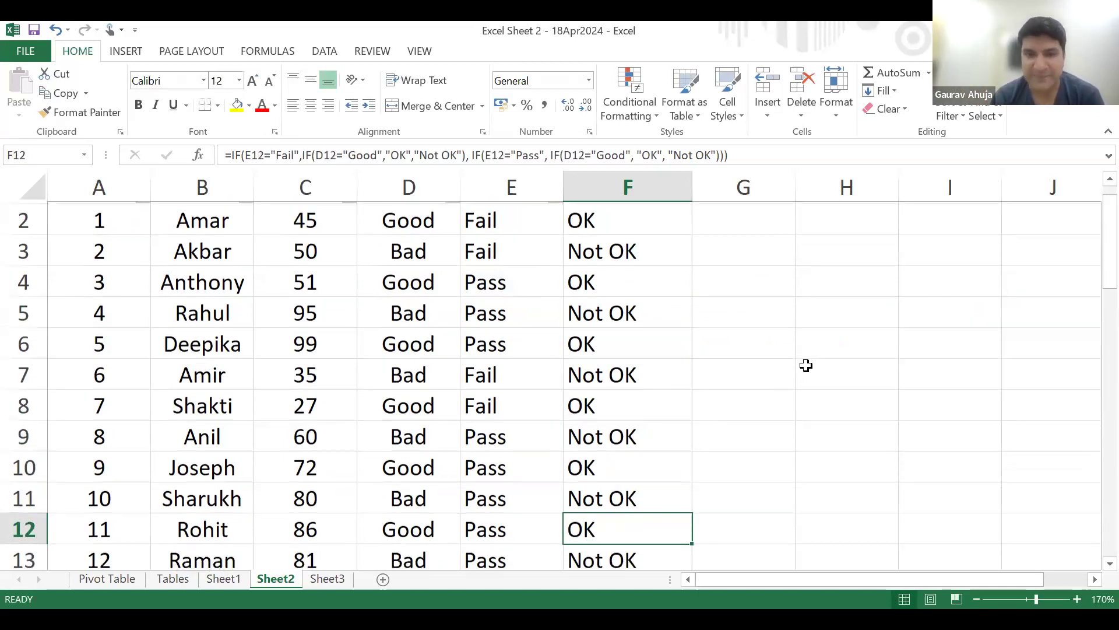
pyautogui.press('Up')
pyautogui.press('Up')
pyautogui.press('Up')
pyautogui.press('Up')
pyautogui.press('Up')
pyautogui.press('Up')
pyautogui.press('Up')
pyautogui.press('Up')
pyautogui.press('Up')
pyautogui.press('Up')
pyautogui.press('Up')
pyautogui.press('Up')
pyautogui.press('Up')
pyautogui.press('Up')
pyautogui.press('Up')
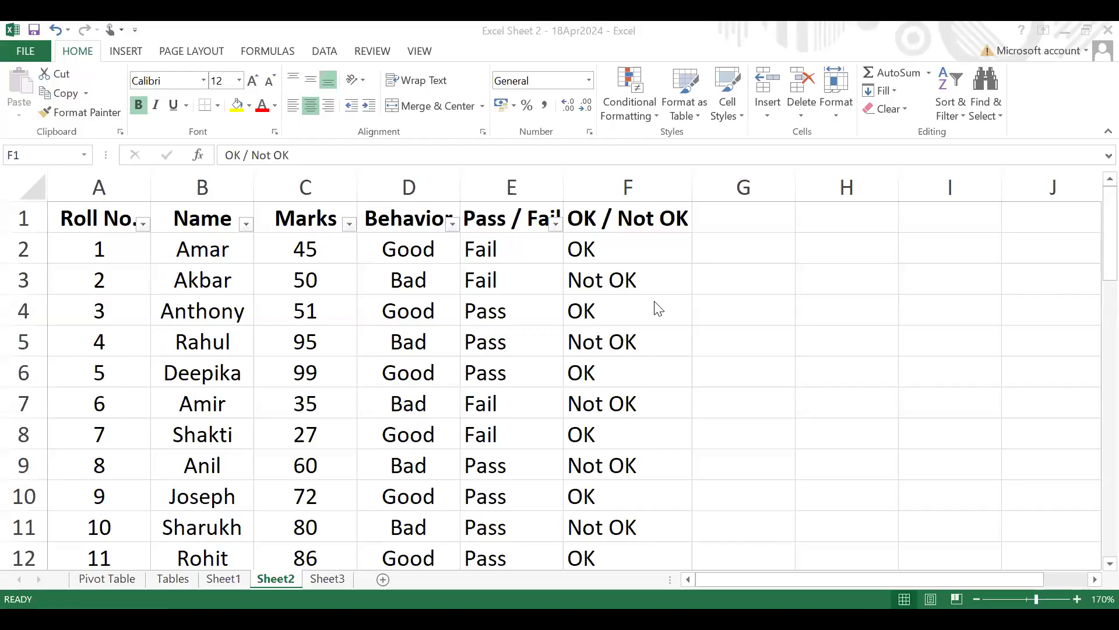
# Reopen F4's nested IF formula in the cell, review its conditions and closing brackets, and leave it unchanged.
pyautogui.click(607, 304)
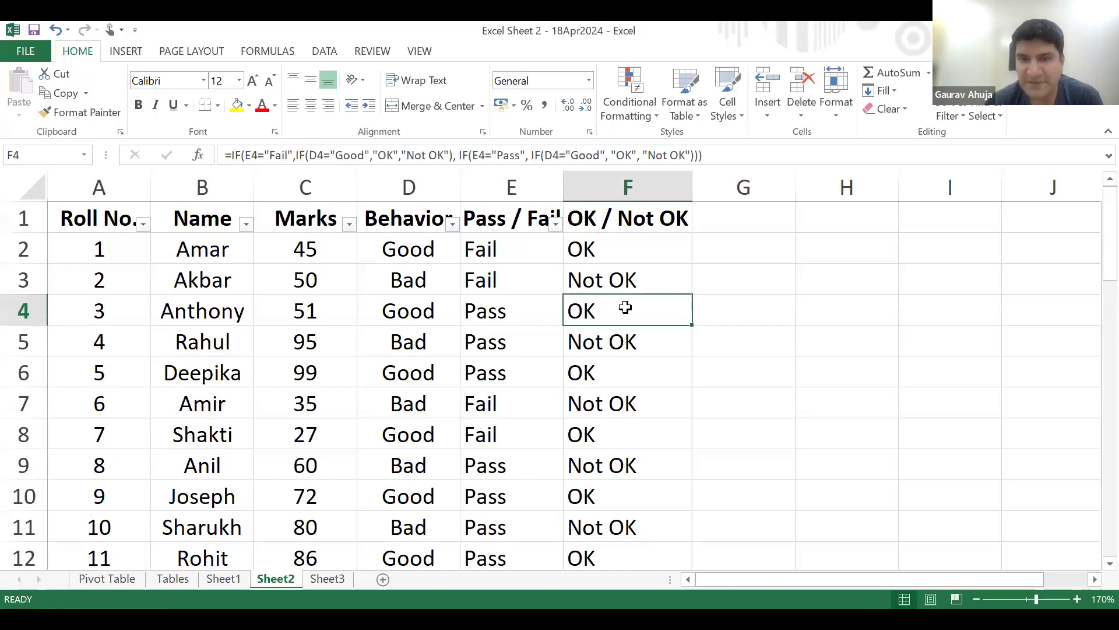
pyautogui.doubleClick(622, 309)
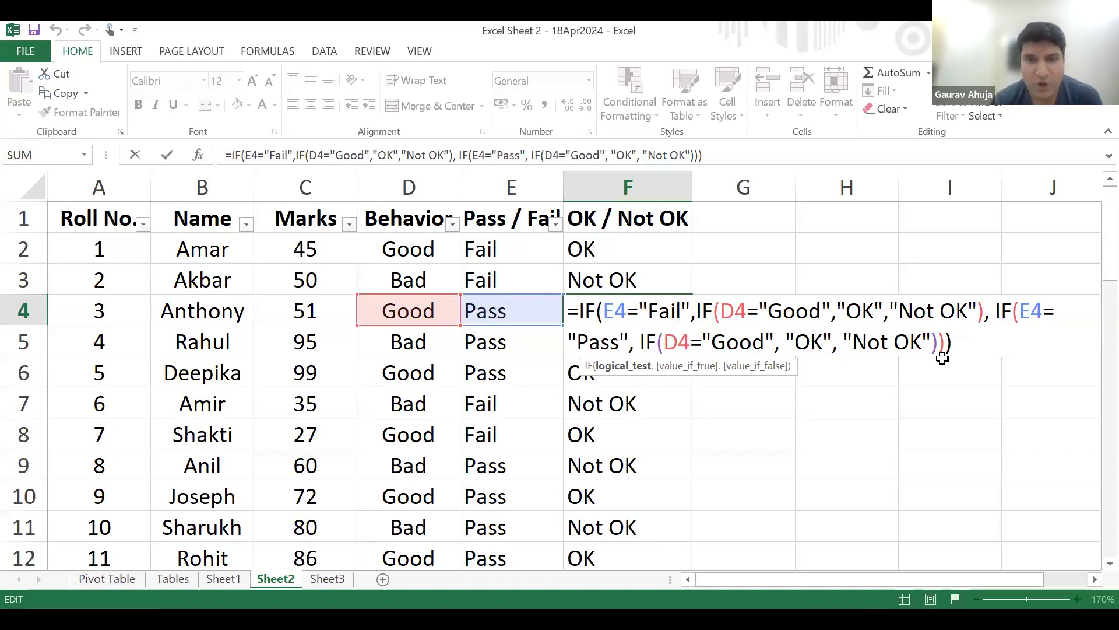
pyautogui.press('Return')
# Remove the table's AutoFilter and reapply it so that it includes the OK / Not OK column.
pyautogui.click(524, 302)
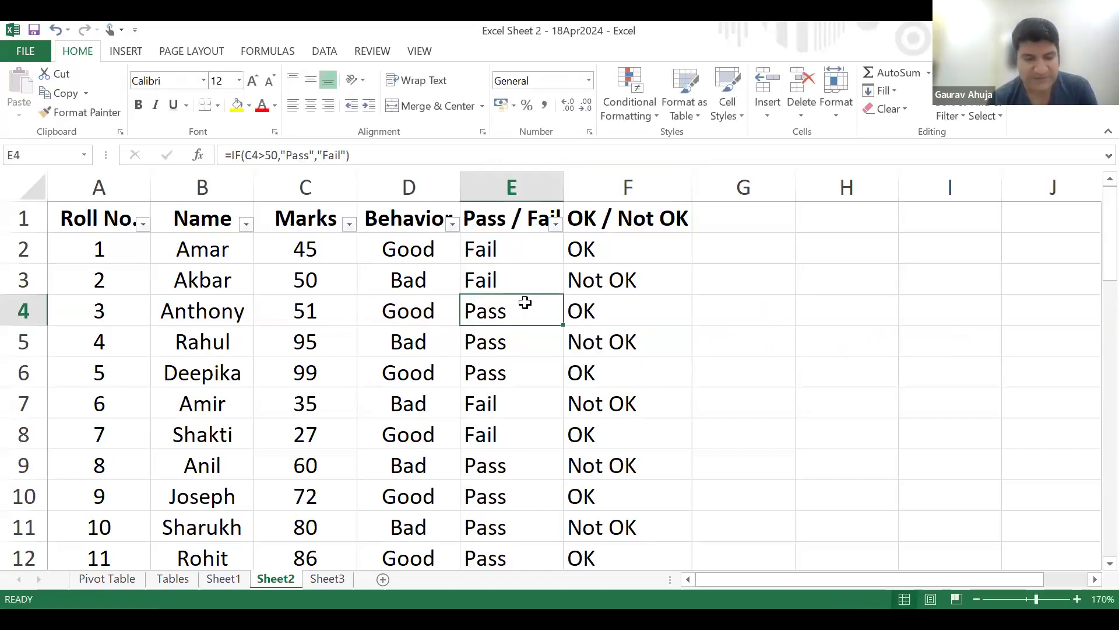
pyautogui.hotkey('alt', 'd')
pyautogui.press('f')
pyautogui.press('f')
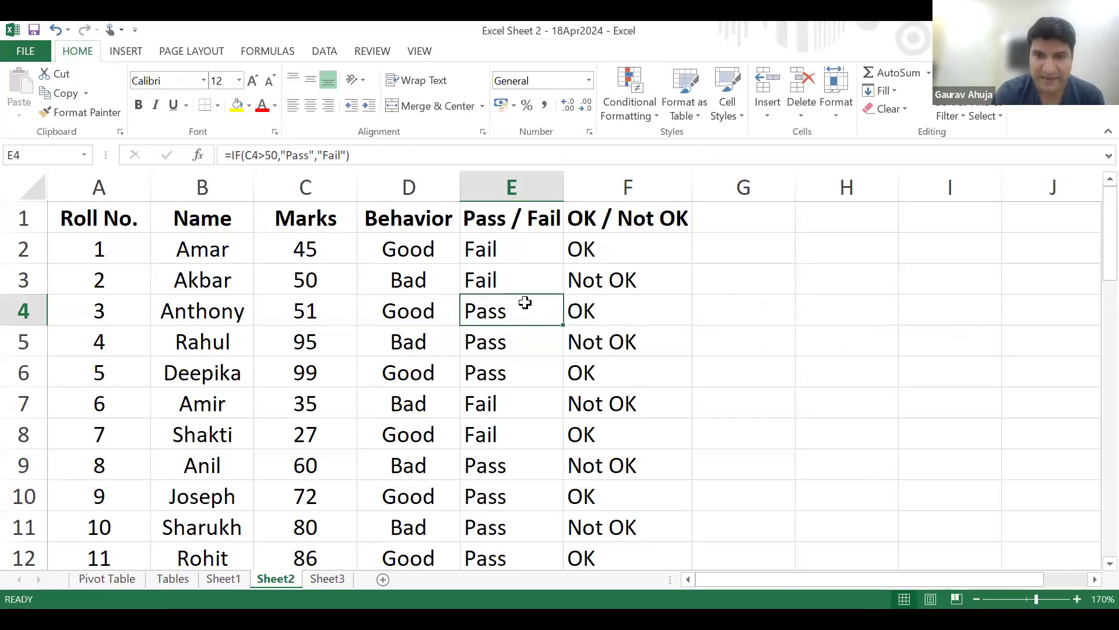
pyautogui.press('alt')
pyautogui.press('d')
pyautogui.press('d')
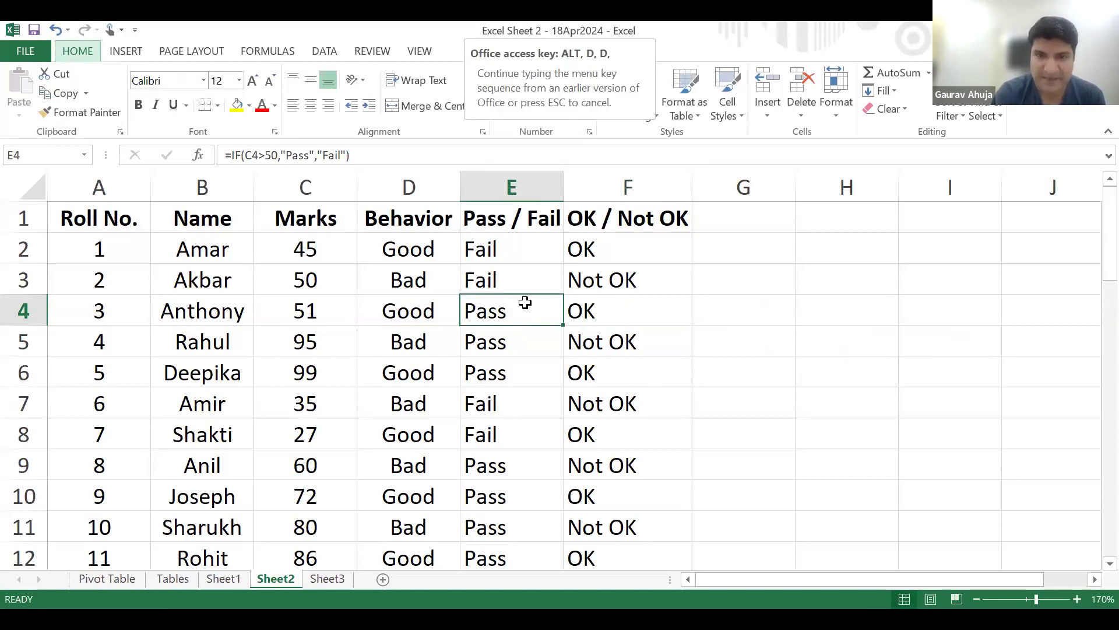
pyautogui.click(602, 313)
pyautogui.hotkey('alt', 'd')
pyautogui.press('f')
pyautogui.press('f')
pyautogui.click(683, 225)
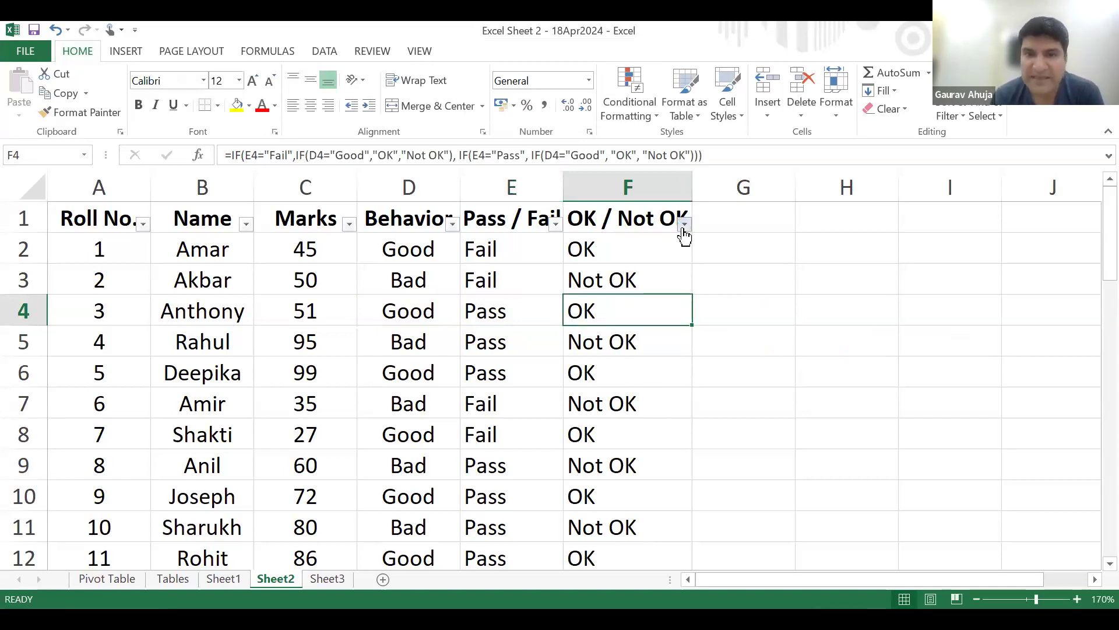
# Filter the Pass / Fail column to show only Fail.
pyautogui.click(556, 225)
pyautogui.click(397, 396)
pyautogui.click(389, 410)
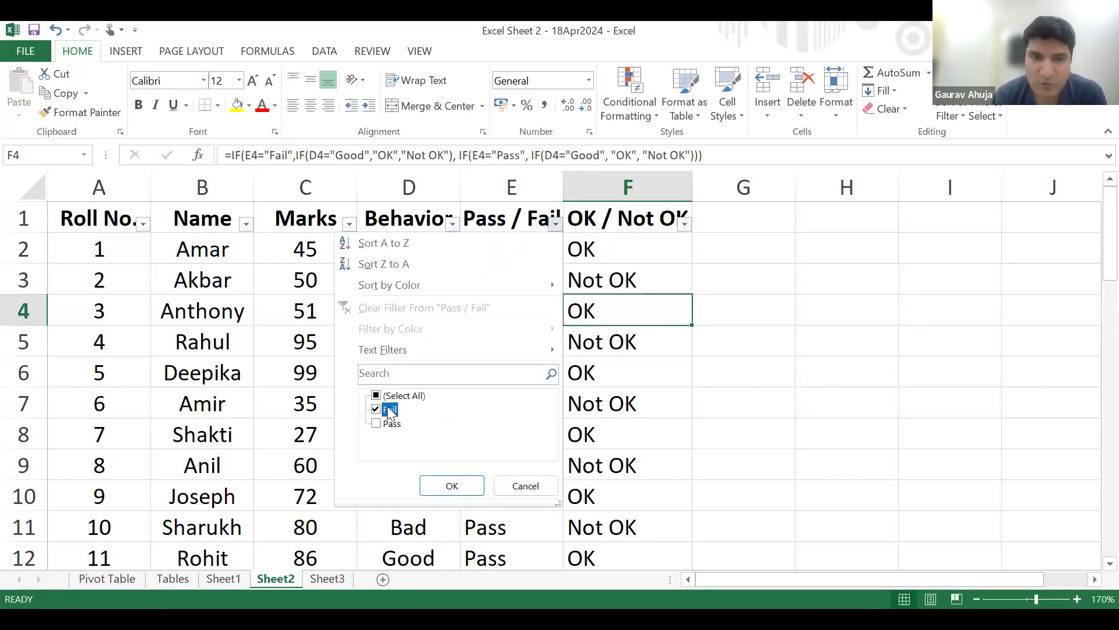
pyautogui.click(452, 485)
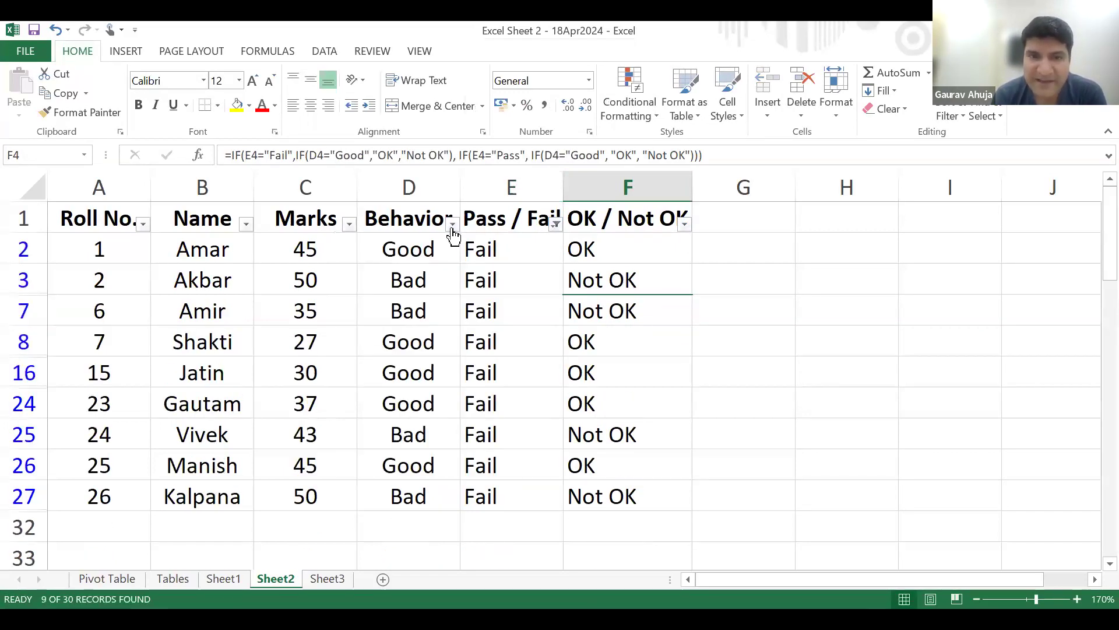
# Filter the Behavior column to Good as well and check the OK / Not OK results of the remaining rows.
pyautogui.click(452, 225)
pyautogui.click(315, 398)
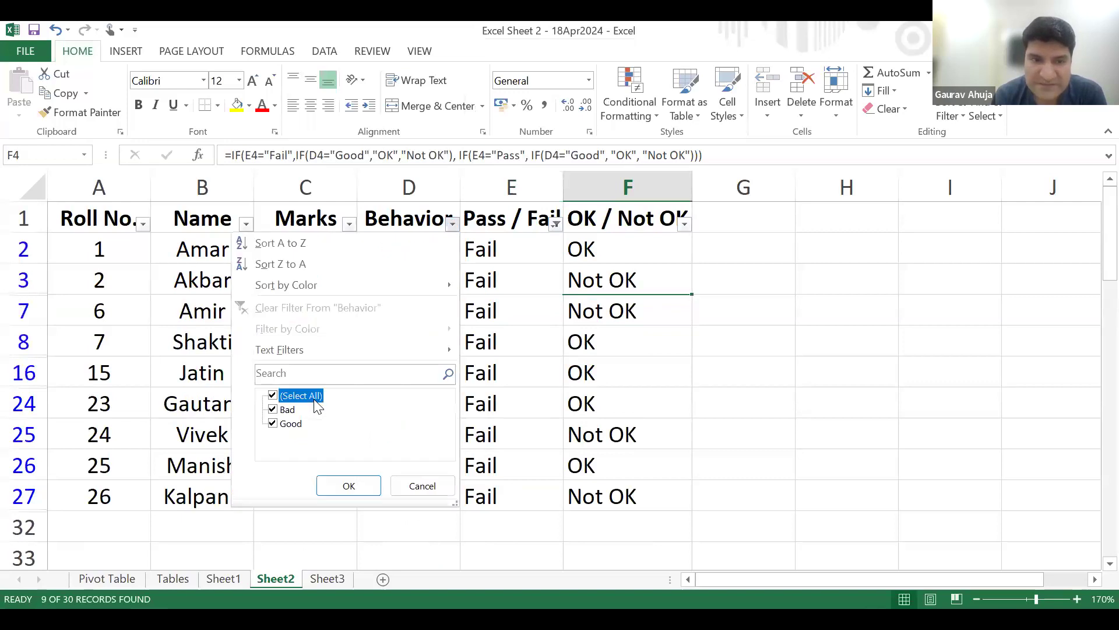
pyautogui.click(294, 424)
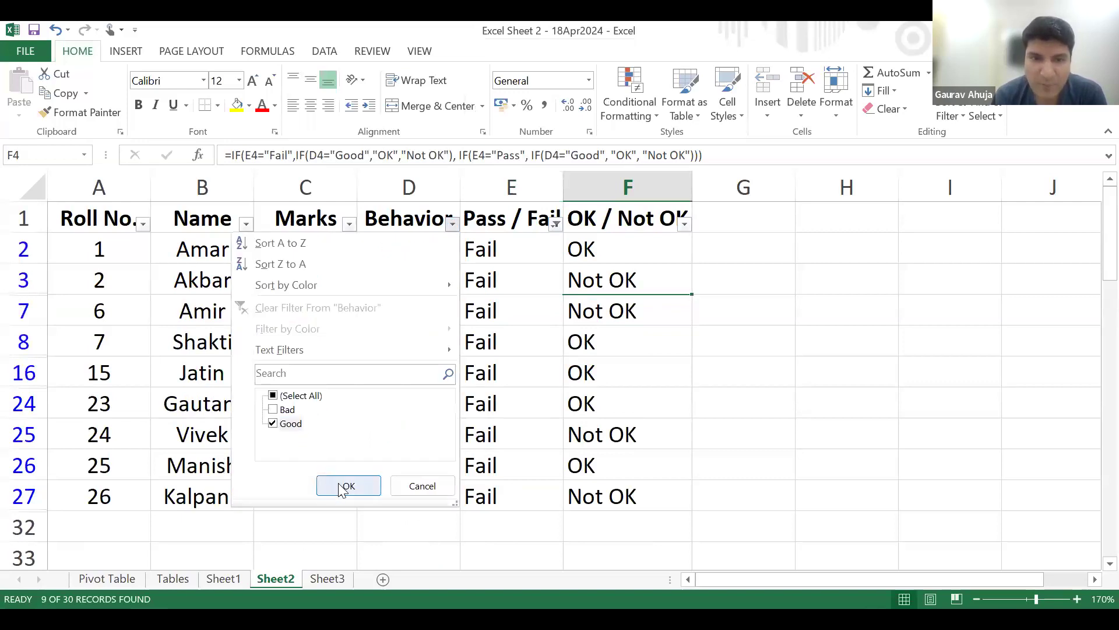
pyautogui.press('Return')
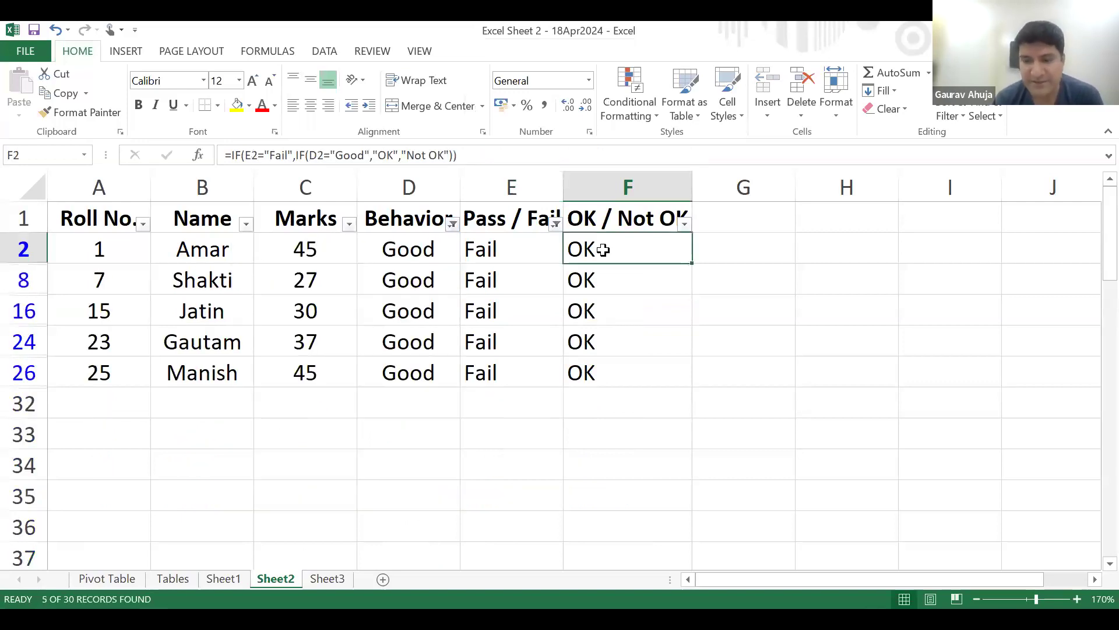
pyautogui.press('Down')
pyautogui.press('Down')
pyautogui.press('Down')
pyautogui.press('Down')
pyautogui.press('Down')
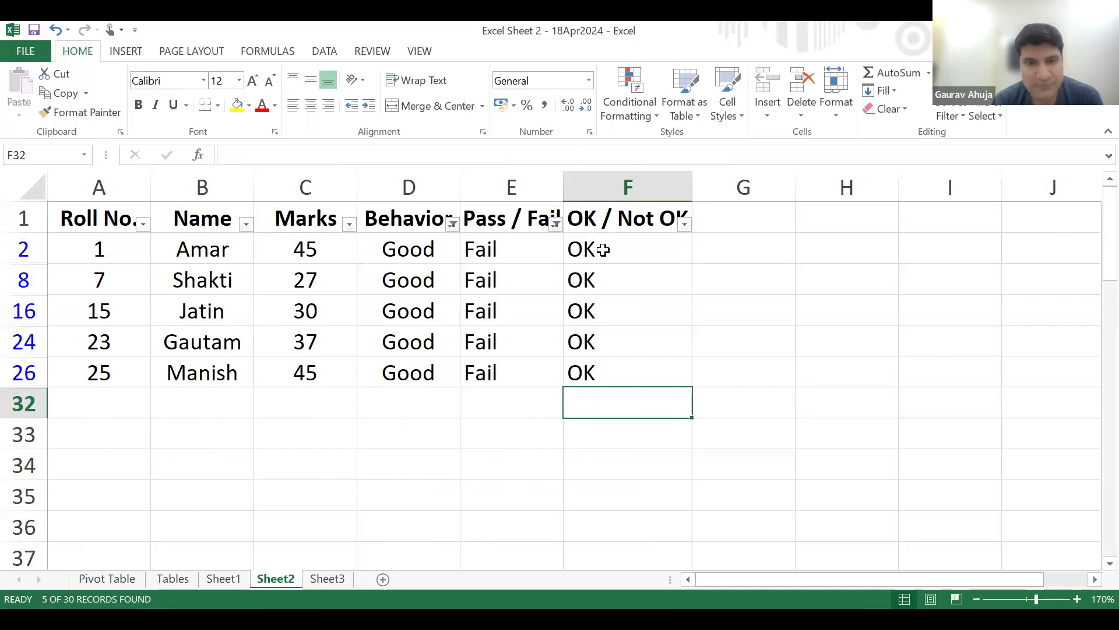
# Include Pass again in the Pass / Fail filter, keeping Behavior filtered to Good.
pyautogui.click(555, 226)
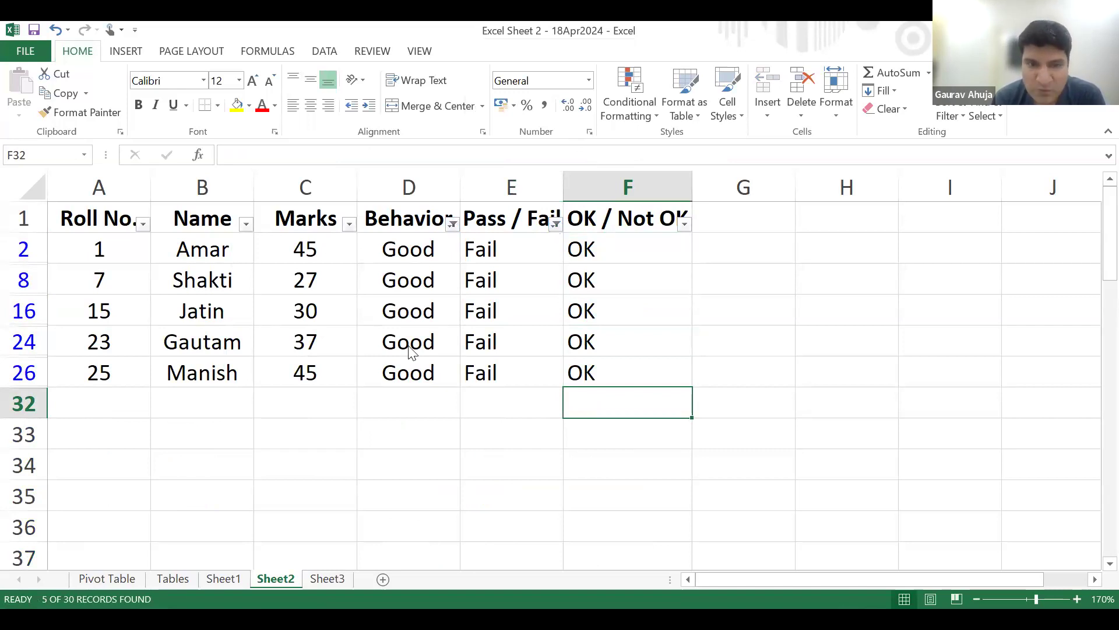
pyautogui.click(379, 424)
pyautogui.click(453, 487)
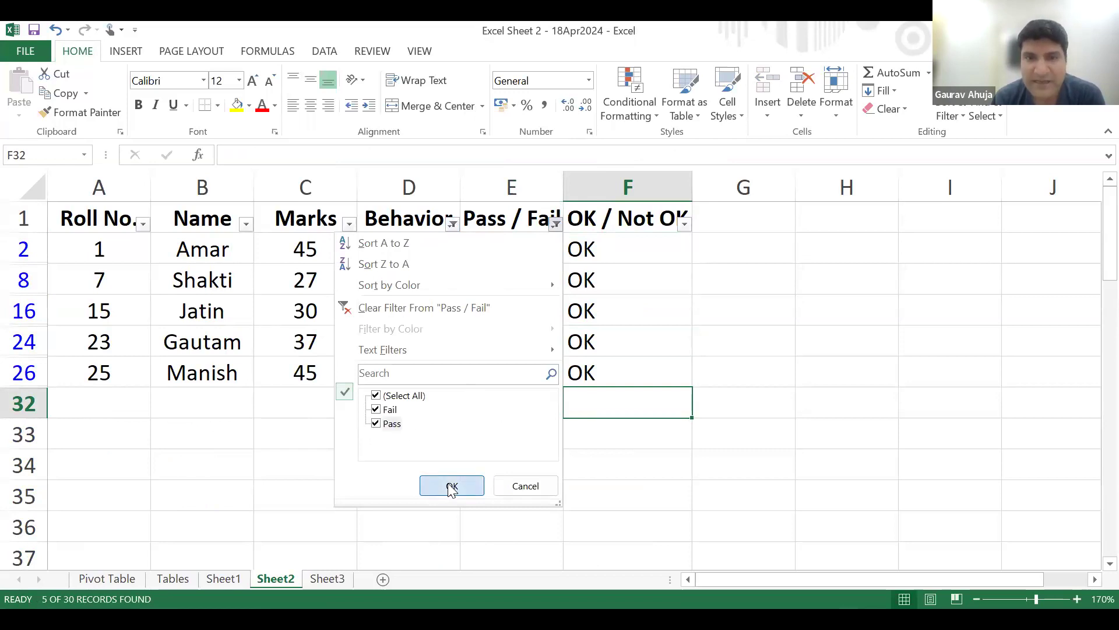
# Look through the OK / Not OK results of all Good-behavior students down to the end of the list and back.
pyautogui.click(604, 249)
pyautogui.press('Down')
pyautogui.press('Down')
pyautogui.press('Down')
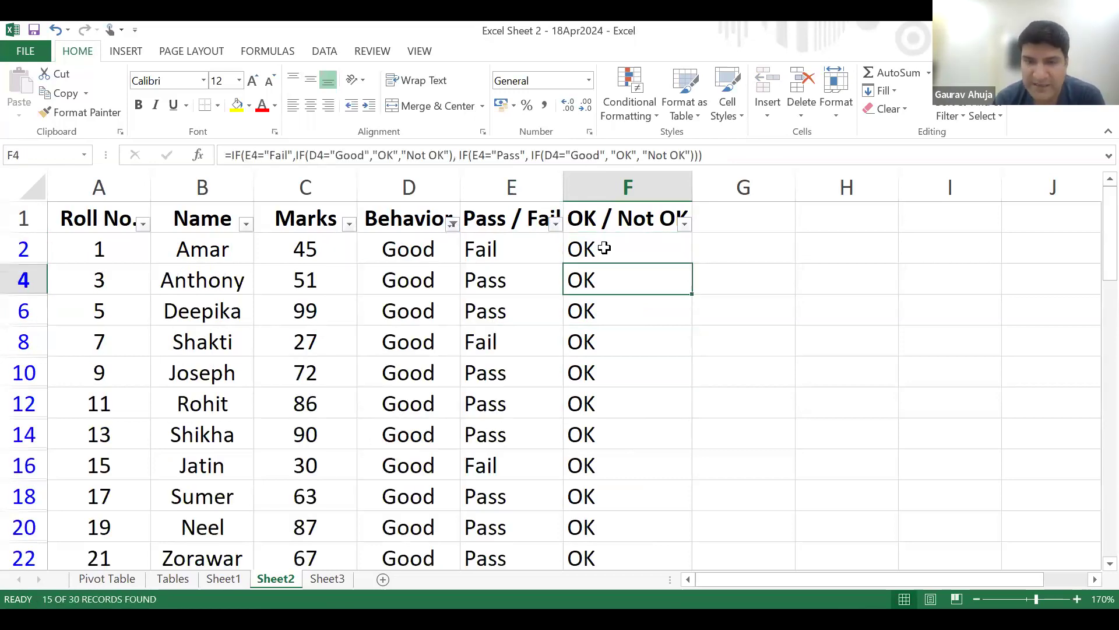
pyautogui.press('Down')
pyautogui.press('Down')
pyautogui.press('Down')
pyautogui.press('Down')
pyautogui.press('Down')
pyautogui.press('Down')
pyautogui.press('Down')
pyautogui.press('Down')
pyautogui.press('Down')
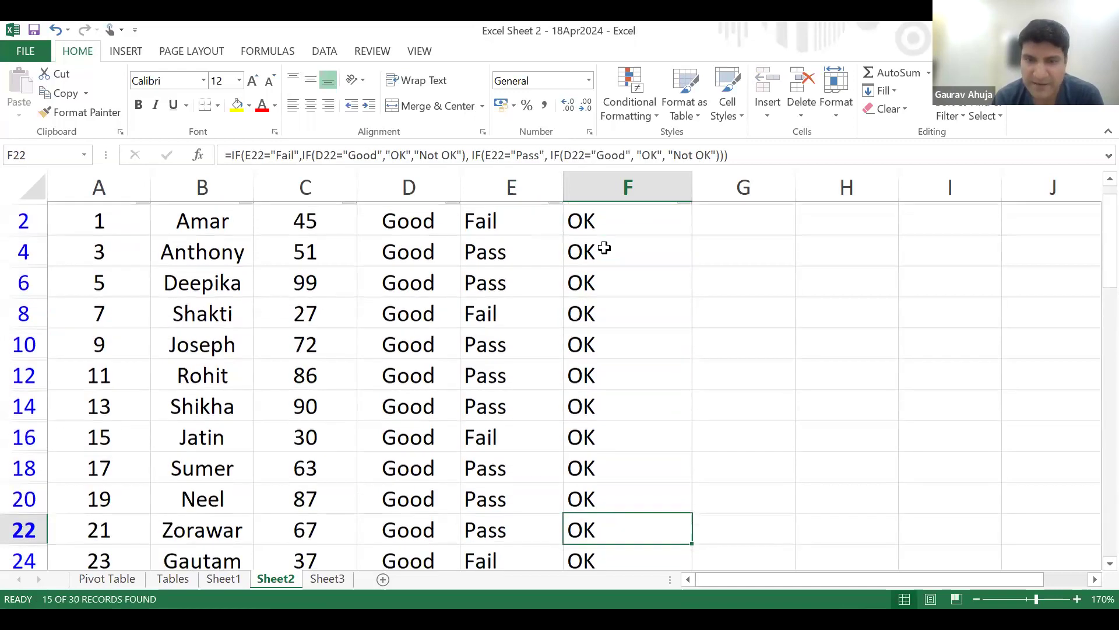
pyautogui.press('Down')
pyautogui.press('Down')
pyautogui.press('Down')
pyautogui.press('Down')
pyautogui.press('Down')
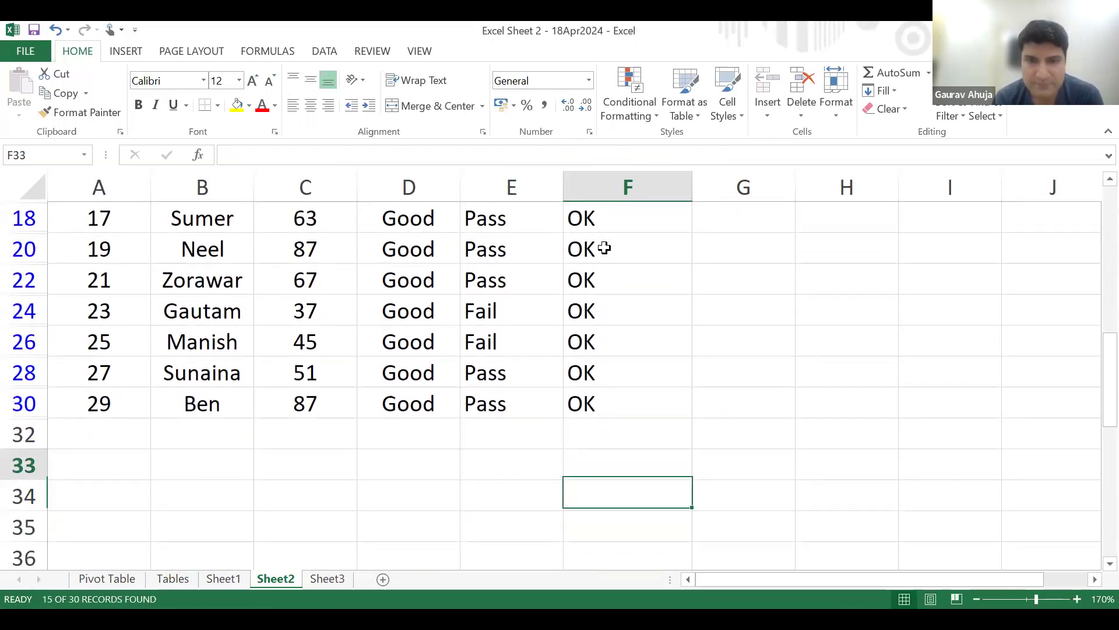
pyautogui.press('Up')
pyautogui.press('Up')
pyautogui.press('Up')
pyautogui.press('Up')
pyautogui.press('Up')
pyautogui.press('Up')
pyautogui.press('Up')
pyautogui.press('Up')
pyautogui.press('Up')
pyautogui.press('Up')
pyautogui.press('Up')
pyautogui.press('Up')
pyautogui.press('Up')
pyautogui.press('Up')
pyautogui.press('Up')
pyautogui.press('Up')
pyautogui.press('Up')
pyautogui.press('Up')
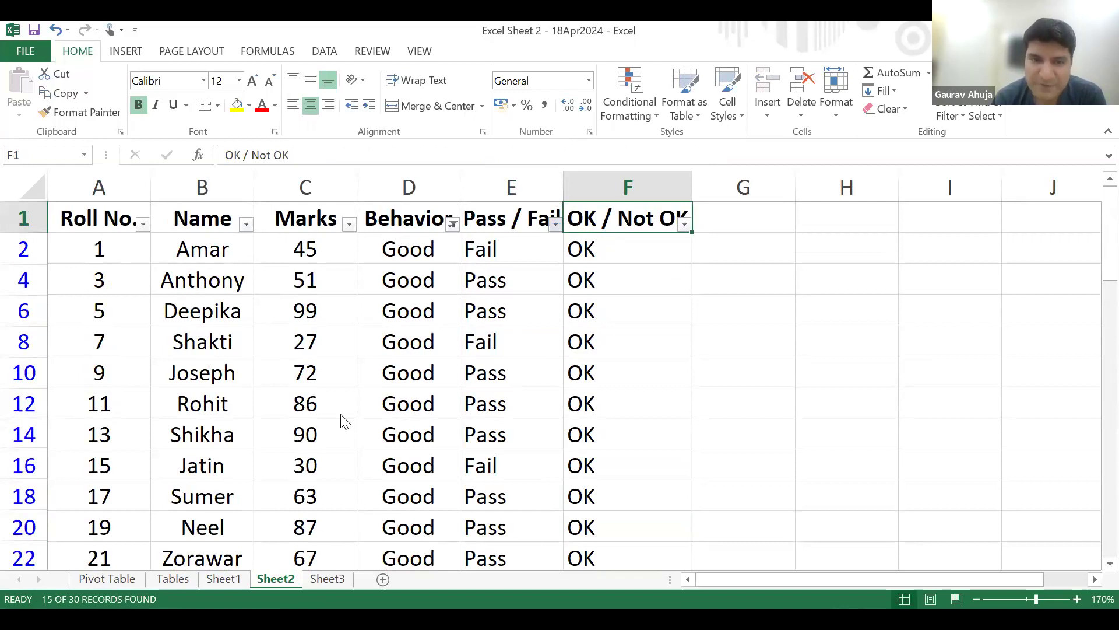
# Filter Pass / Fail to Fail and Behavior to Bad, and check the first OK / Not OK result.
pyautogui.click(386, 396)
pyautogui.click(385, 413)
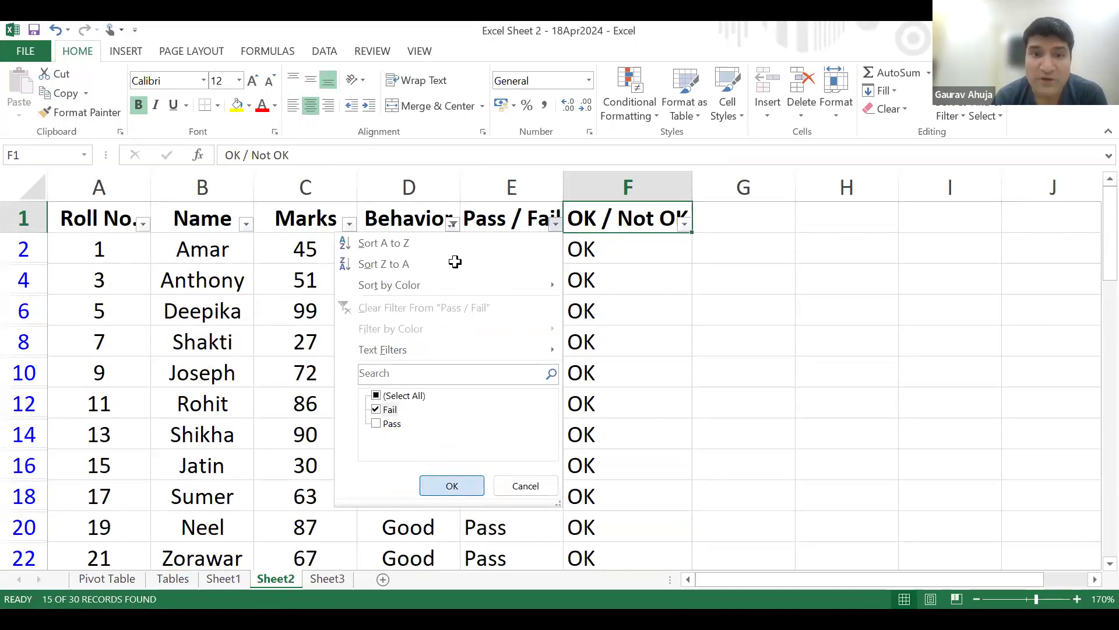
pyautogui.click(453, 224)
pyautogui.click(288, 411)
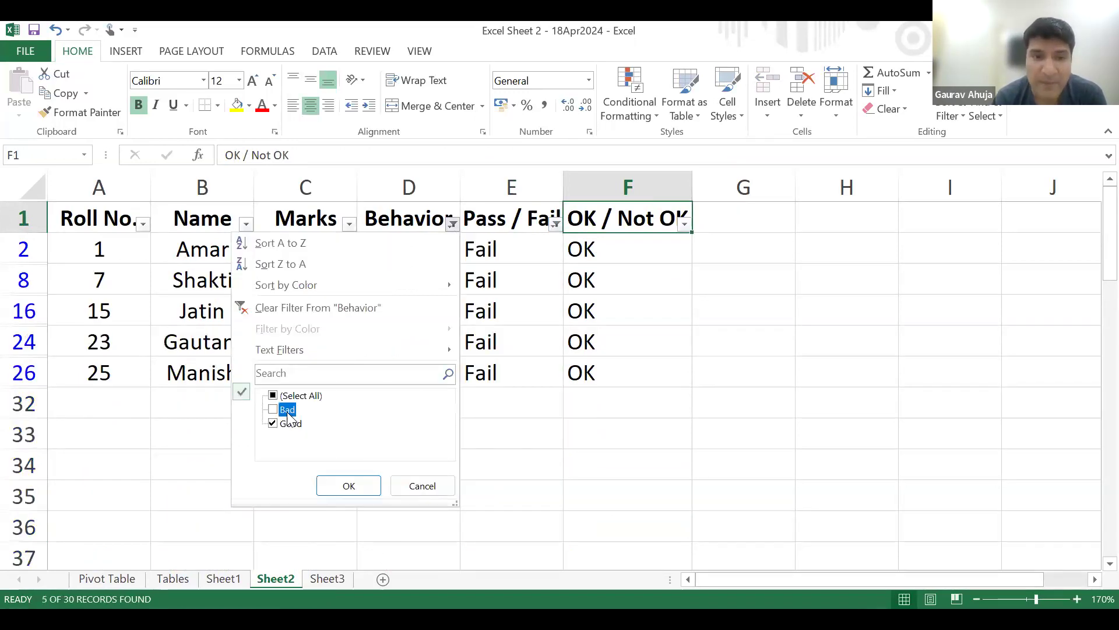
pyautogui.click(285, 425)
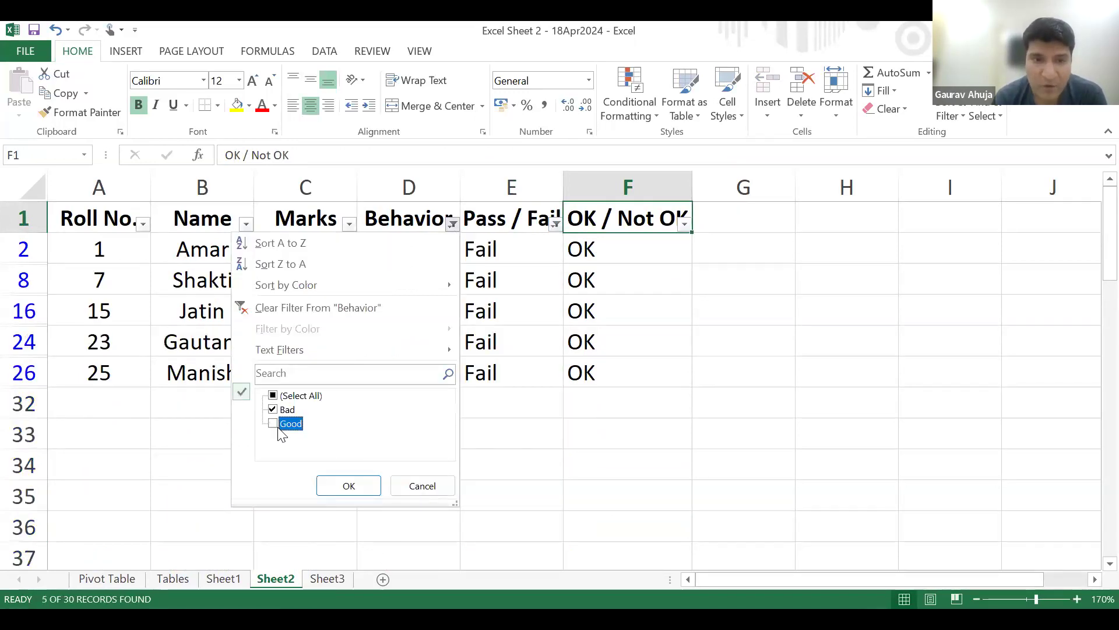
pyautogui.click(348, 487)
pyautogui.click(649, 247)
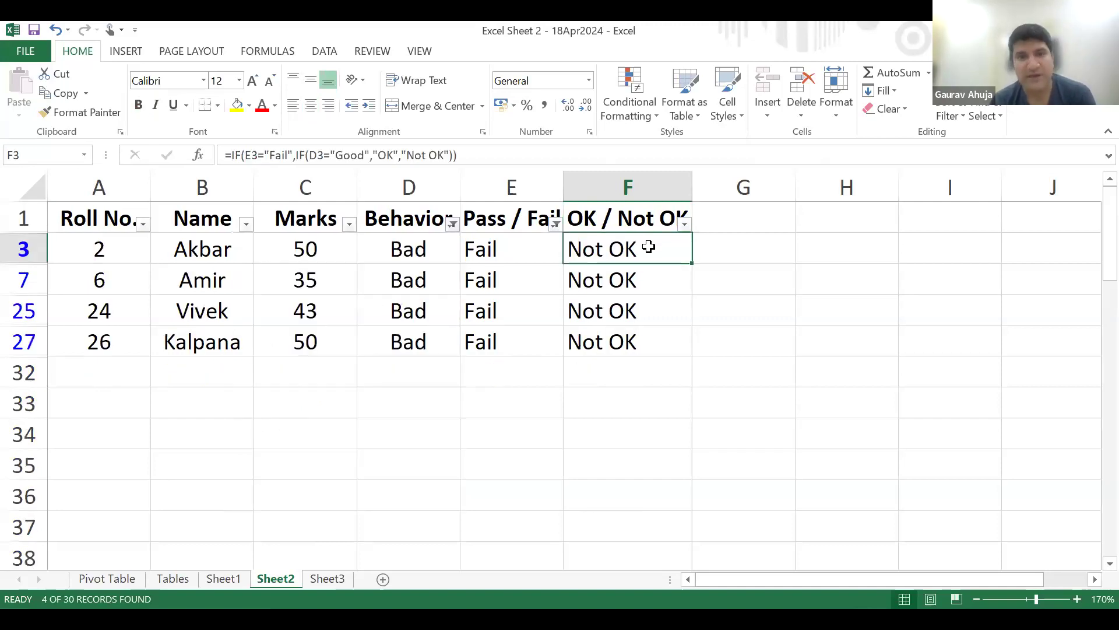
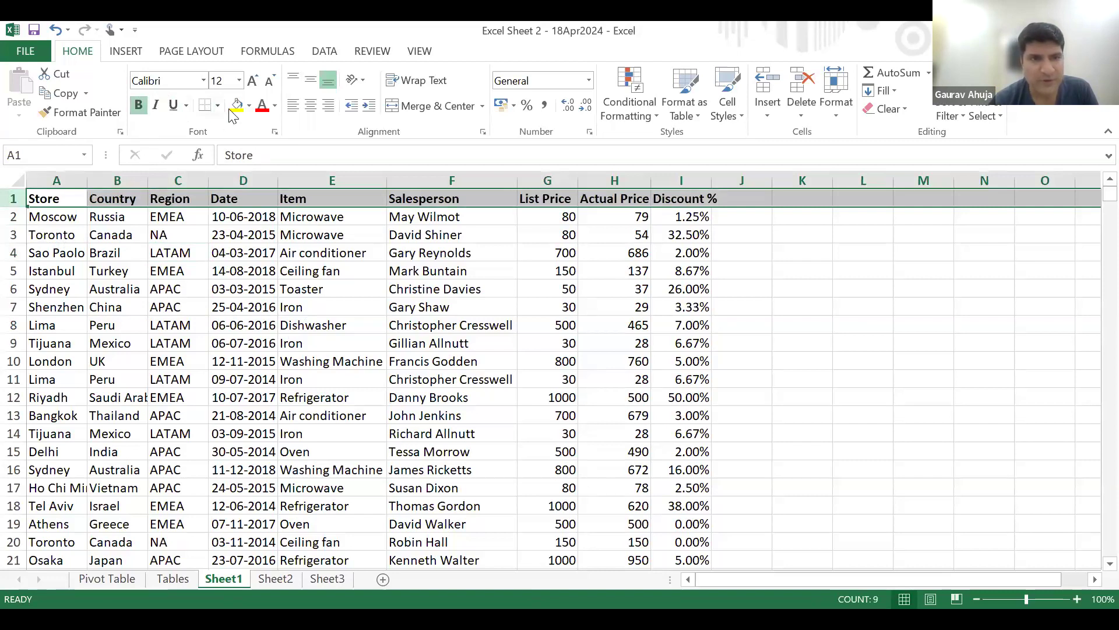
# Fill the header row of Sheet1 with a light blue theme color.
pyautogui.click(249, 106)
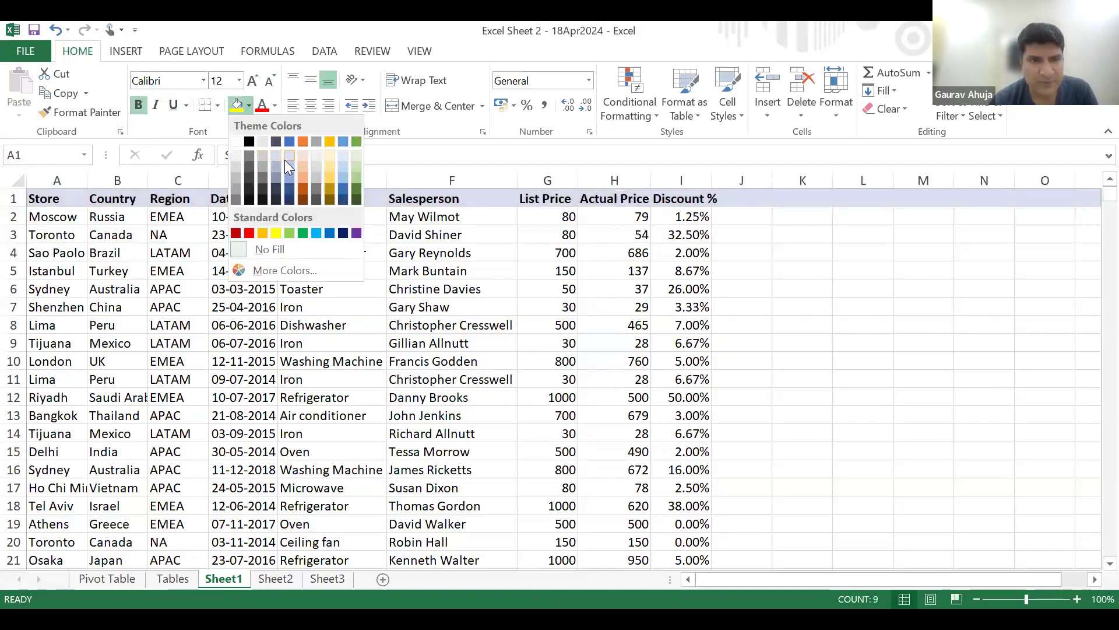
pyautogui.click(285, 161)
pyautogui.click(289, 270)
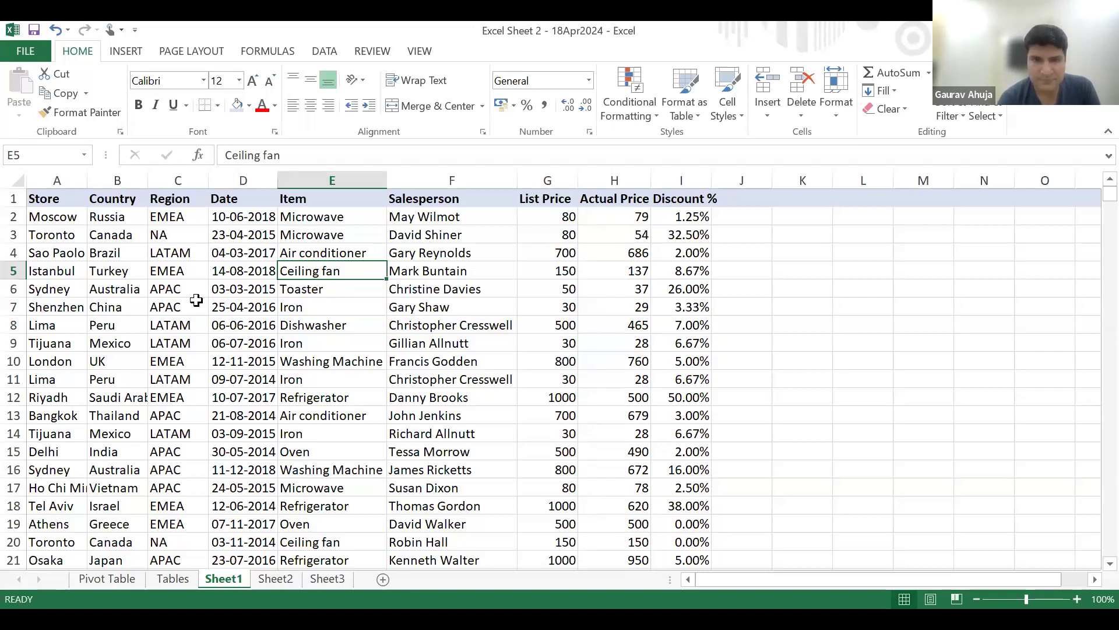
# Look over the sales data in Sheet1 down to its last row and return to the beginning.
pyautogui.scroll(-3, 195, 300)
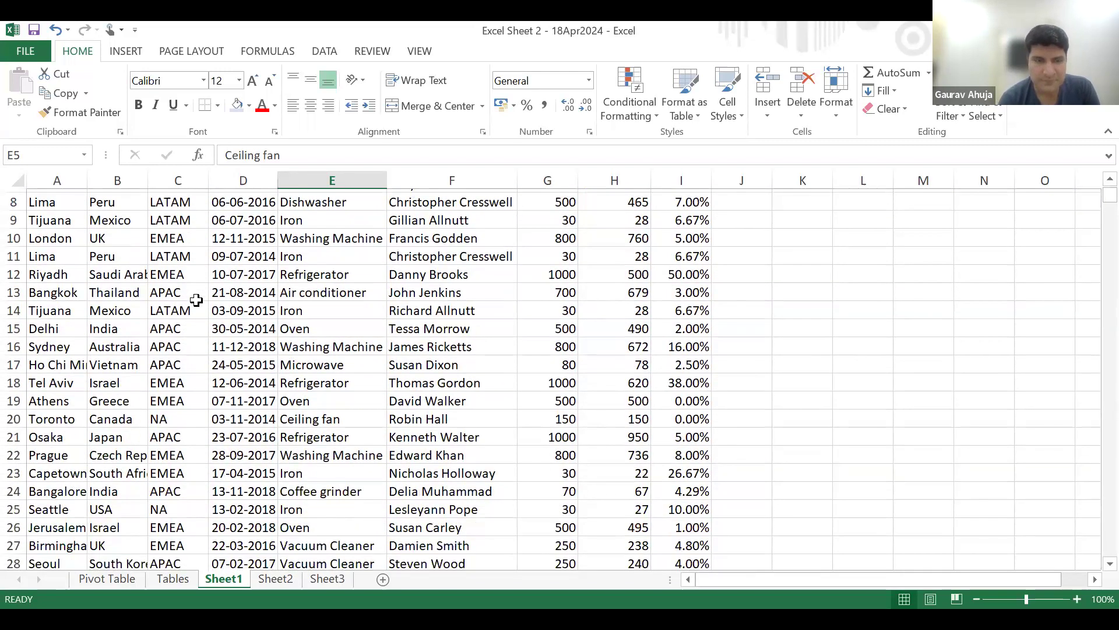
pyautogui.scroll(-10, 196, 300)
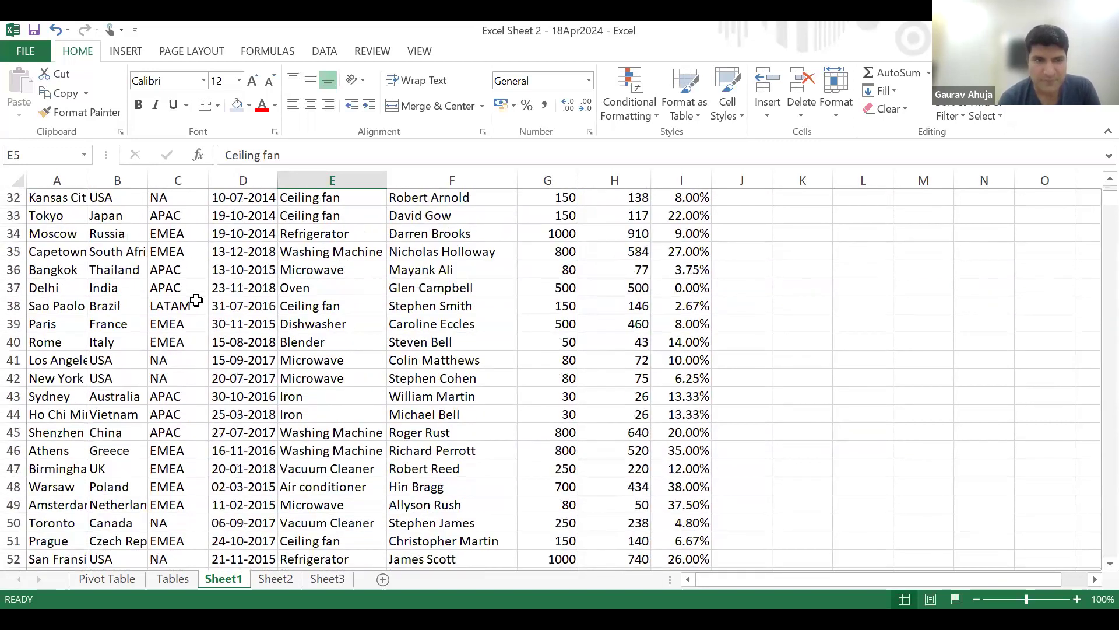
pyautogui.scroll(-3, 196, 300)
pyautogui.click(109, 361)
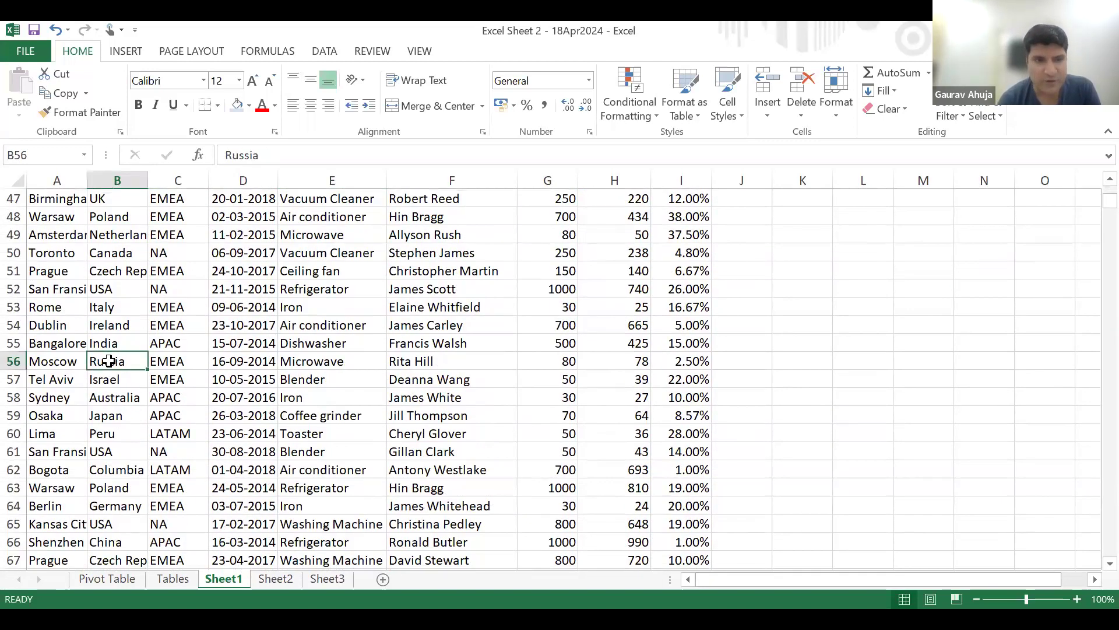
pyautogui.hotkey('ctrl', 'Down')
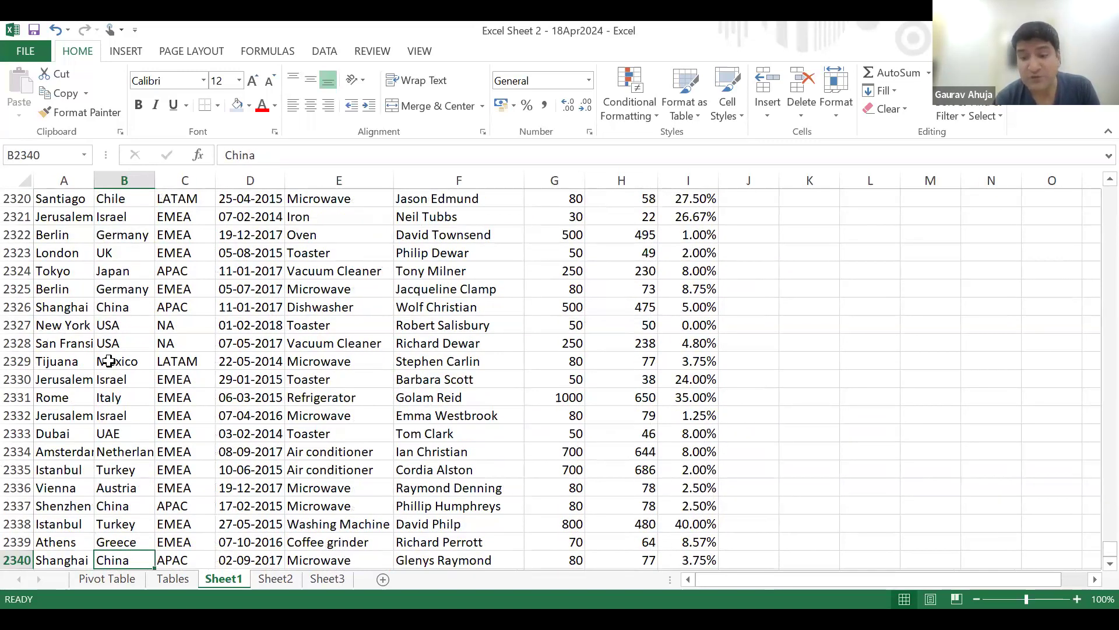
pyautogui.hotkey('ctrl', 'Up')
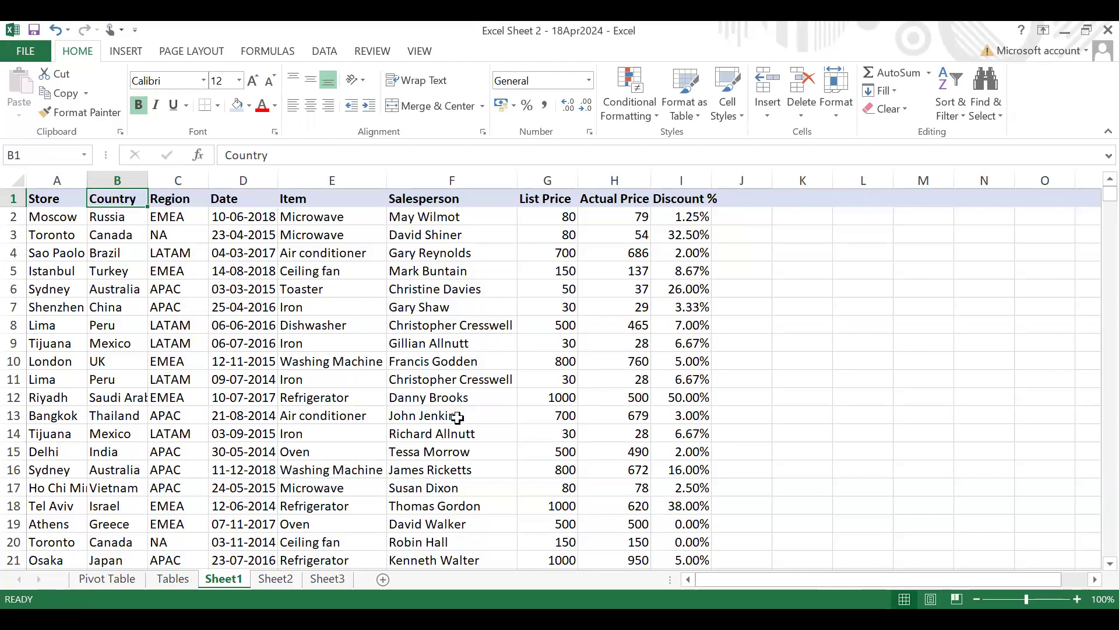
pyautogui.click(428, 398)
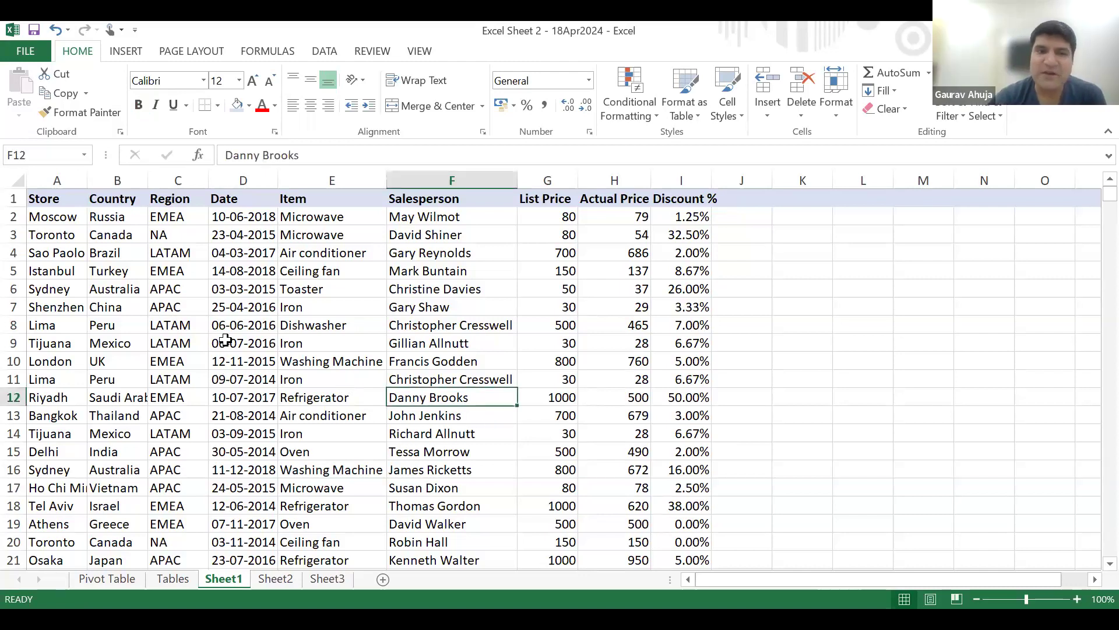
pyautogui.click(225, 342)
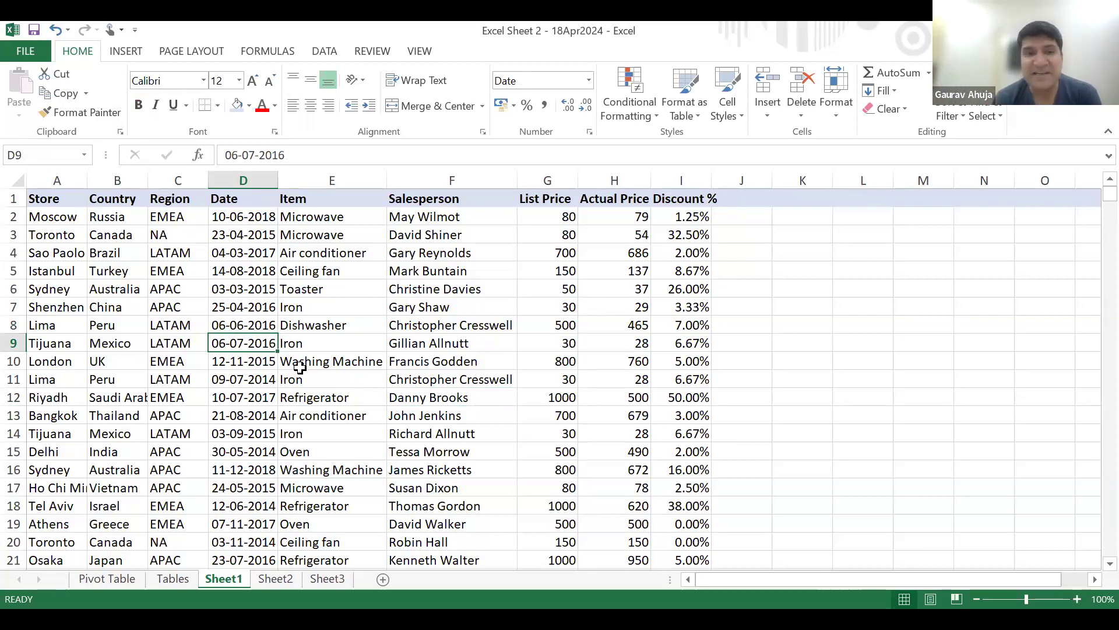
pyautogui.click(382, 293)
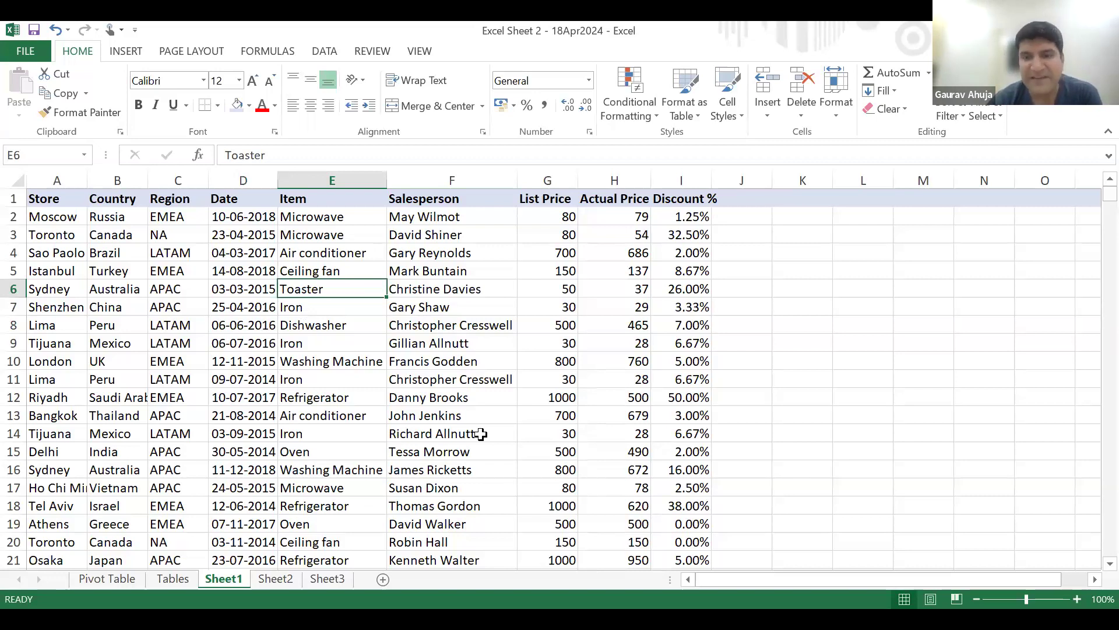
pyautogui.click(453, 362)
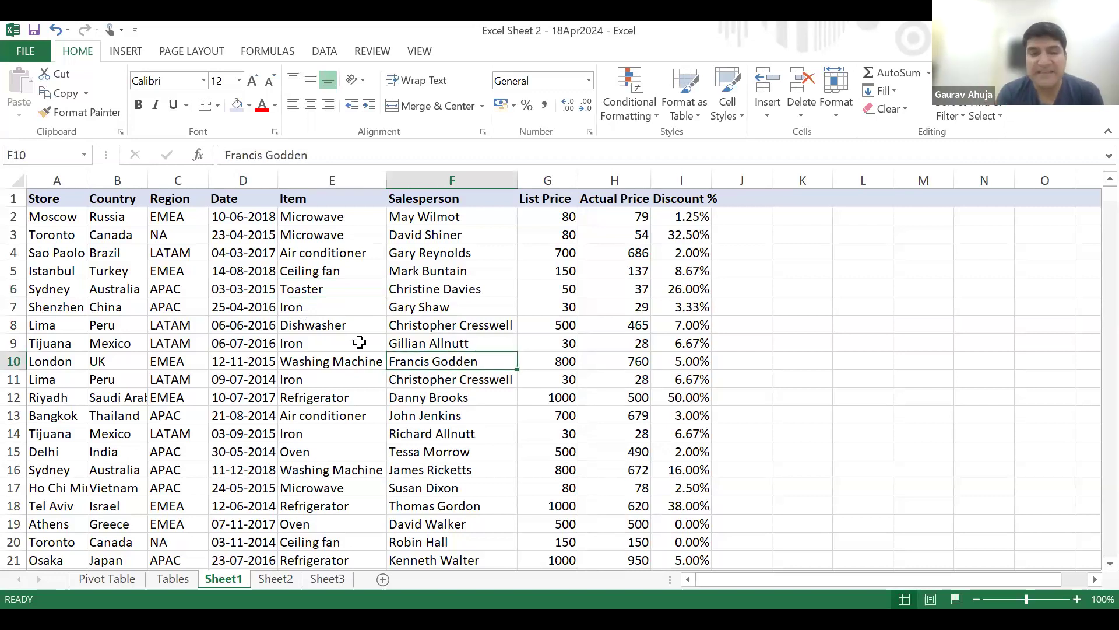
pyautogui.click(358, 325)
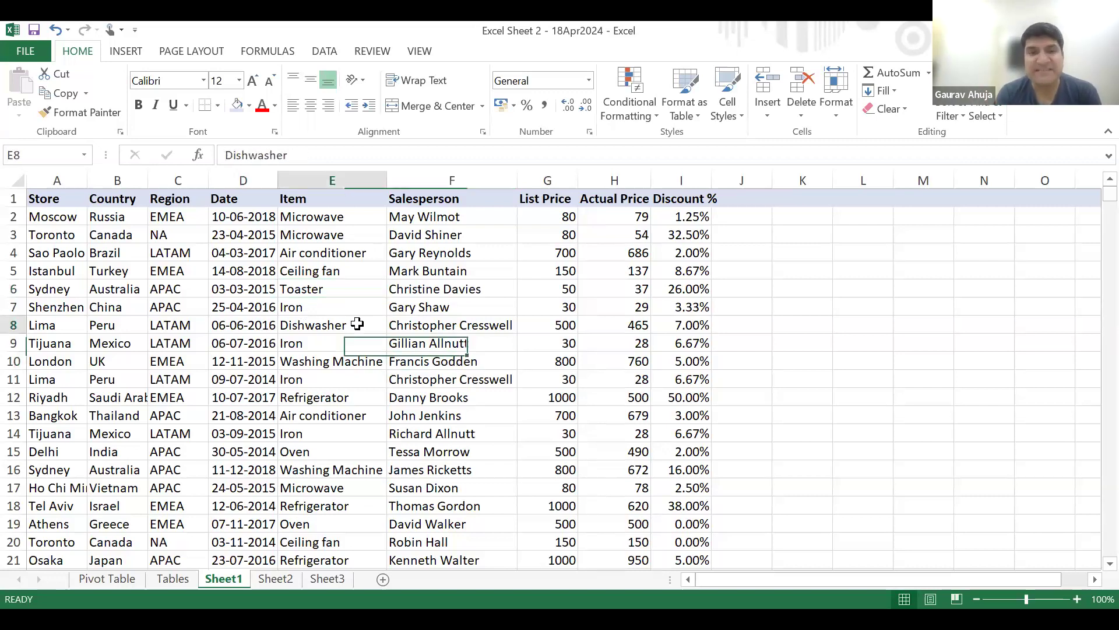
pyautogui.click(462, 283)
pyautogui.click(615, 345)
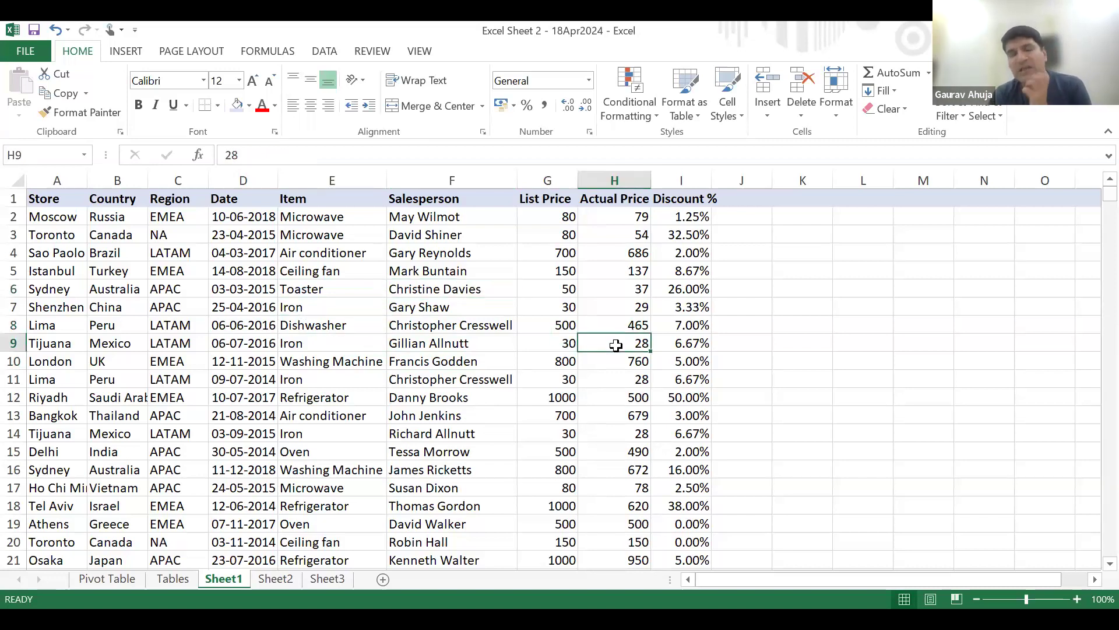
pyautogui.click(334, 322)
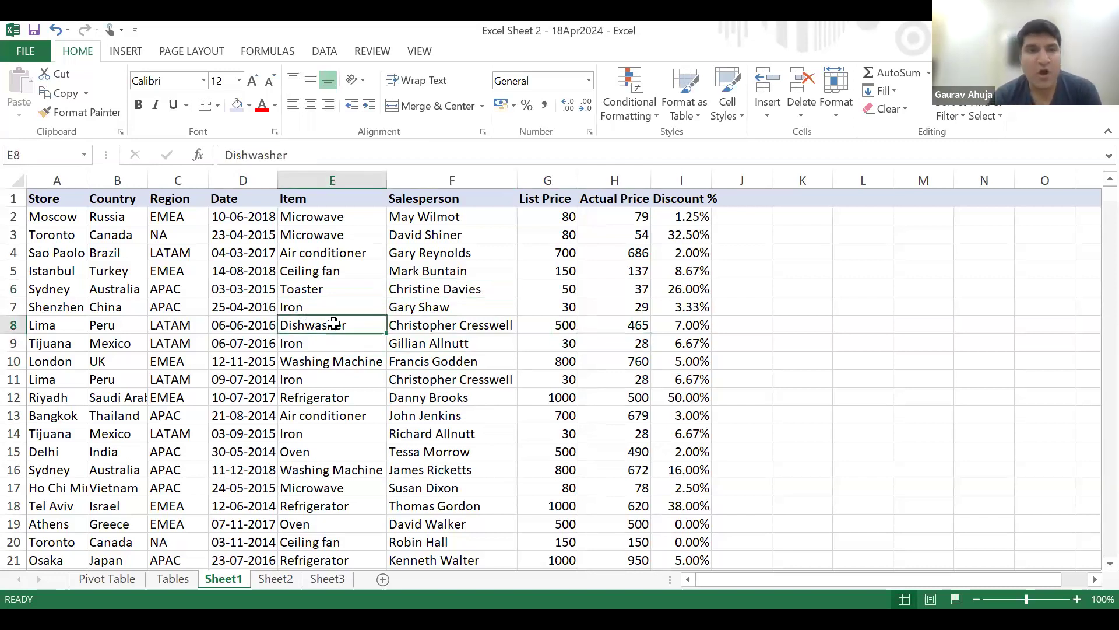
# Insert a PivotTable on a new worksheet from the Sheet1 sales data range A1:I2340.
pyautogui.click(126, 53)
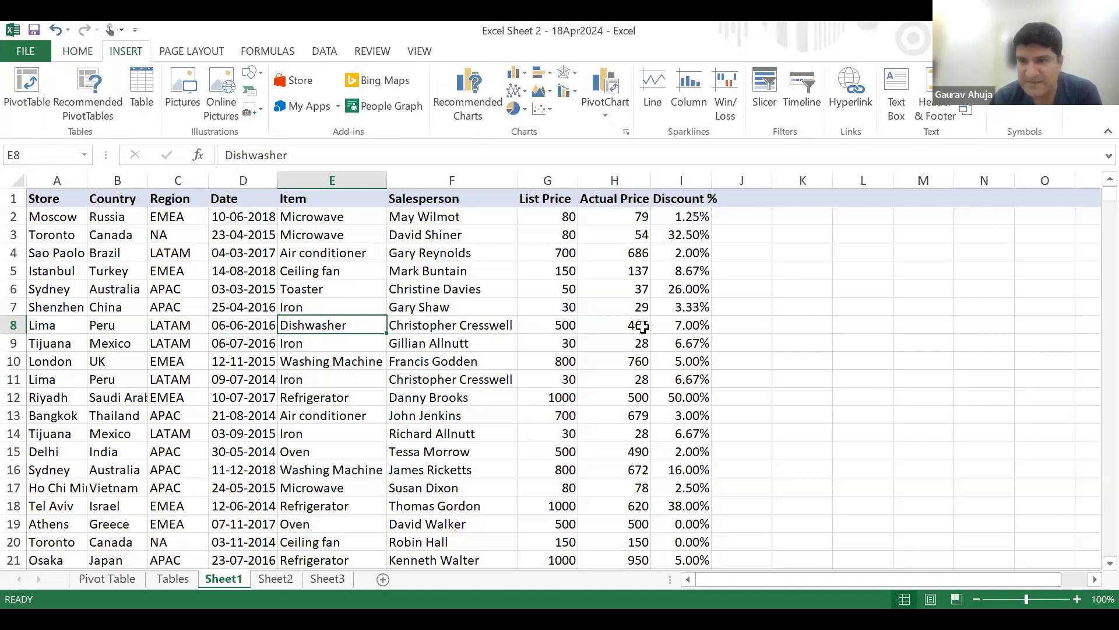
pyautogui.click(78, 51)
pyautogui.click(140, 53)
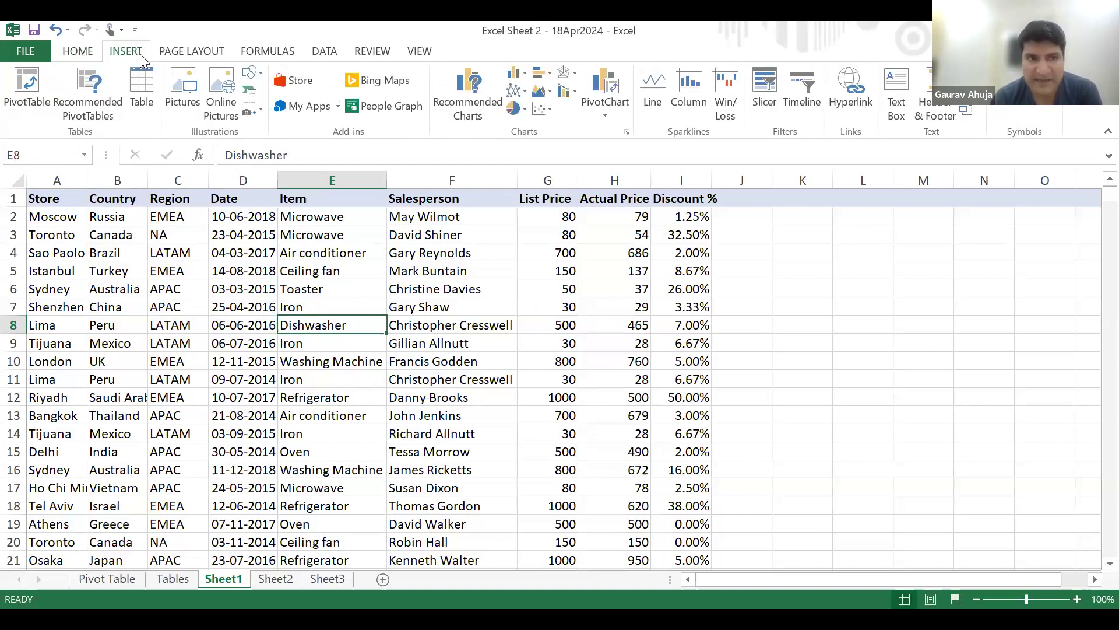
pyautogui.click(20, 98)
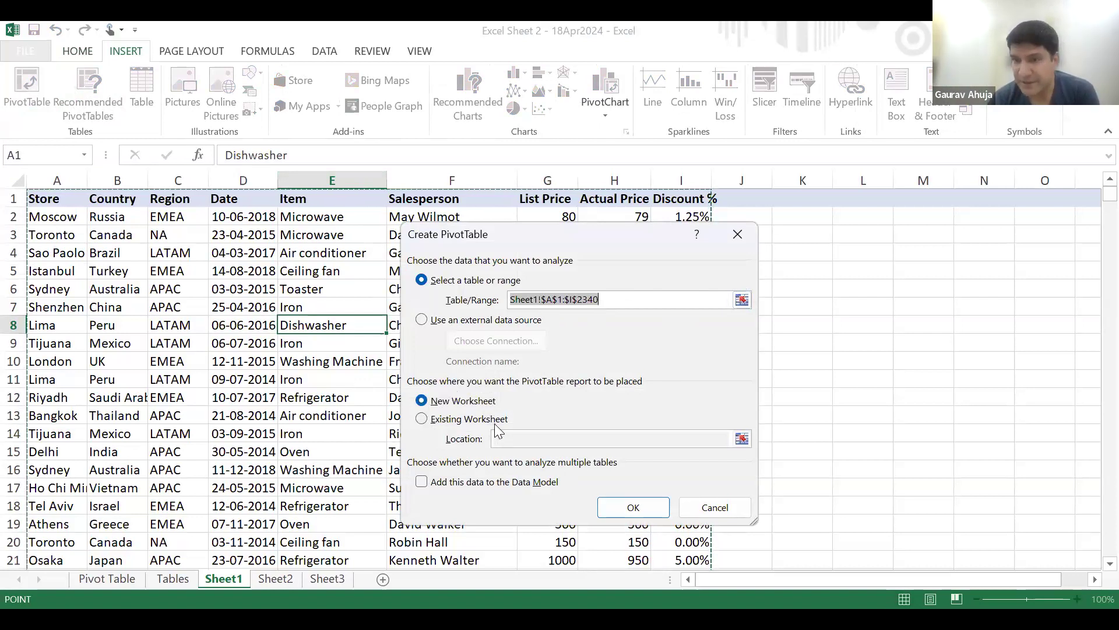
pyautogui.click(628, 510)
pyautogui.click(628, 510)
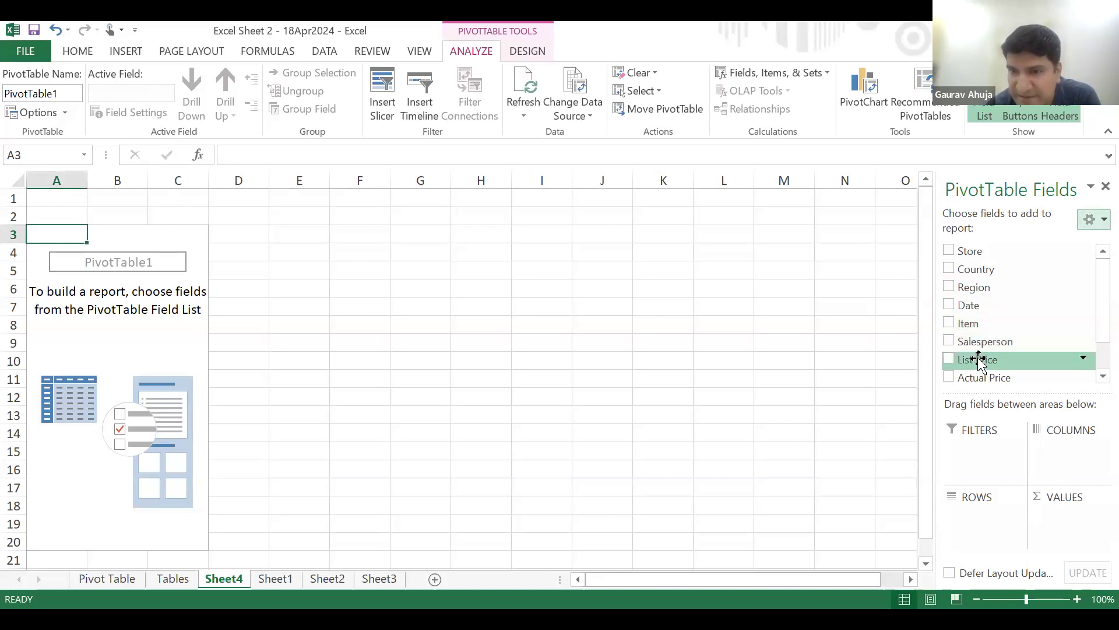
# Set Store as the pivot table's row field and add Item as a count in the values.
pyautogui.scroll(-1, 985, 352)
pyautogui.scroll(1, 1007, 355)
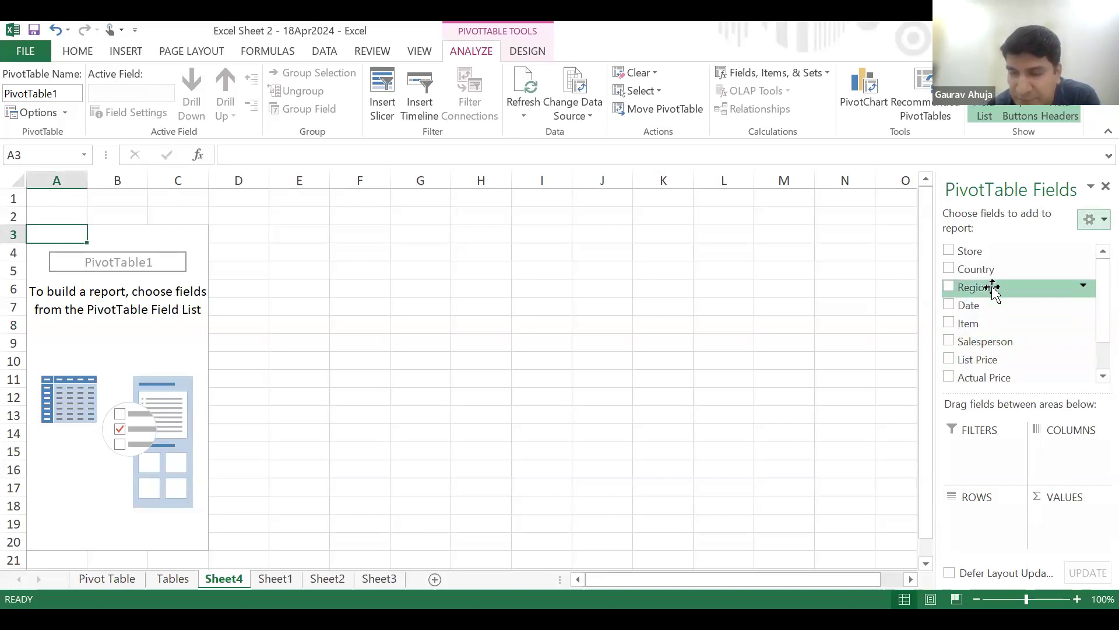
pyautogui.moveTo(975, 257); pyautogui.dragTo(982, 521)
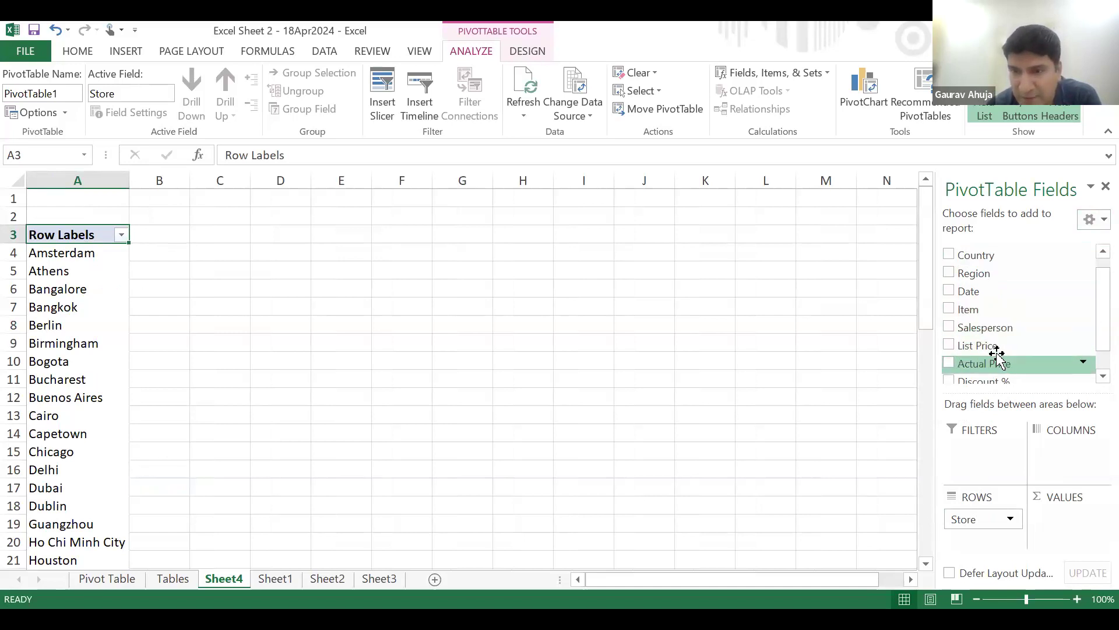
pyautogui.moveTo(980, 317); pyautogui.dragTo(1062, 519)
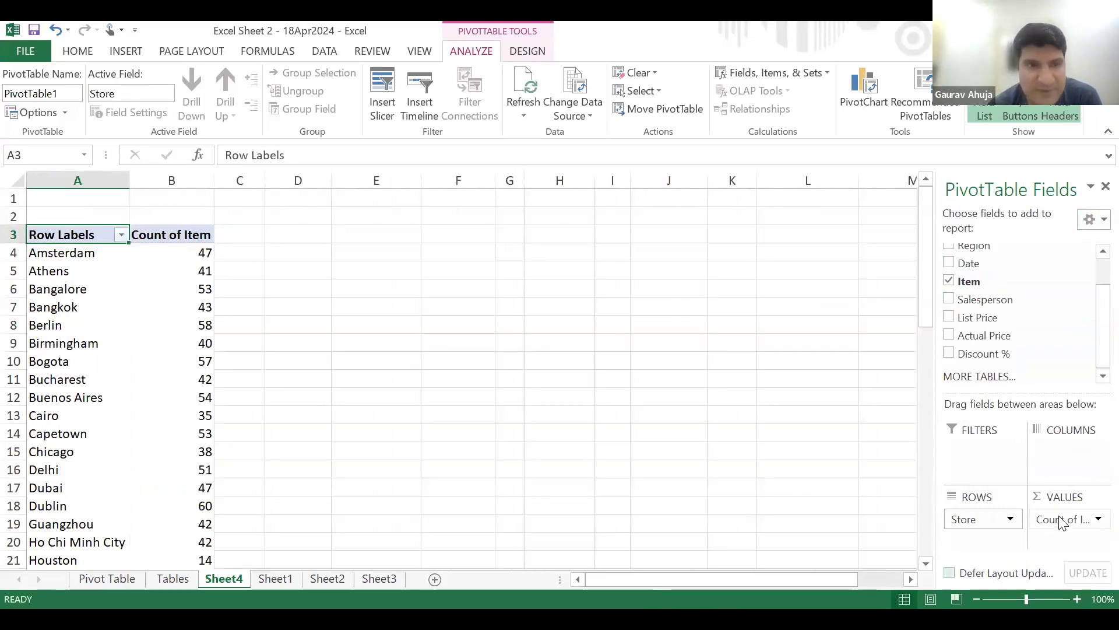
# Extract the records behind Amsterdam's item count to a new sheet and select all its Store entries.
pyautogui.click(195, 249)
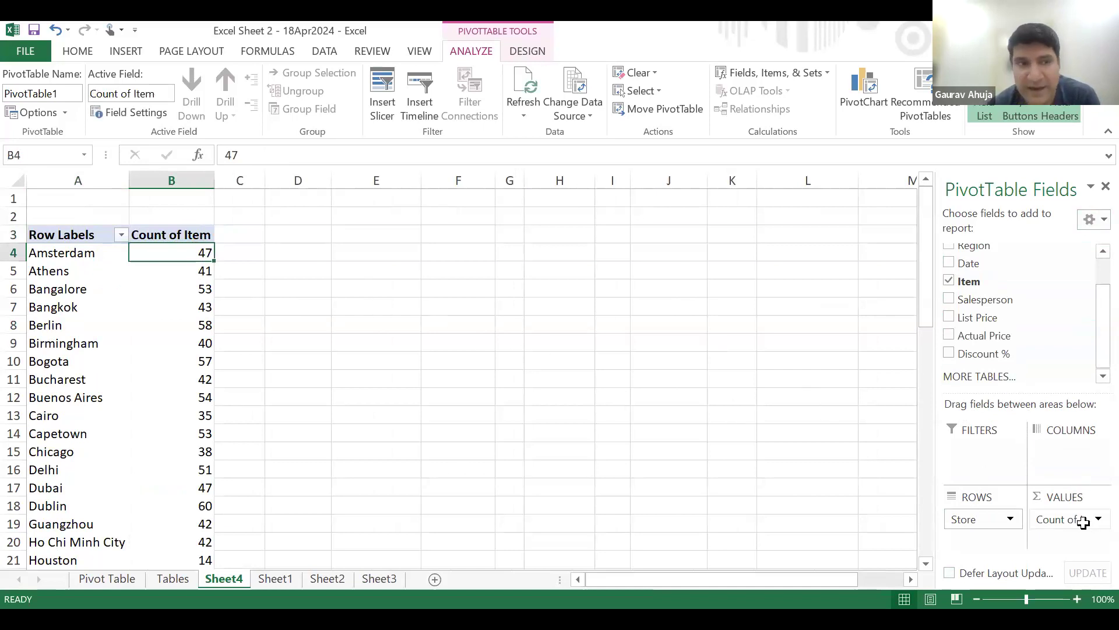
pyautogui.click(57, 259)
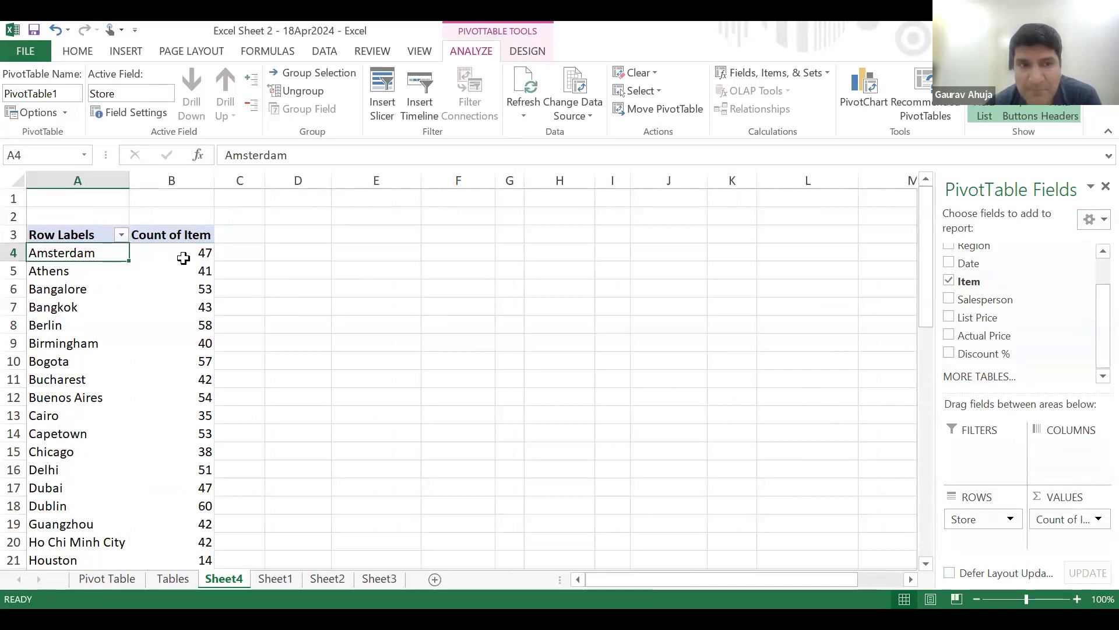
pyautogui.click(190, 255)
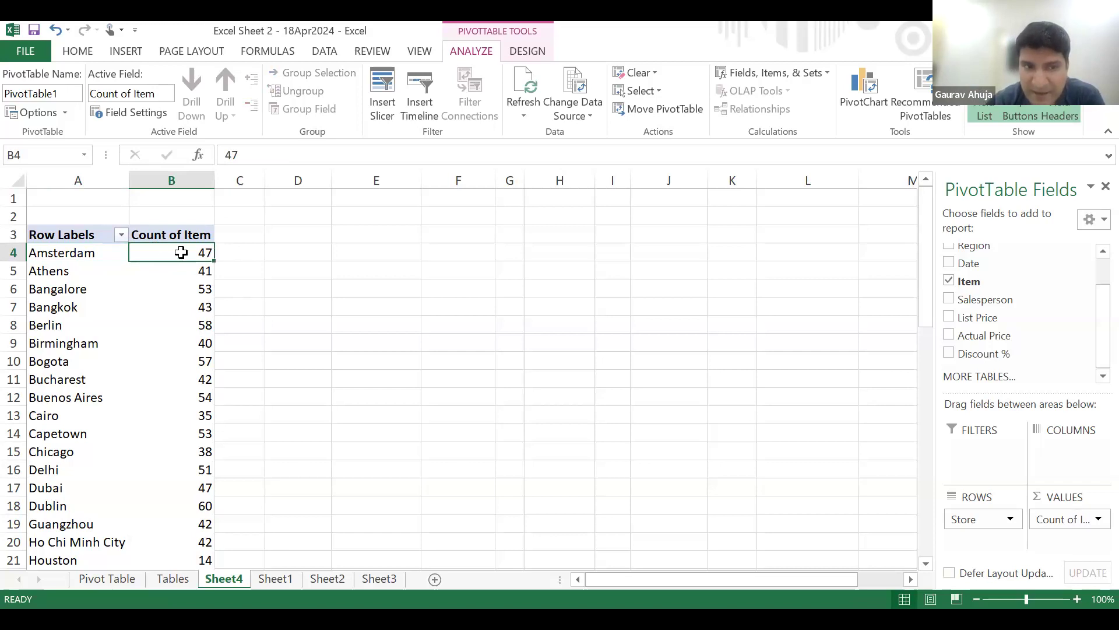
pyautogui.doubleClick(181, 251)
pyautogui.click(455, 268)
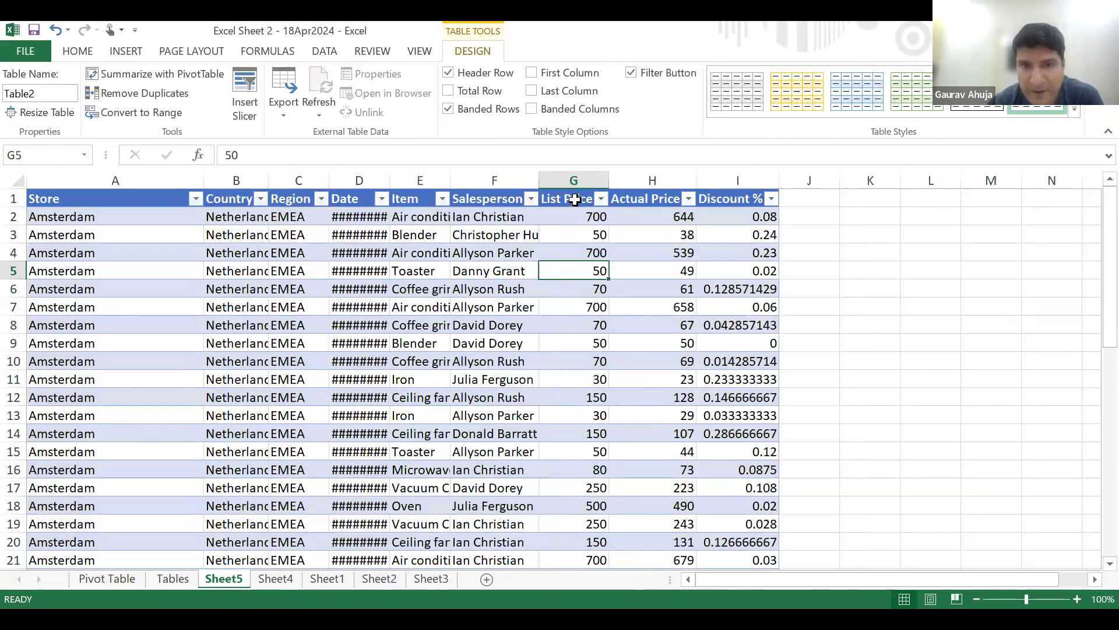
pyautogui.click(114, 216)
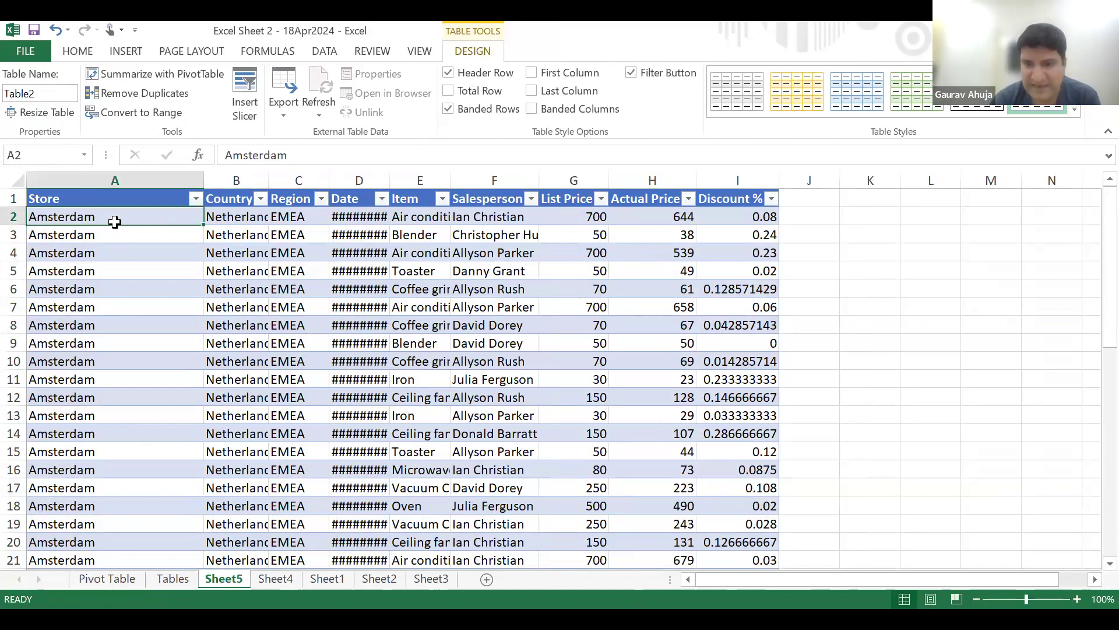
pyautogui.hotkey('ctrl', 'shift', 'Down')
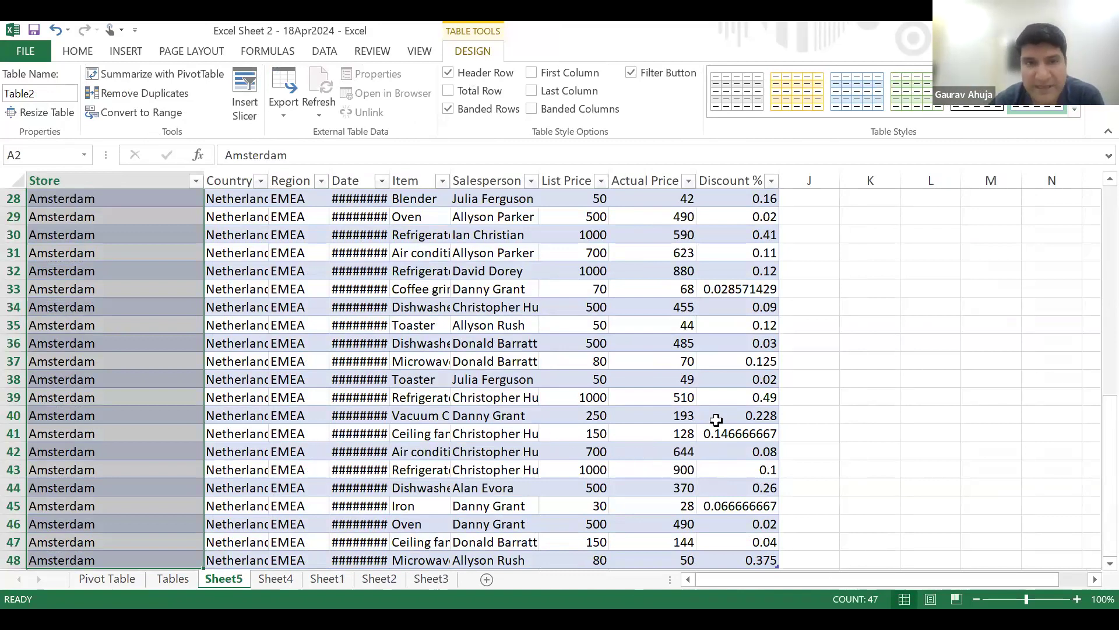
# Return to the pivot table in Sheet4 and select Amsterdam's item count.
pyautogui.click(392, 578)
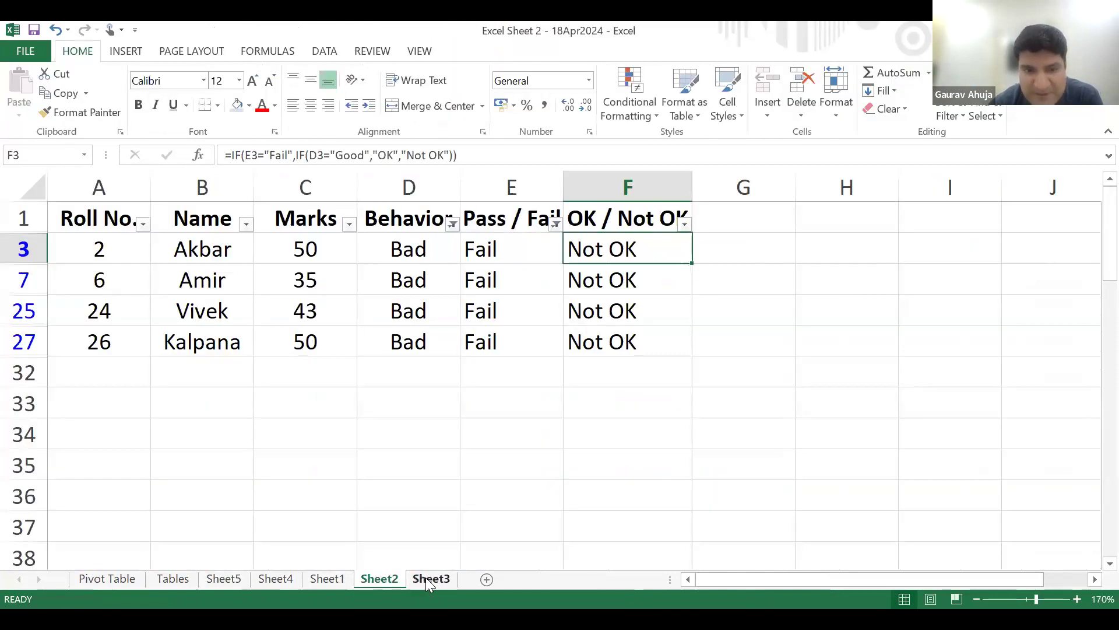
pyautogui.click(426, 577)
pyautogui.click(330, 579)
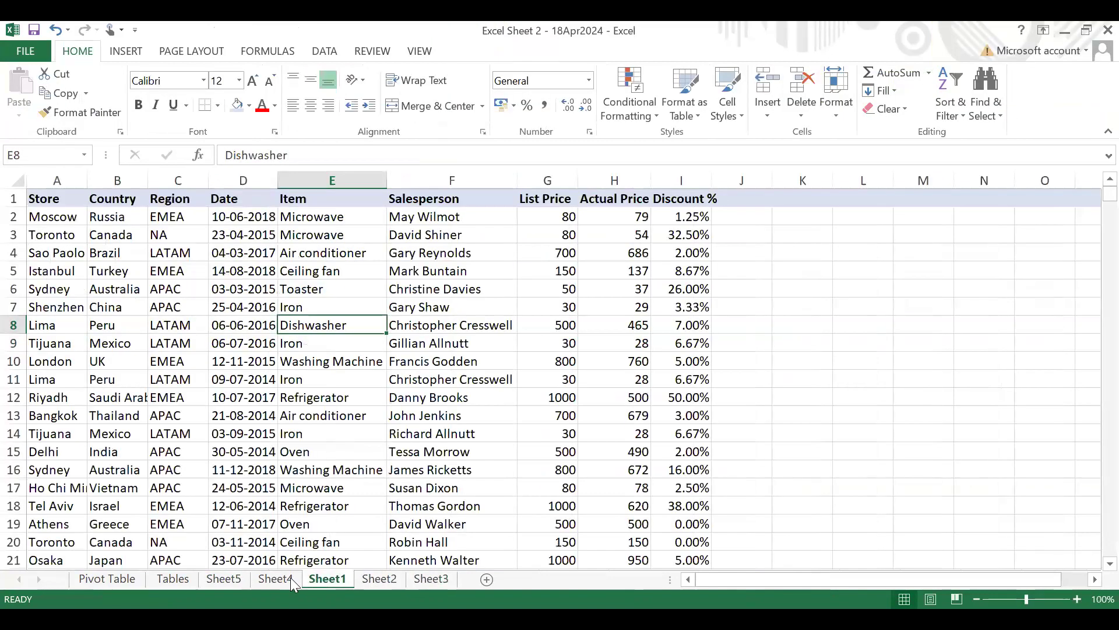
pyautogui.click(288, 577)
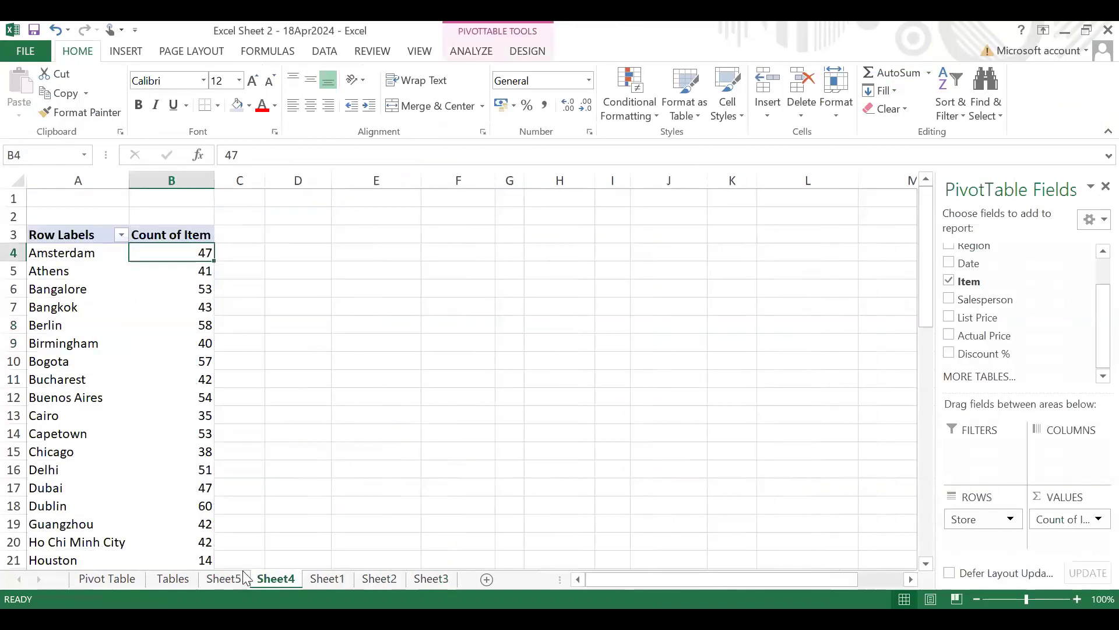
pyautogui.click(198, 362)
pyautogui.click(201, 256)
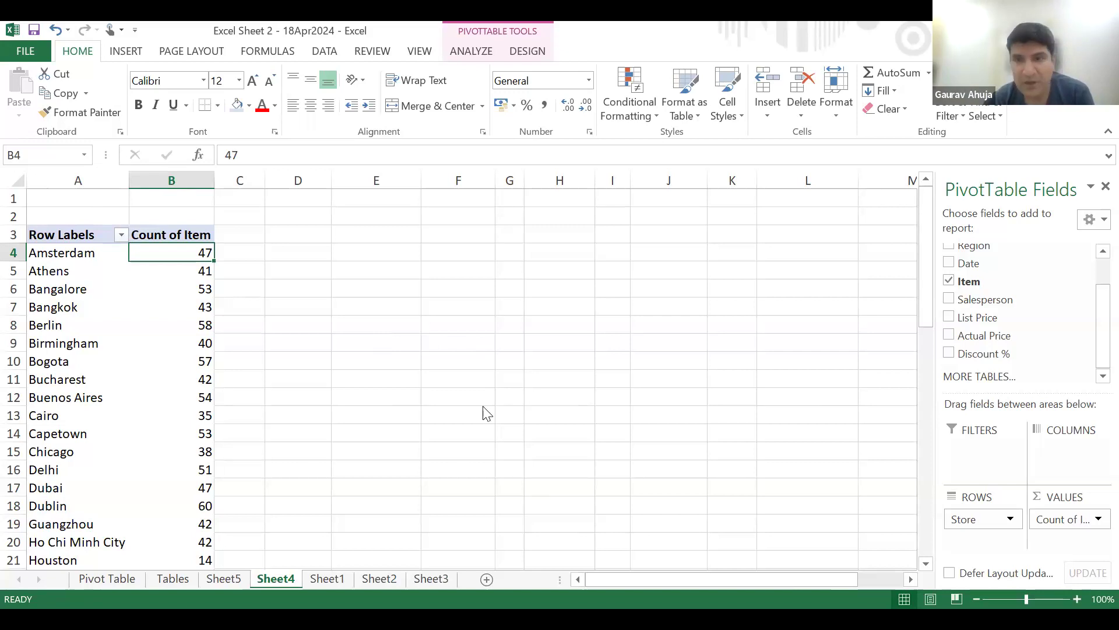
# Replace the item count in the pivot values with the sum of Actual Price and look through the store totals.
pyautogui.moveTo(1077, 518); pyautogui.dragTo(964, 294)
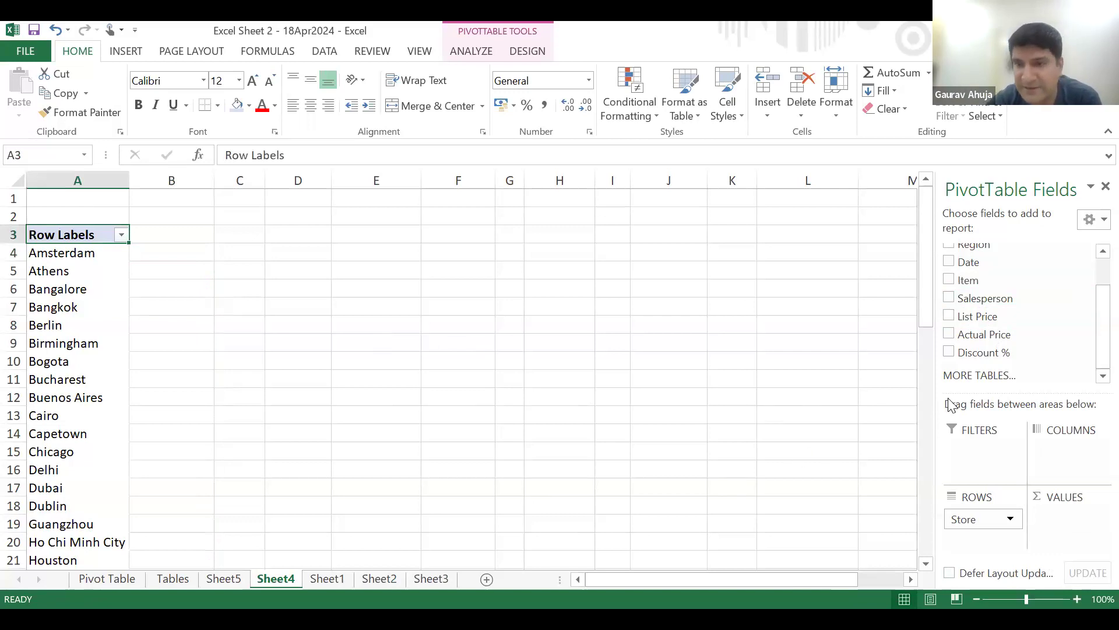
pyautogui.moveTo(990, 337); pyautogui.dragTo(1077, 513)
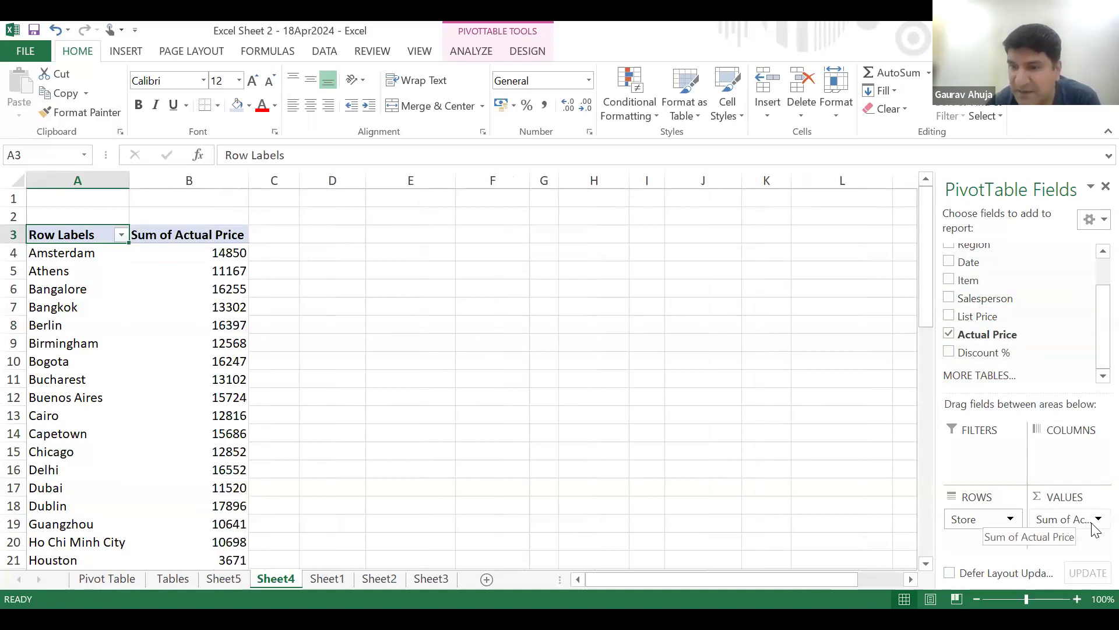
pyautogui.click(227, 256)
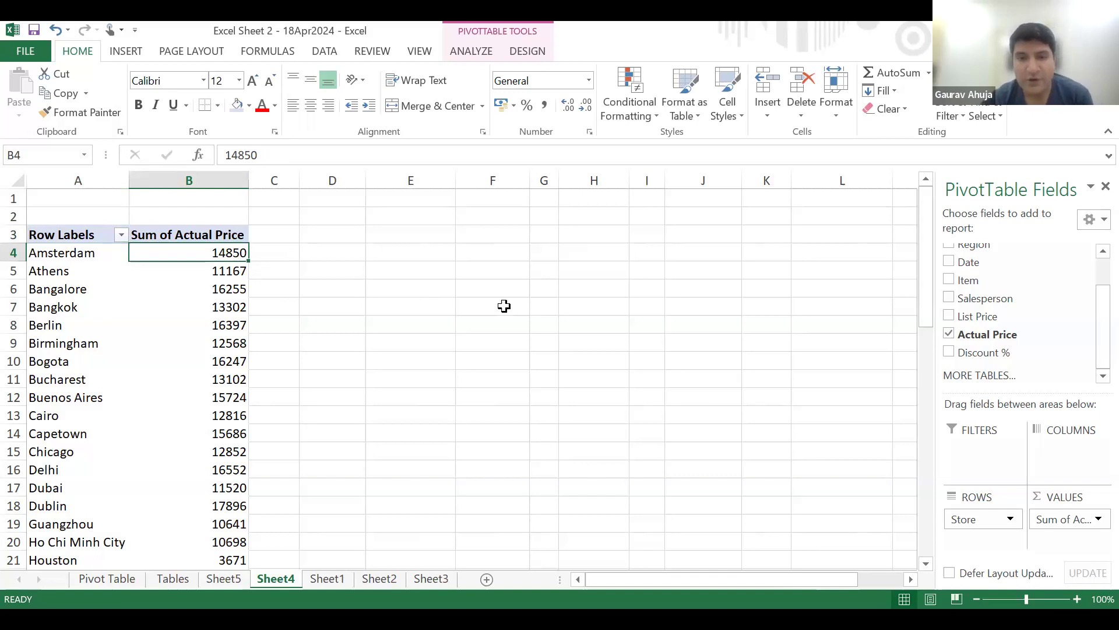
pyautogui.scroll(-8, 201, 311)
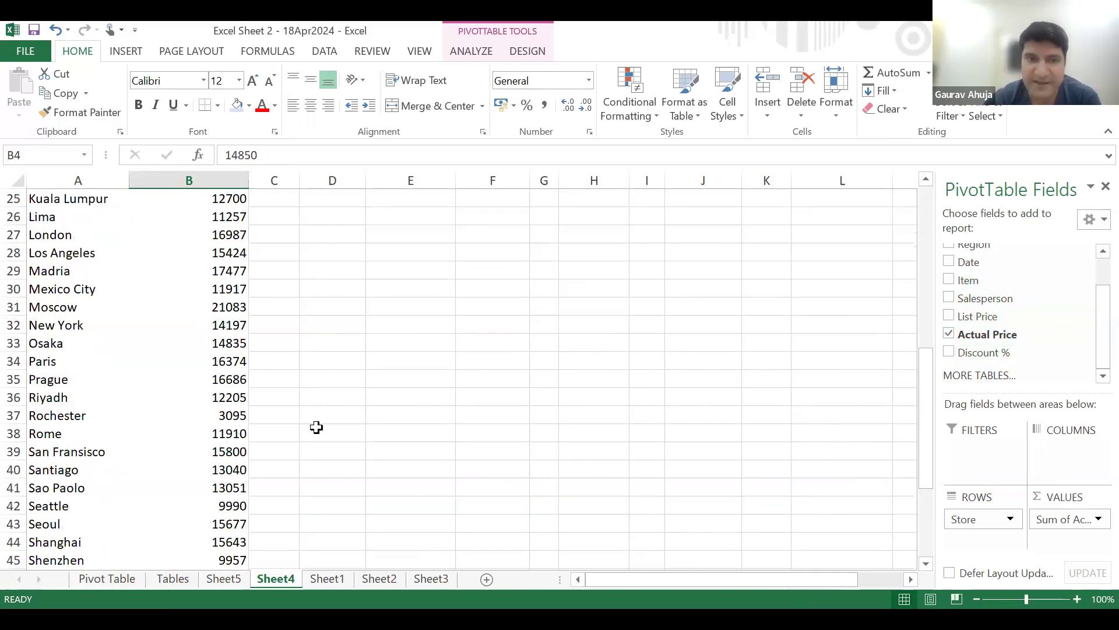
pyautogui.scroll(8, 236, 421)
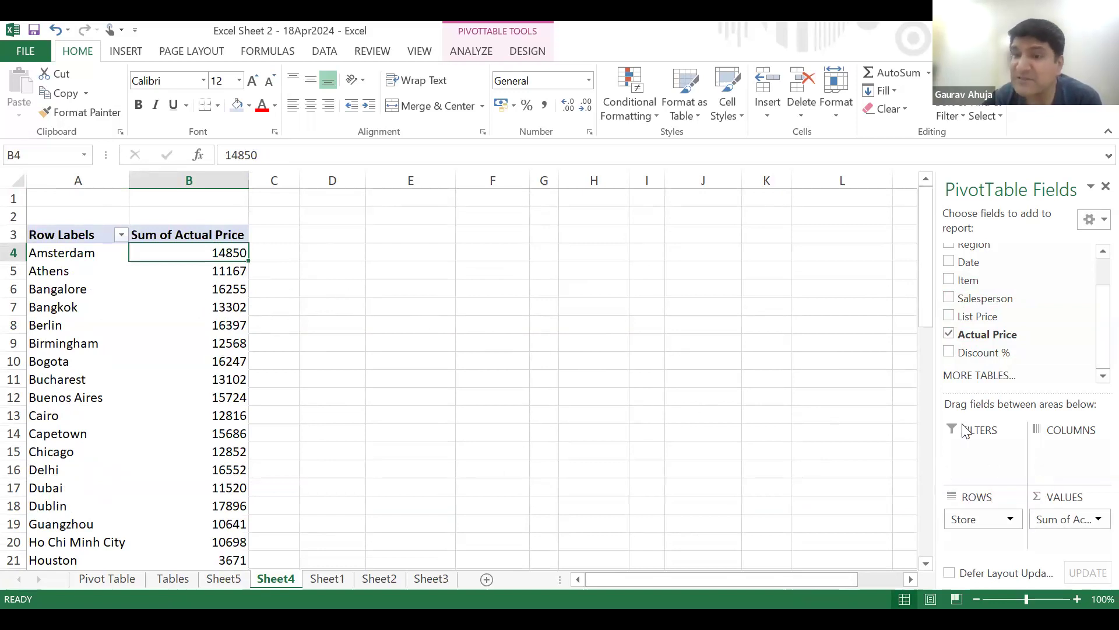
# Add Item as a count to the pivot values and place it before Sum of Actual Price.
pyautogui.moveTo(977, 281)
pyautogui.mouseDown()
pyautogui.moveTo(1057, 454)
pyautogui.moveTo(1063, 507)
pyautogui.moveTo(959, 285)
pyautogui.mouseUp()
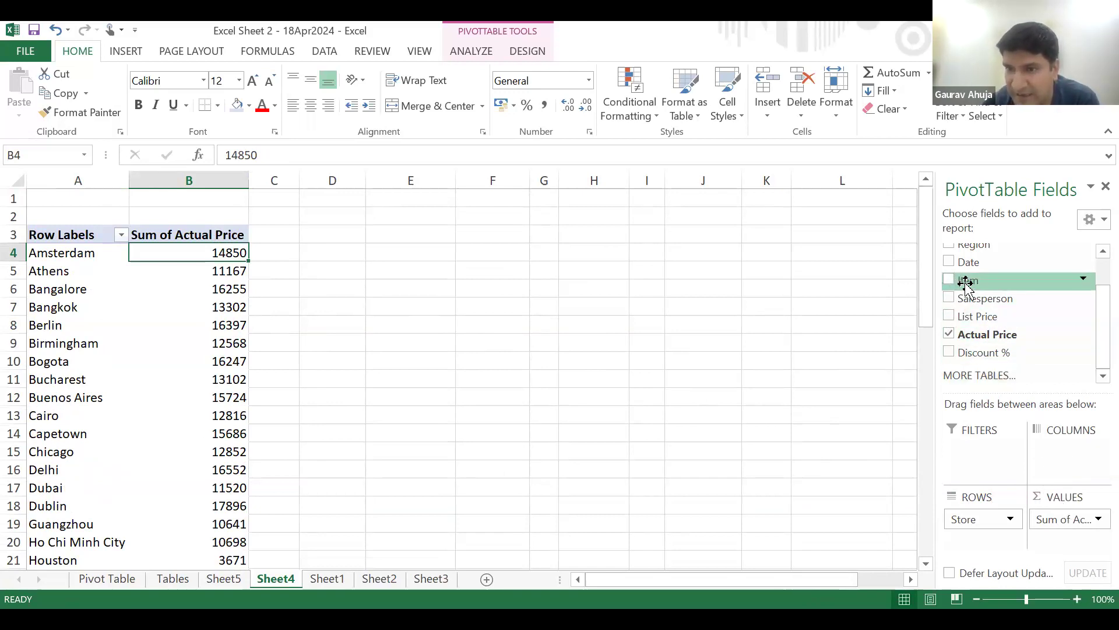
pyautogui.moveTo(966, 285)
pyautogui.mouseDown()
pyautogui.moveTo(1044, 446)
pyautogui.moveTo(1062, 538)
pyautogui.mouseUp()
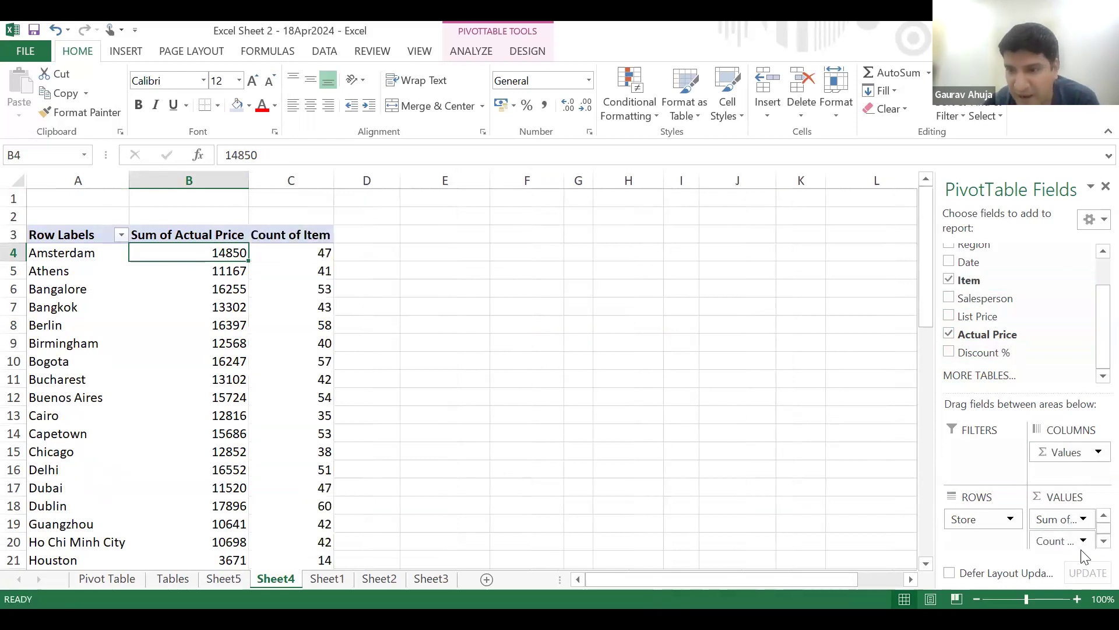
pyautogui.moveTo(1054, 541); pyautogui.dragTo(1066, 520)
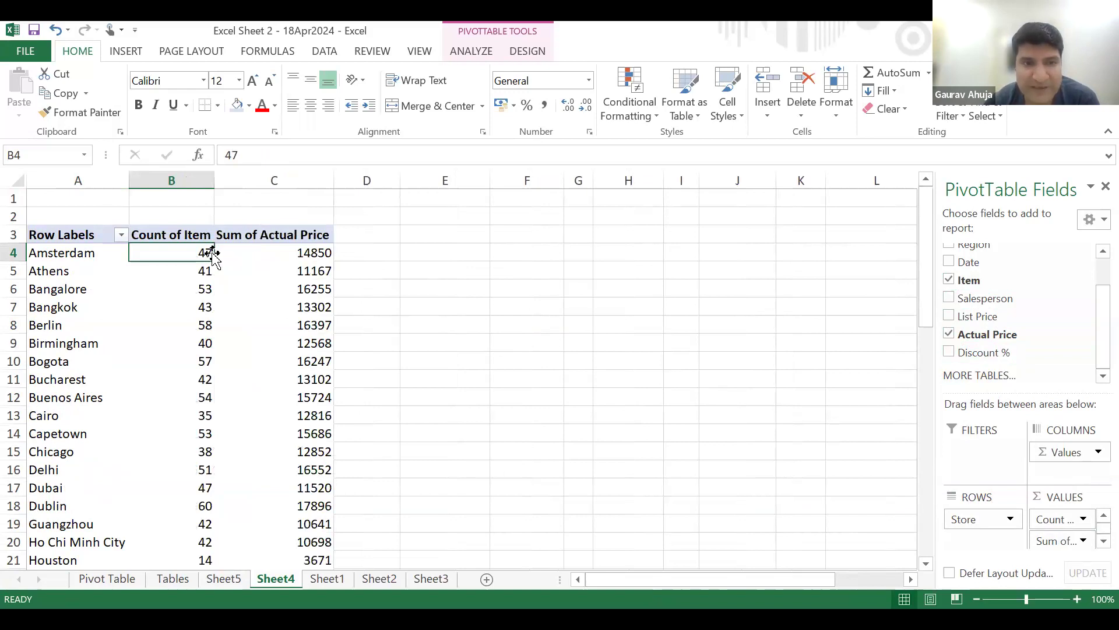
# Look through the item counts and price sums per store and select Istanbul's row.
pyautogui.click(314, 252)
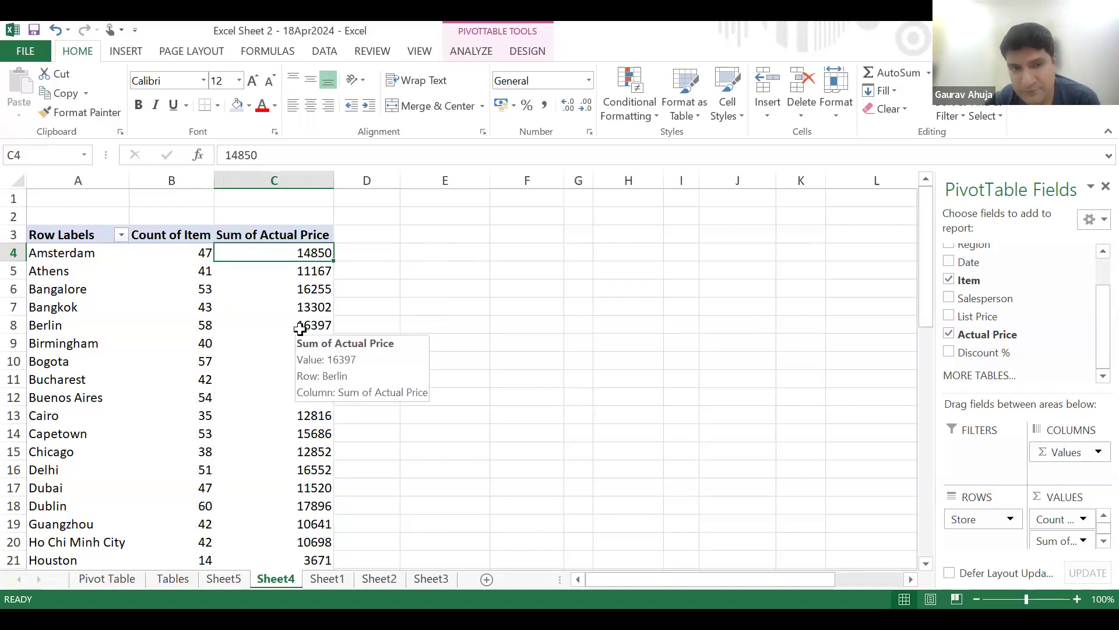
pyautogui.scroll(-8, 280, 333)
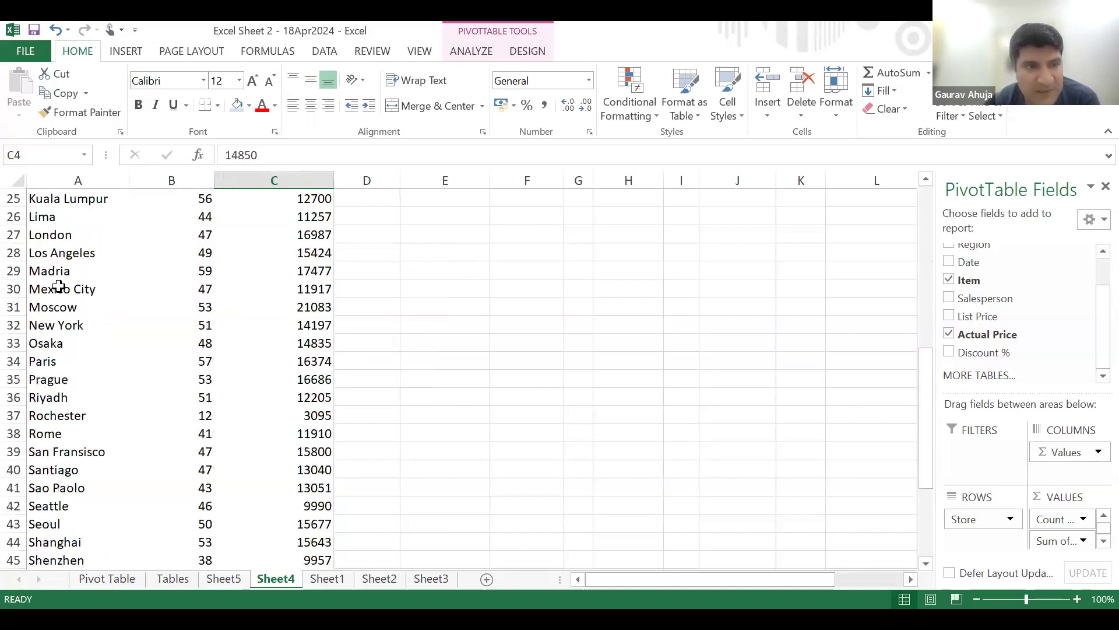
pyautogui.scroll(3, 59, 286)
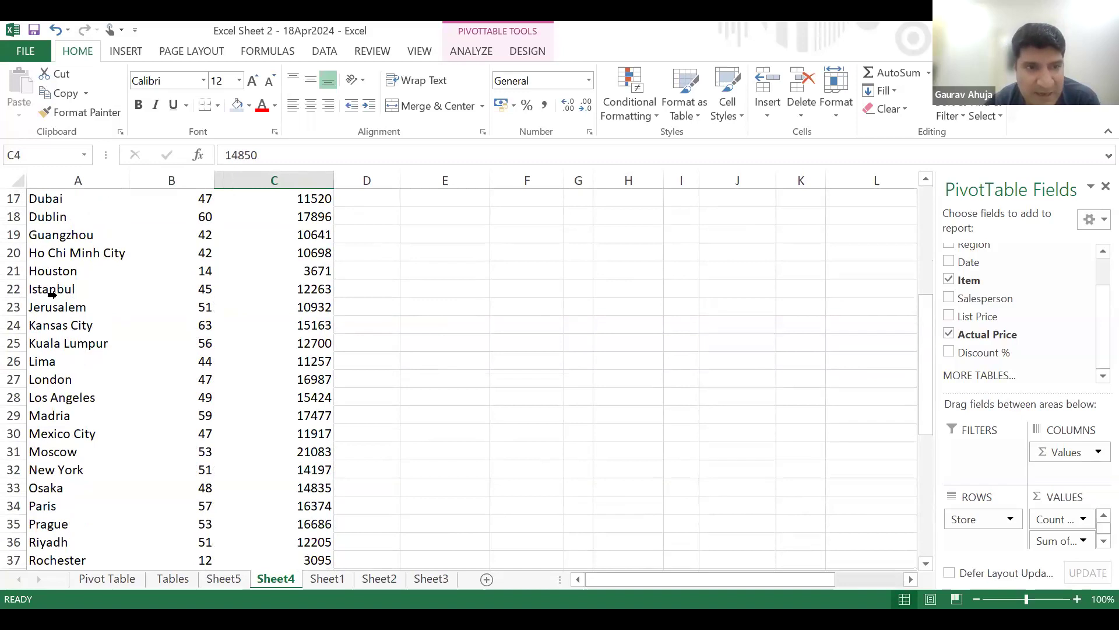
pyautogui.click(52, 291)
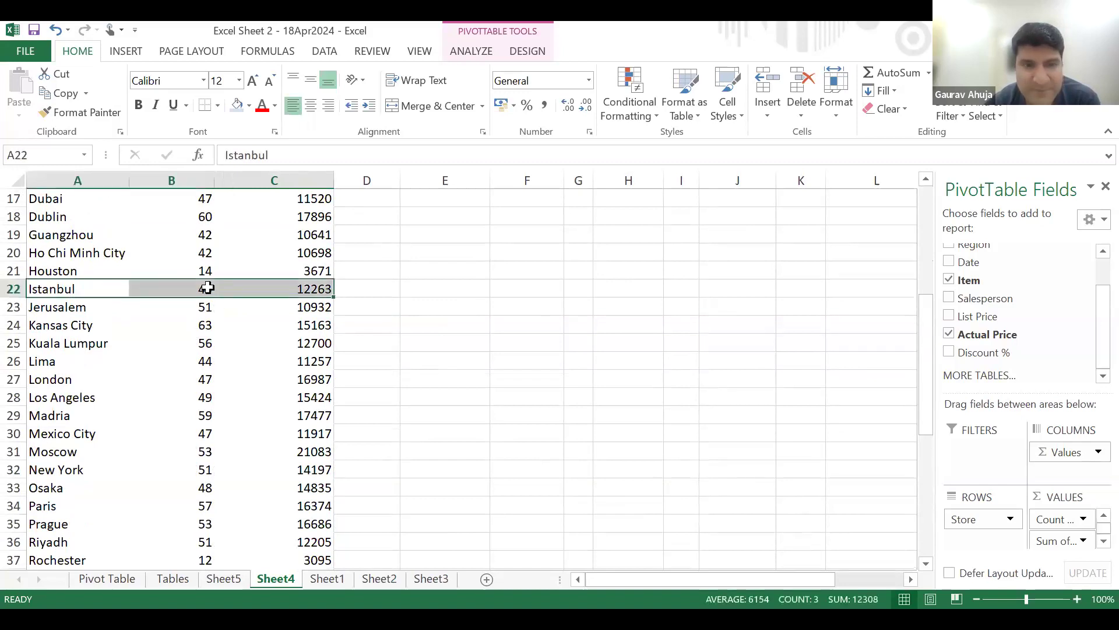
# Select Istanbul's Actual Price sum and look through the item counts and price totals of all stores.
pyautogui.click(319, 289)
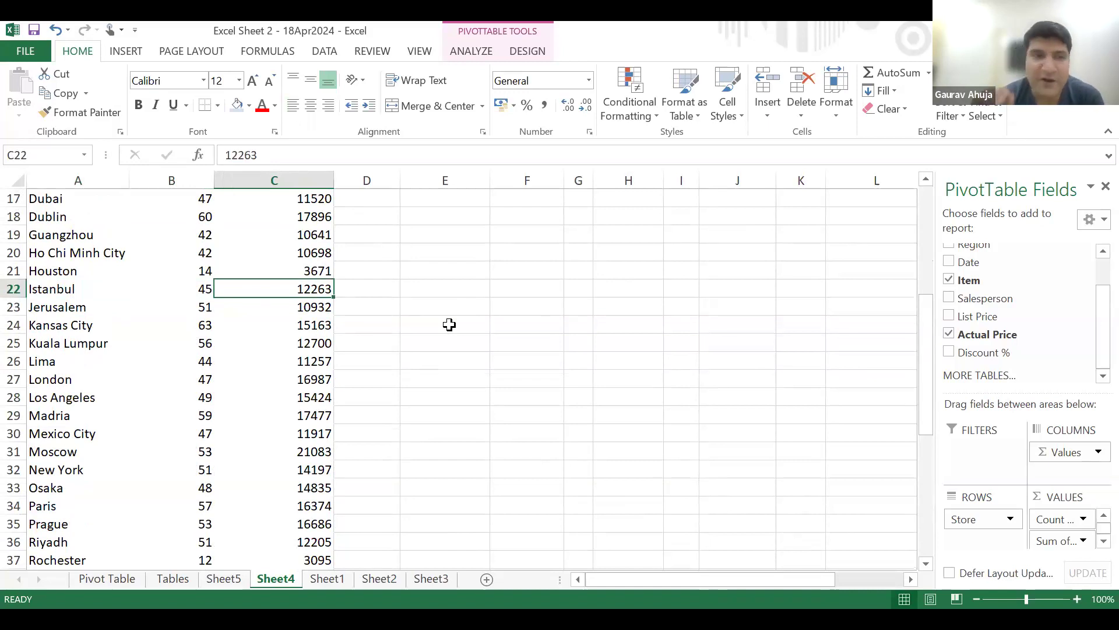
pyautogui.scroll(5, 192, 338)
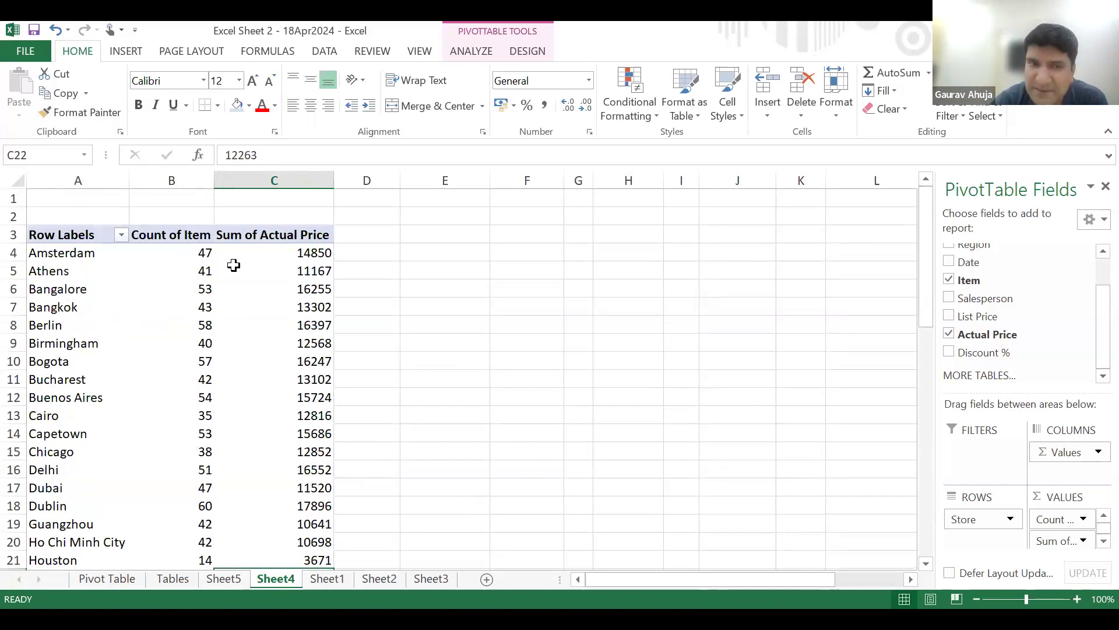
pyautogui.scroll(-16, 299, 325)
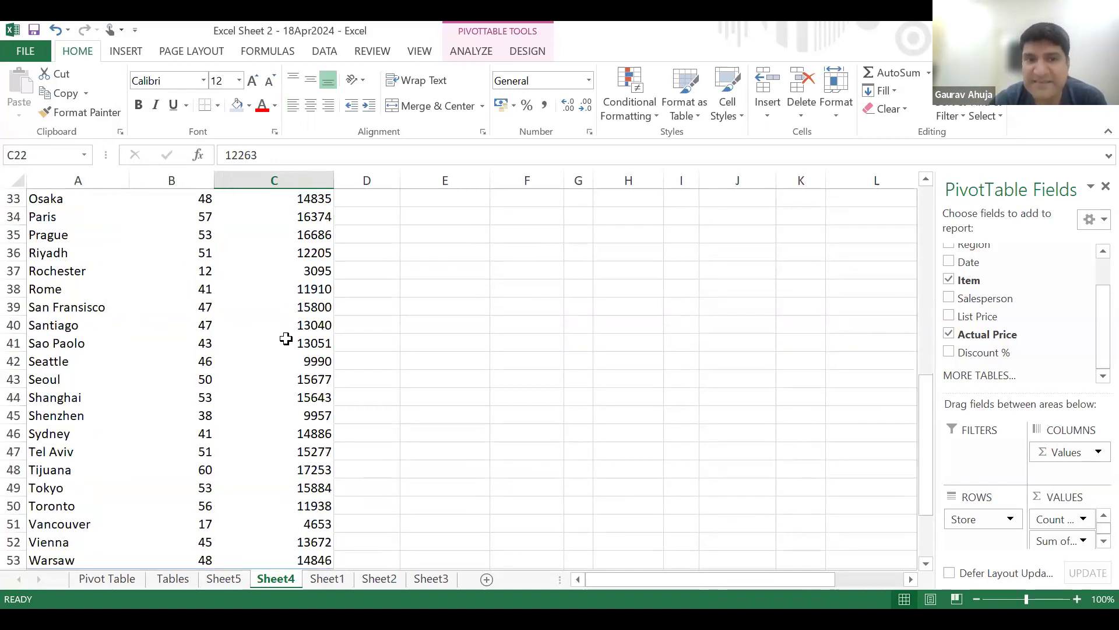
pyautogui.scroll(16, 286, 340)
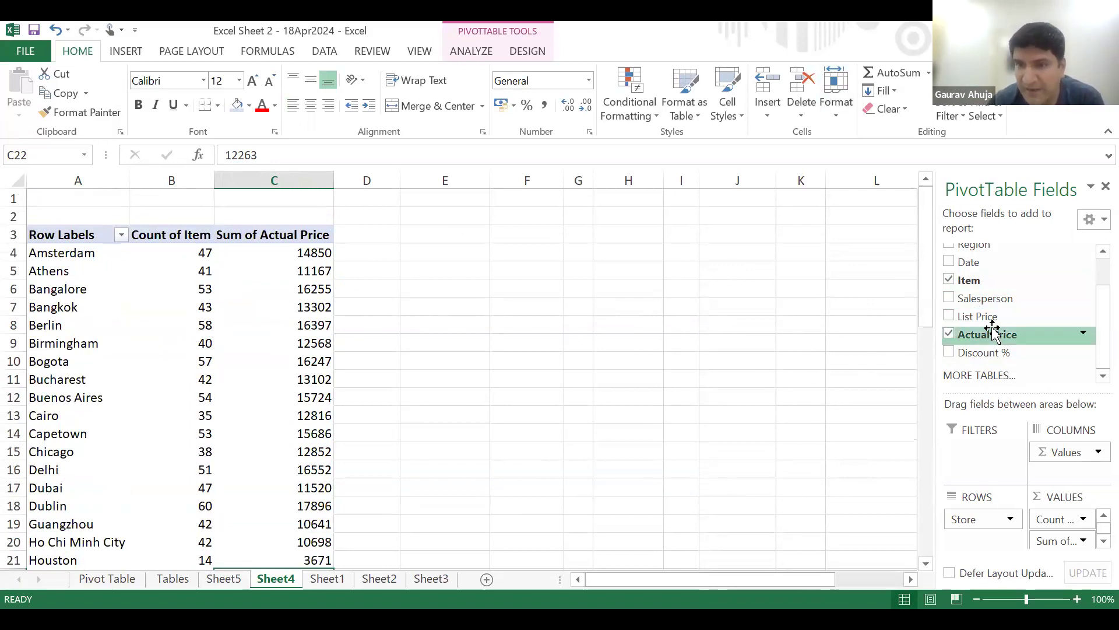
# Add Country as a report filter, set it to Australia, and select Sydney's row in the pivot table.
pyautogui.scroll(1, 994, 292)
pyautogui.moveTo(987, 273); pyautogui.dragTo(976, 443)
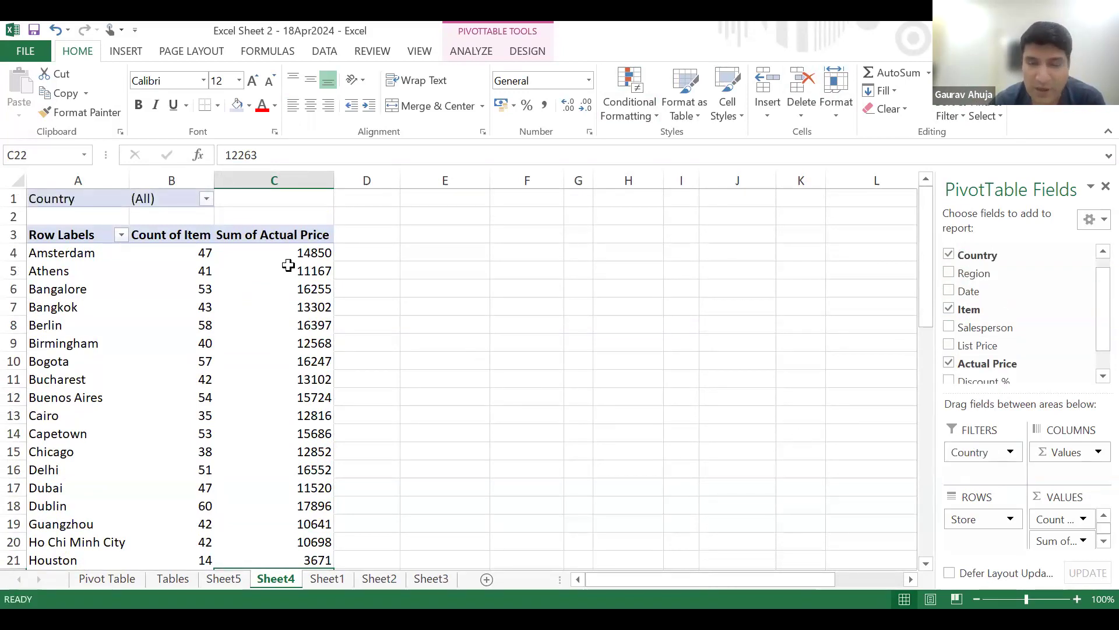
pyautogui.click(207, 199)
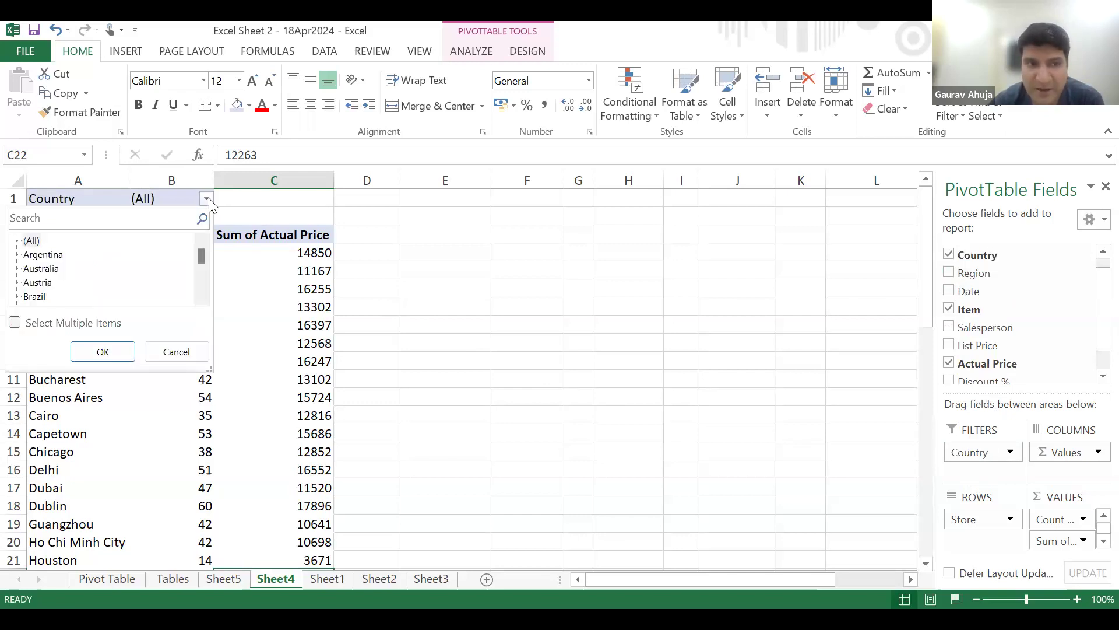
pyautogui.click(40, 273)
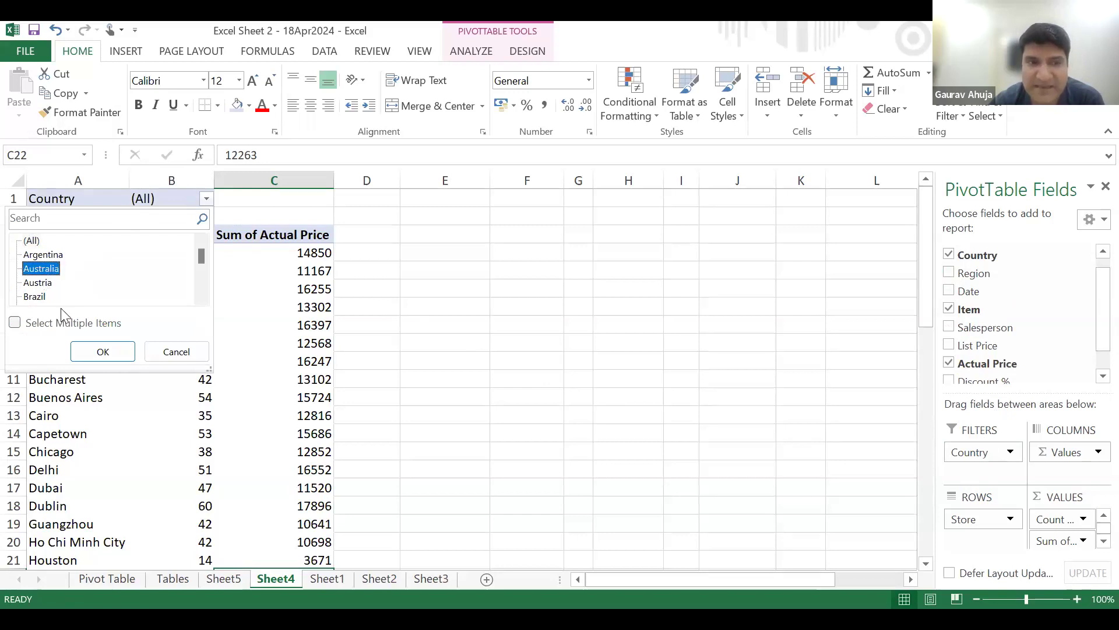
pyautogui.click(100, 353)
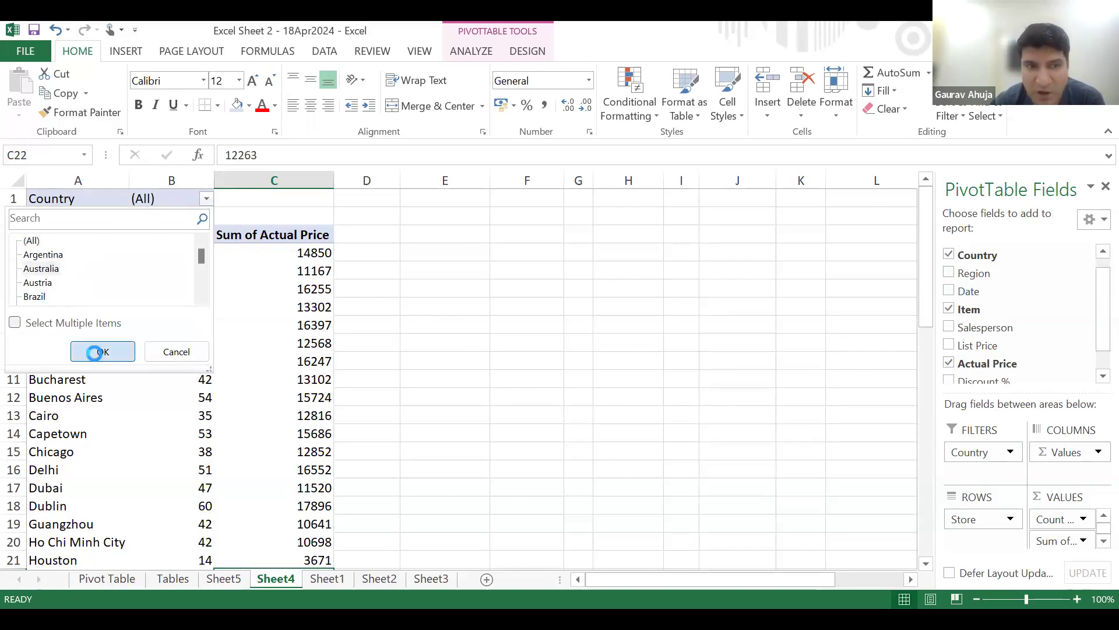
pyautogui.moveTo(64, 253); pyautogui.dragTo(287, 255)
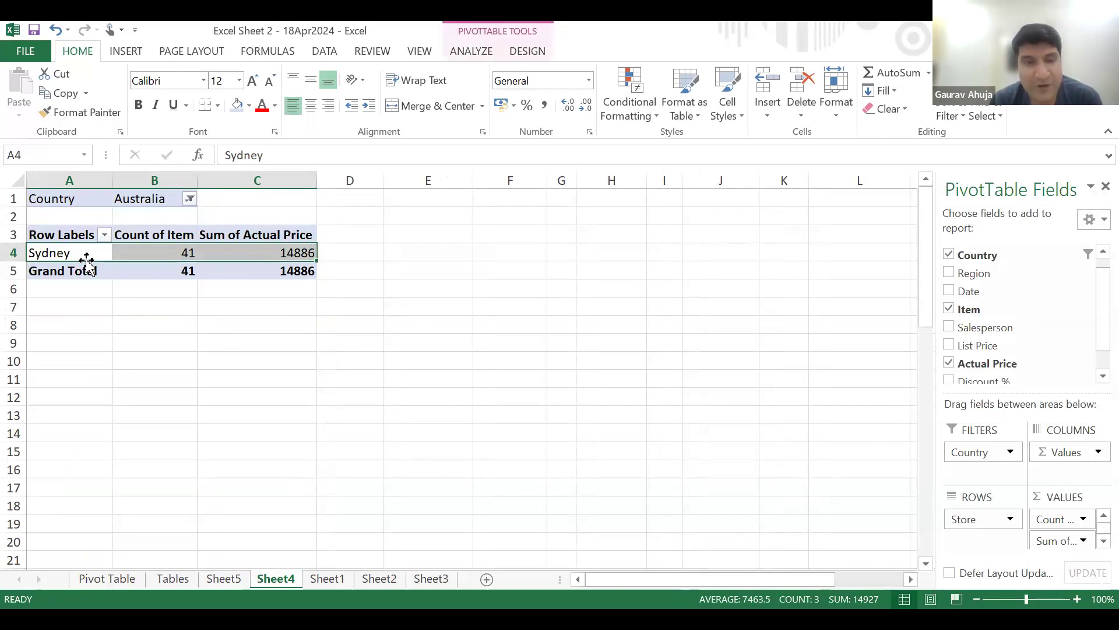
# Remove the Country filter field from the pivot table.
pyautogui.click(190, 200)
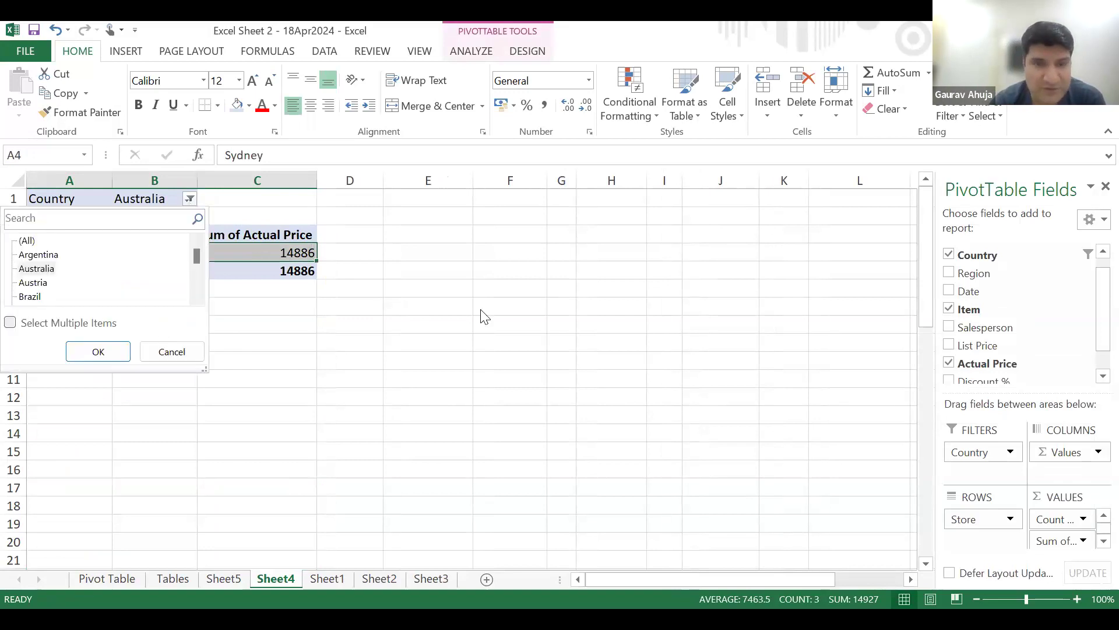
pyautogui.moveTo(974, 453); pyautogui.dragTo(1017, 312)
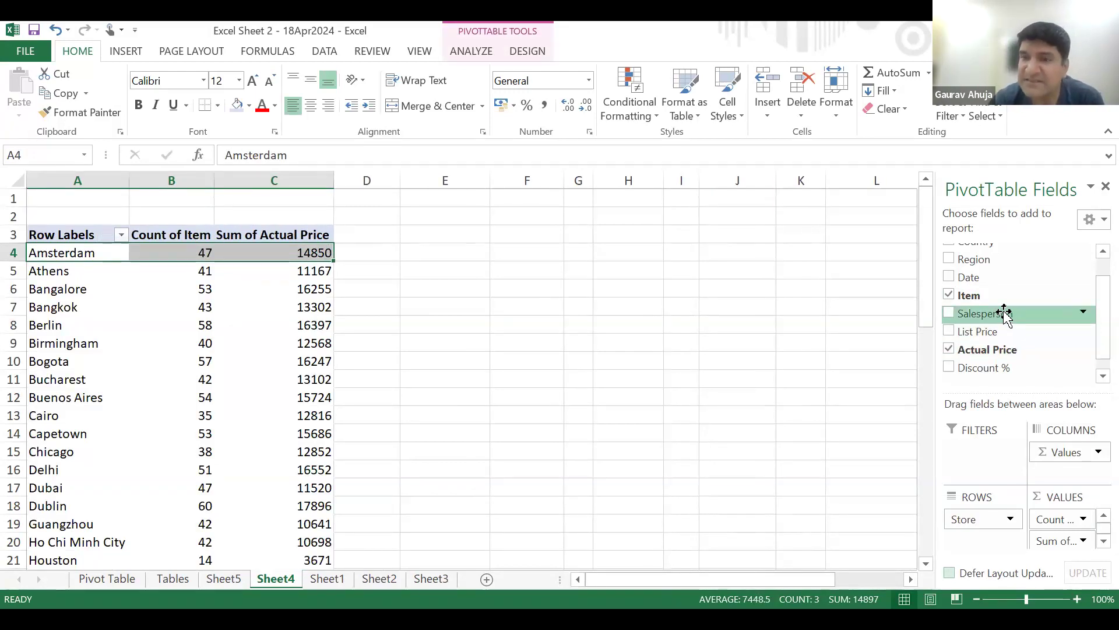
# Add Salesperson to the pivot rows beneath Store and examine Amsterdam's salespeople with their Actual Price sums.
pyautogui.moveTo(1004, 313); pyautogui.dragTo(983, 544)
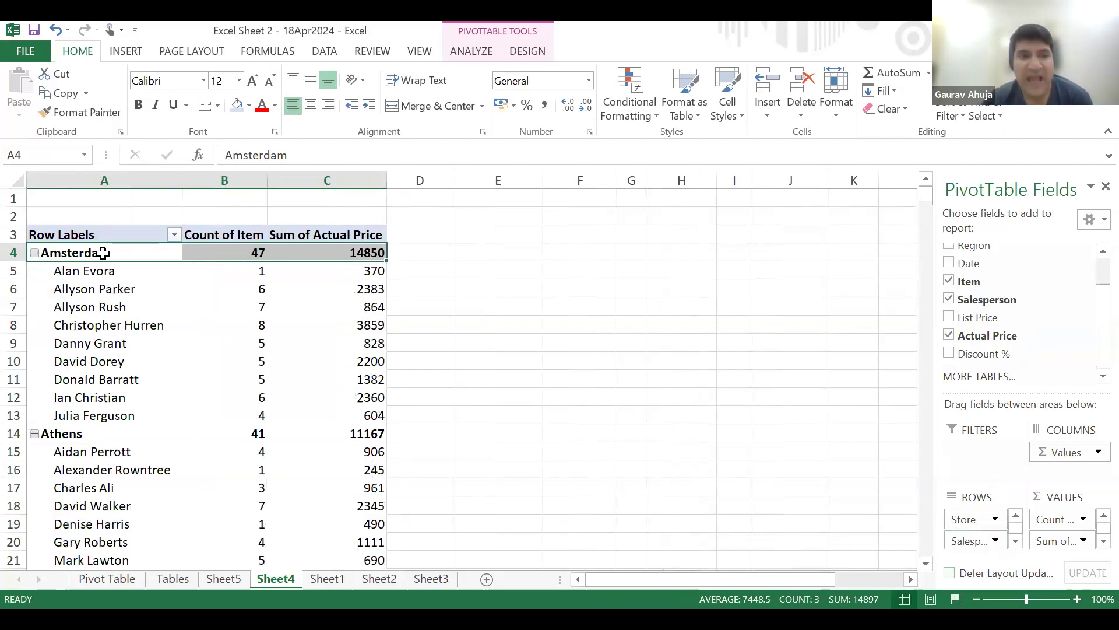
pyautogui.moveTo(93, 275); pyautogui.dragTo(96, 415)
pyautogui.moveTo(371, 273); pyautogui.dragTo(373, 417)
pyautogui.scroll(-5, 202, 323)
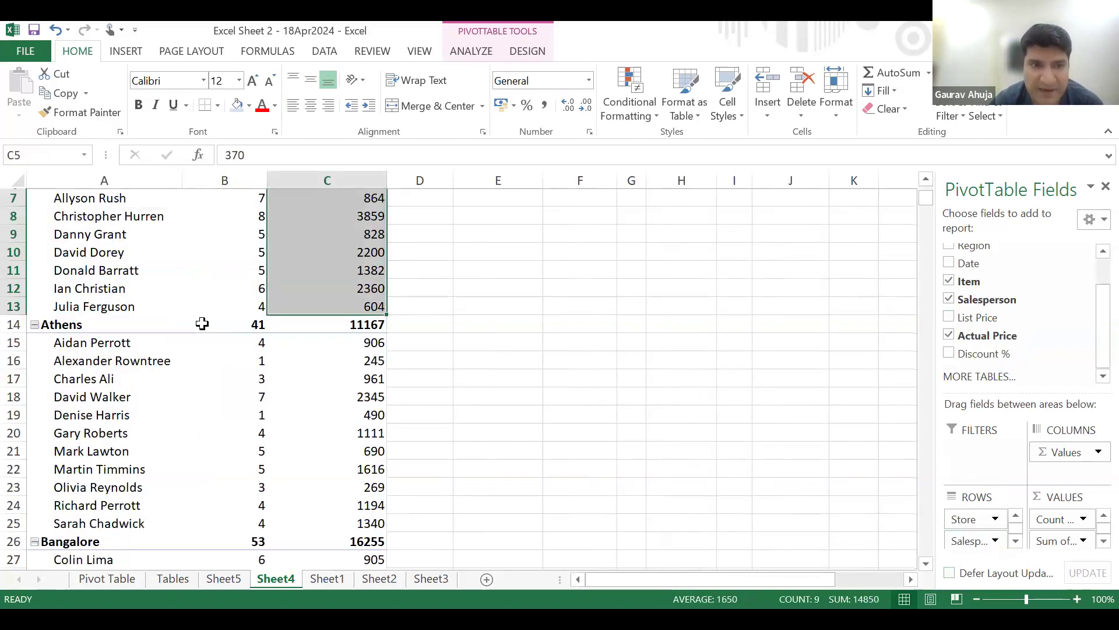
pyautogui.scroll(5, 102, 305)
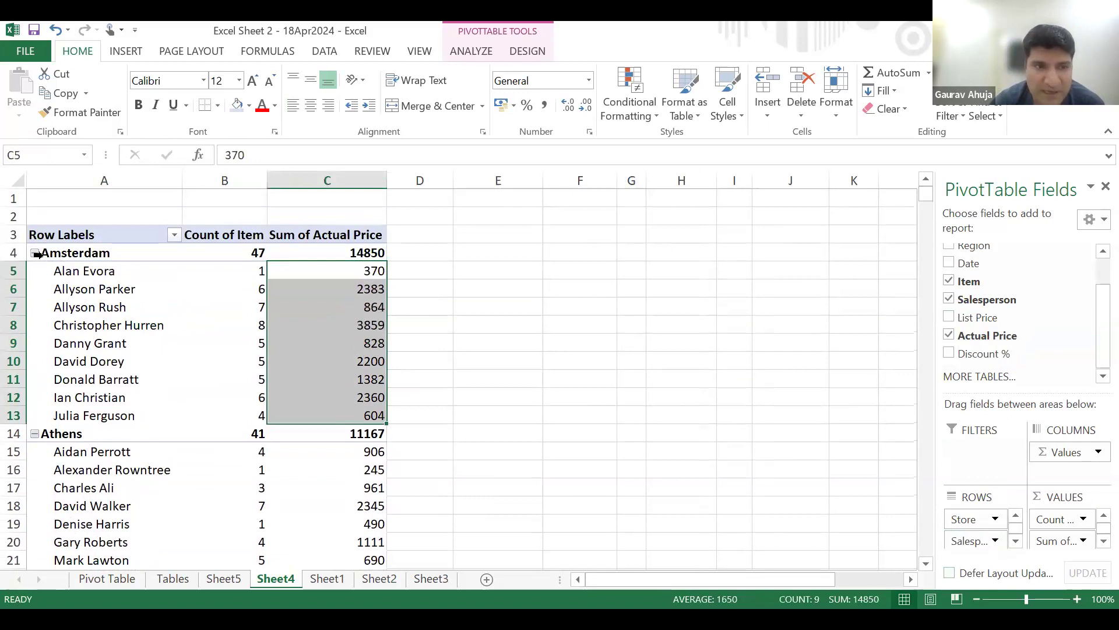
# Collapse the salesperson details of each store from Amsterdam through Buenos Aires.
pyautogui.click(35, 253)
pyautogui.click(35, 271)
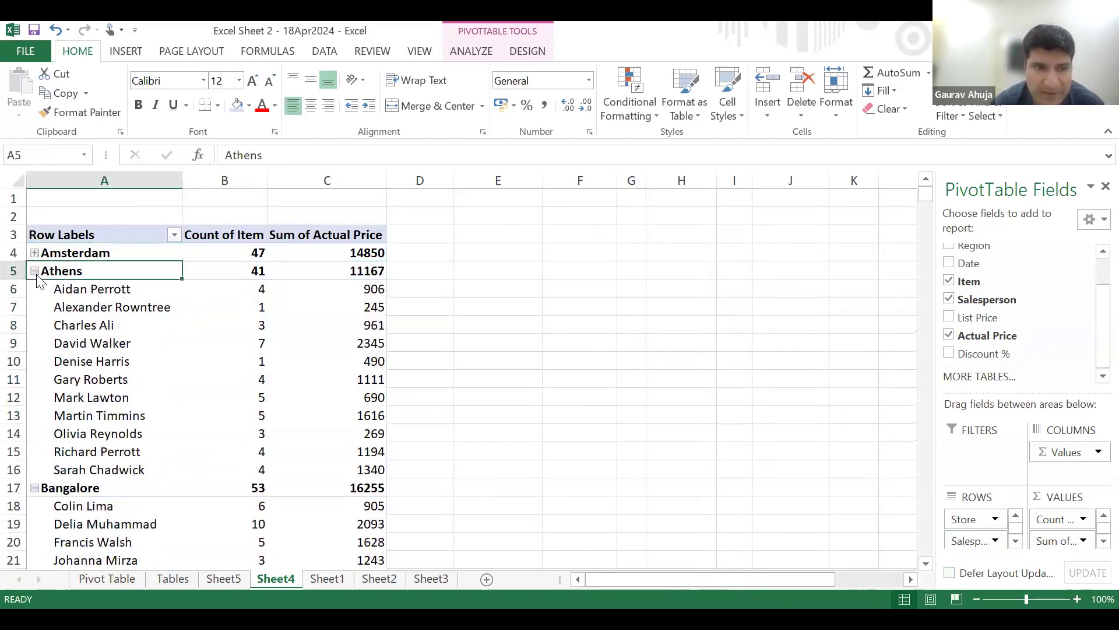
pyautogui.click(35, 289)
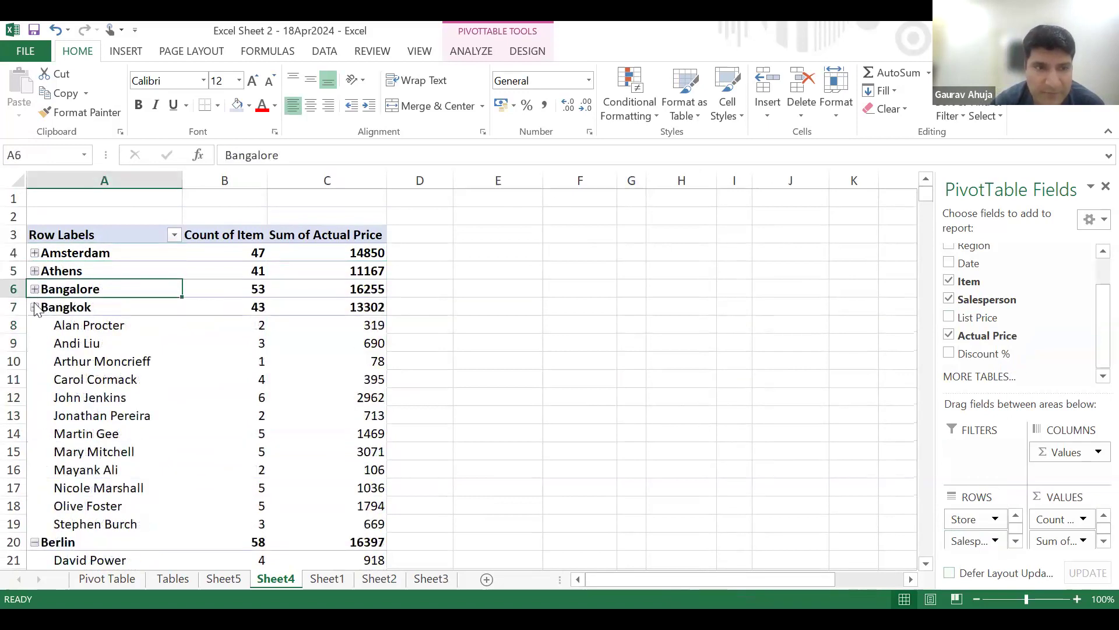
pyautogui.click(34, 308)
pyautogui.click(35, 326)
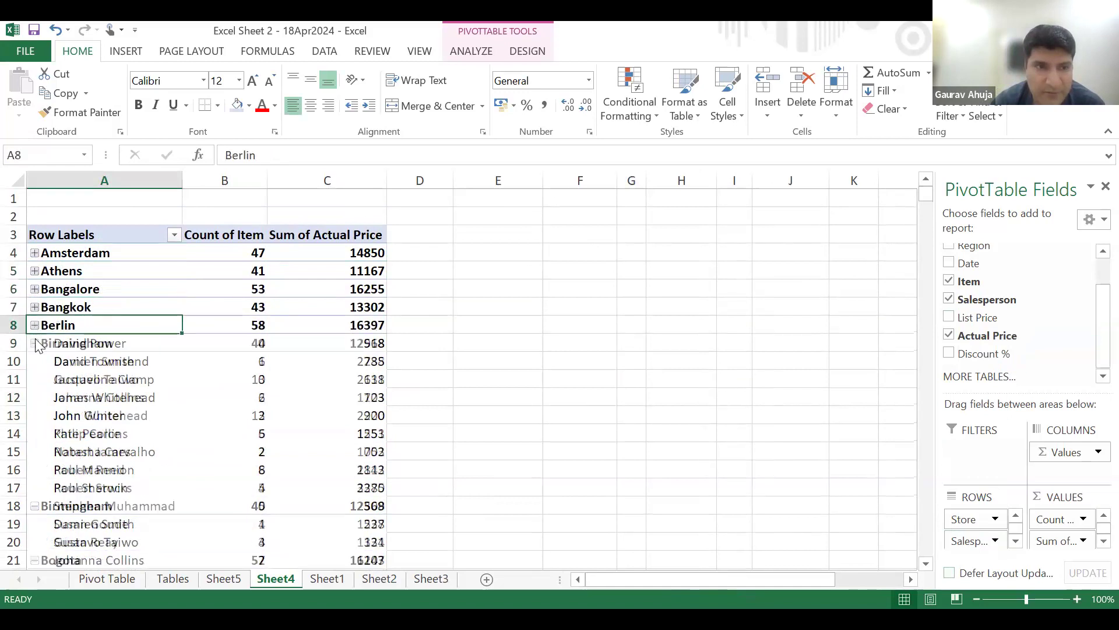
pyautogui.click(35, 343)
pyautogui.click(35, 361)
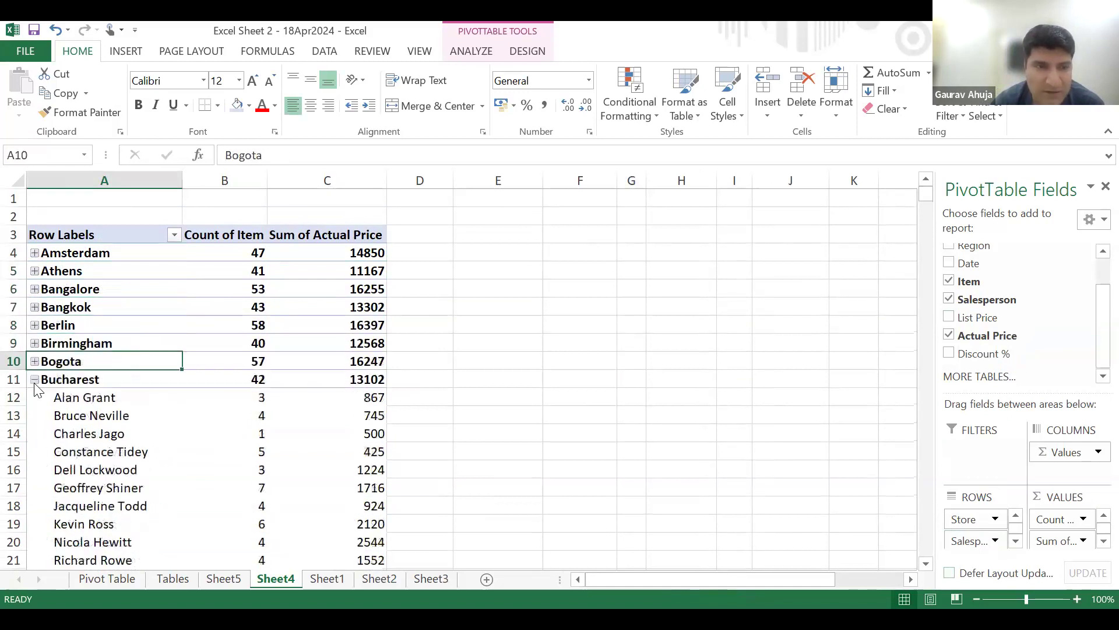
pyautogui.click(34, 379)
pyautogui.click(35, 398)
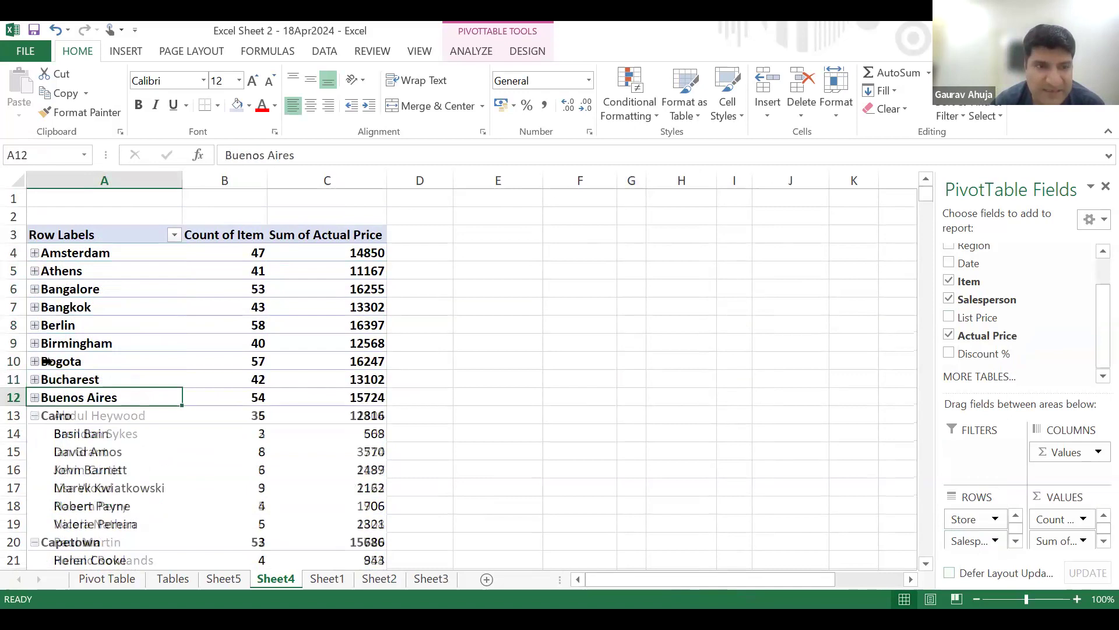
# Collapse Chicago's salesperson details and look over the Delhi and Dubai groups below it.
pyautogui.scroll(-8, 40, 325)
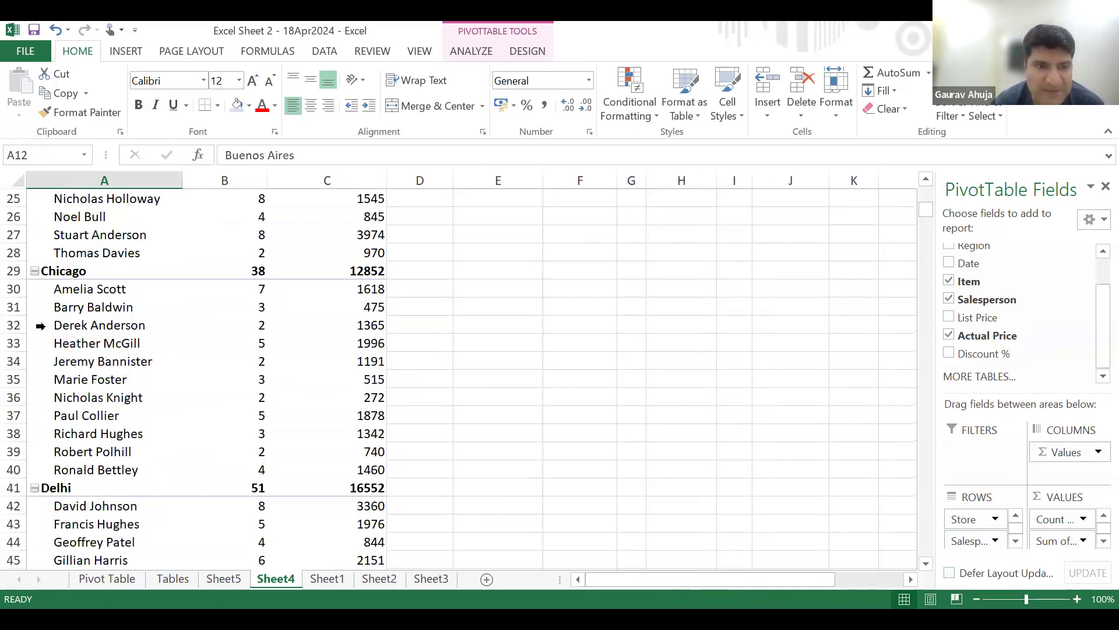
pyautogui.click(34, 271)
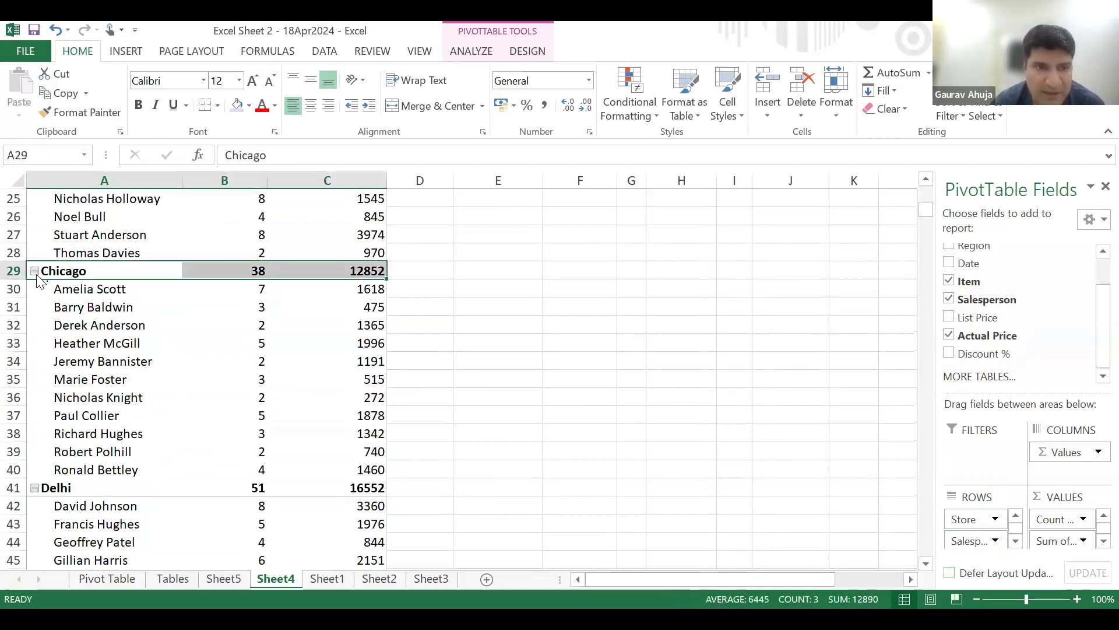
pyautogui.click(34, 270)
pyautogui.scroll(3, 58, 326)
pyautogui.scroll(-5, 50, 357)
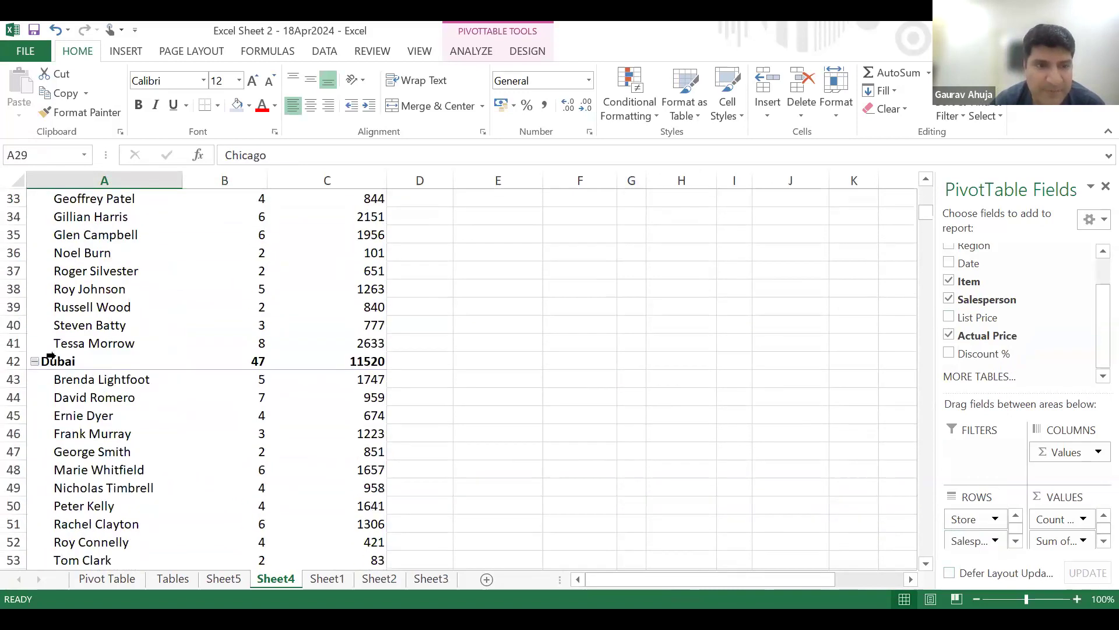
pyautogui.scroll(3, 66, 348)
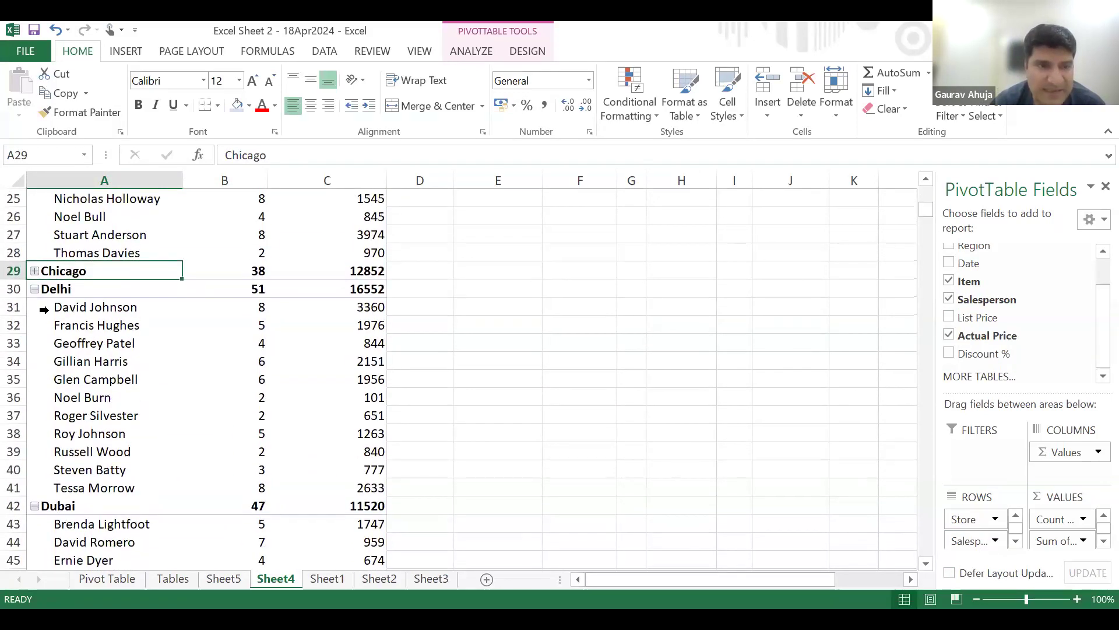
# Collapse and re-expand the Delhi group, and select the Actual Price sum of its first salesperson.
pyautogui.click(35, 290)
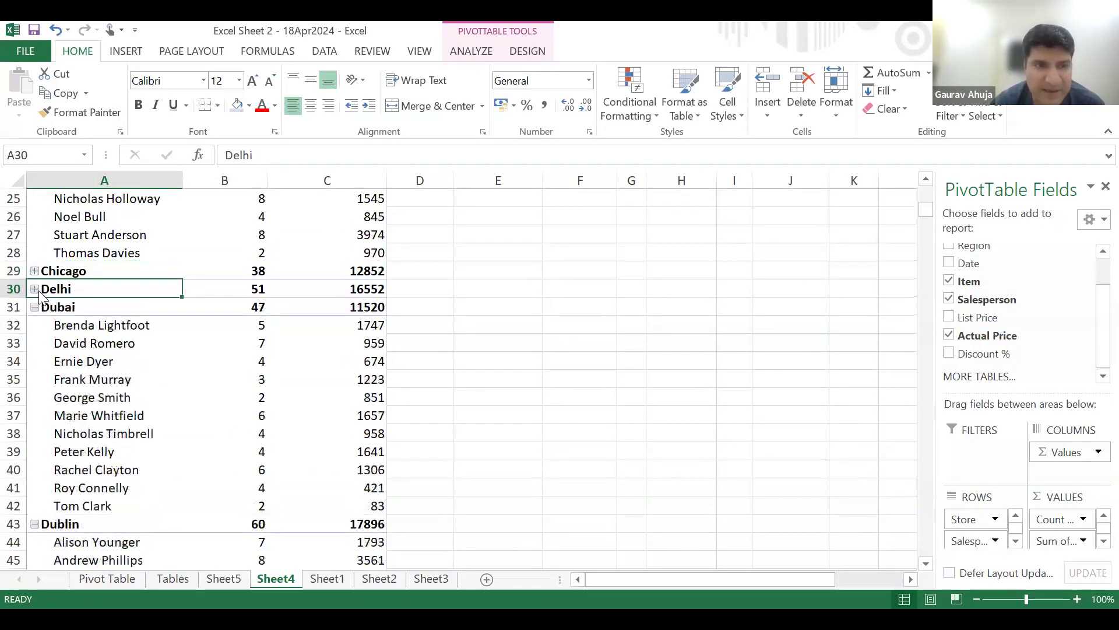
pyautogui.click(35, 290)
pyautogui.click(52, 307)
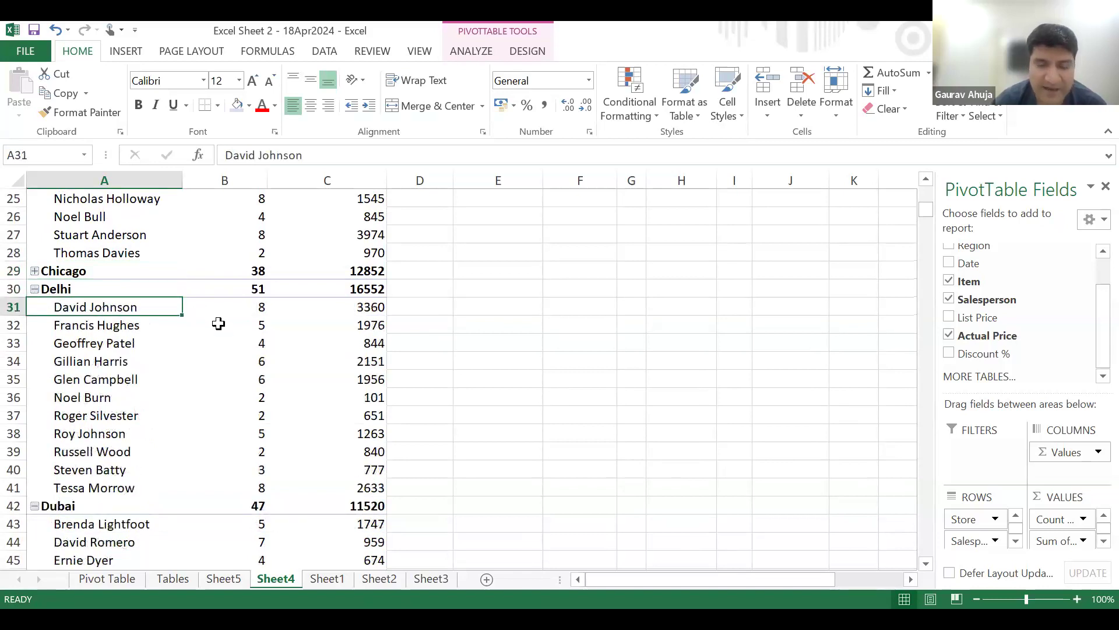
pyautogui.press('Down')
pyautogui.press('Up')
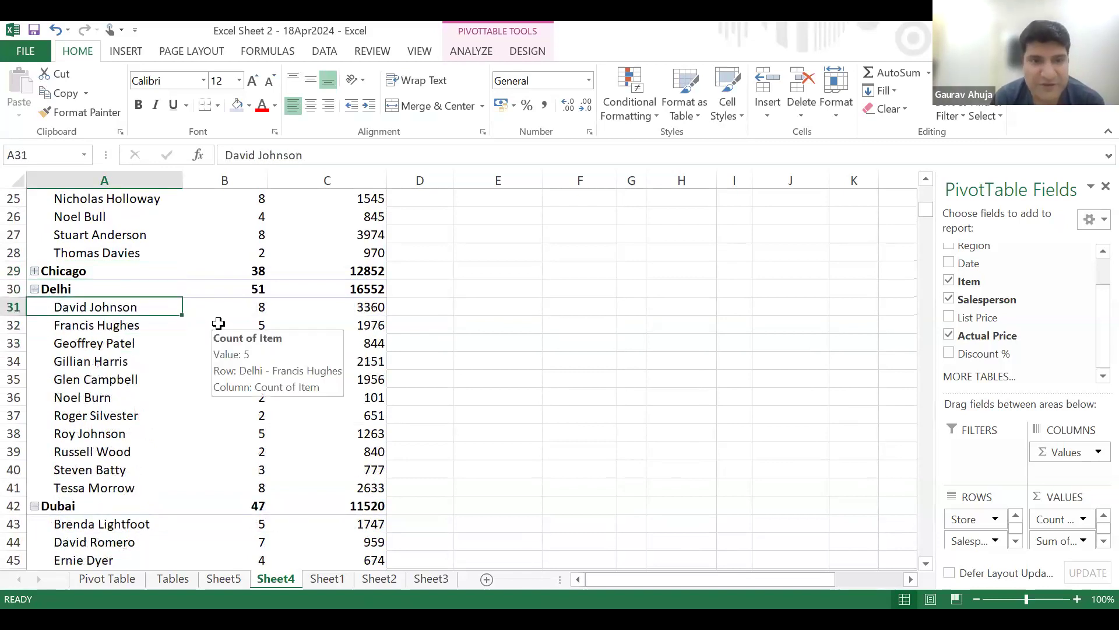
pyautogui.press('Right')
pyautogui.press('Right')
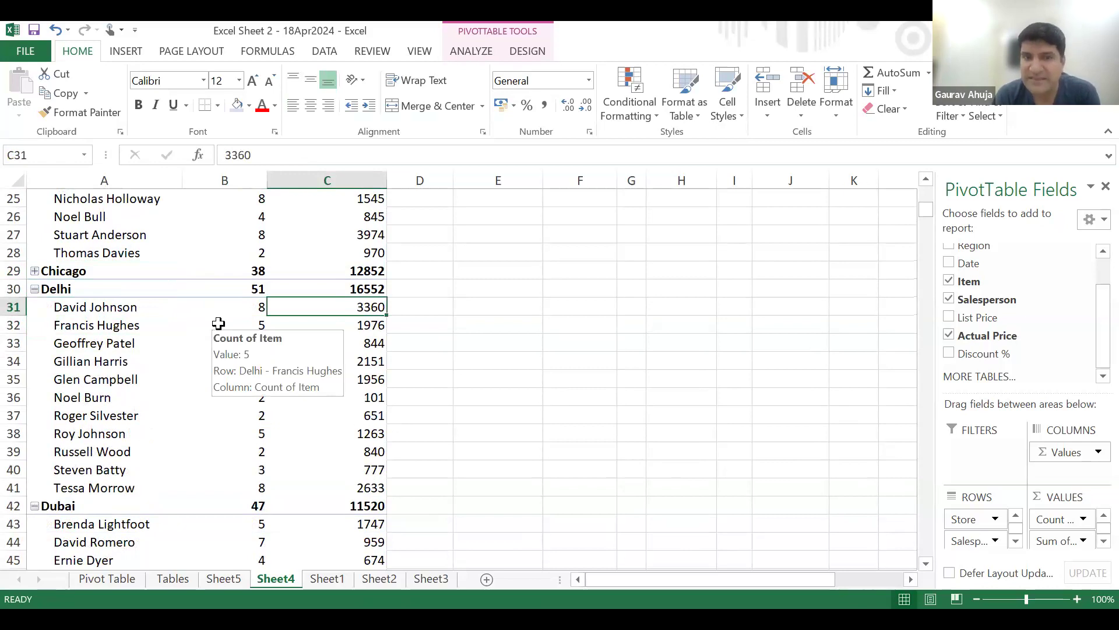
# Go through the Actual Price sums of the Delhi and Dubai salespeople and return to Delhi's and Chicago's store totals.
pyautogui.press('Down')
pyautogui.press('Down')
pyautogui.press('Down')
pyautogui.press('Down')
pyautogui.press('Down')
pyautogui.press('Down')
pyautogui.press('Down')
pyautogui.press('Down')
pyautogui.press('Down')
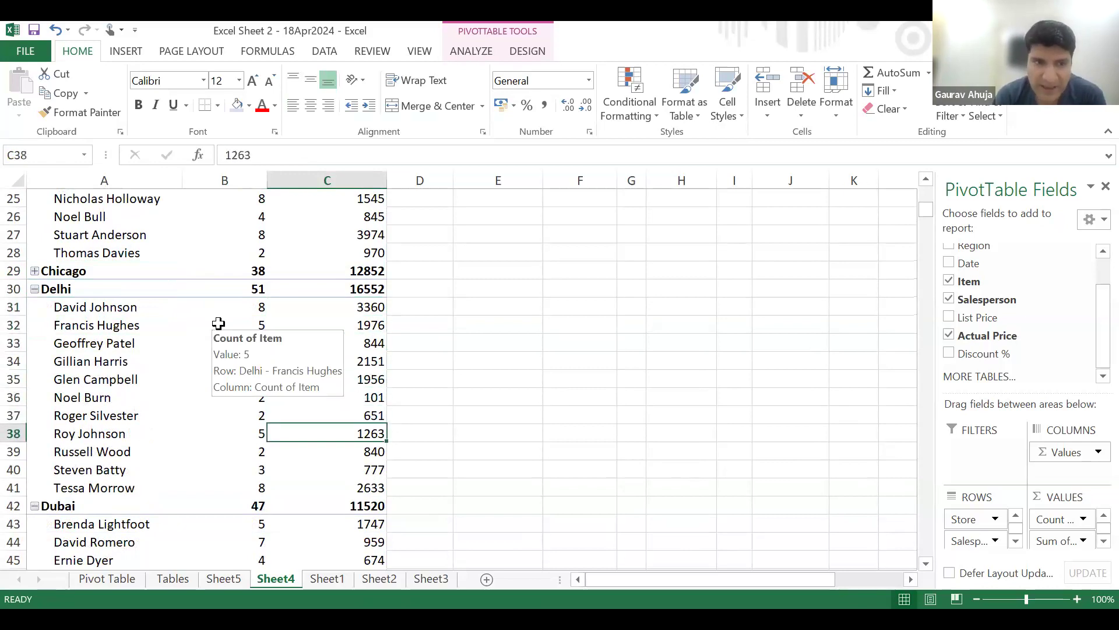
pyautogui.press('Down')
pyautogui.press('Down')
pyautogui.press('Down')
pyautogui.press('Down')
pyautogui.press('Down')
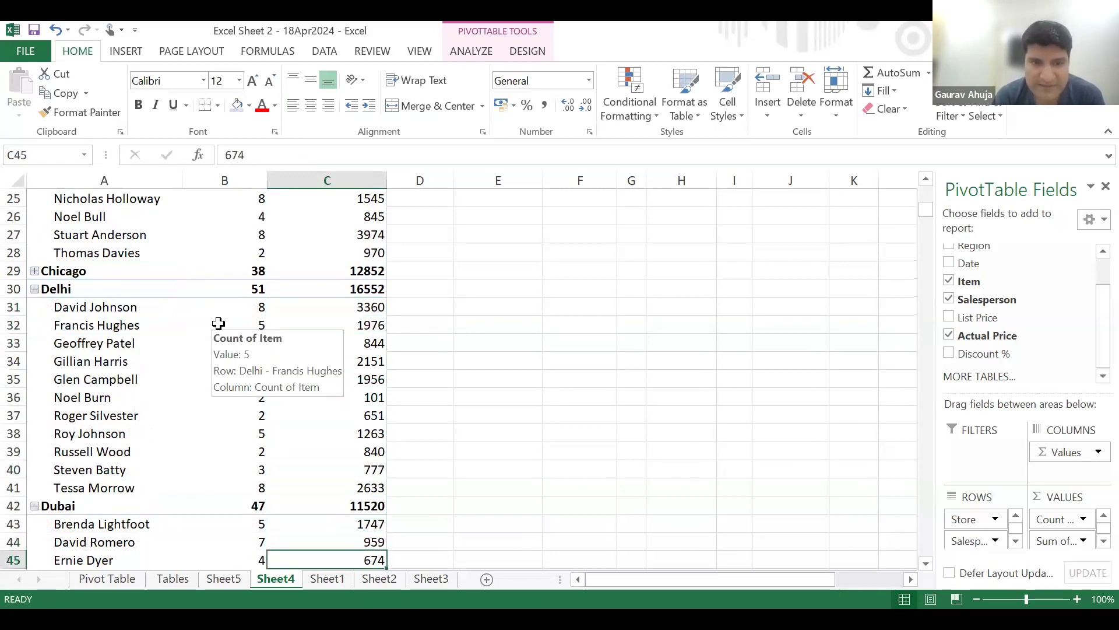
pyautogui.press('Down')
pyautogui.press('Down')
pyautogui.press('Down')
pyautogui.press('Down')
pyautogui.press('Up')
pyautogui.press('Up')
pyautogui.press('Up')
pyautogui.press('Up')
pyautogui.press('Up')
pyautogui.press('Up')
pyautogui.press('Up')
pyautogui.press('Up')
pyautogui.press('Up')
pyautogui.press('Up')
pyautogui.press('Up')
pyautogui.press('Up')
pyautogui.press('Up')
pyautogui.press('Up')
pyautogui.press('Up')
pyautogui.press('Up')
pyautogui.press('Up')
pyautogui.press('Up')
pyautogui.press('Up')
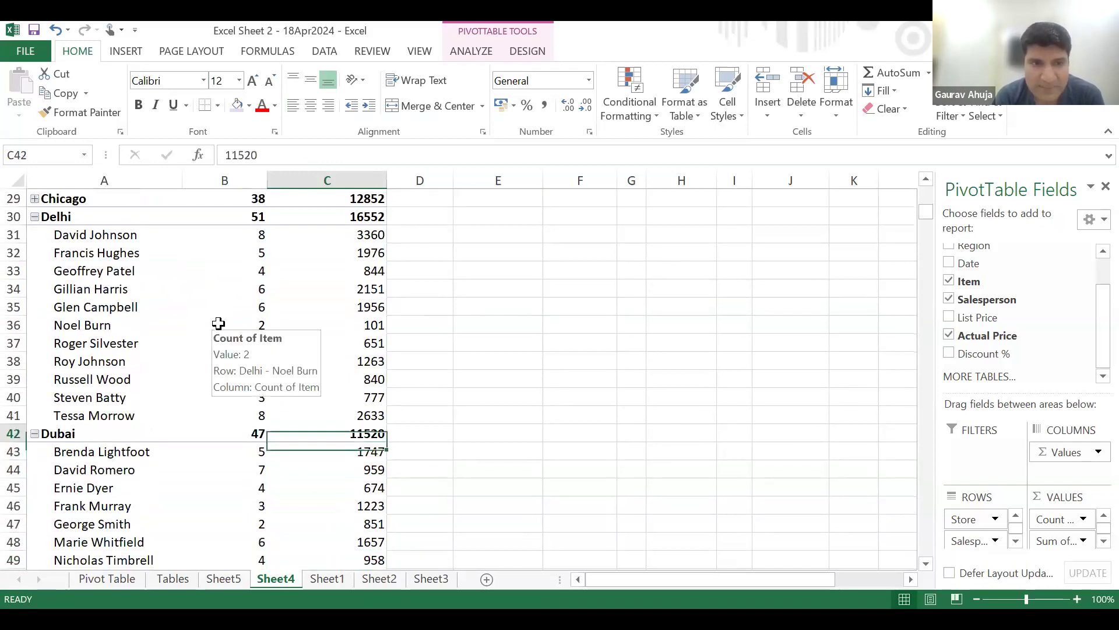
pyautogui.press('Left')
pyautogui.press('Right')
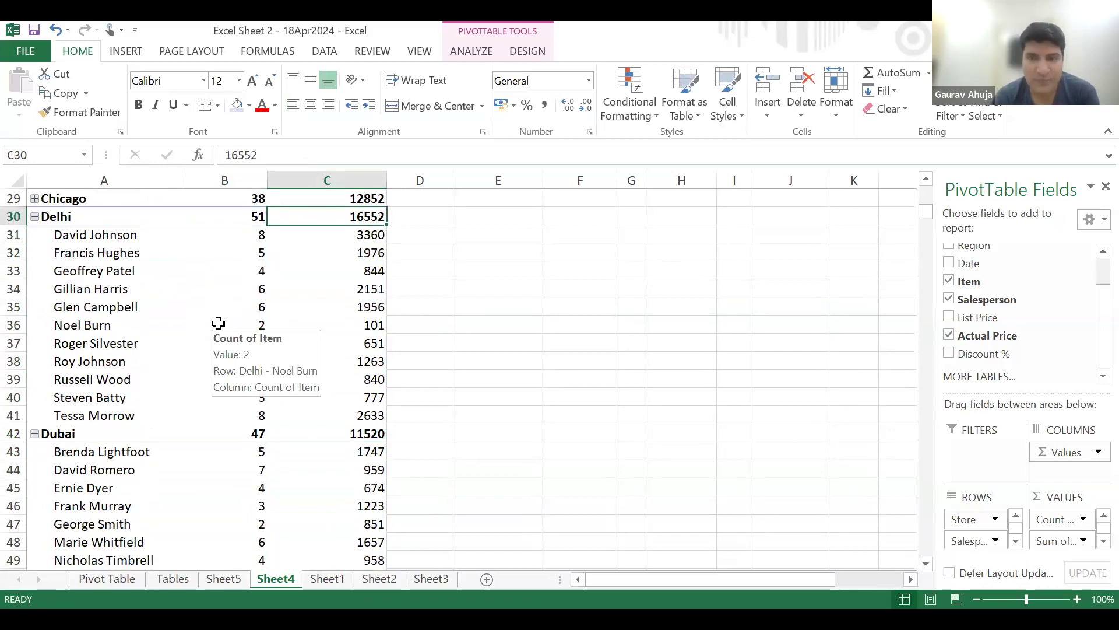
pyautogui.press('Up')
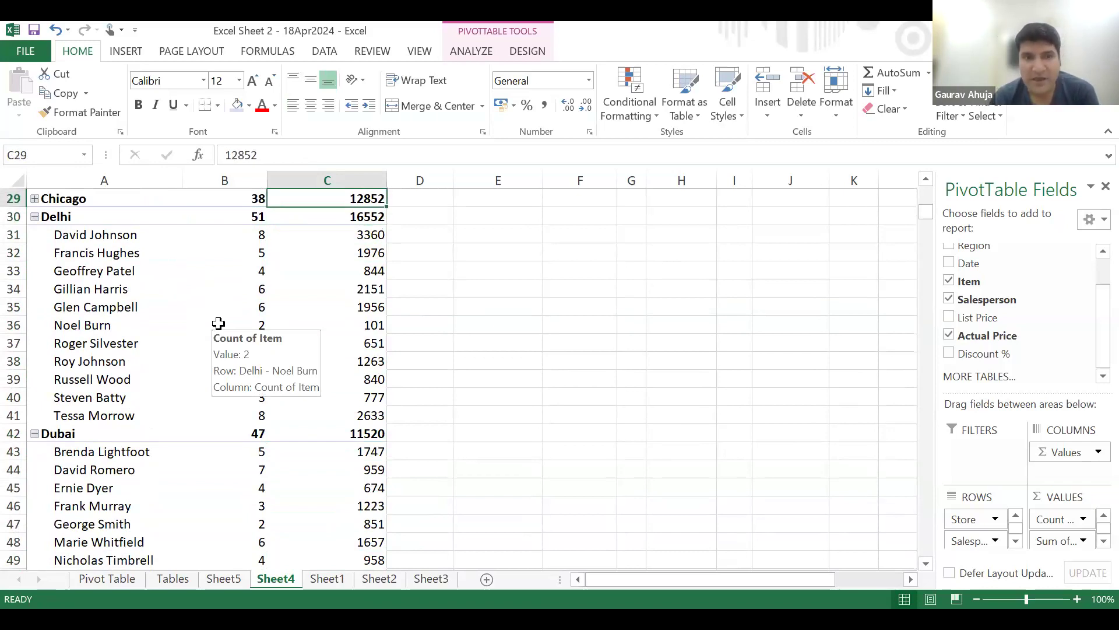
# Return to the start of the pivot table and go through the store price sums down to Cairo's first salesperson.
pyautogui.hotkey('ctrl', 'Up')
pyautogui.hotkey('ctrl', 'Up')
pyautogui.press('Down')
pyautogui.press('Down')
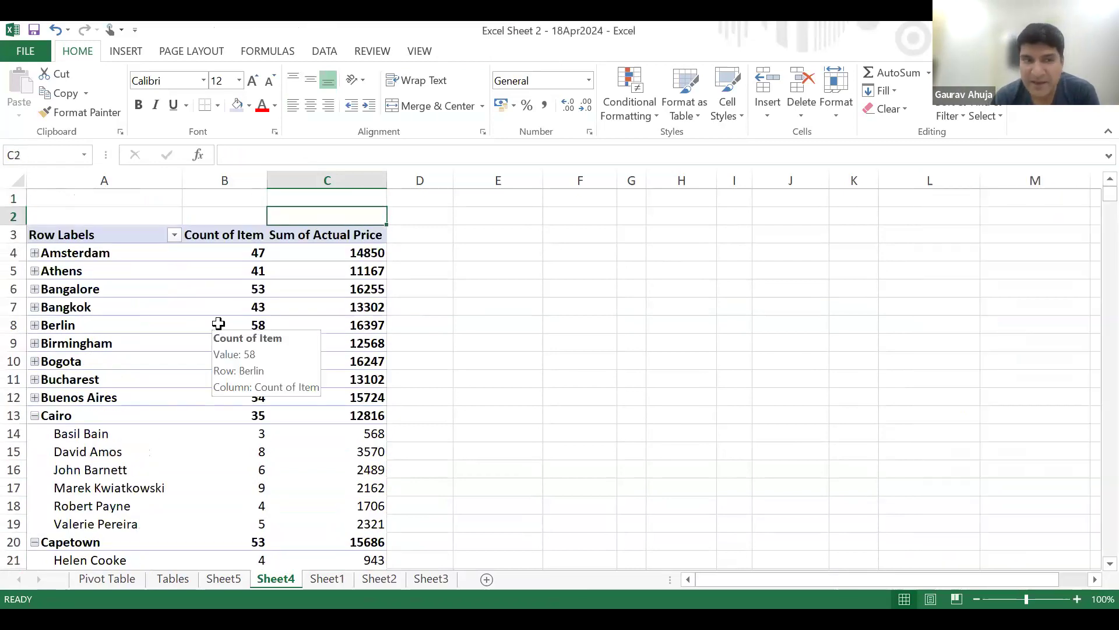
pyautogui.press('Down')
pyautogui.press('Down')
pyautogui.press('Down')
pyautogui.press('Down')
pyautogui.press('Down')
pyautogui.press('Down')
pyautogui.press('Down')
pyautogui.press('Down')
pyautogui.press('Down')
pyautogui.press('Down')
pyautogui.press('Down')
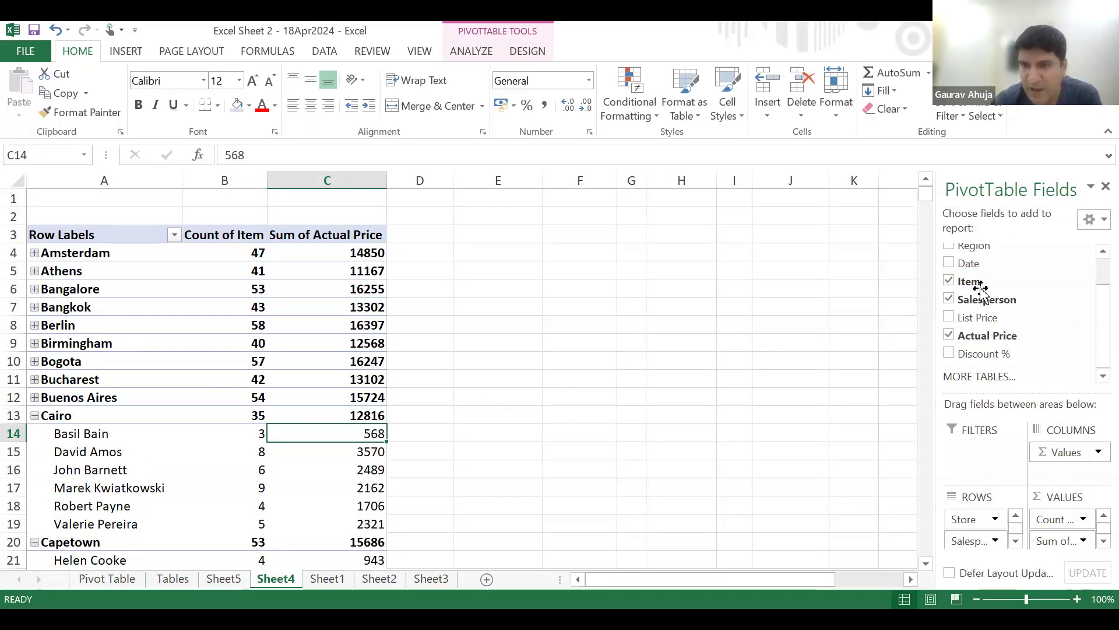
# Add Date to the pivot rows above Store as the outermost grouping.
pyautogui.moveTo(974, 263); pyautogui.dragTo(988, 519)
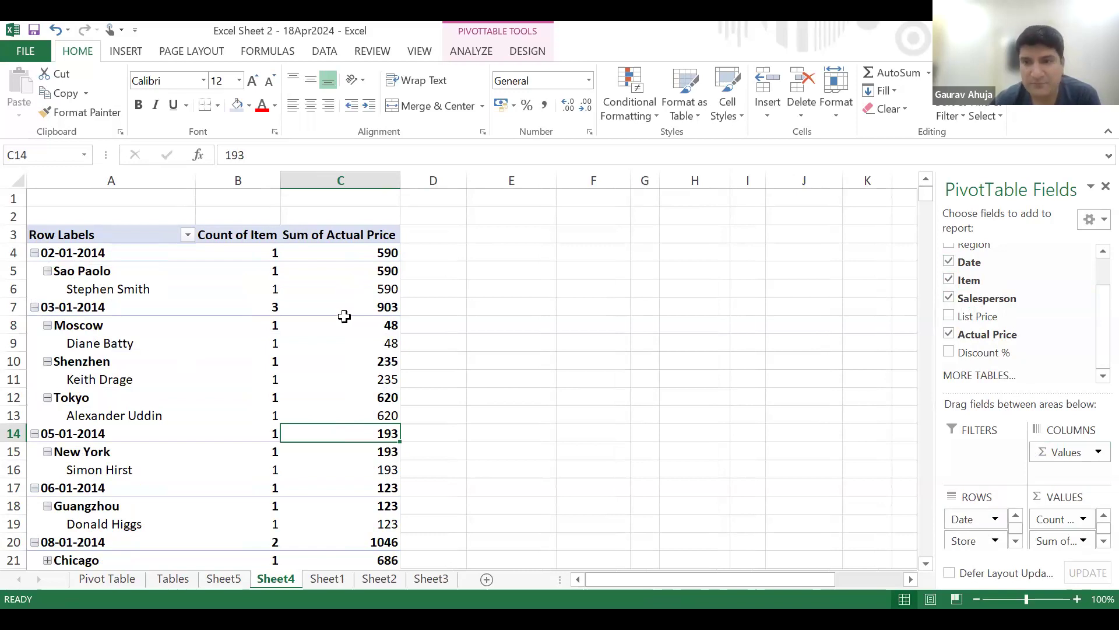
# Move Date from the pivot rows to the columns, and remove it from the pivot table.
pyautogui.moveTo(973, 519); pyautogui.dragTo(1052, 469)
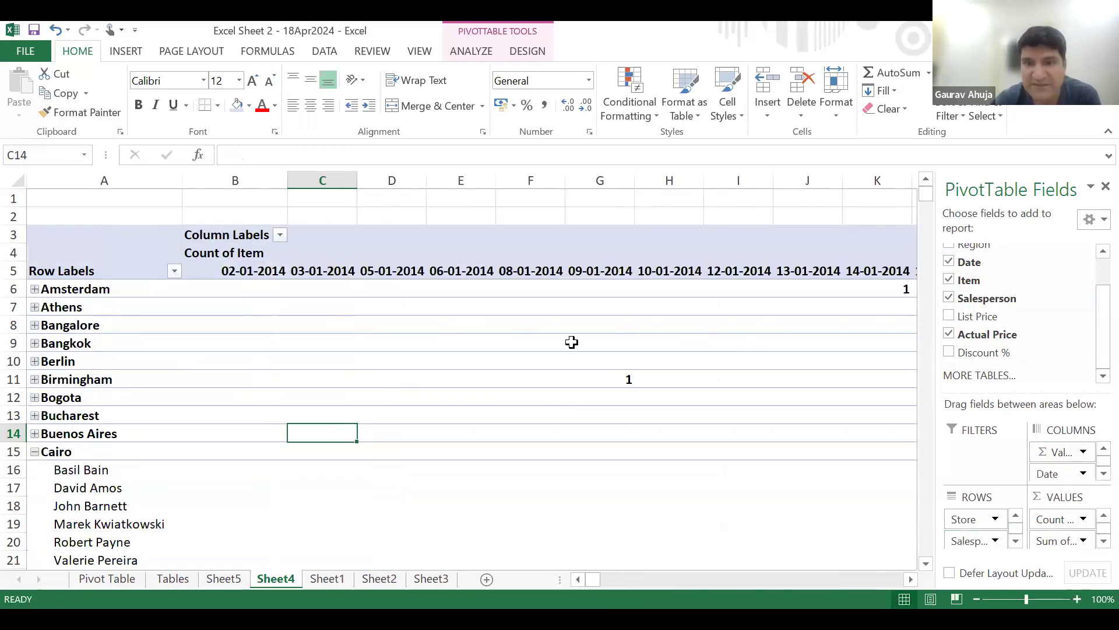
pyautogui.moveTo(1055, 475); pyautogui.dragTo(959, 257)
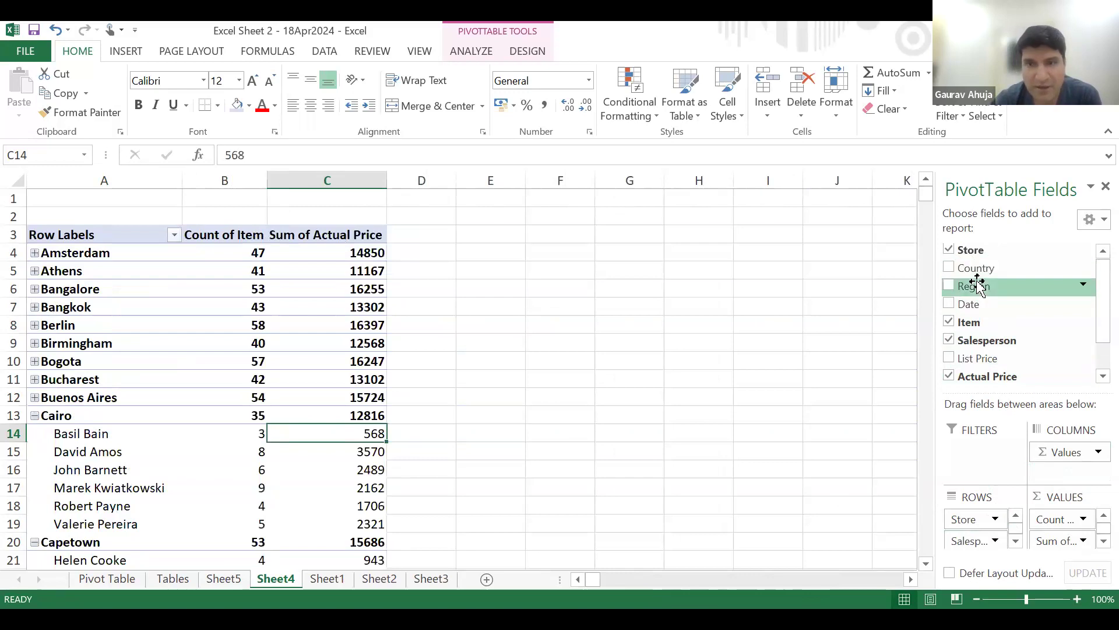
# Add Country to the pivot rows as the innermost grouping below Salesperson.
pyautogui.moveTo(976, 275); pyautogui.dragTo(974, 507)
pyautogui.moveTo(969, 256); pyautogui.dragTo(971, 545)
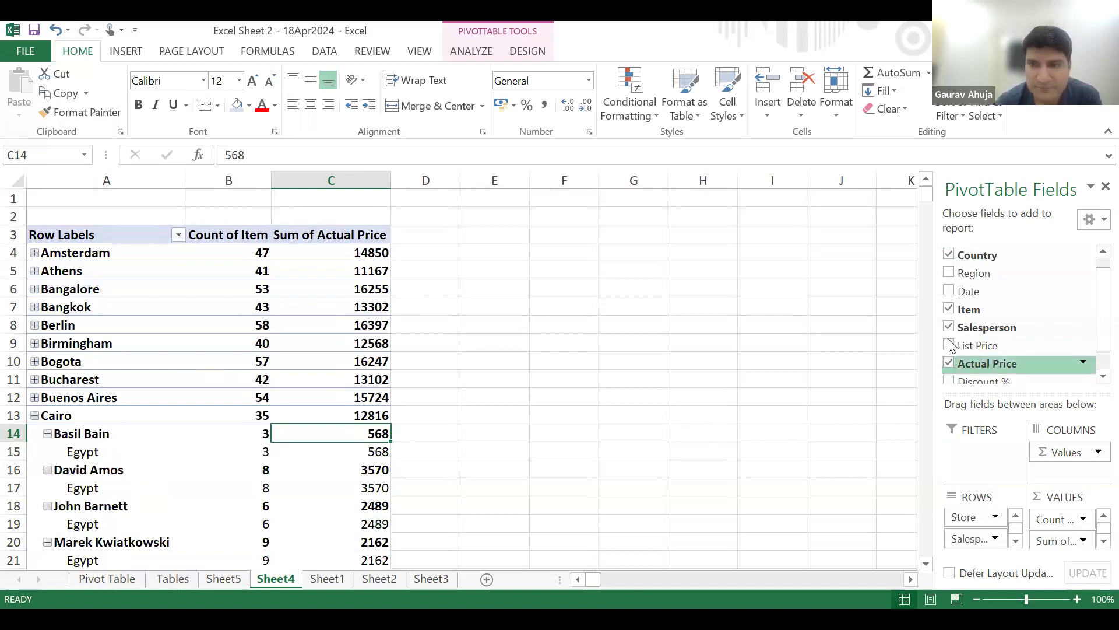
pyautogui.scroll(1, 971, 529)
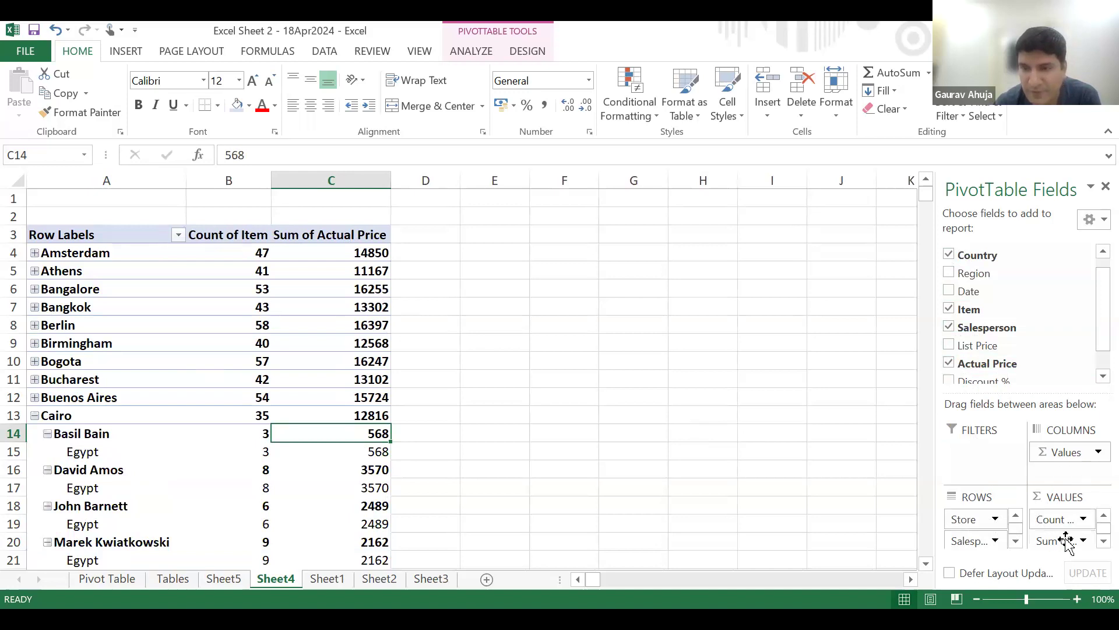
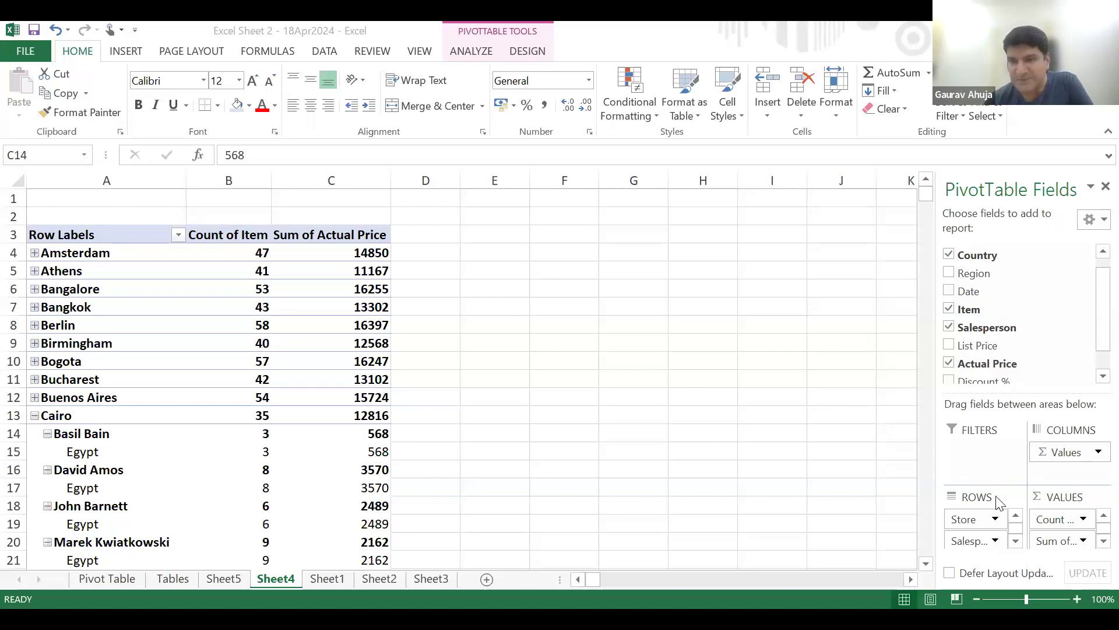
# Clear all row, column and value fields from the Sheet4 pivot table.
pyautogui.moveTo(970, 519); pyautogui.dragTo(975, 366)
pyautogui.moveTo(982, 518); pyautogui.dragTo(994, 370)
pyautogui.moveTo(1061, 453); pyautogui.dragTo(1056, 401)
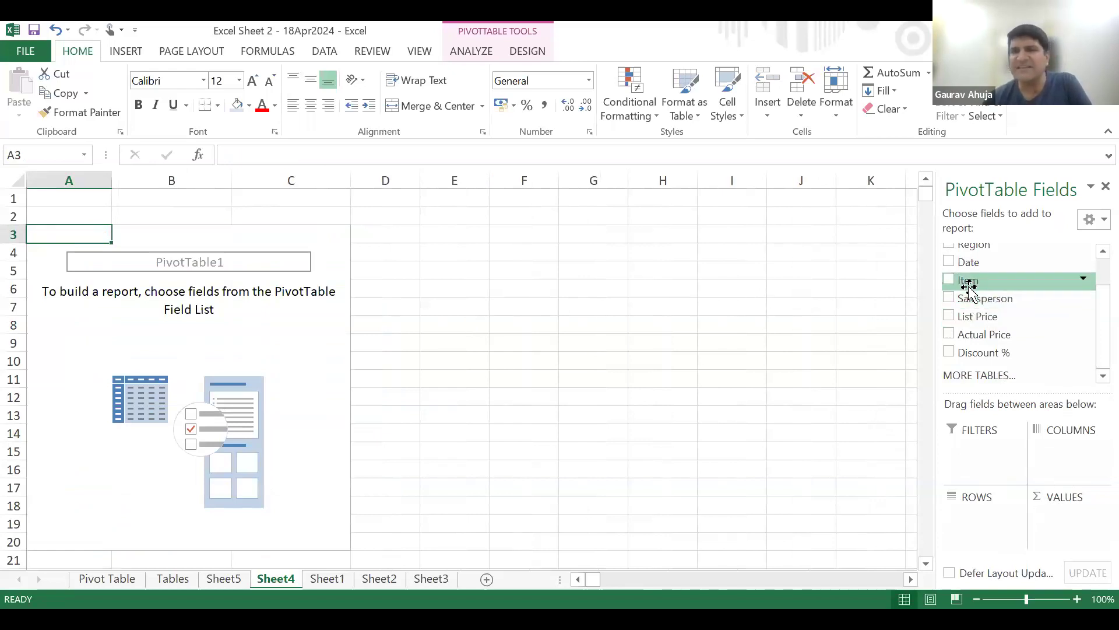
# Add Item as the report filter, and try Actual Price as a column field before removing it.
pyautogui.moveTo(968, 286); pyautogui.dragTo(986, 452)
pyautogui.moveTo(984, 334); pyautogui.dragTo(1063, 461)
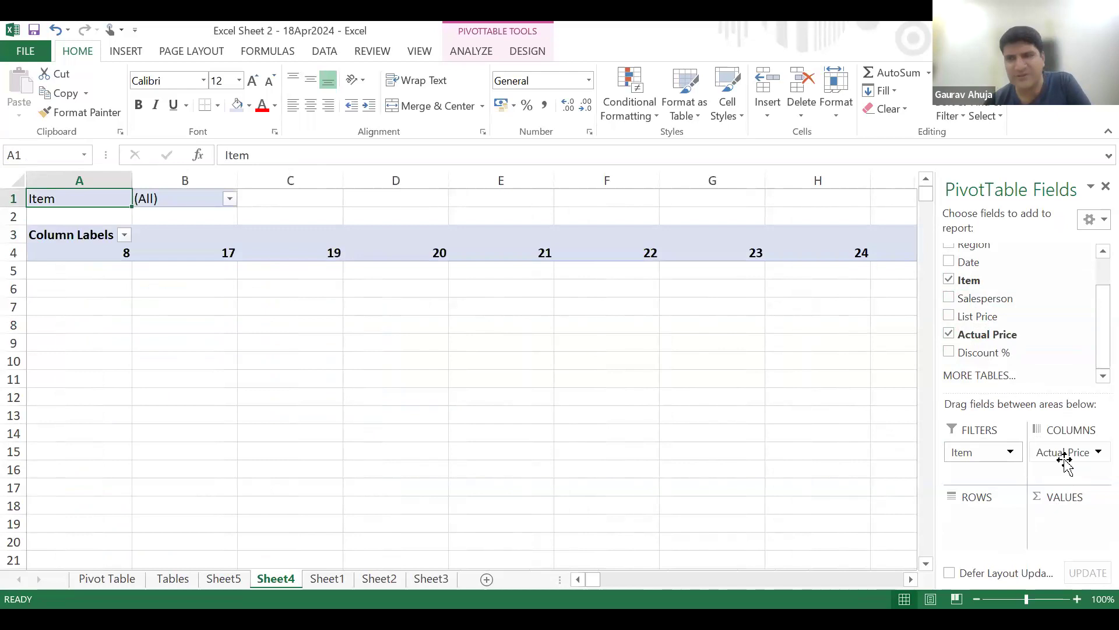
pyautogui.moveTo(1064, 460); pyautogui.dragTo(974, 326)
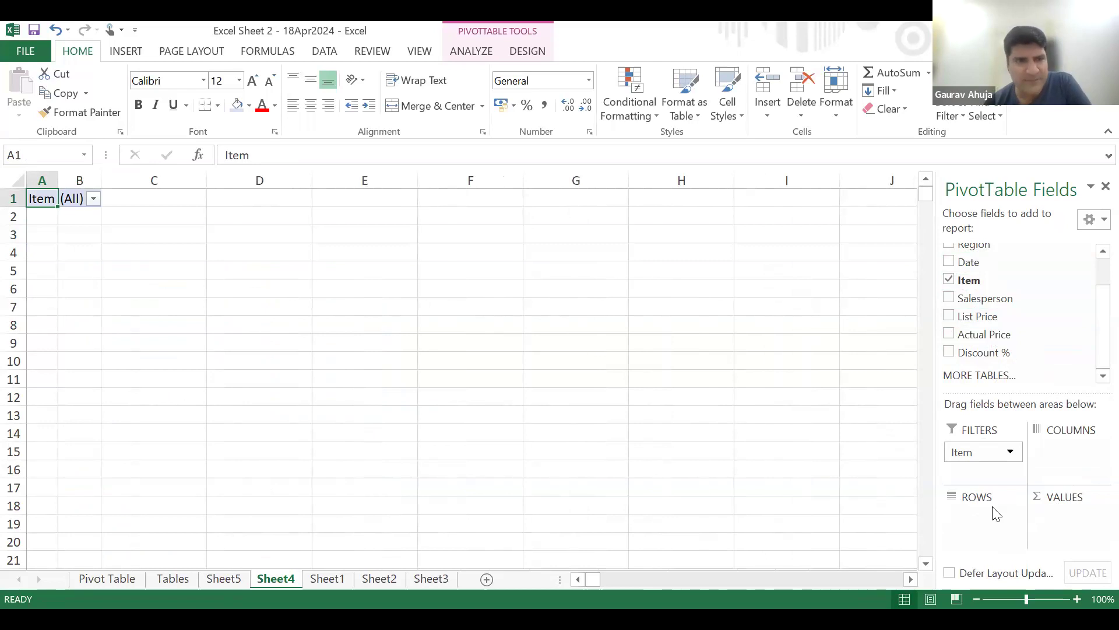
# Add Region to the pivot rows and sum List Price and Actual Price as values, with List Price first.
pyautogui.moveTo(965, 248); pyautogui.dragTo(970, 518)
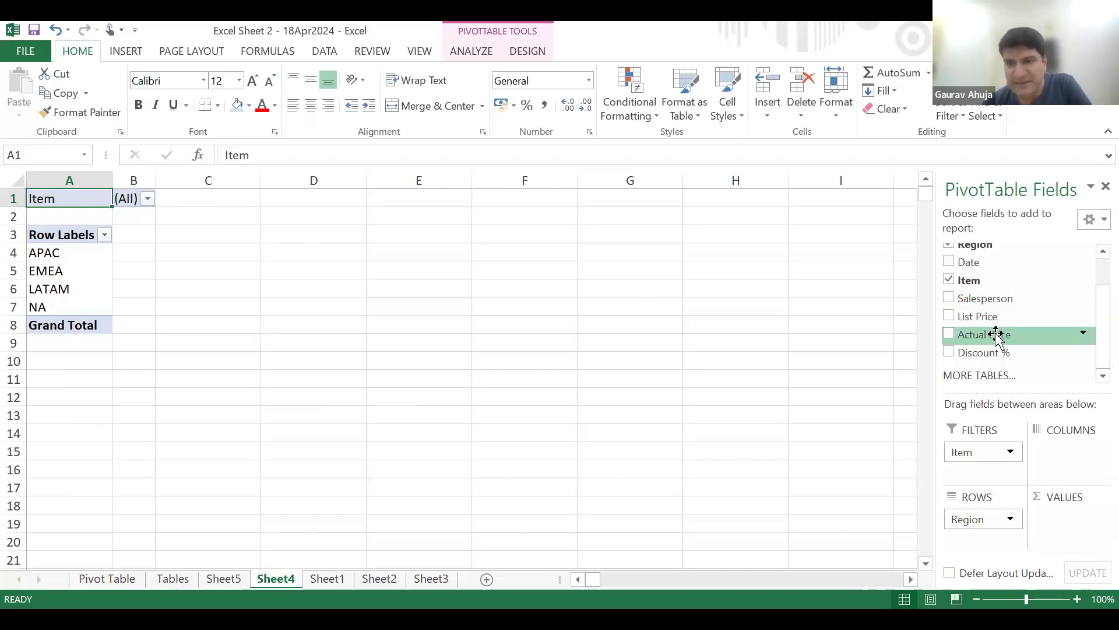
pyautogui.moveTo(1002, 334); pyautogui.dragTo(1073, 521)
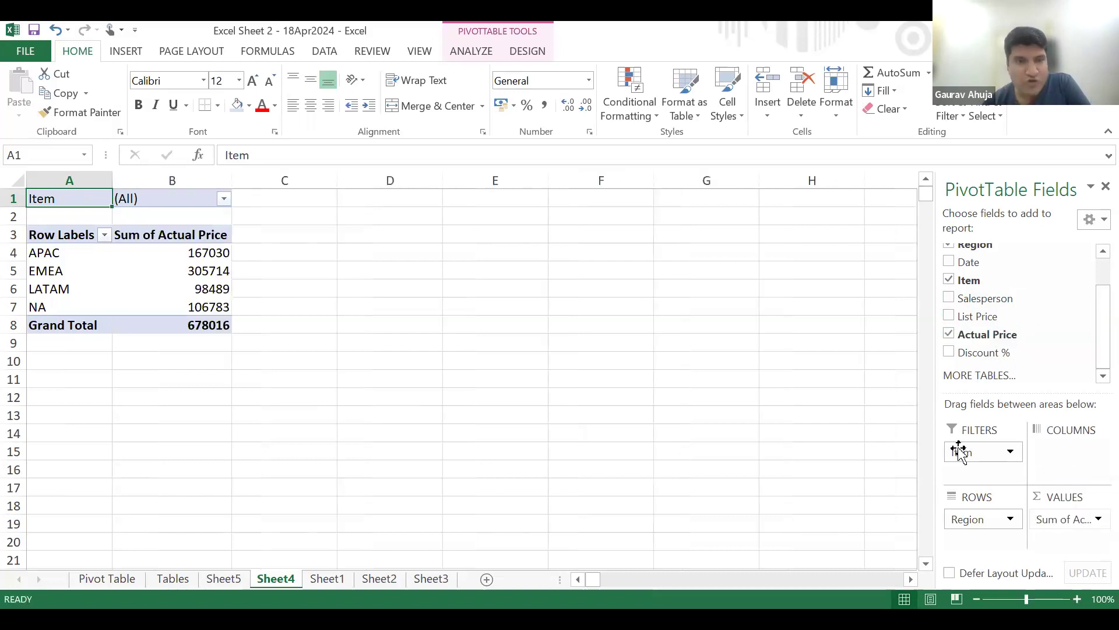
pyautogui.click(195, 254)
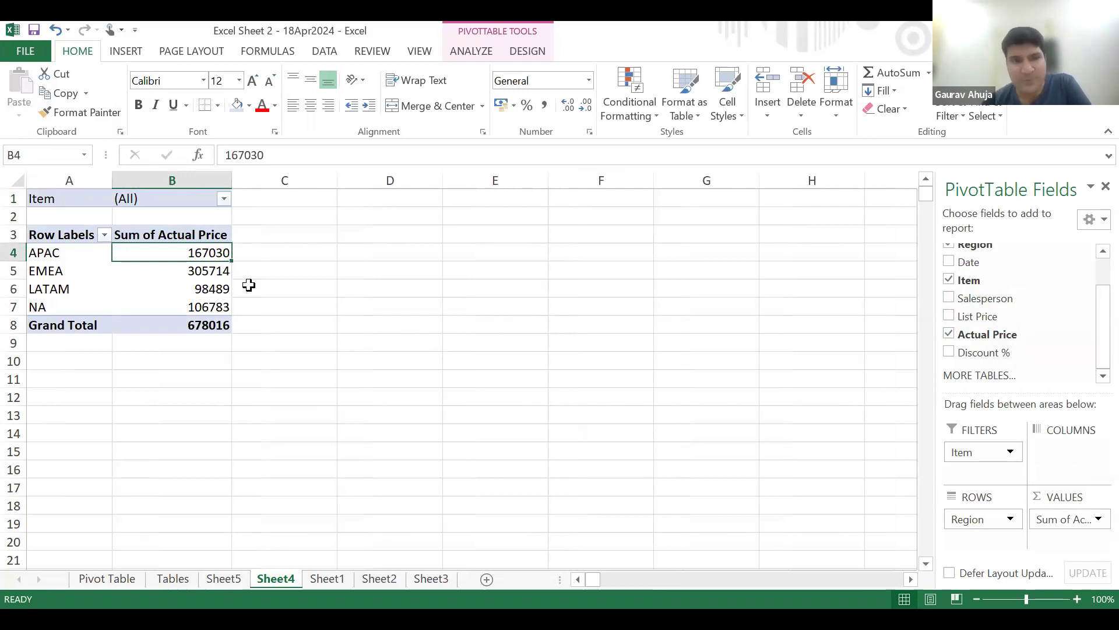
pyautogui.click(211, 273)
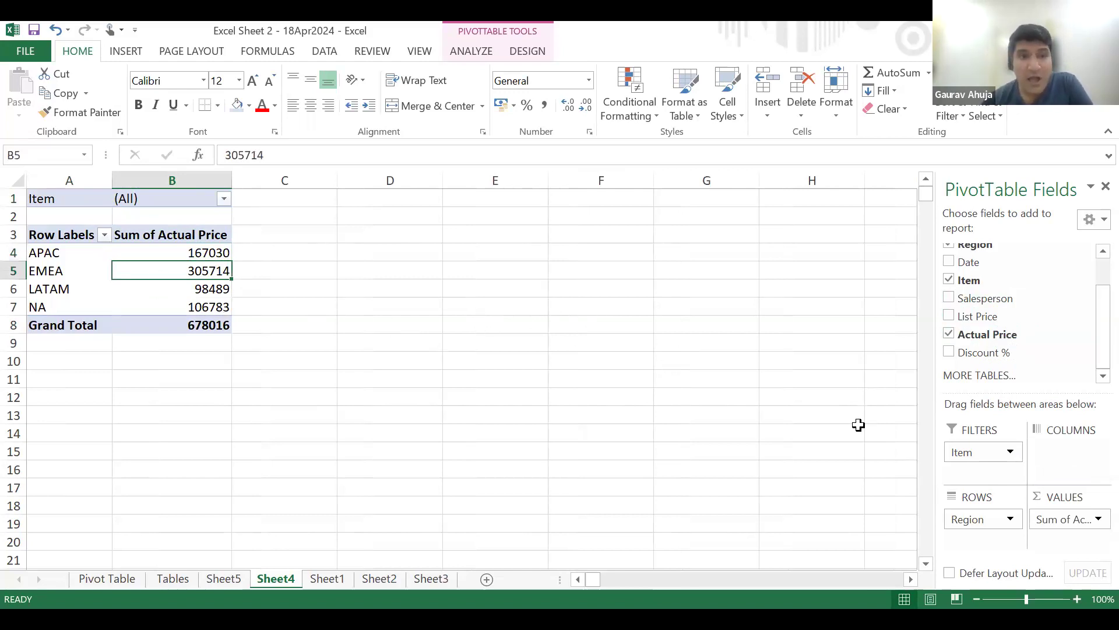
pyautogui.moveTo(1000, 317); pyautogui.dragTo(1070, 516)
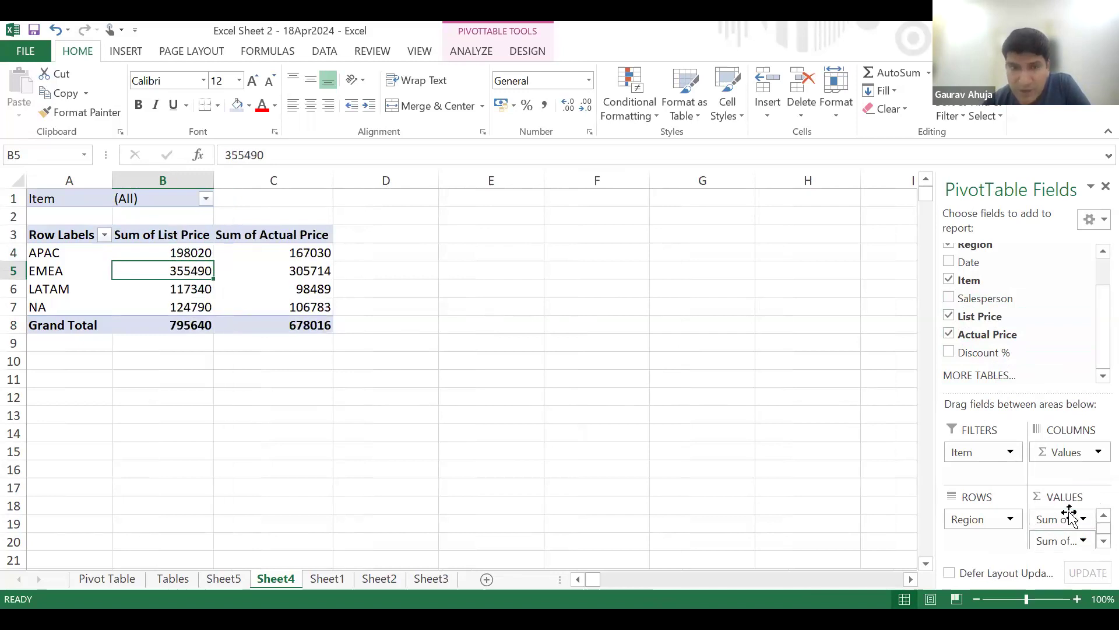
pyautogui.click(384, 259)
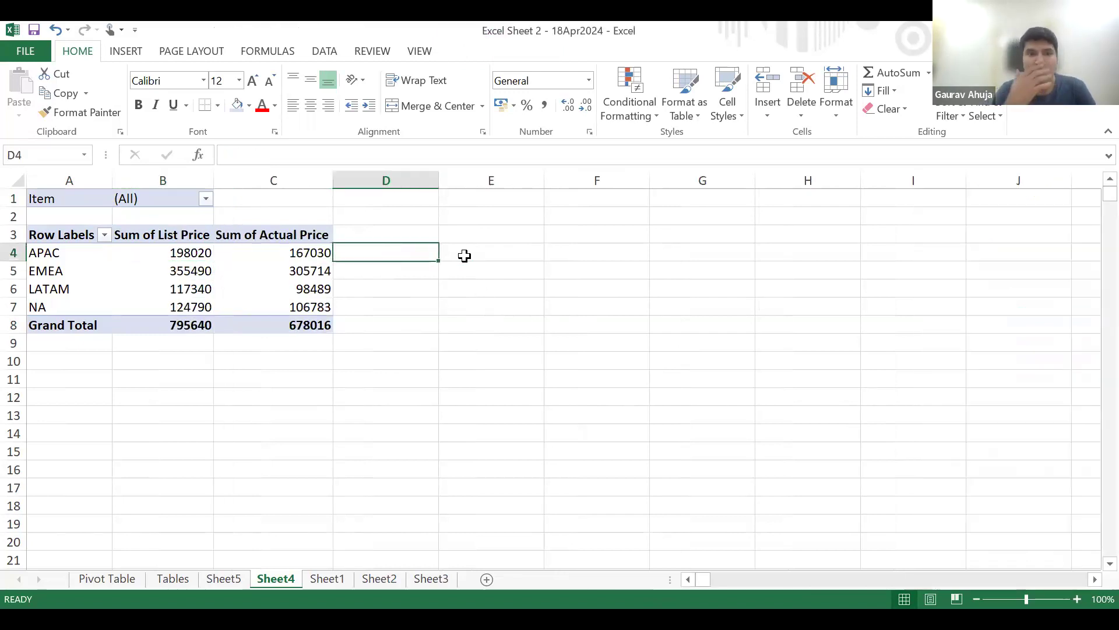
pyautogui.write('=')
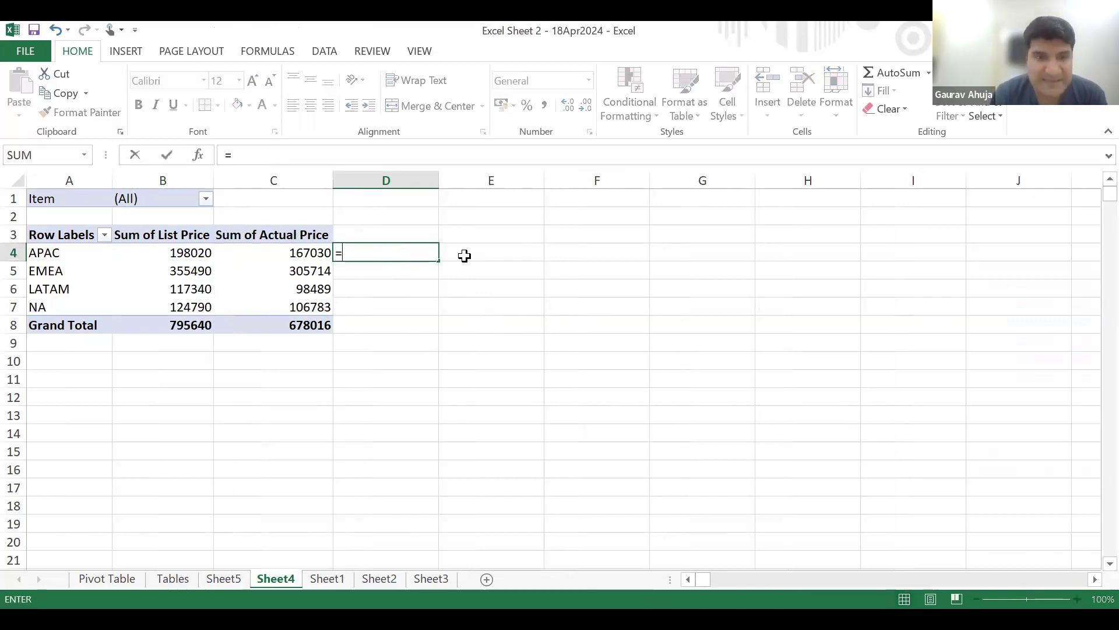
pyautogui.press('Left')
pyautogui.press('Left')
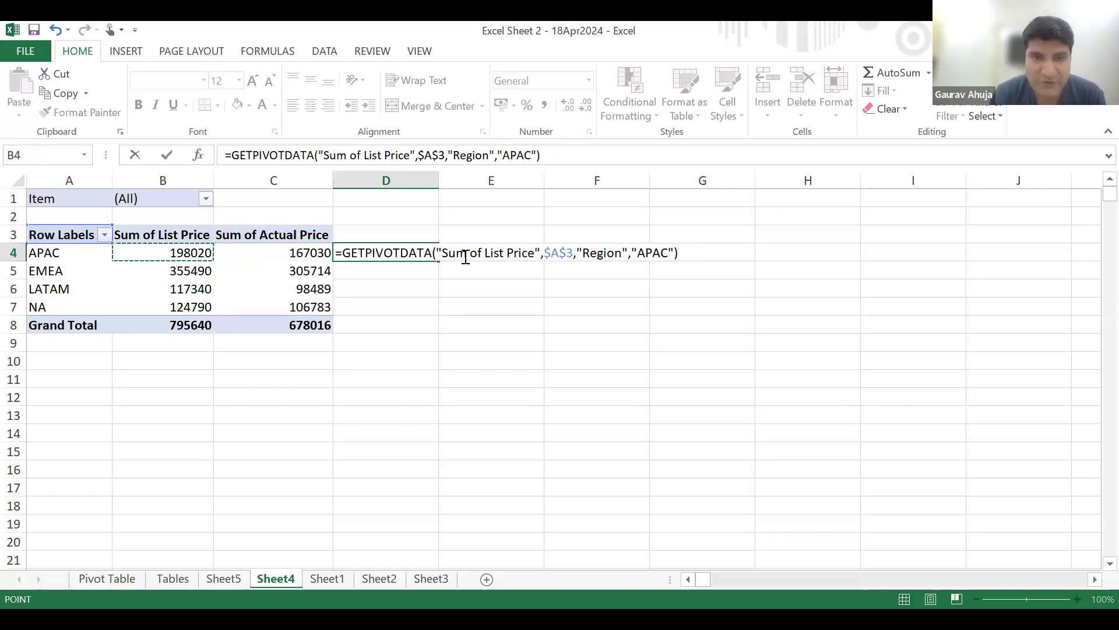
pyautogui.press('Escape')
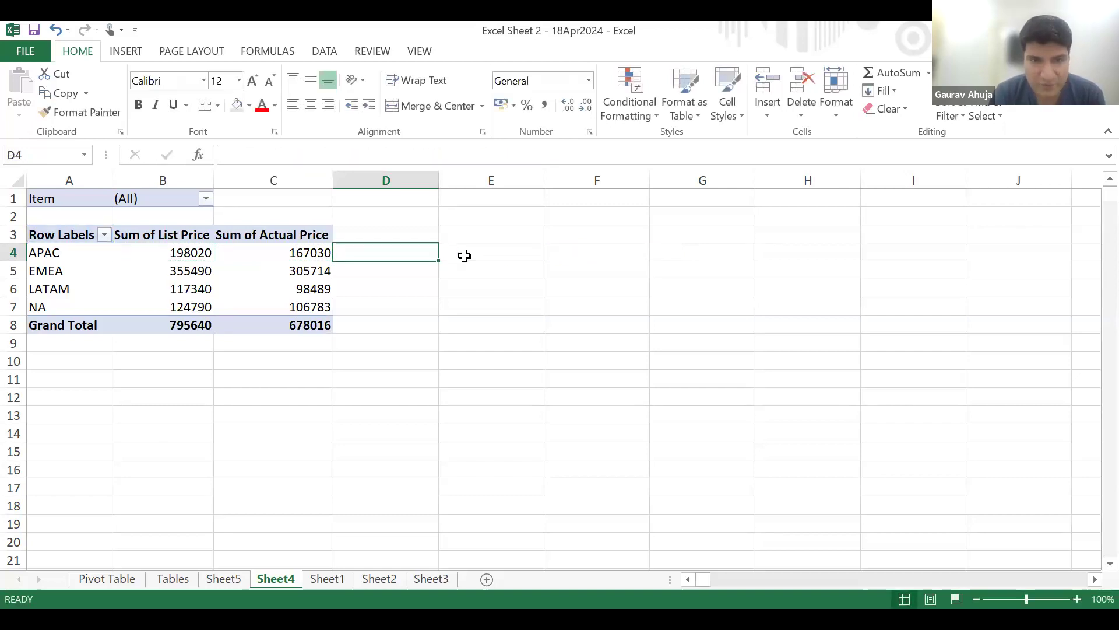
# In D4, enter a formula subtracting APAC's Sum of List Price from its Sum of Actual Price.
pyautogui.write('=')
pyautogui.press('Left')
pyautogui.write('-')
pyautogui.press('Left')
pyautogui.press('Left')
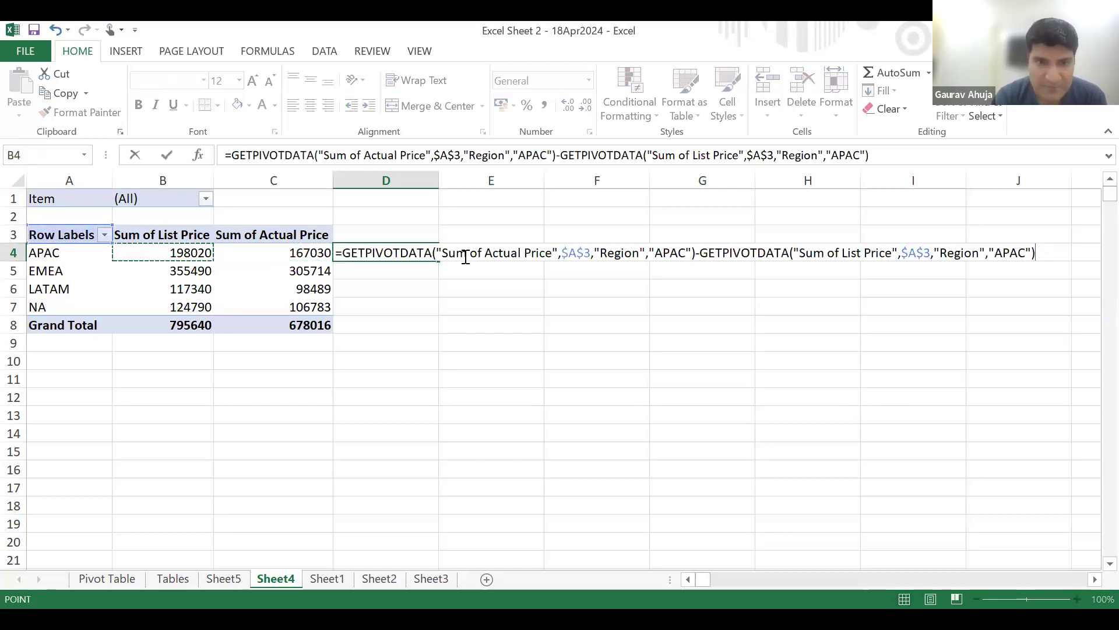
pyautogui.press('Return')
pyautogui.press('Up')
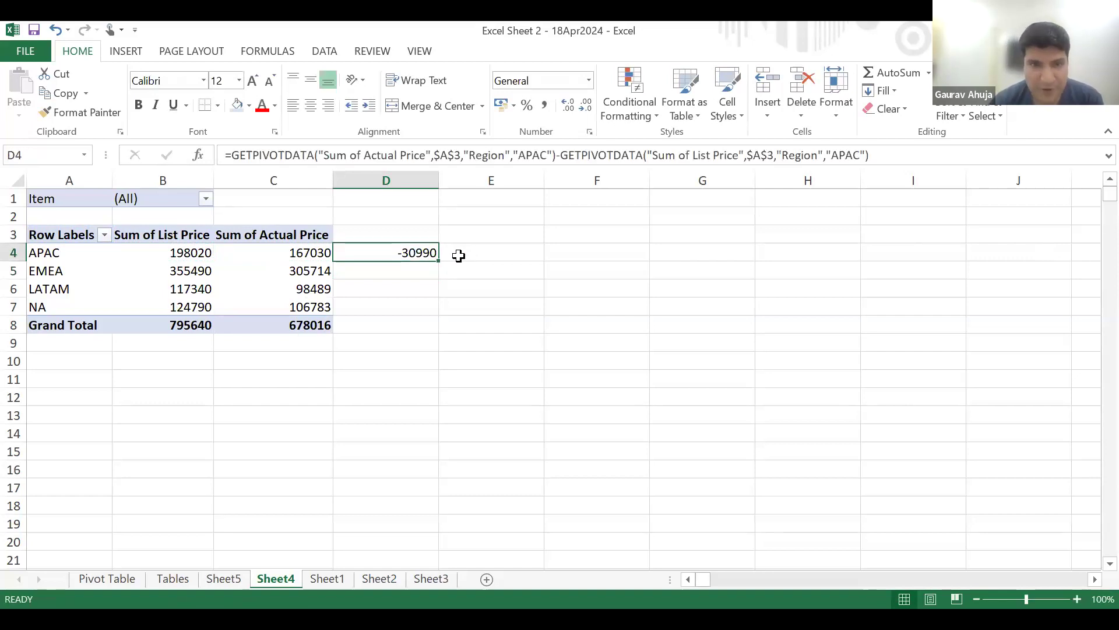
# In D5, enter a formula subtracting EMEA's Sum of List Price from its Sum of Actual Price.
pyautogui.click(408, 271)
pyautogui.write('=')
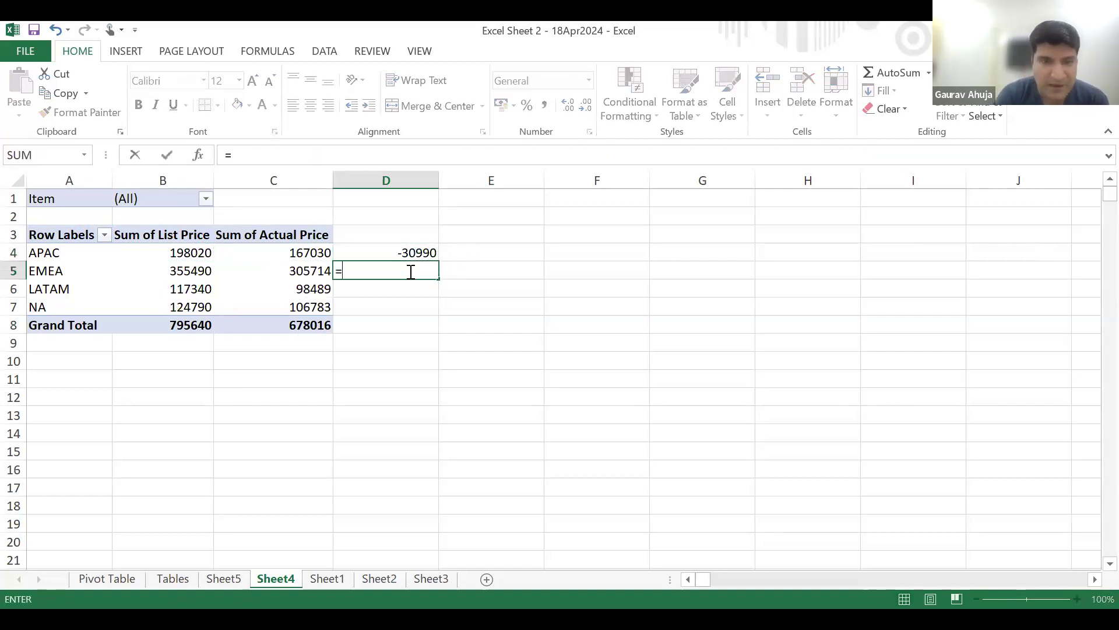
pyautogui.press('Left')
pyautogui.write('-')
pyautogui.press('Left')
pyautogui.press('Left')
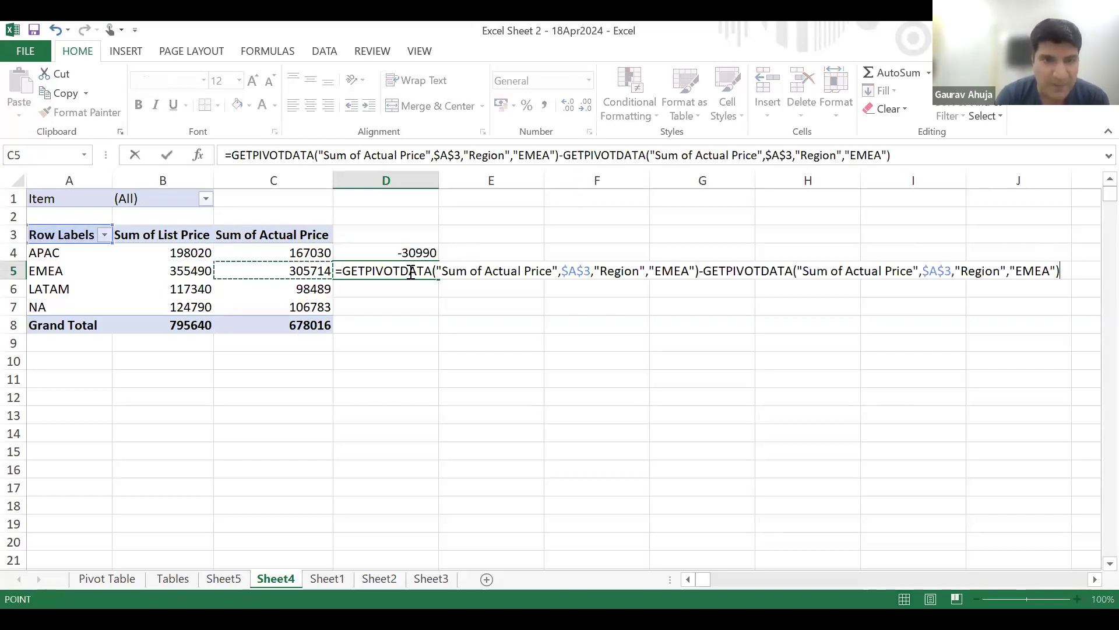
pyautogui.press('Return')
pyautogui.press('Down')
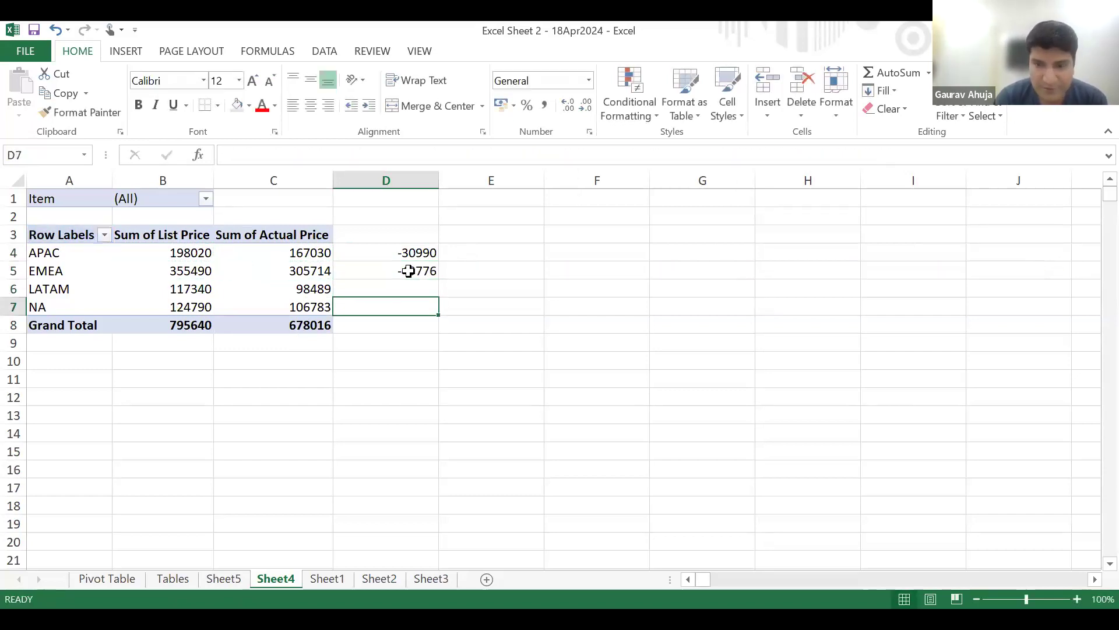
# In D6, enter a formula subtracting LATAM's Sum of List Price from its Sum of Actual Price.
pyautogui.press('Up')
pyautogui.write('=')
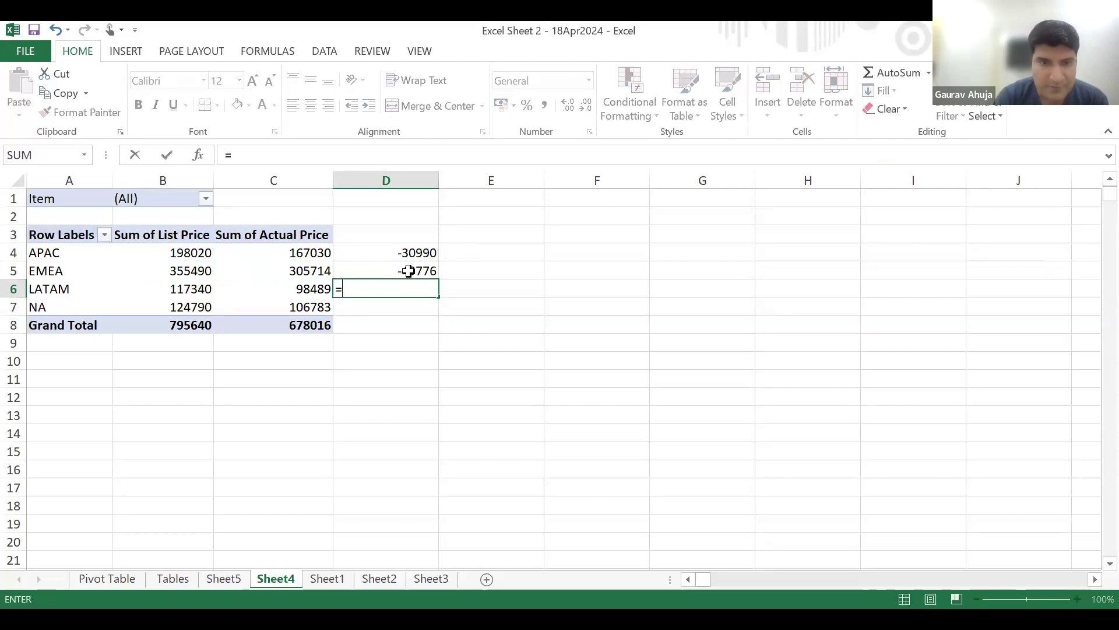
pyautogui.press('Left')
pyautogui.write('-')
pyautogui.press('Left')
pyautogui.press('Left')
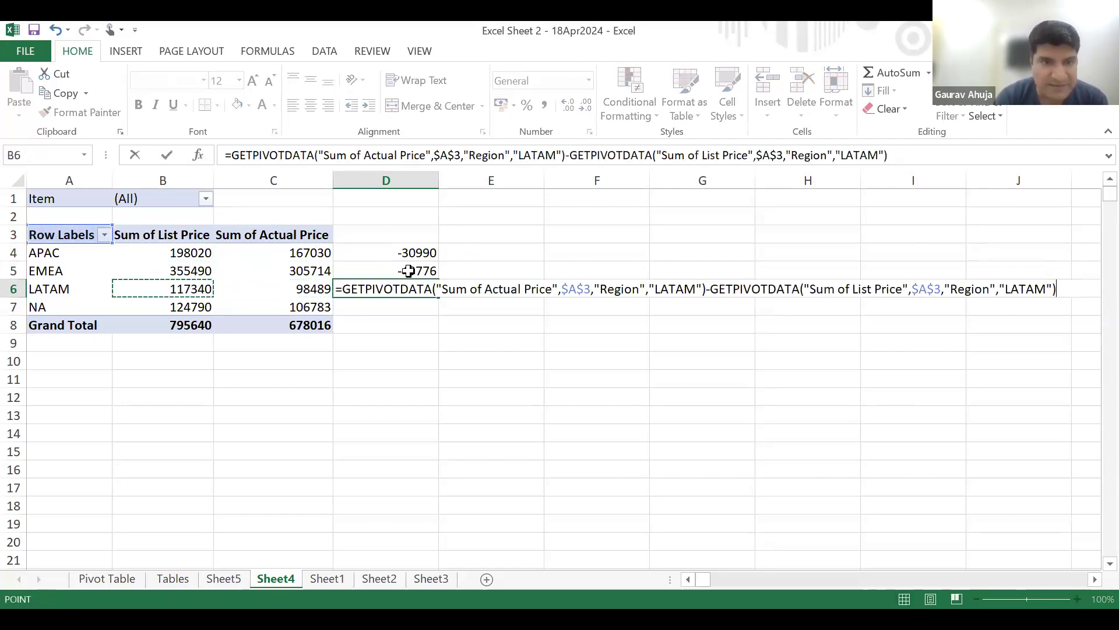
pyautogui.press('Return')
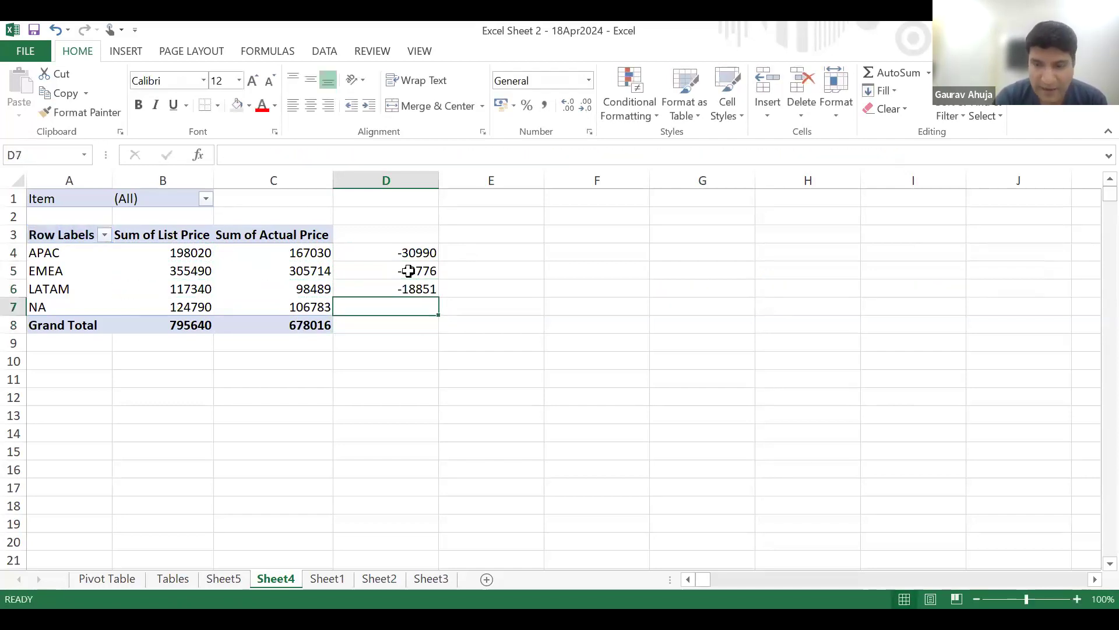
# In D7, enter a formula subtracting NA's Sum of List Price from its Sum of Actual Price.
pyautogui.write('=')
pyautogui.press('Left')
pyautogui.write('-')
pyautogui.press('Left')
pyautogui.press('Left')
pyautogui.press('Return')
# Go through the price differences of the four regions in D4:D7, ending on EMEA's.
pyautogui.press('Up')
pyautogui.press('Up')
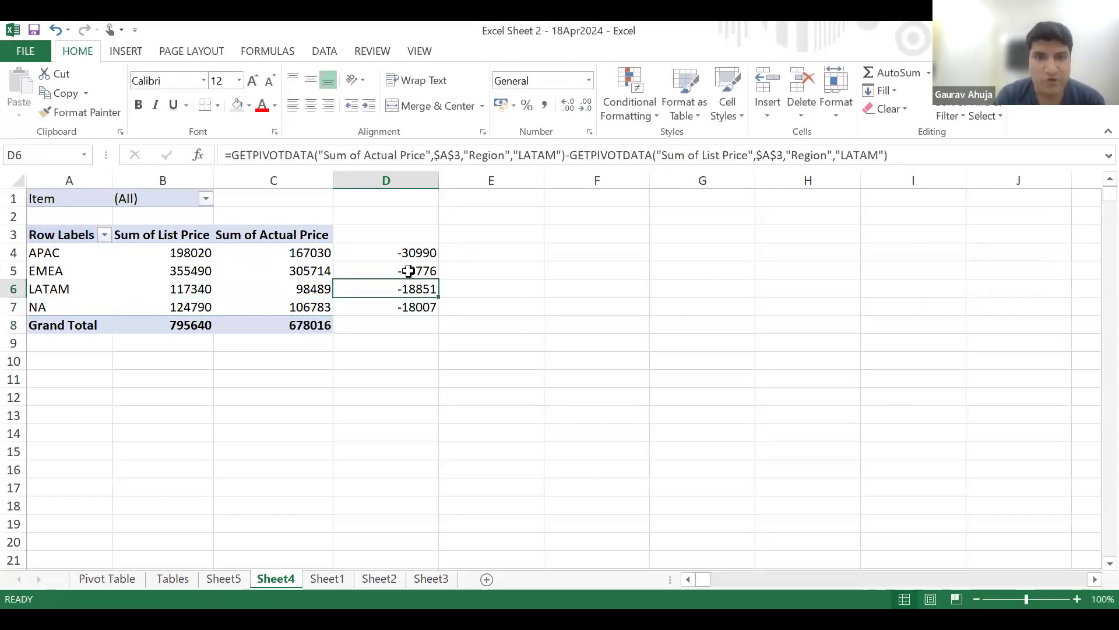
pyautogui.click(396, 253)
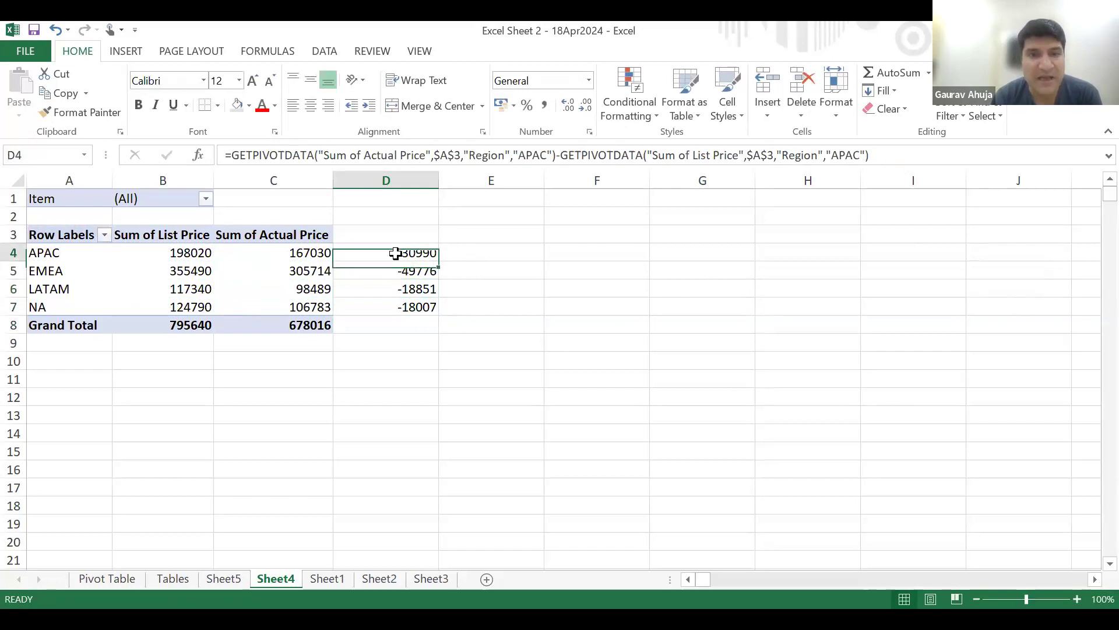
pyautogui.press('Down')
pyautogui.press('Down')
pyautogui.press('Down')
pyautogui.press('Up')
pyautogui.press('Up')
pyautogui.press('Up')
pyautogui.press('Up')
pyautogui.press('Down')
pyautogui.press('Down')
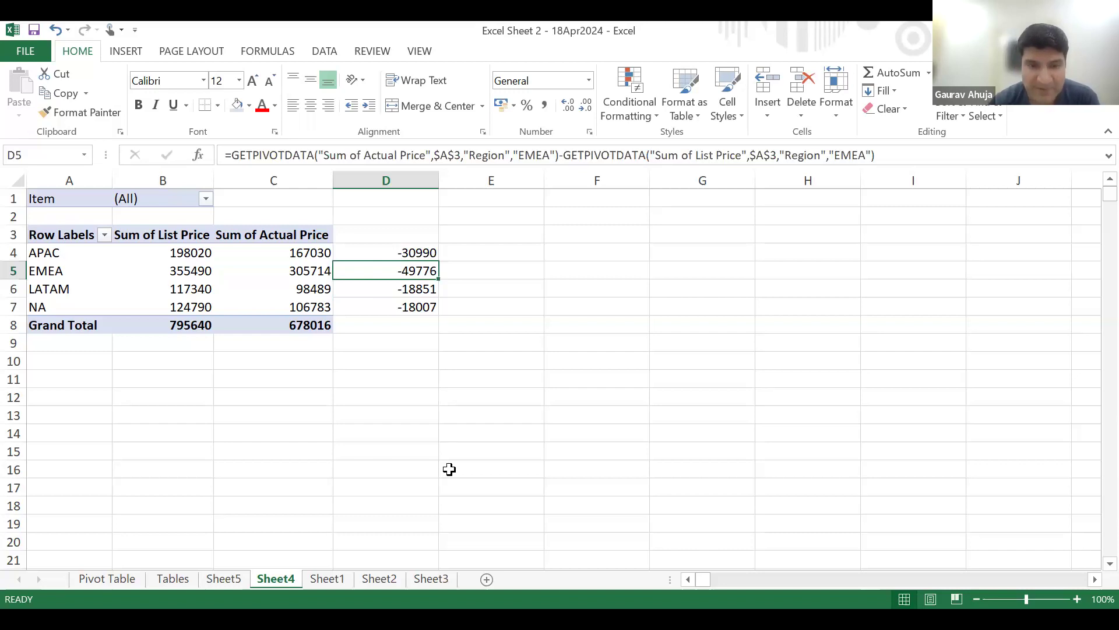
# Open Sheet1, select the Discount % values in I2:I17 and look through the records further down.
pyautogui.click(367, 579)
pyautogui.click(426, 579)
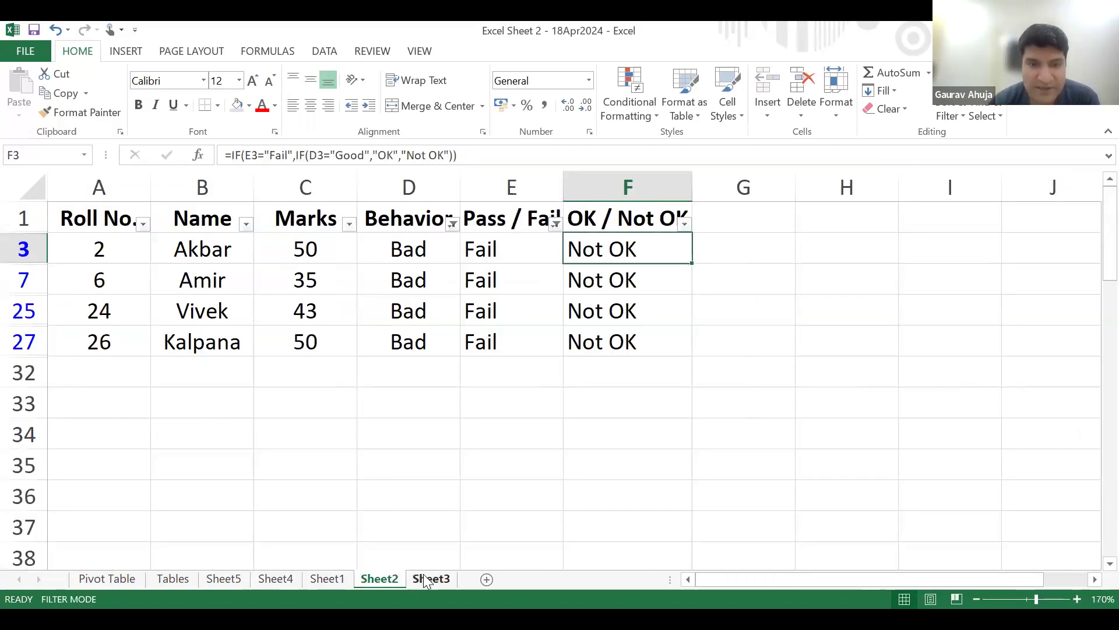
pyautogui.click(328, 579)
pyautogui.moveTo(686, 219); pyautogui.dragTo(681, 488)
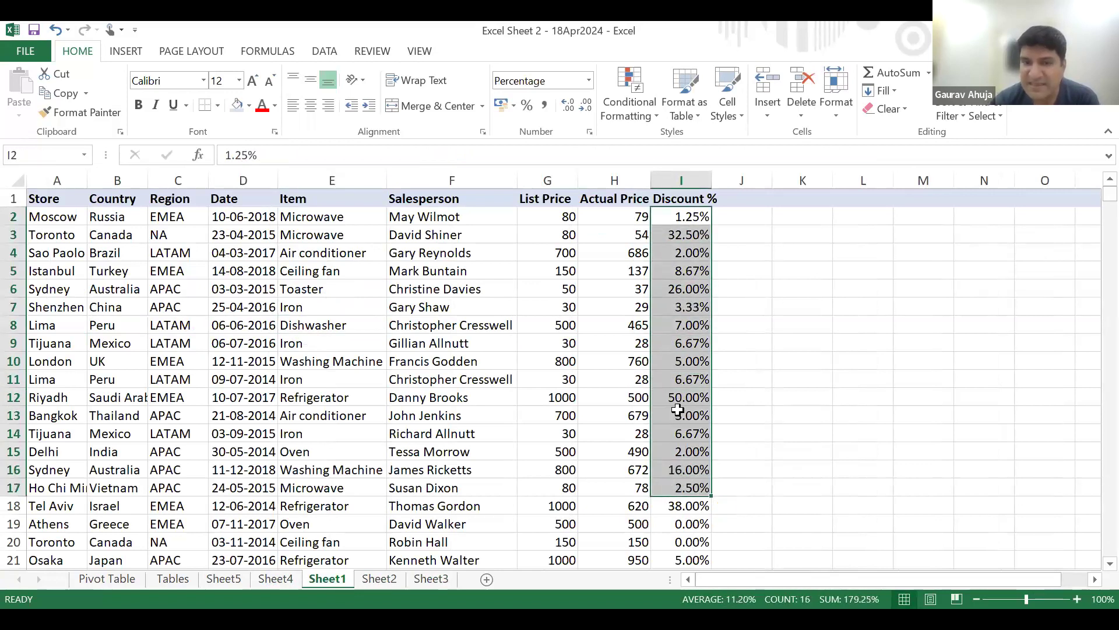
pyautogui.scroll(-10, 679, 408)
pyautogui.scroll(-19, 678, 409)
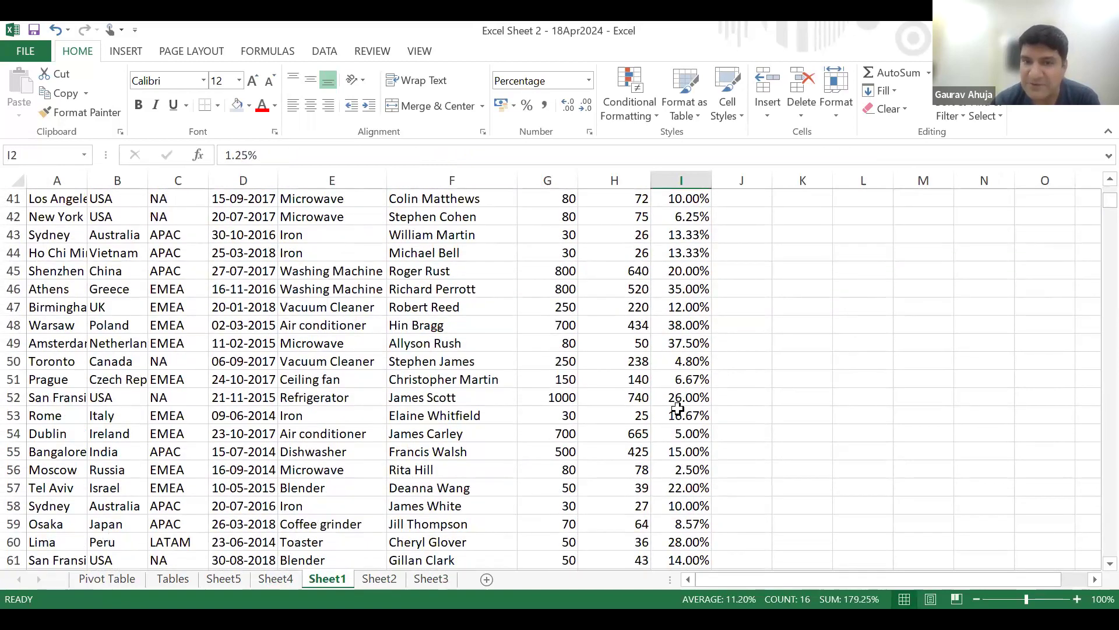
pyautogui.scroll(-20, 678, 410)
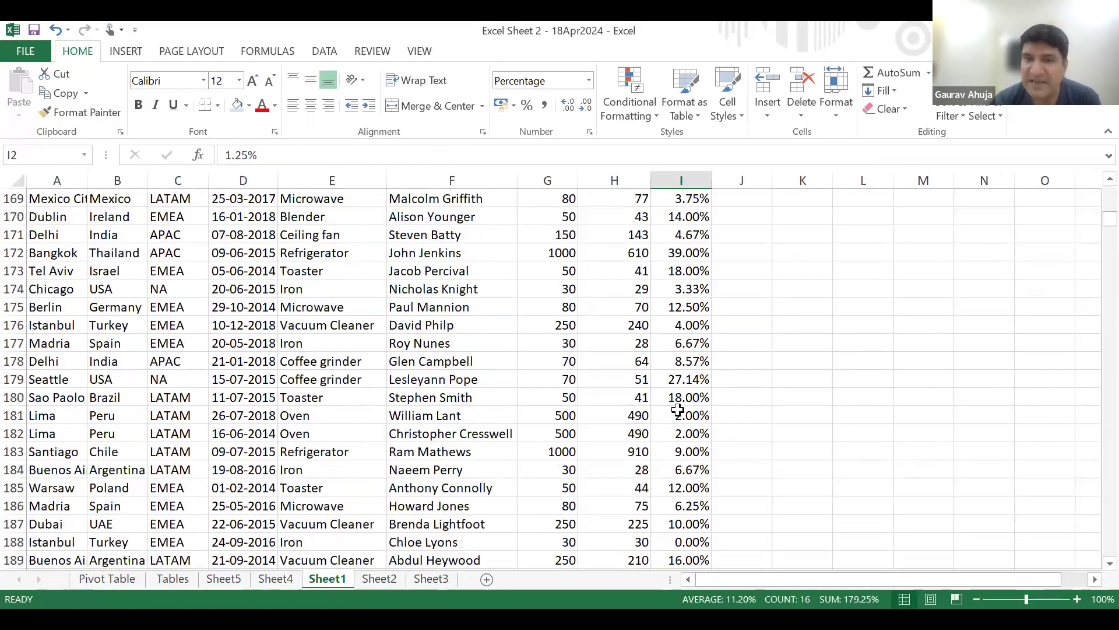
pyautogui.scroll(-20, 678, 410)
# Jump to the end of Sheet1's List Price column and look over the last records and the empty rows below.
pyautogui.click(574, 414)
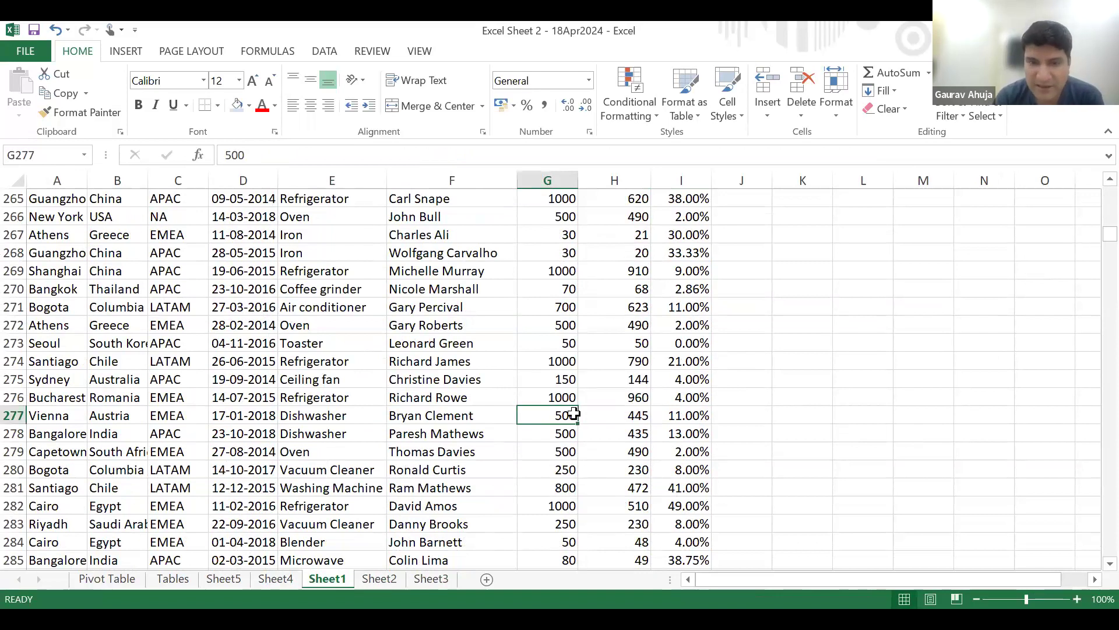
pyautogui.hotkey('ctrl', 'Down')
pyautogui.press('Down')
pyautogui.press('Down')
pyautogui.press('Down')
pyautogui.press('Down')
pyautogui.press('Down')
pyautogui.press('Down')
pyautogui.press('Down')
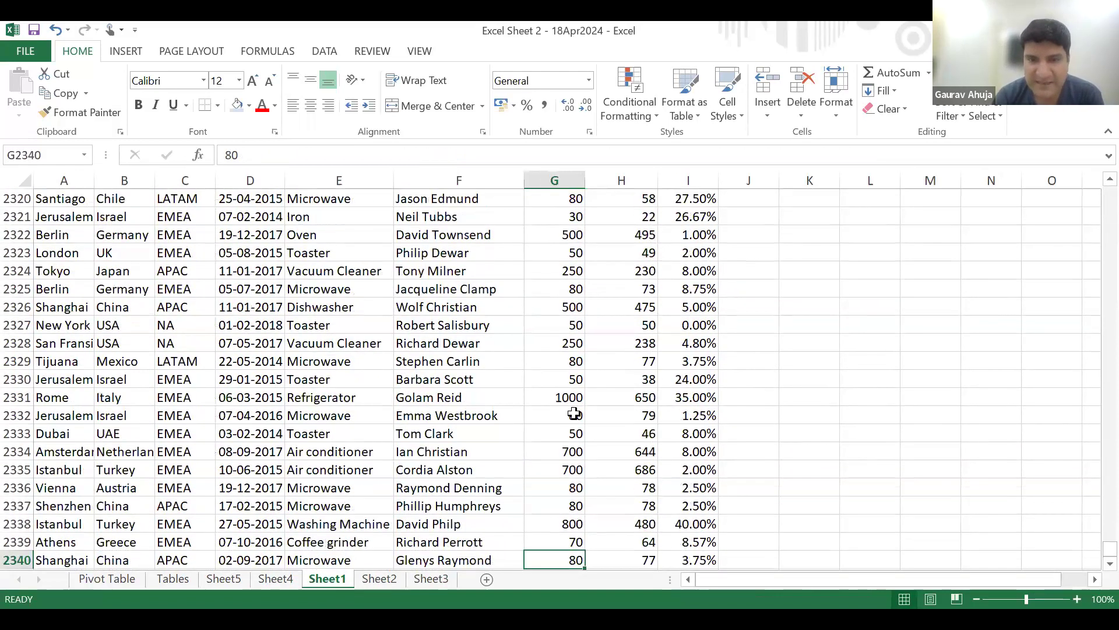
pyautogui.press('Up')
pyautogui.press('Up')
pyautogui.press('Up')
pyautogui.press('Up')
pyautogui.press('Up')
pyautogui.press('Up')
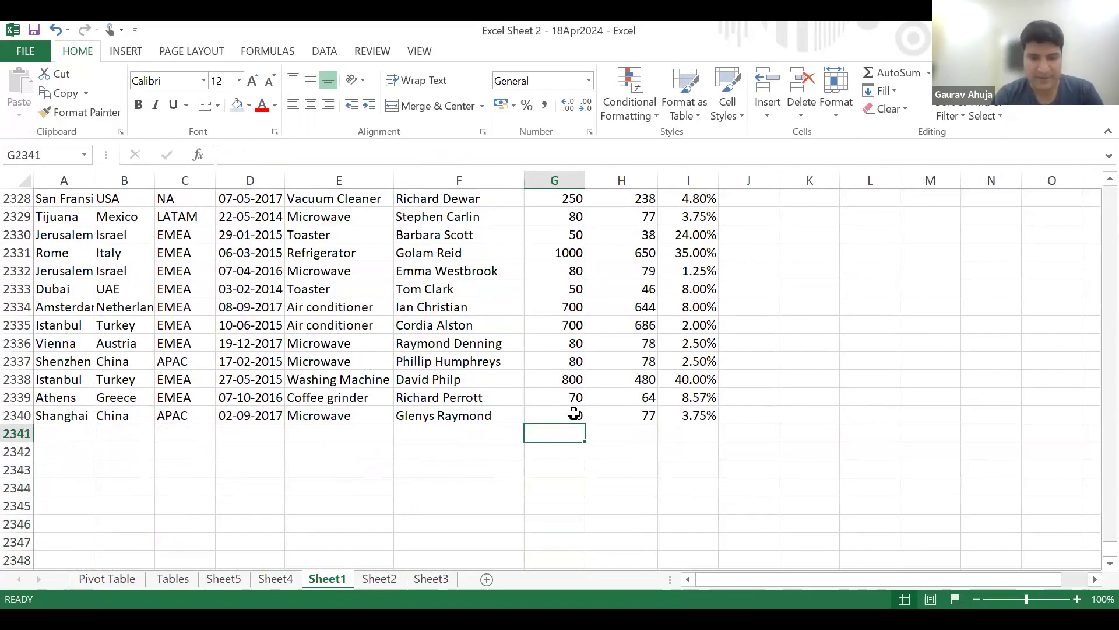
# In G2341, enter a SUM formula totalling the List Price values in G2:G2340.
pyautogui.write('=')
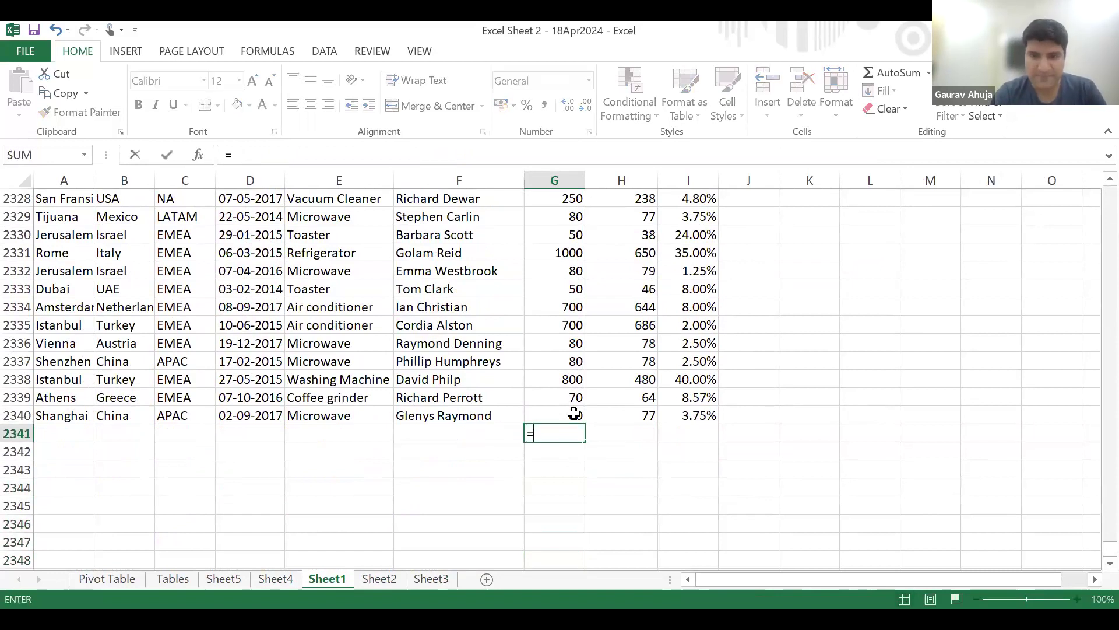
pyautogui.write('Sum(')
pyautogui.click(574, 413)
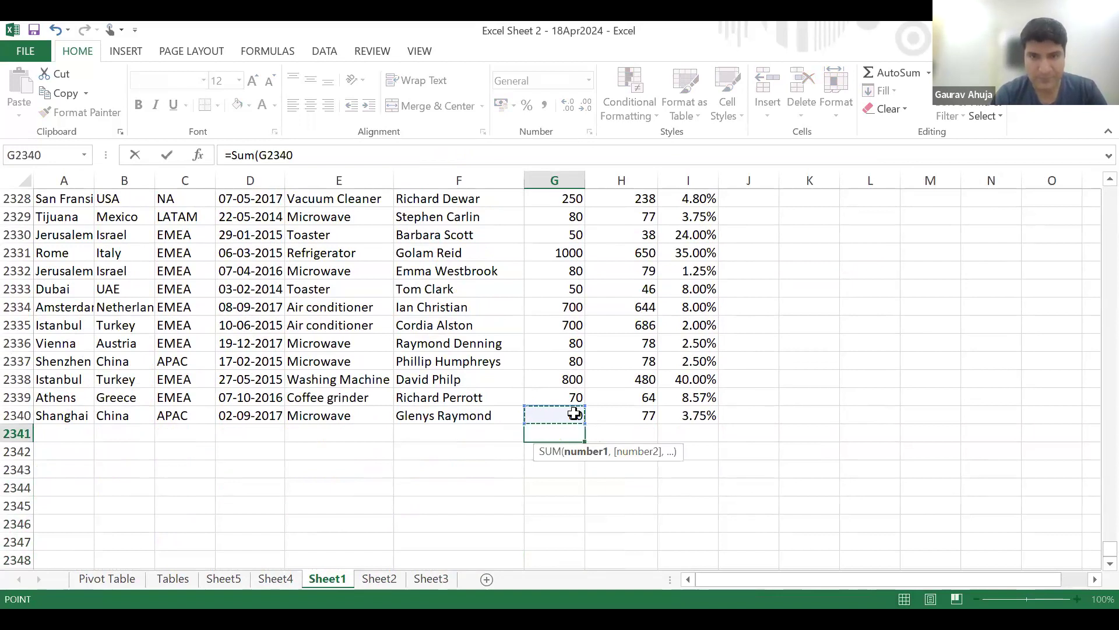
pyautogui.hotkey('ctrl', 'shift', 'Up')
pyautogui.hotkey('shift', 'Down')
pyautogui.write(')')
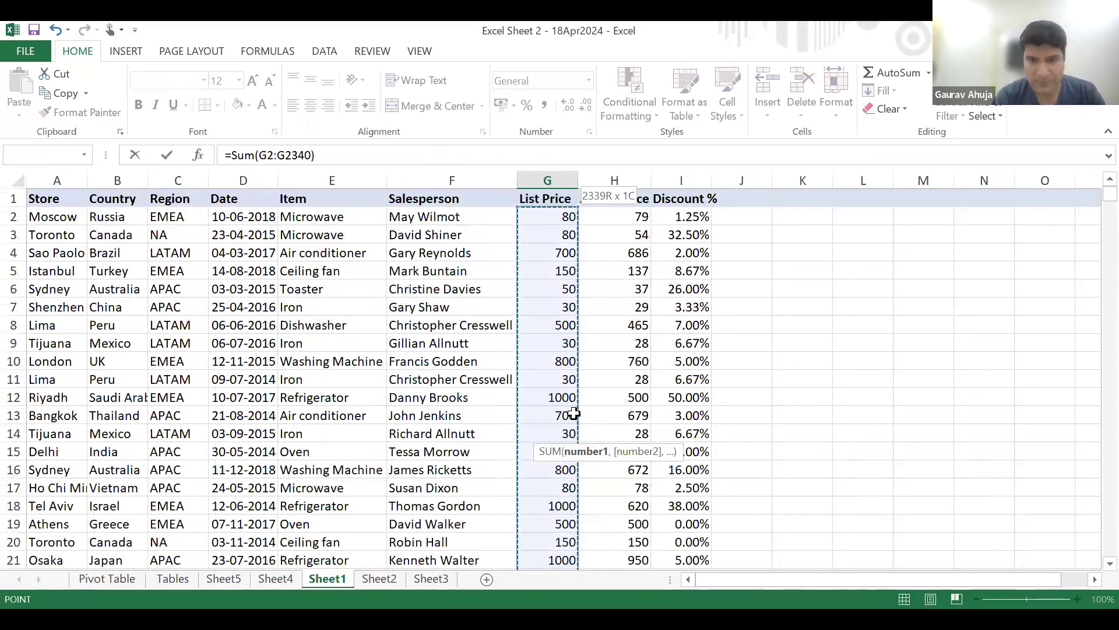
pyautogui.press('Return')
# Copy the List Price total formula from G2341 into H2341 to total the Actual Price column.
pyautogui.press('Down')
pyautogui.press('Down')
pyautogui.press('Down')
pyautogui.press('Down')
pyautogui.press('Down')
pyautogui.press('Down')
pyautogui.press('Down')
pyautogui.press('Down')
pyautogui.press('Down')
pyautogui.press('Down')
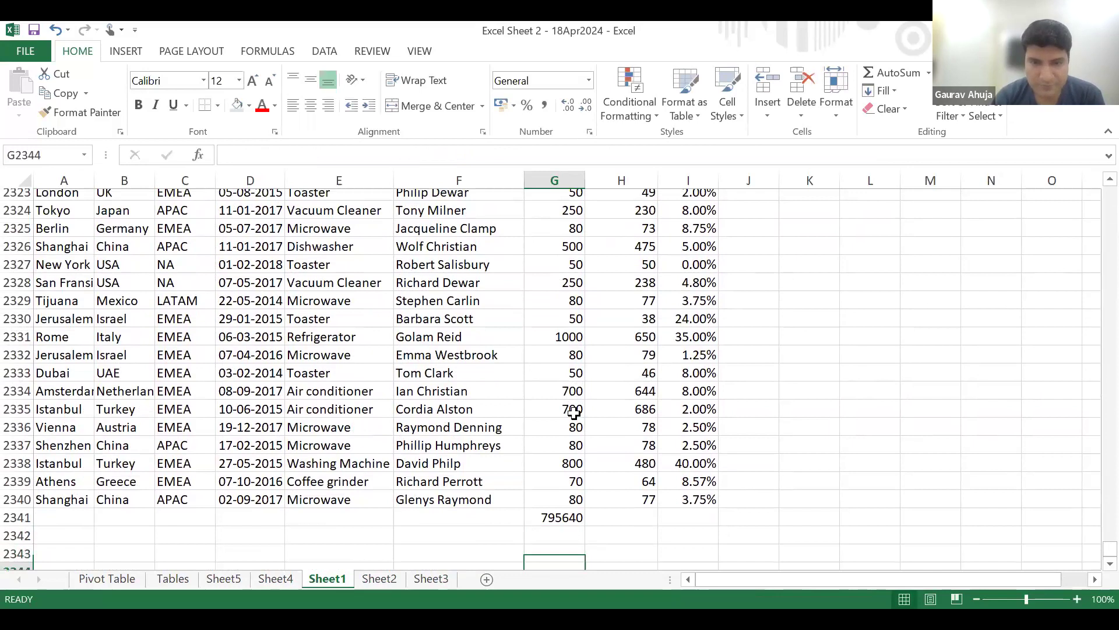
pyautogui.press('Up')
pyautogui.press('Up')
pyautogui.press('Up')
pyautogui.press('Up')
pyautogui.press('Up')
pyautogui.press('Up')
pyautogui.press('Up')
pyautogui.press('Up')
pyautogui.press('Up')
pyautogui.press('Up')
pyautogui.press('Up')
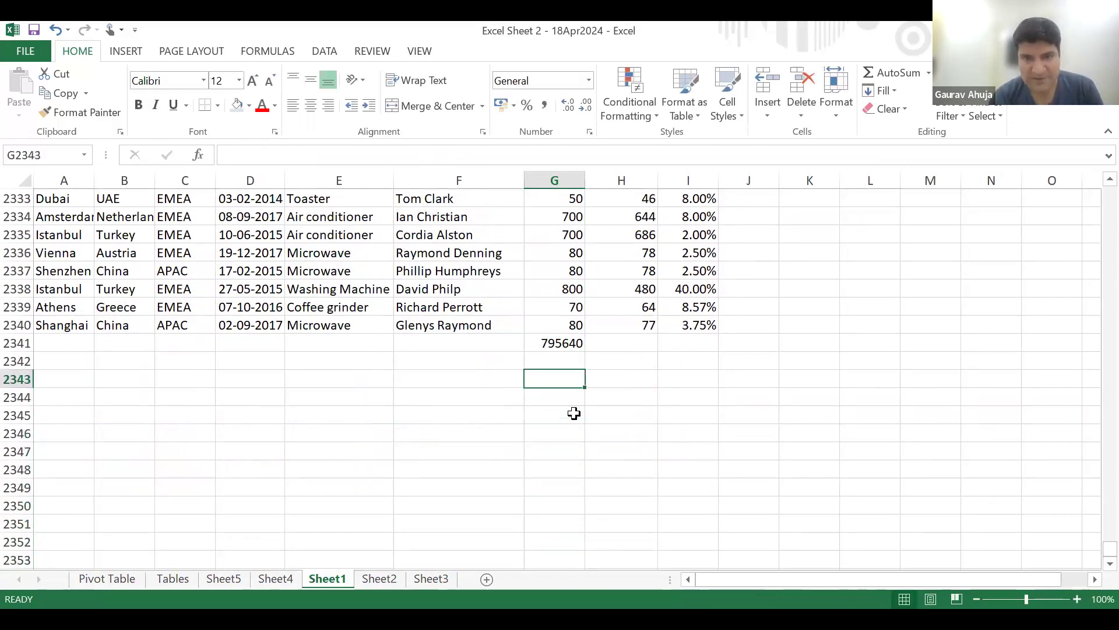
pyautogui.hotkey('ctrl', 'c')
pyautogui.press('Right')
pyautogui.hotkey('ctrl', 'v')
pyautogui.press('Right')
pyautogui.press('Escape')
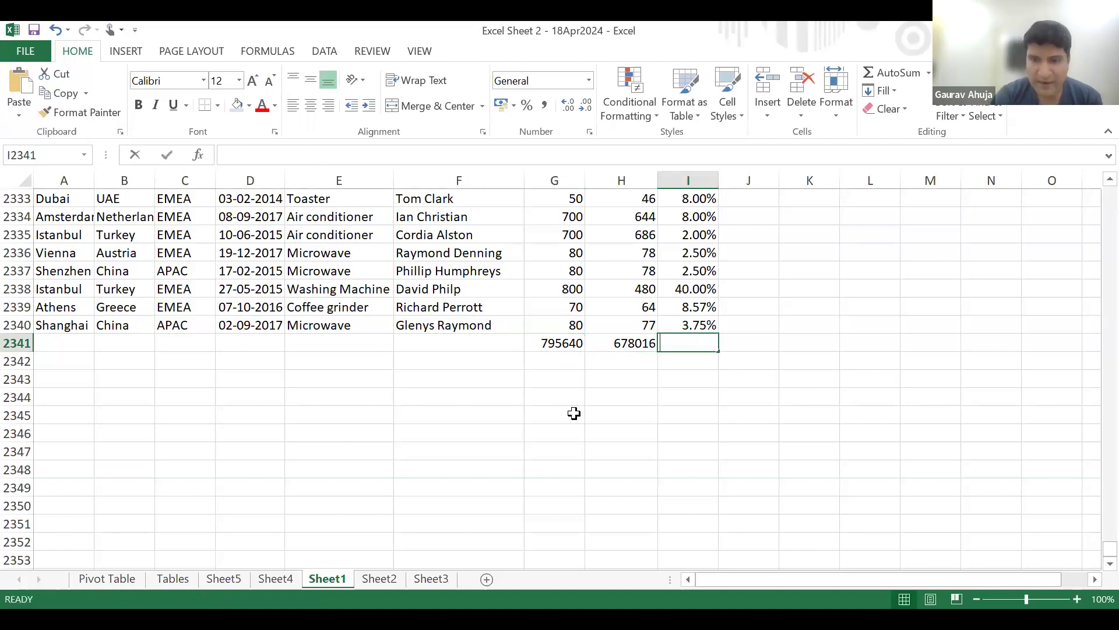
# In I2341, enter the formula =H2341-G2341 to get the difference between the two price totals.
pyautogui.write('=')
pyautogui.press('Left')
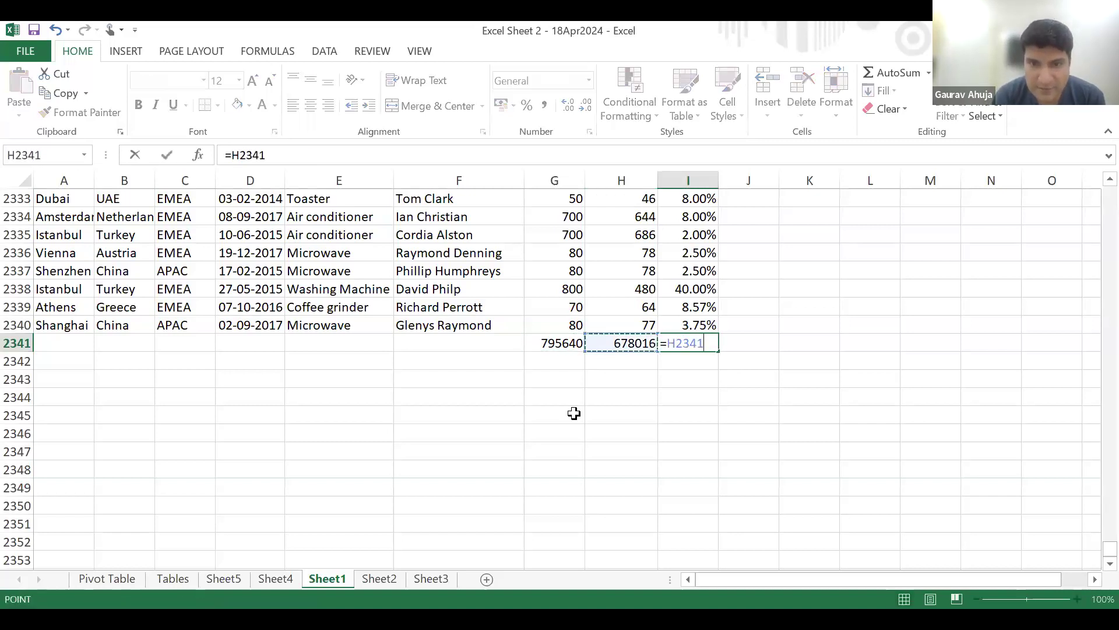
pyautogui.write('-')
pyautogui.press('Left')
pyautogui.press('Left')
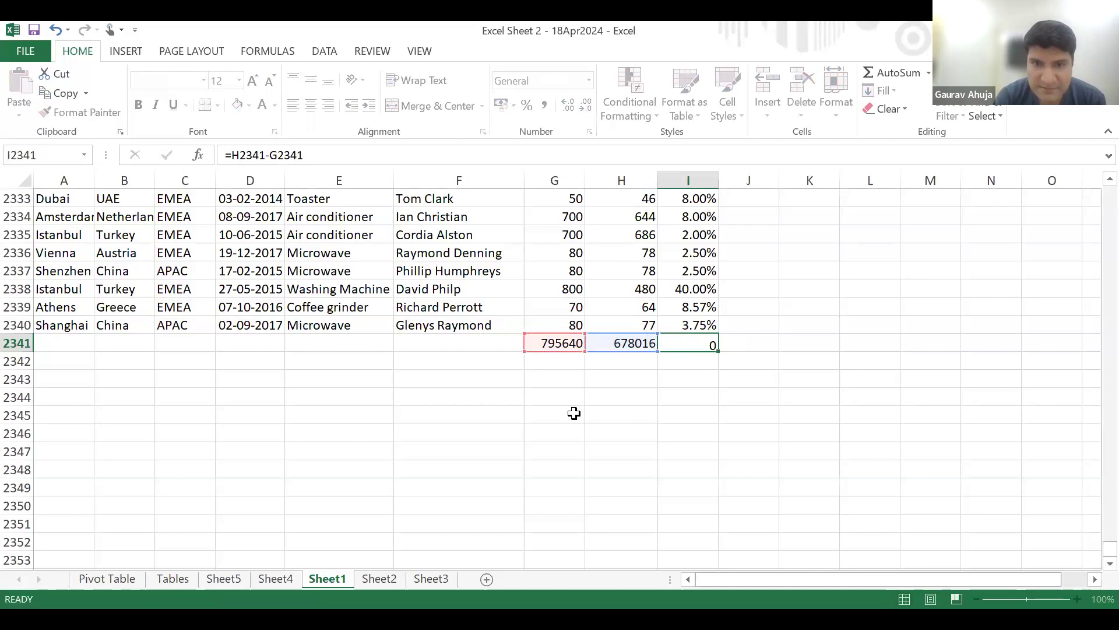
pyautogui.press('Return')
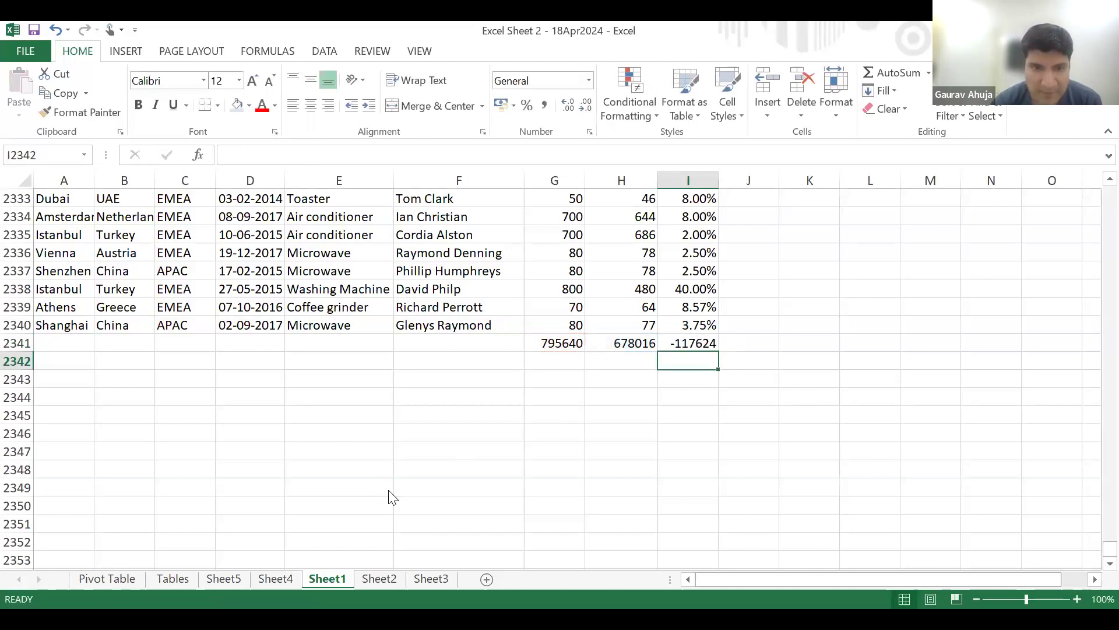
# On Sheet4, enter a formula in D8 subtracting the Grand Total's Sum of List Price from its Sum of Actual Price.
pyautogui.click(379, 578)
pyautogui.click(418, 580)
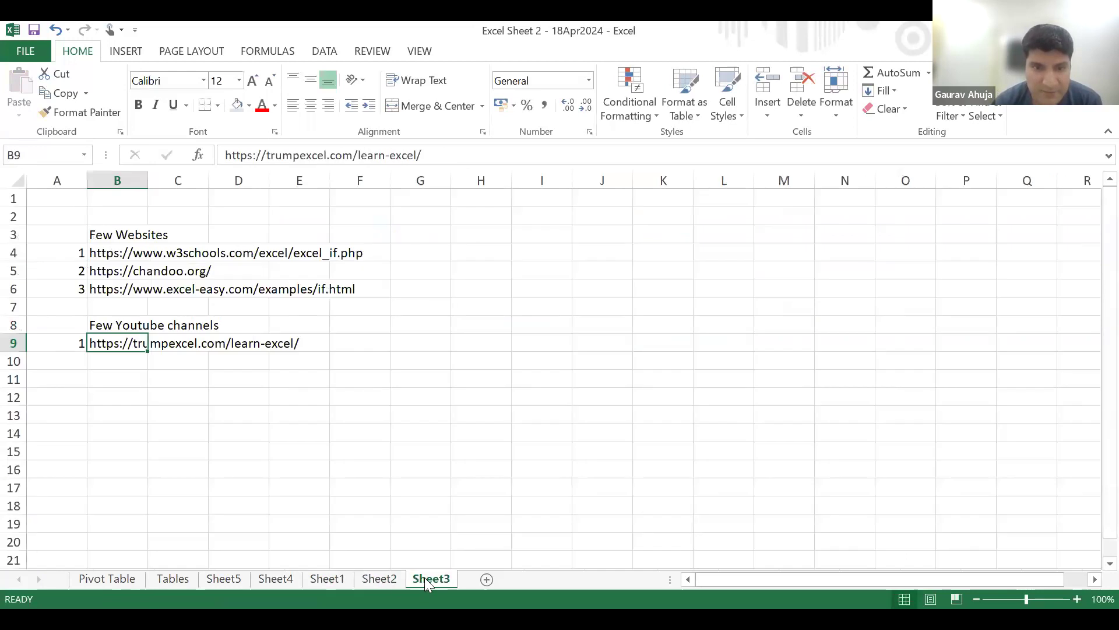
pyautogui.click(282, 580)
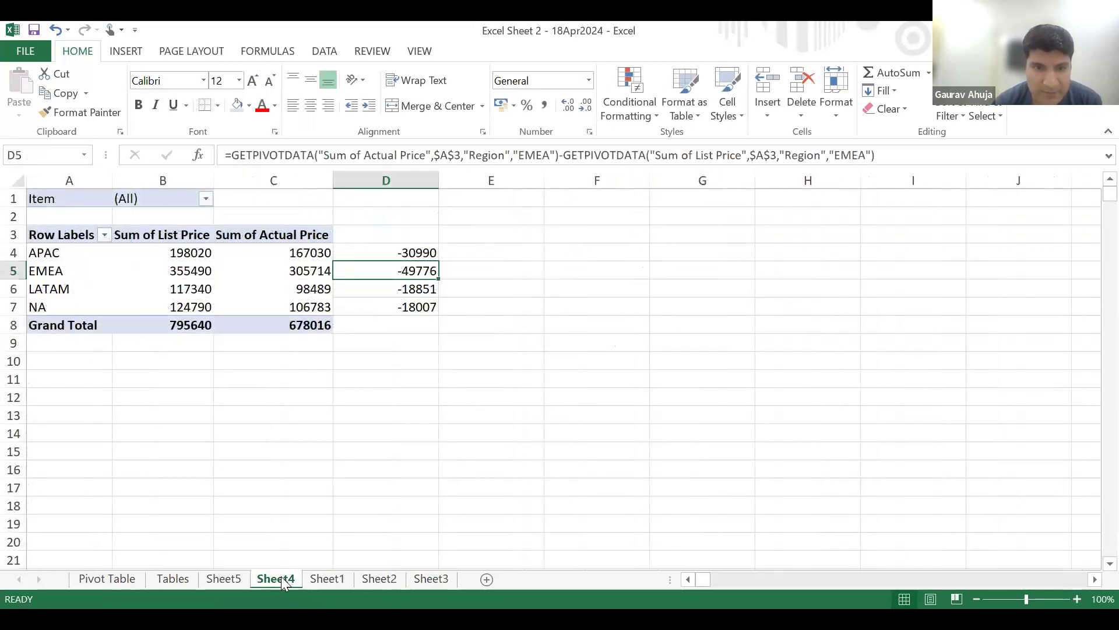
pyautogui.click(382, 321)
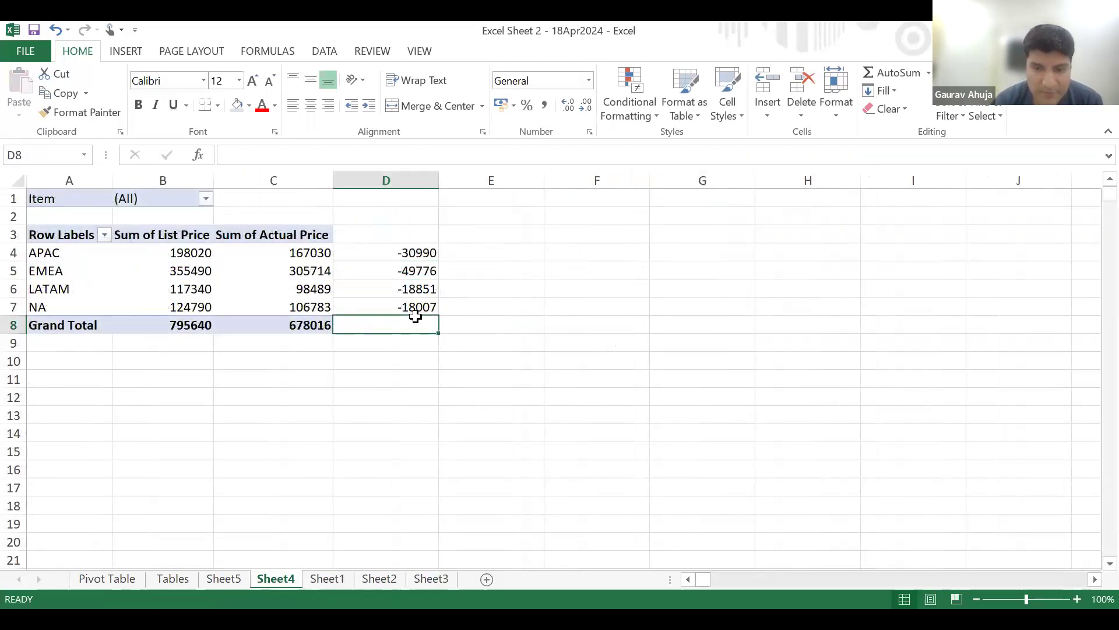
pyautogui.write('=')
pyautogui.press('Left')
pyautogui.write('-')
pyautogui.press('Left')
pyautogui.press('Left')
pyautogui.press('Return')
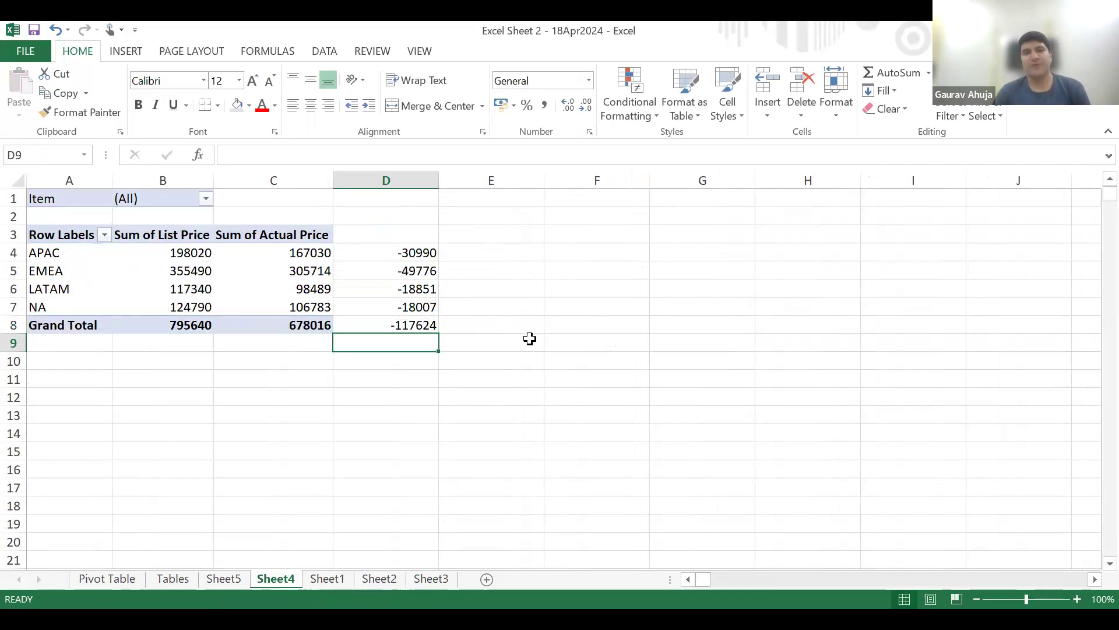
# Add the Salesperson field to the pivot table's rows beneath Region.
pyautogui.click(378, 324)
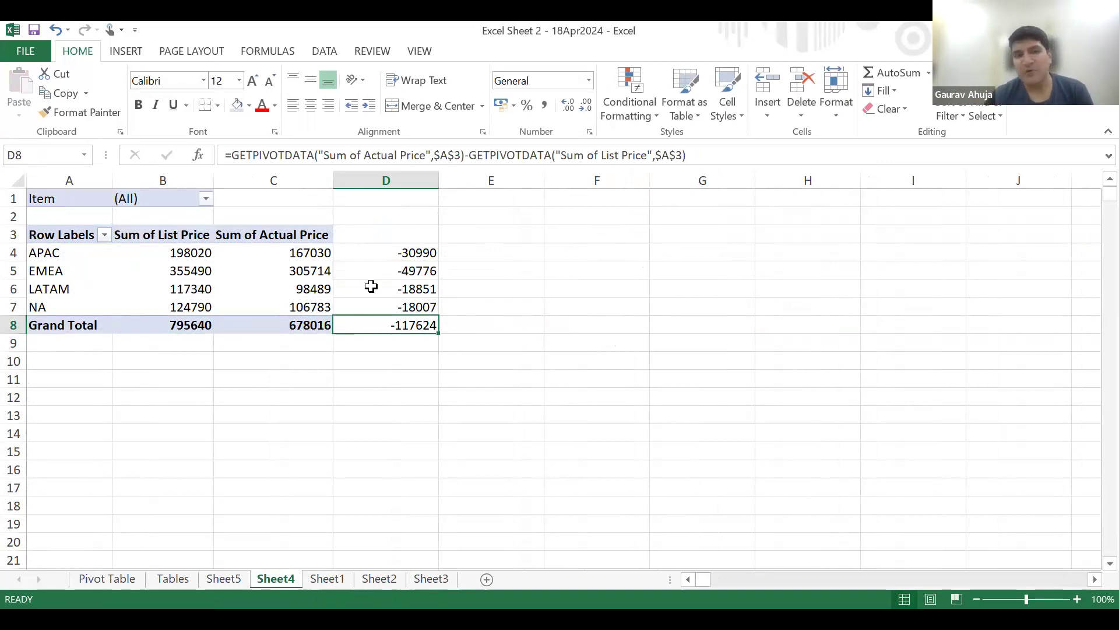
pyautogui.click(310, 290)
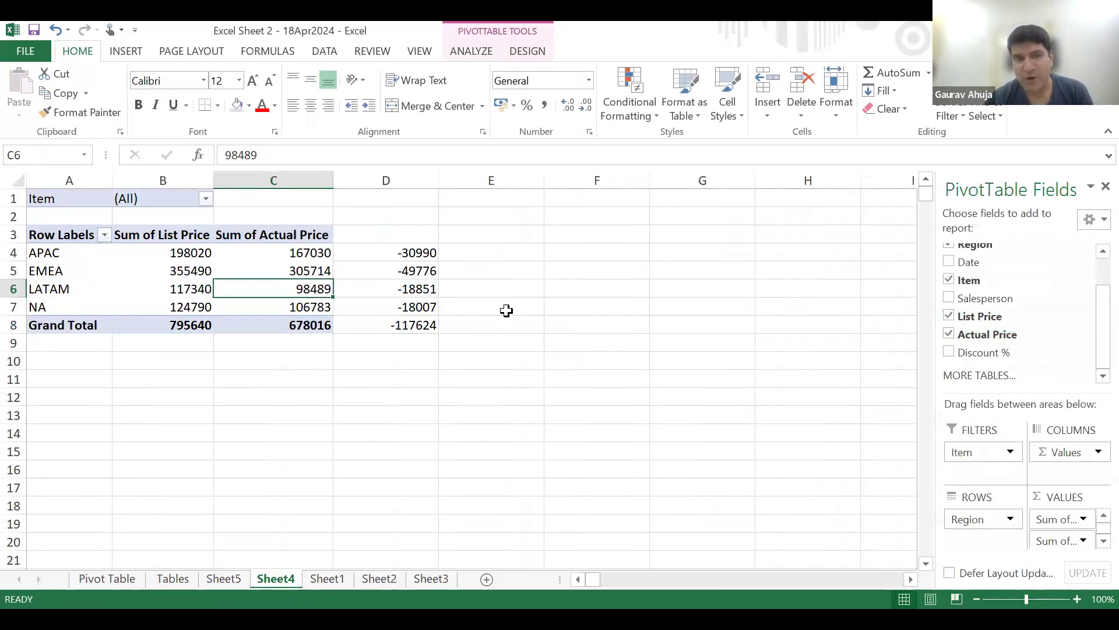
pyautogui.click(147, 266)
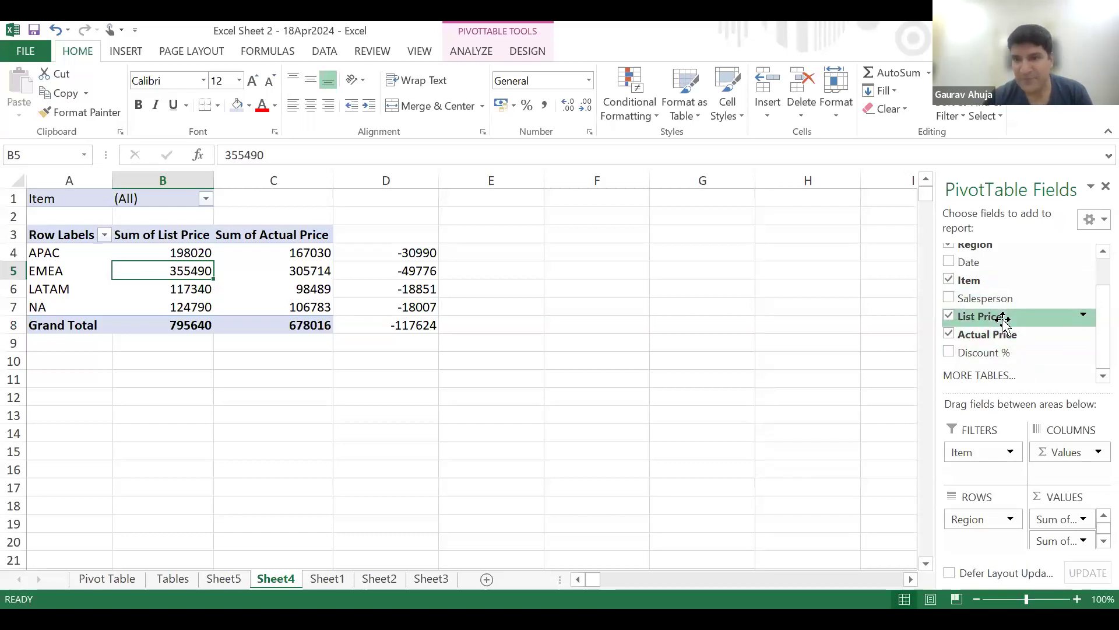
pyautogui.moveTo(1001, 303)
pyautogui.mouseDown()
pyautogui.moveTo(1007, 359)
pyautogui.moveTo(981, 537)
pyautogui.mouseUp()
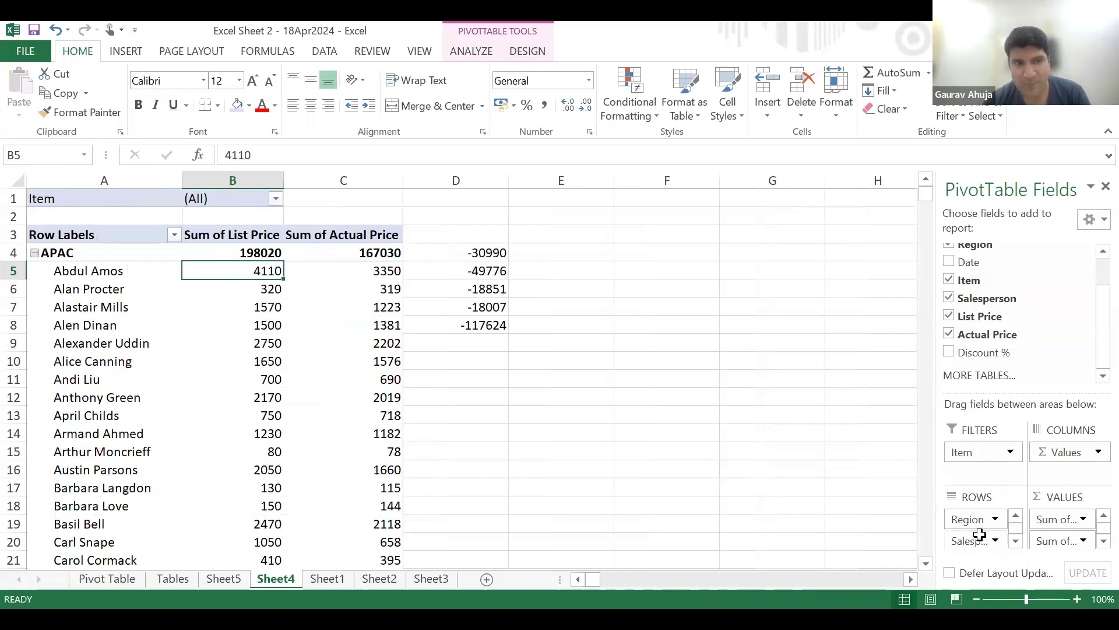
# Look through the salesperson rows and collapse the APAC, EMEA, LATAM and NA groups, checking APAC's expanded list once more.
pyautogui.scroll(-20, 117, 331)
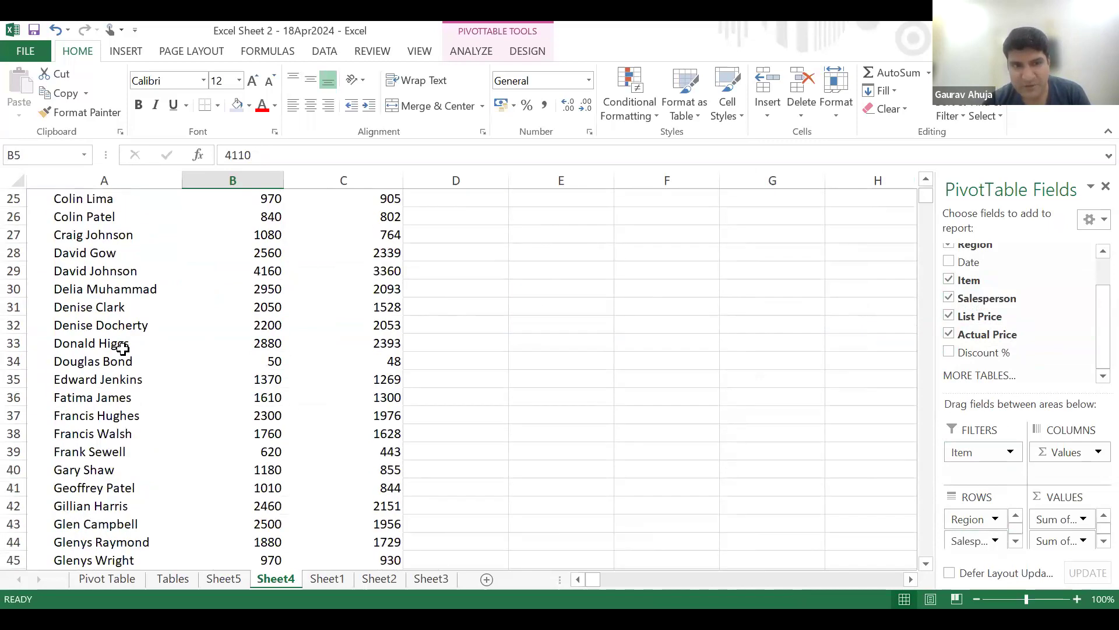
pyautogui.scroll(-20, 122, 347)
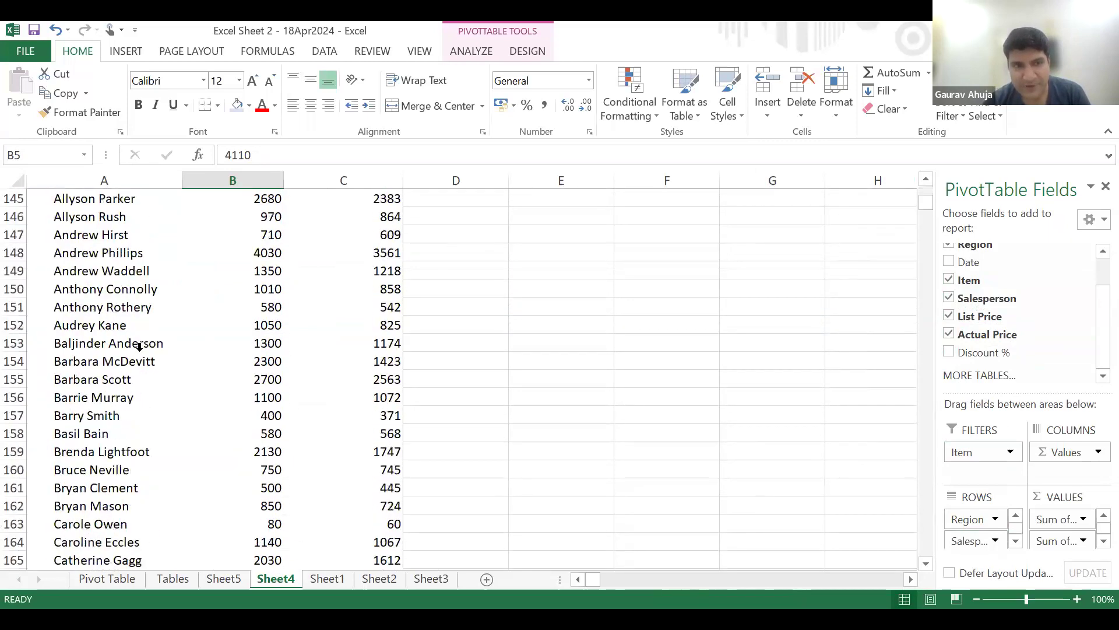
pyautogui.scroll(20, 150, 349)
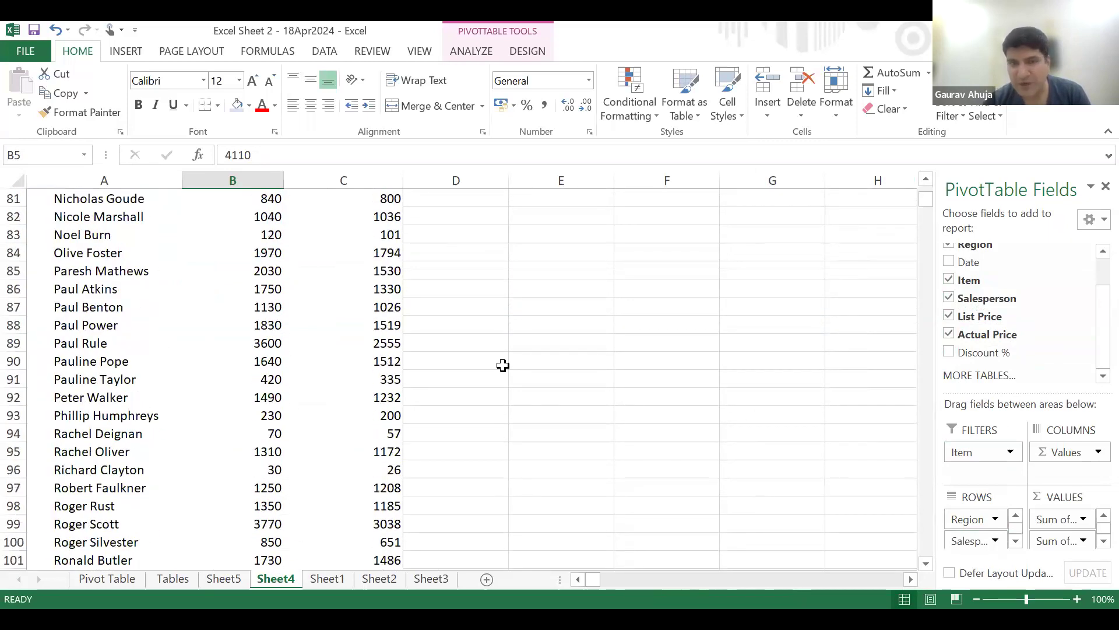
pyautogui.scroll(20, 86, 290)
pyautogui.scroll(5, 71, 271)
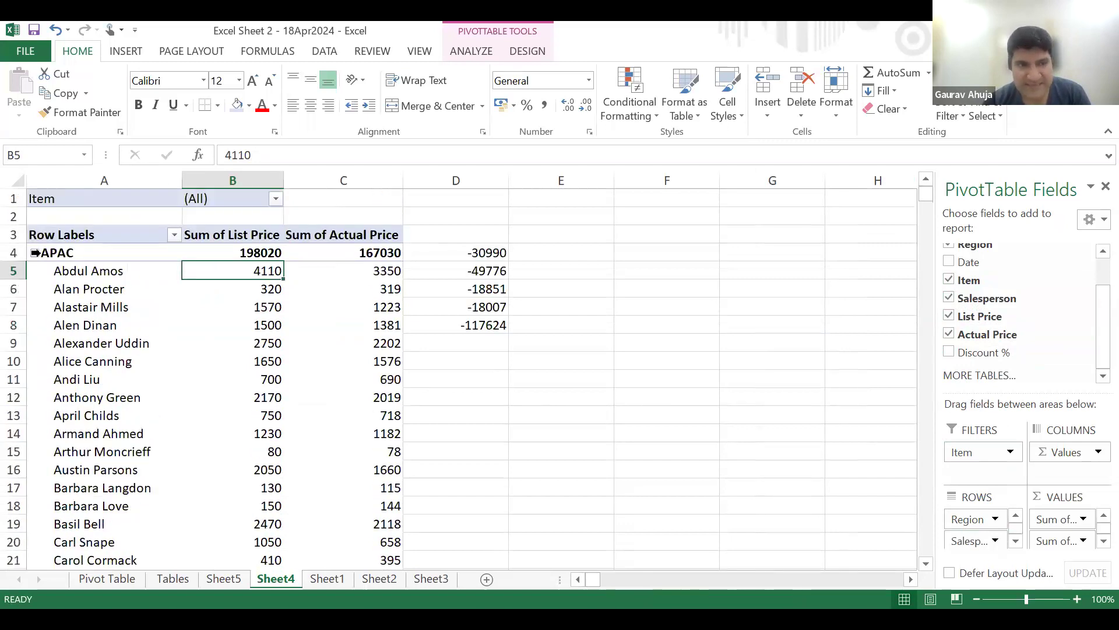
pyautogui.click(35, 253)
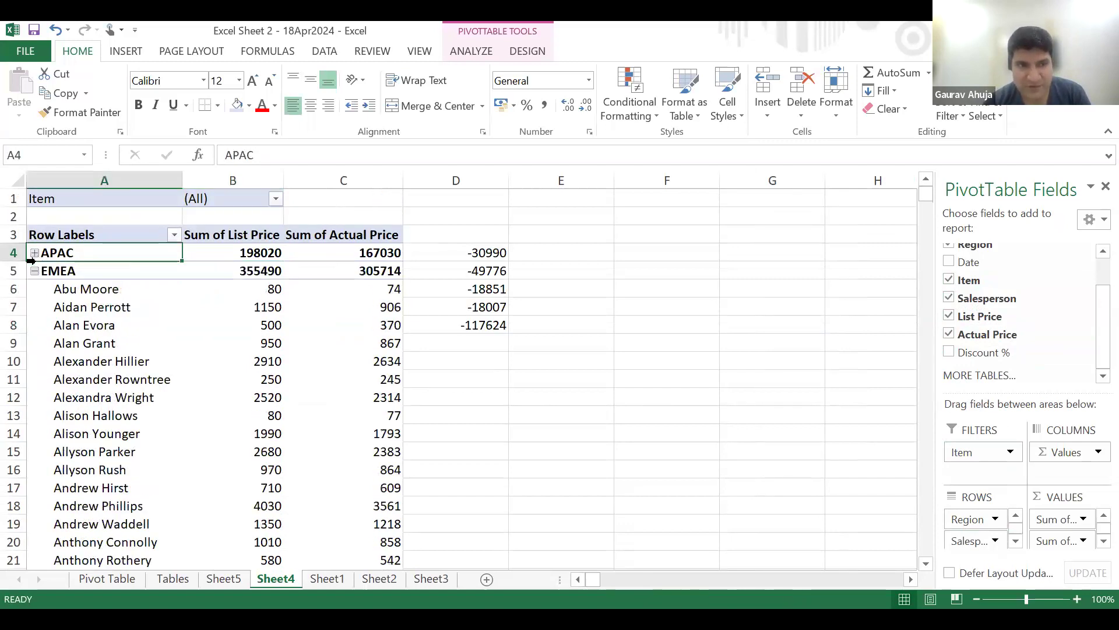
pyautogui.click(37, 274)
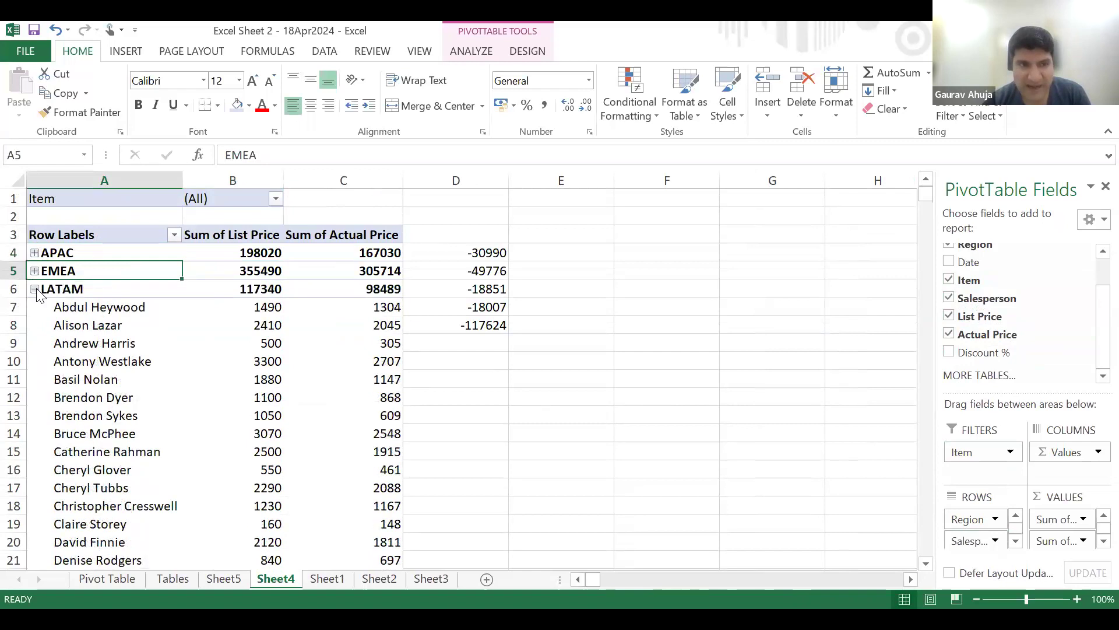
pyautogui.click(35, 289)
pyautogui.click(35, 308)
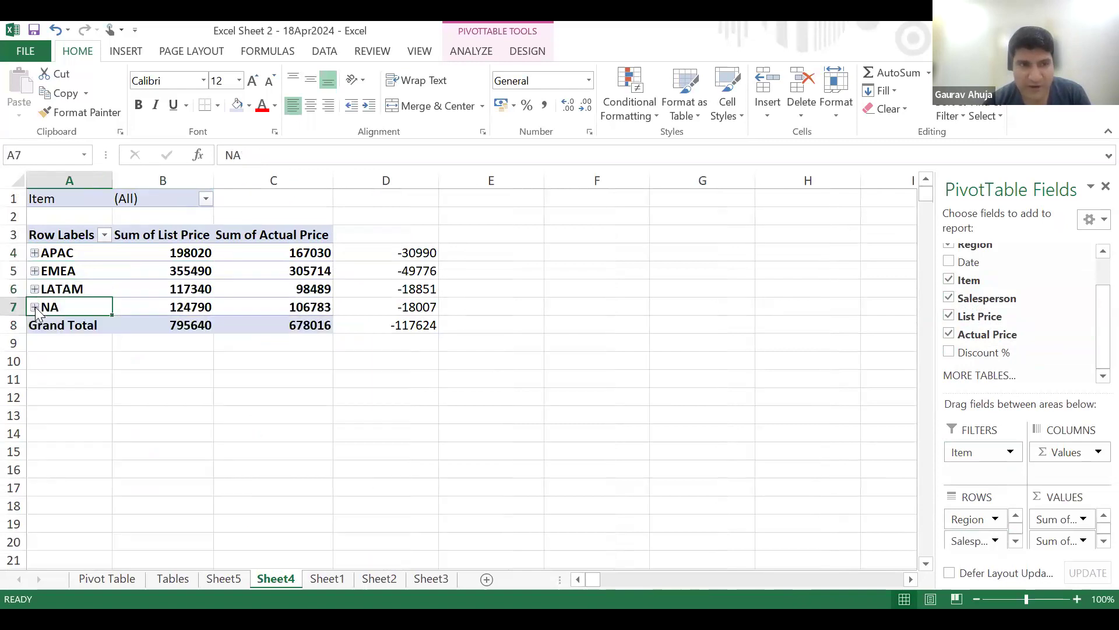
pyautogui.click(35, 253)
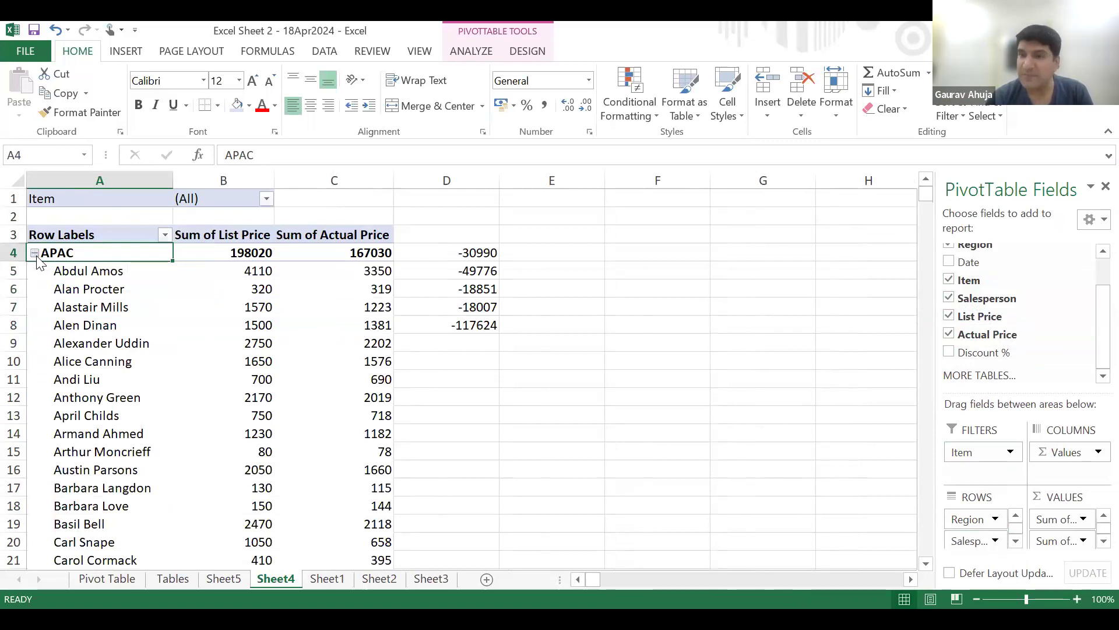
pyautogui.click(35, 253)
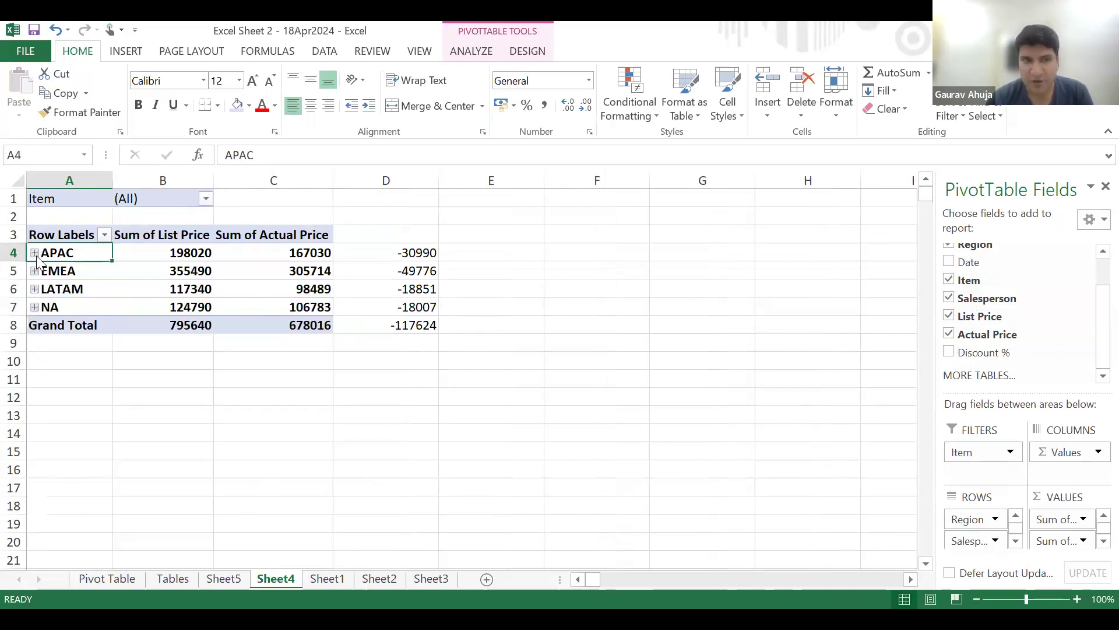
# Show the source records behind APAC's Sum of List Price on a new sheet and look through them.
pyautogui.click(175, 252)
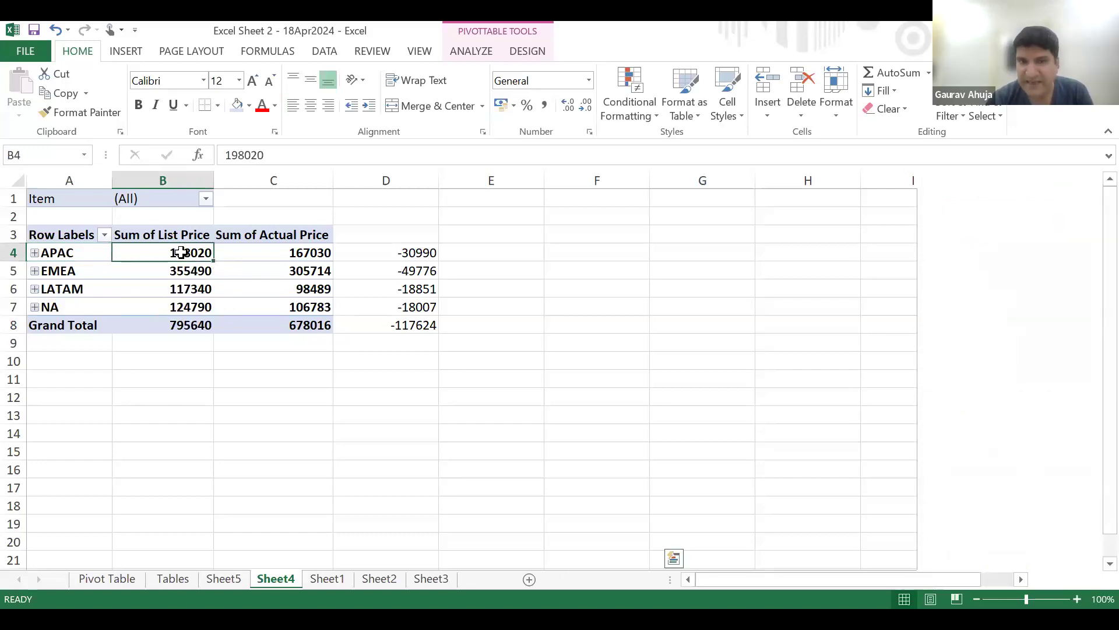
pyautogui.doubleClick(182, 252)
pyautogui.scroll(-20, 92, 285)
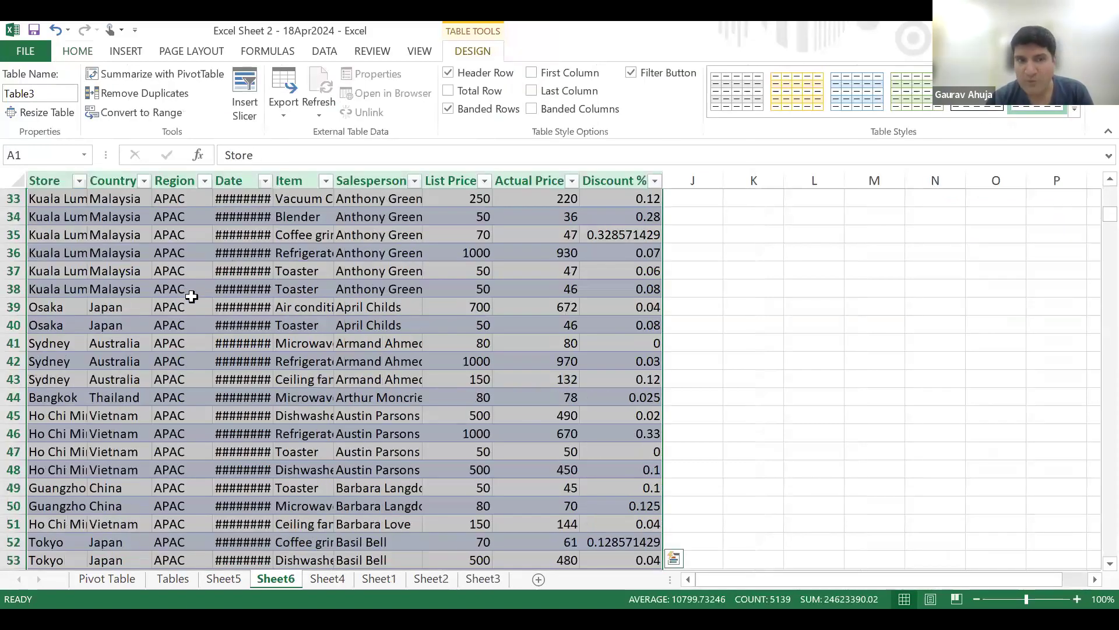